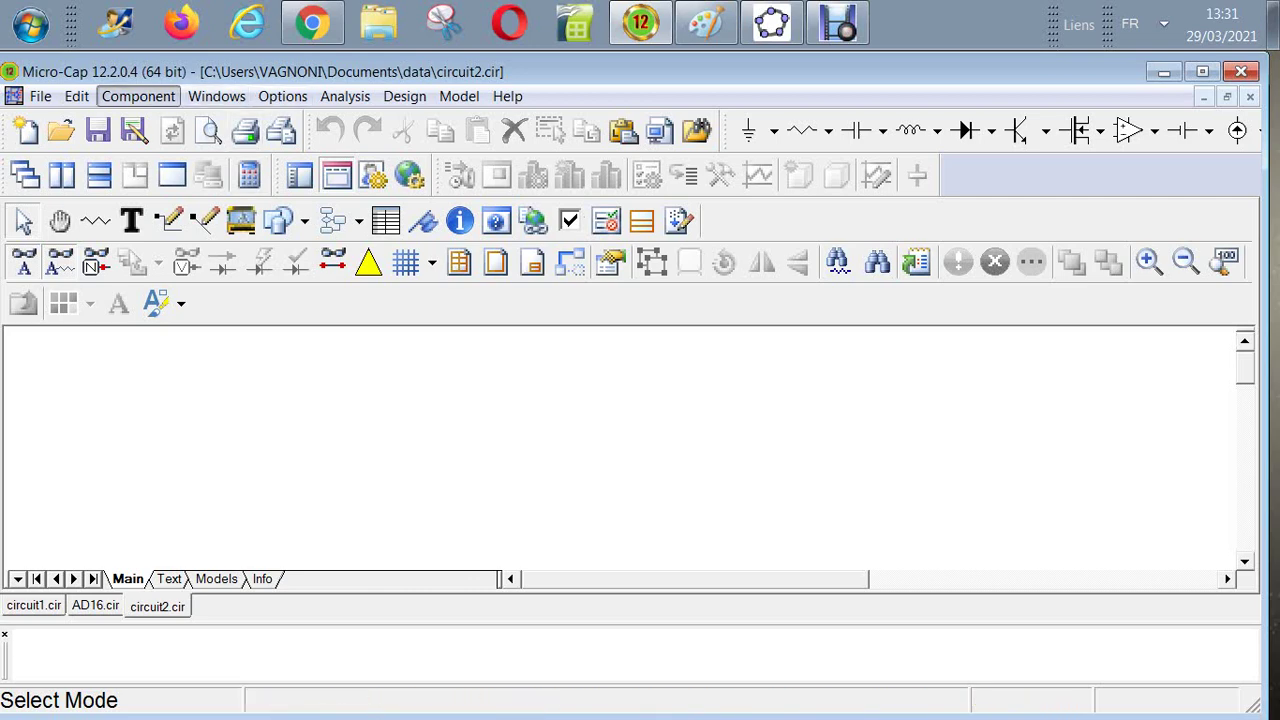
# Step: Browse the analog primitives from passive components and active devices through the waveform, function, Z transform and dependent sources
pyautogui.click(138, 96)
pyautogui.moveTo(185, 121)
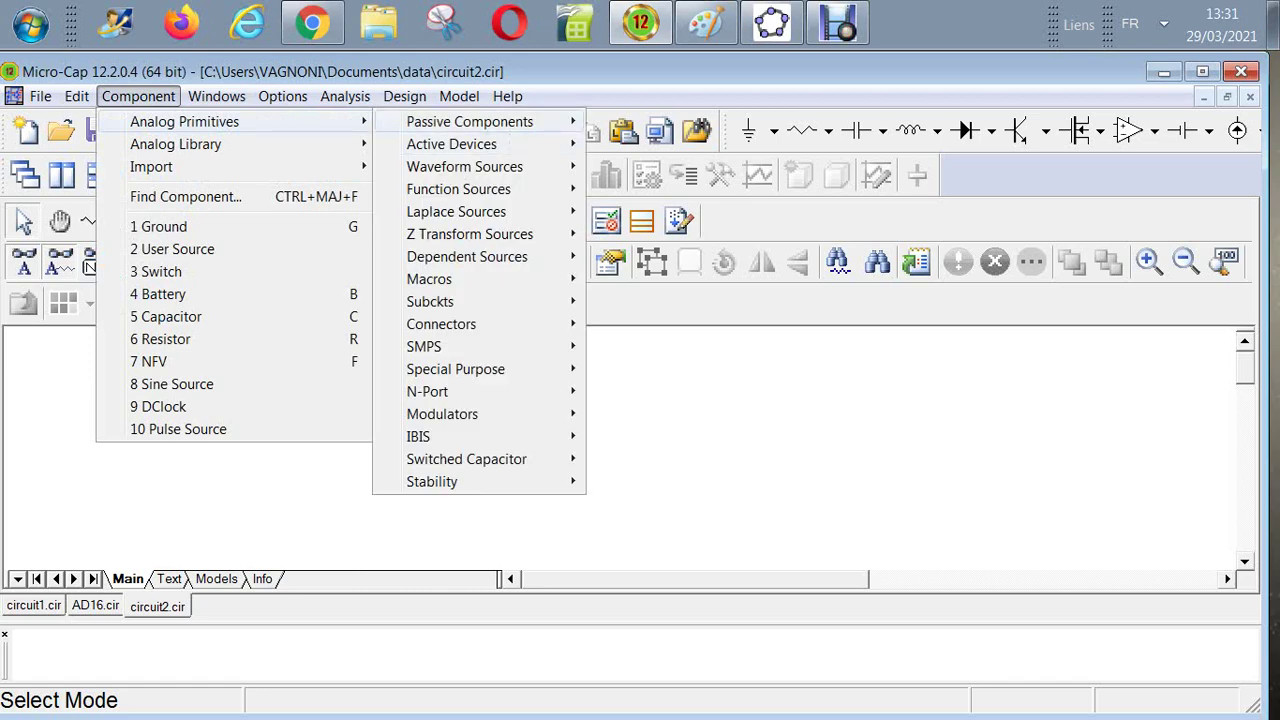
pyautogui.moveTo(470, 121)
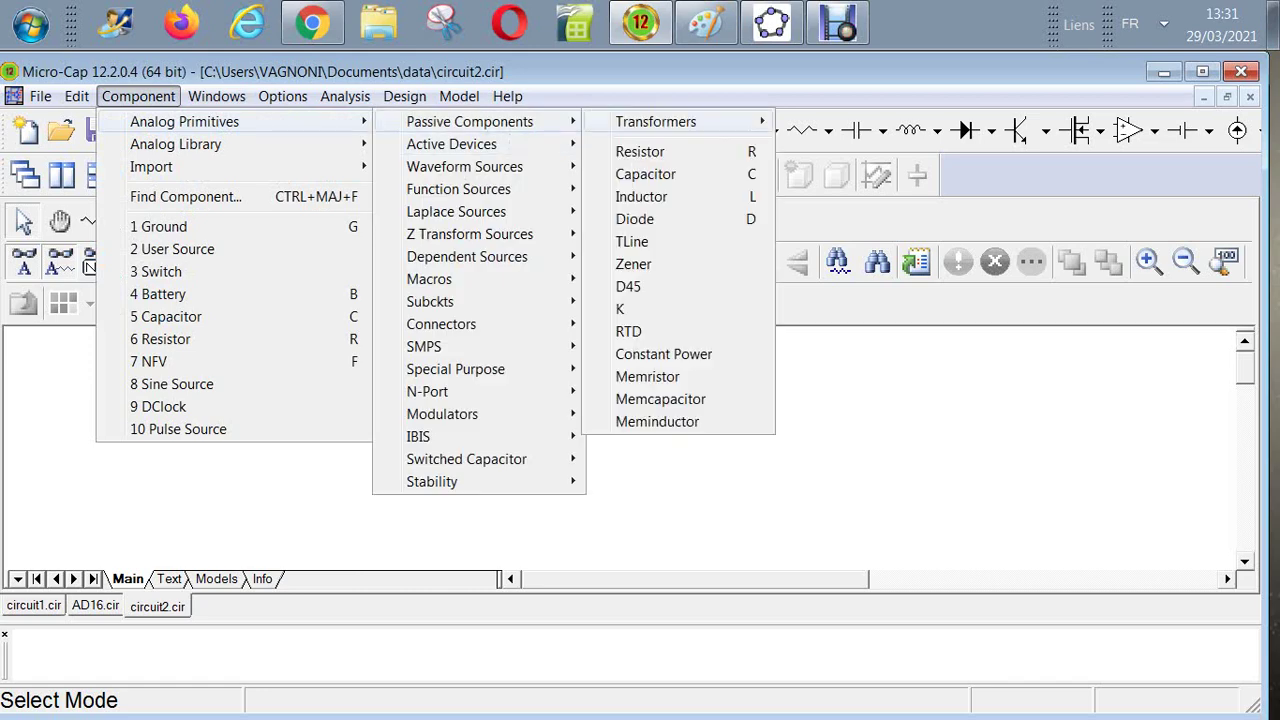
pyautogui.moveTo(655, 121)
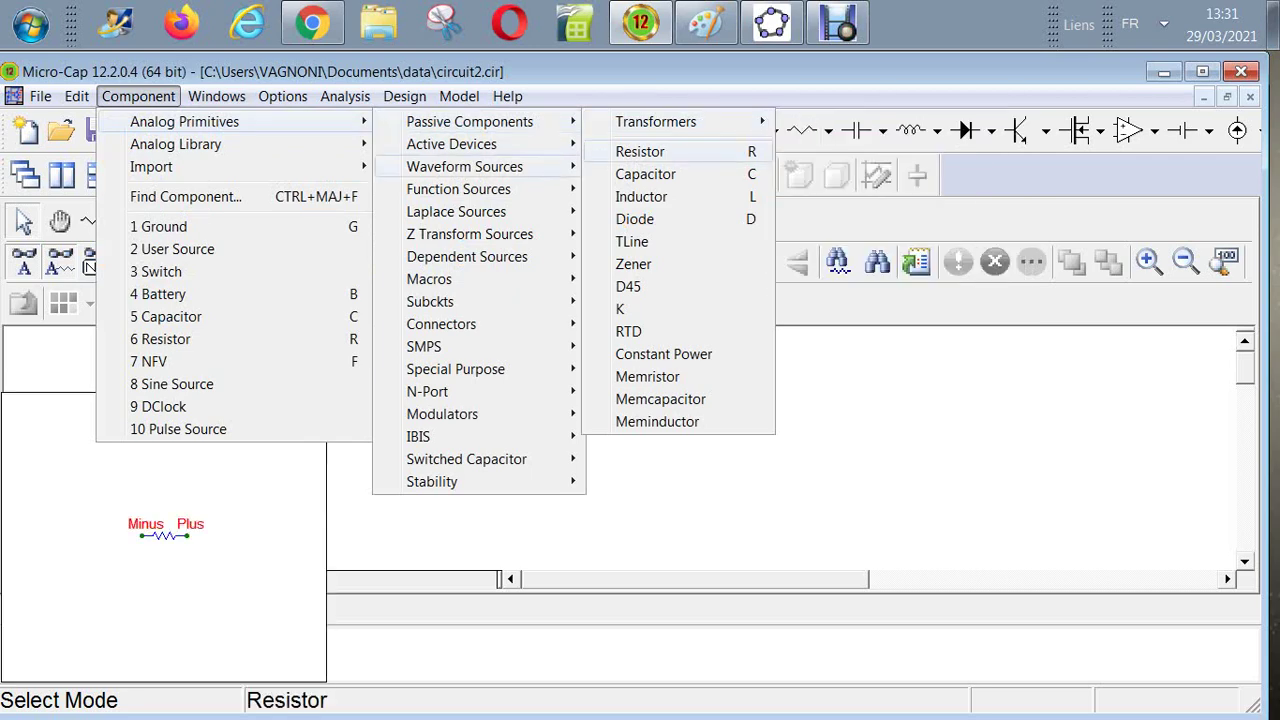
pyautogui.moveTo(451, 144)
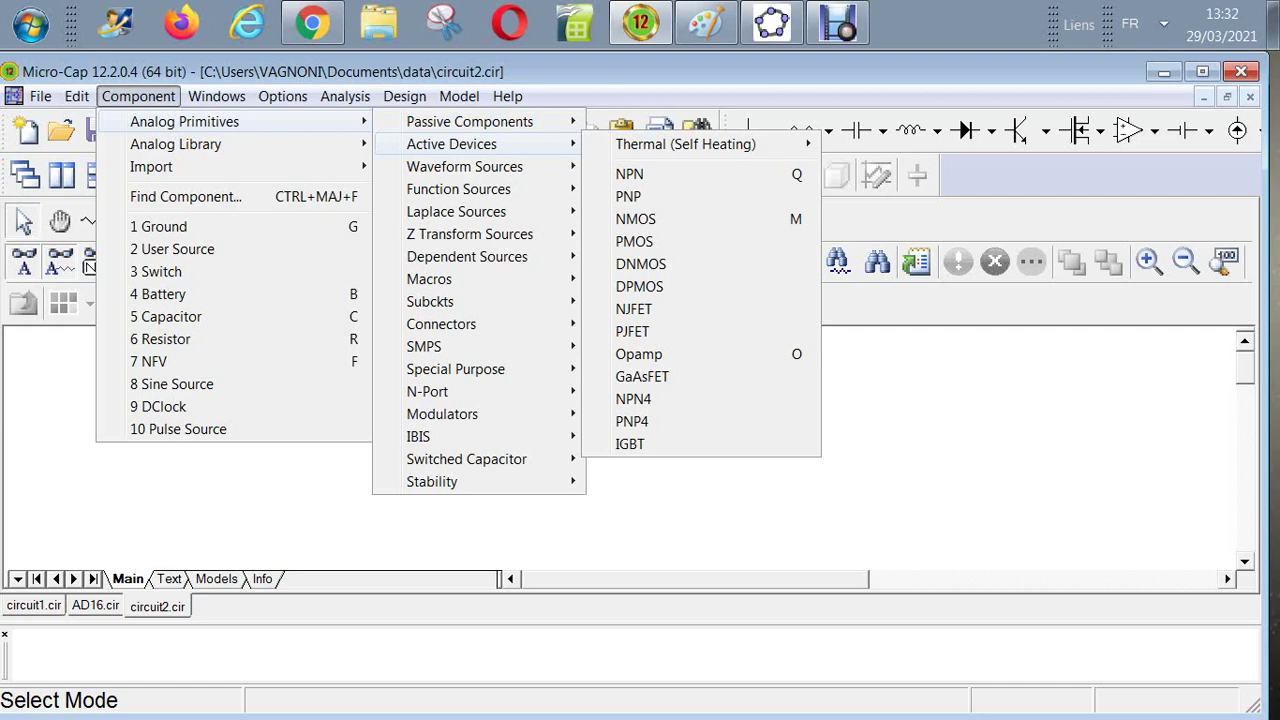
pyautogui.moveTo(464, 166)
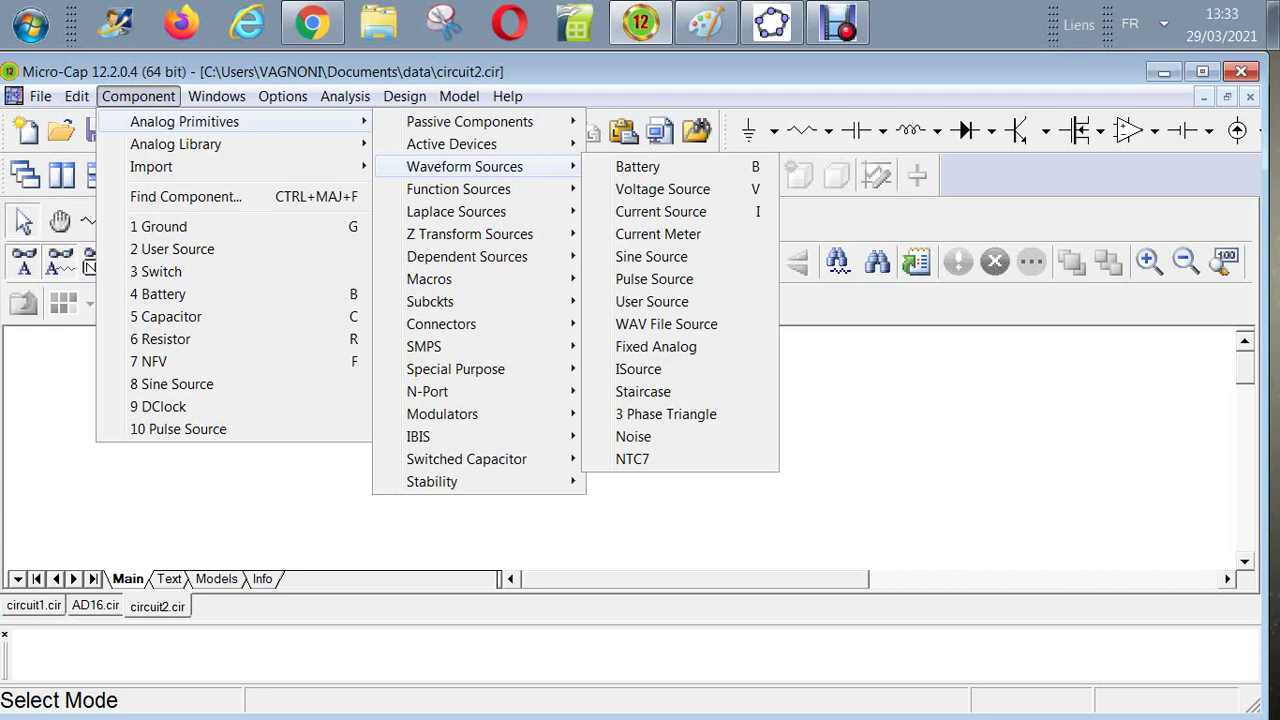
pyautogui.moveTo(458, 189)
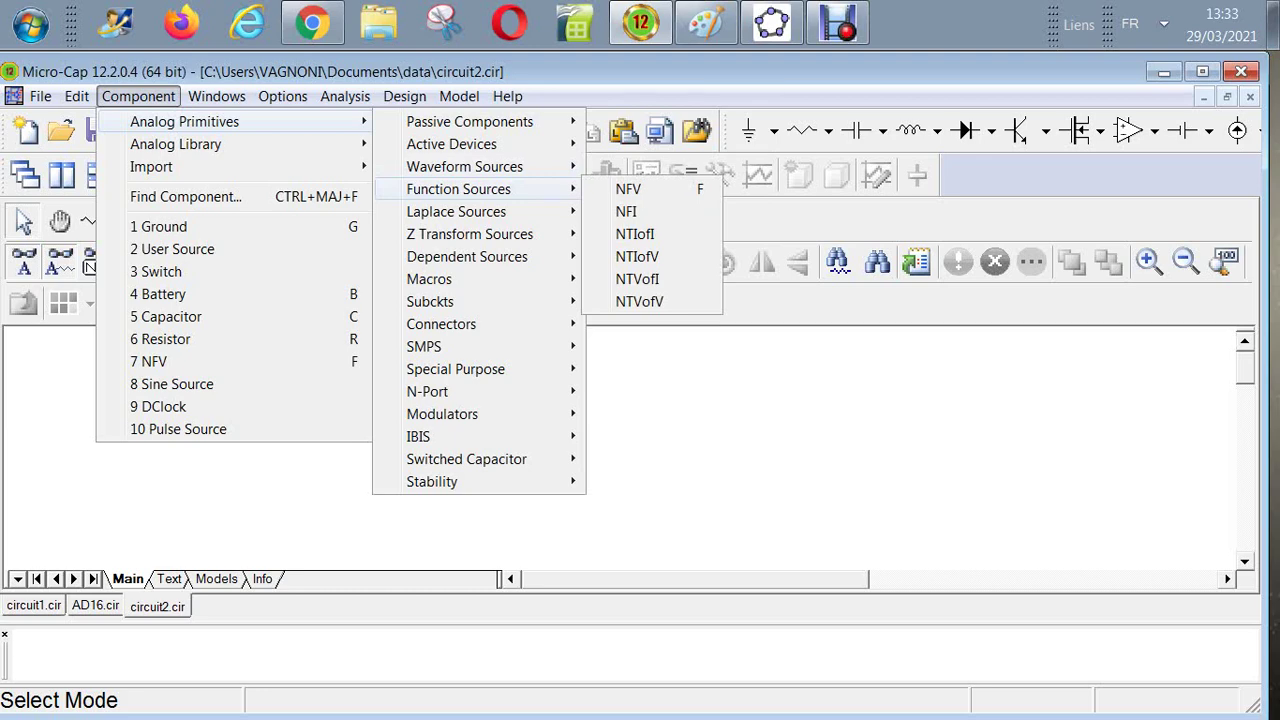
pyautogui.moveTo(456, 212)
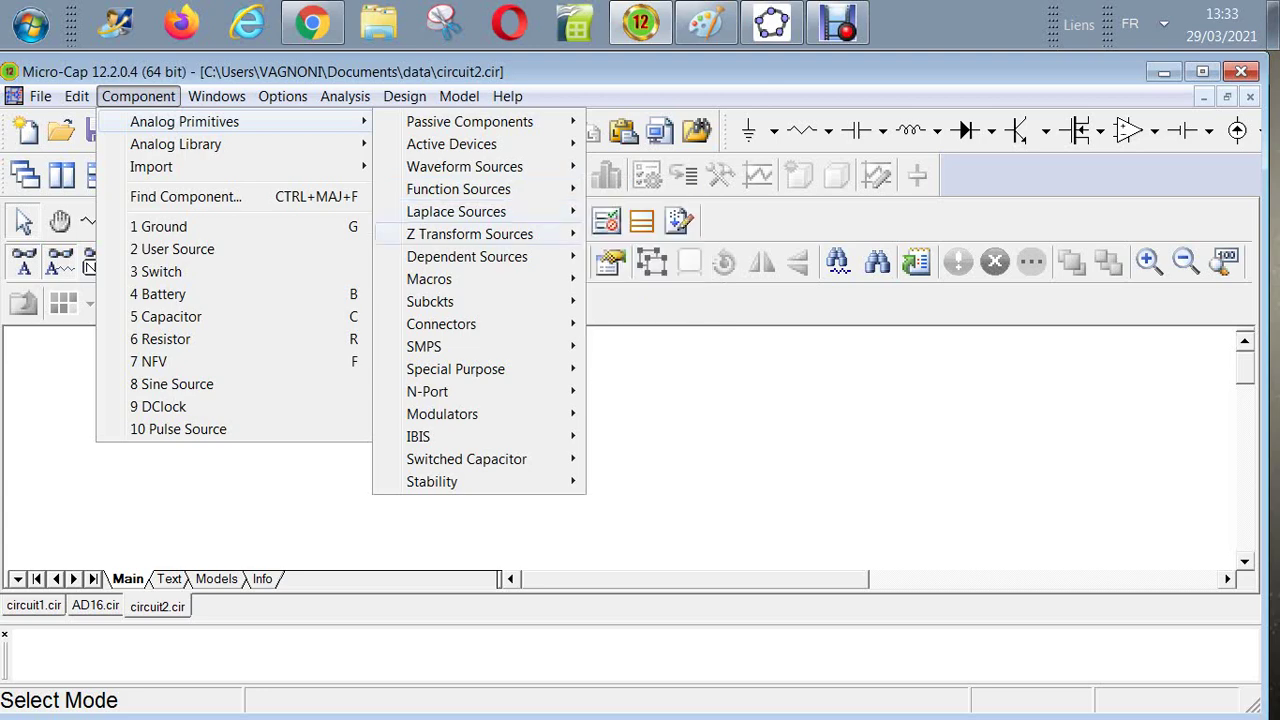
pyautogui.moveTo(470, 234)
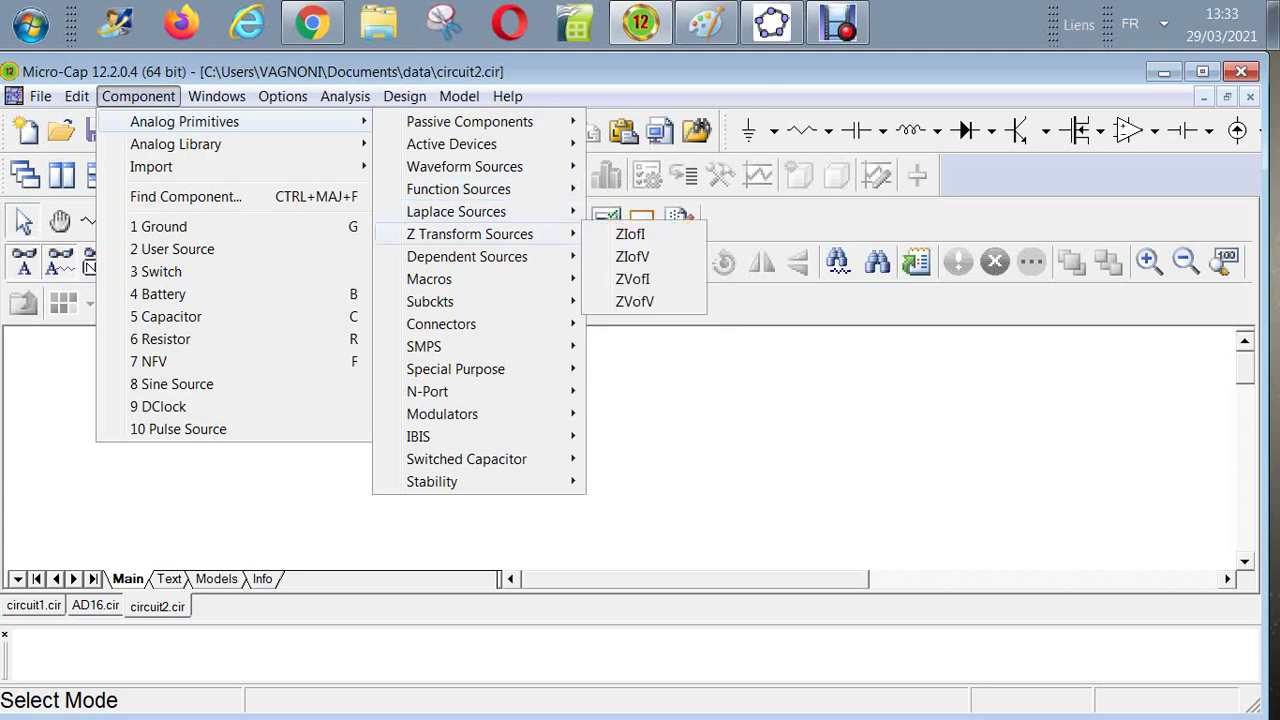
pyautogui.moveTo(467, 257)
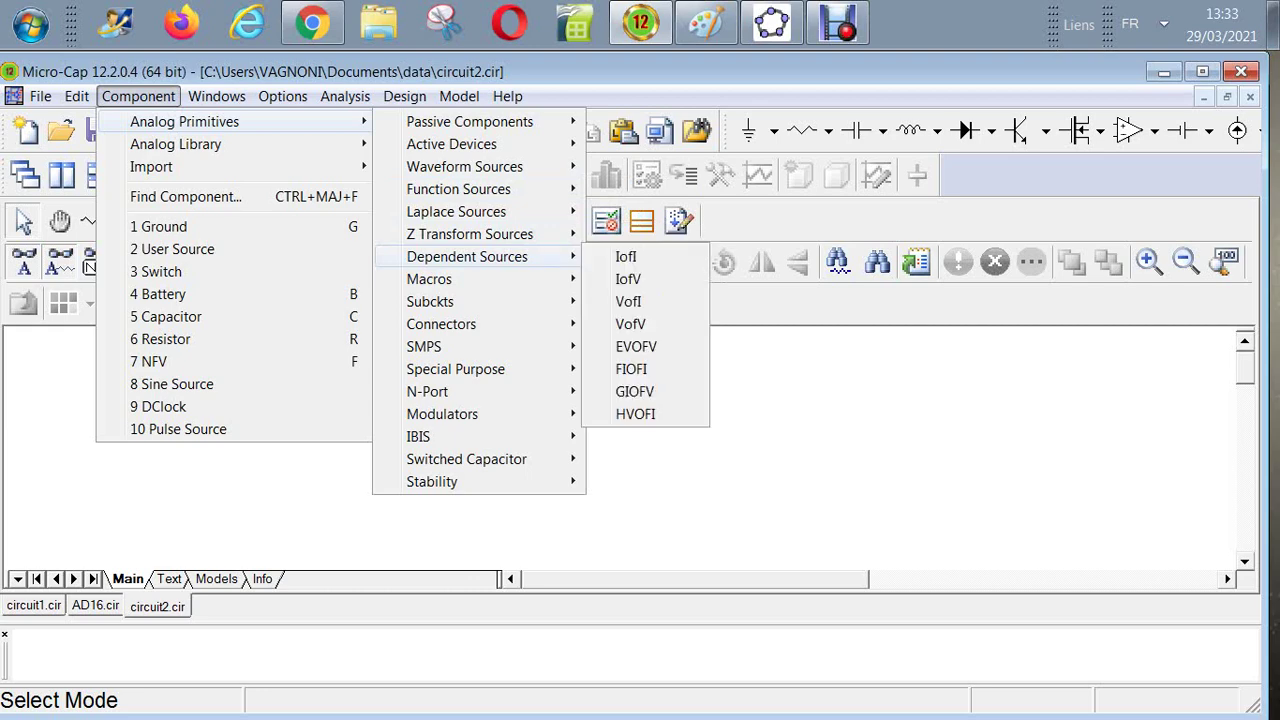
# Step: Look through the macro categories of the analog primitives, including photo diodes, potentiometers, relays and VCOs
pyautogui.moveTo(470, 279)
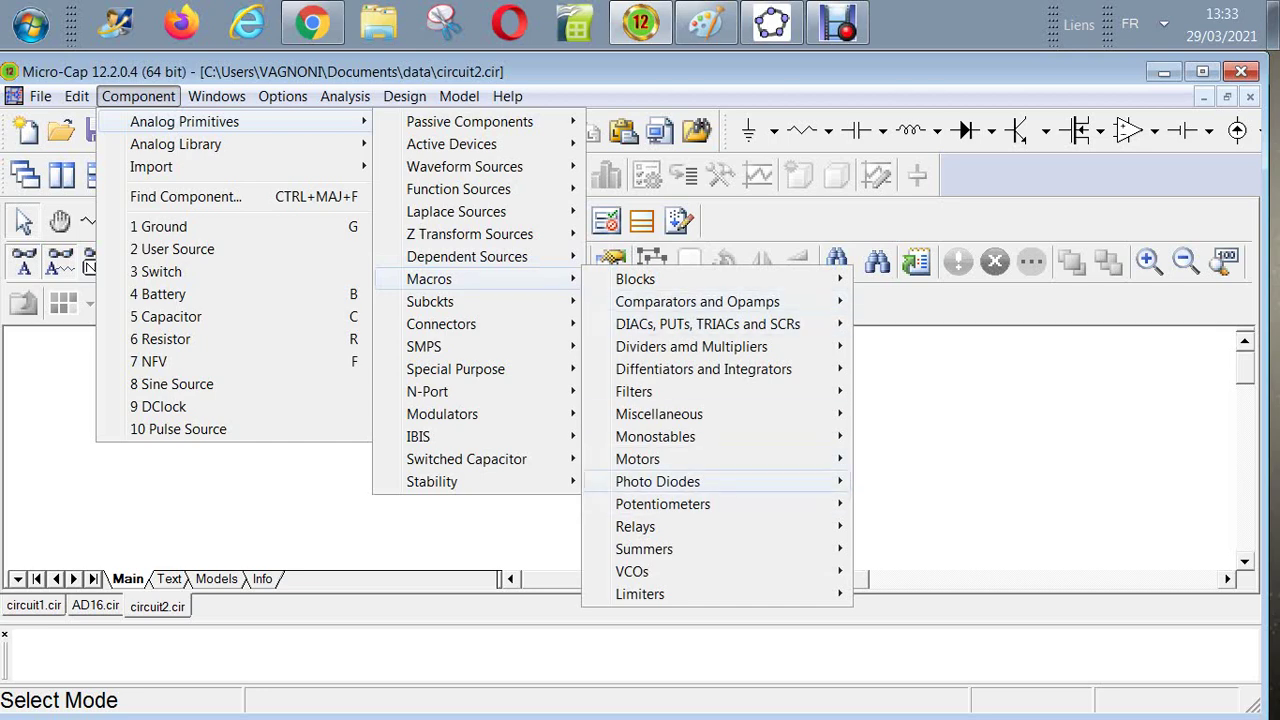
pyautogui.moveTo(657, 481)
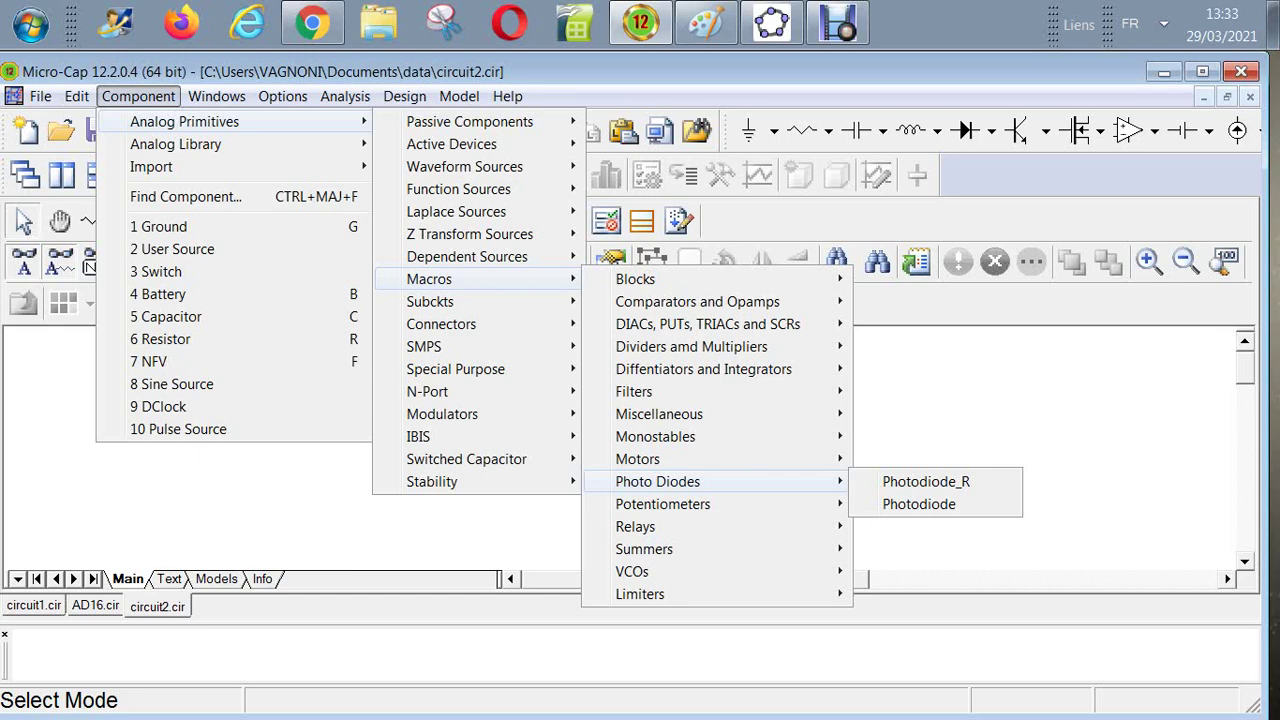
pyautogui.moveTo(663, 504)
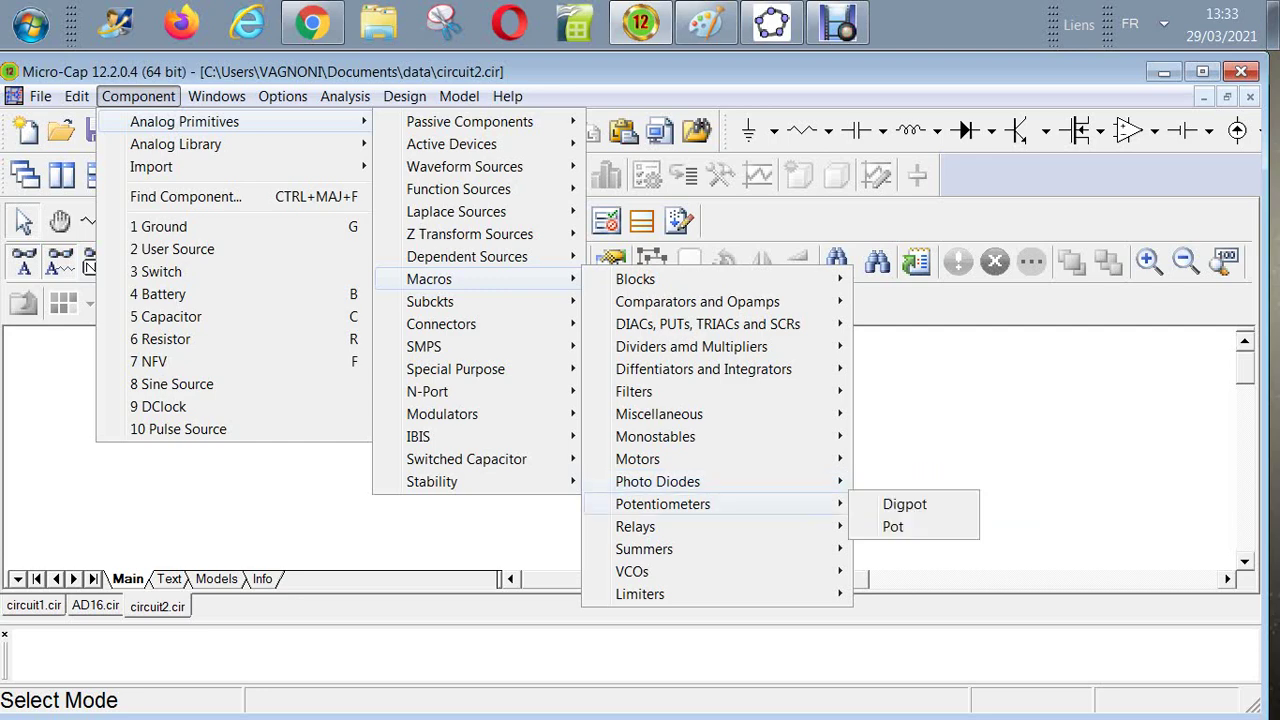
pyautogui.moveTo(640, 526)
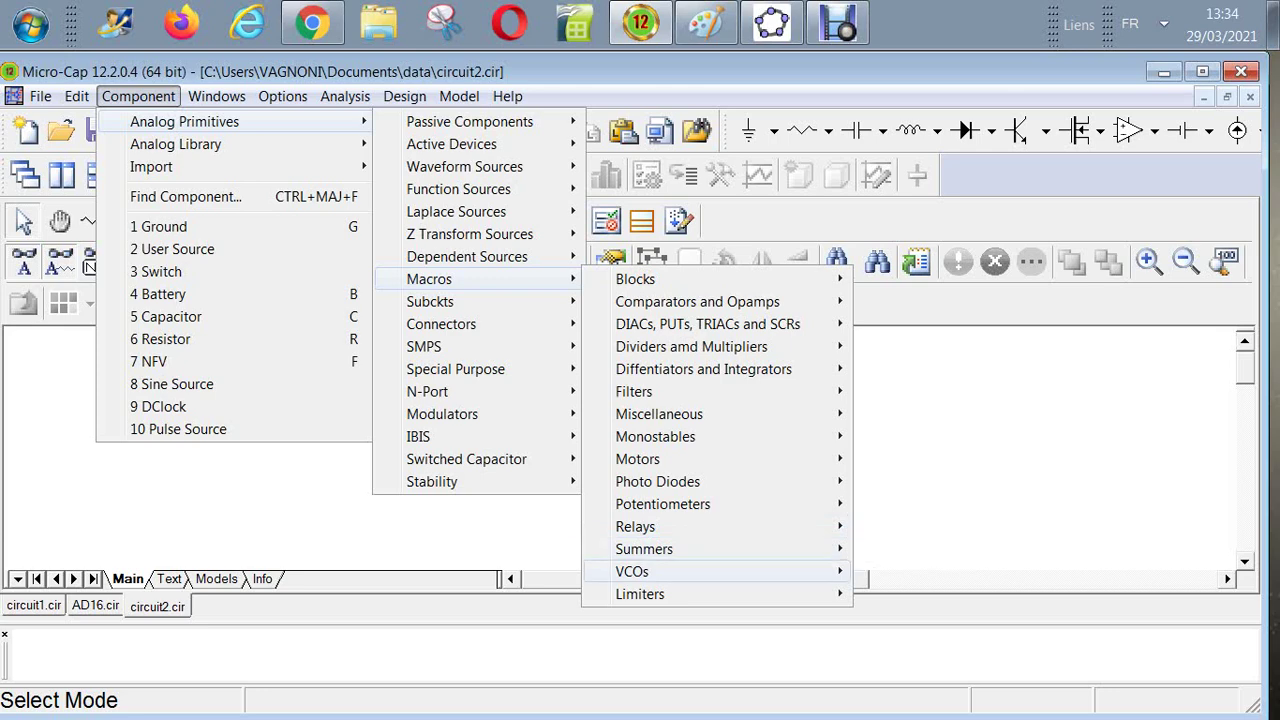
pyautogui.moveTo(632, 571)
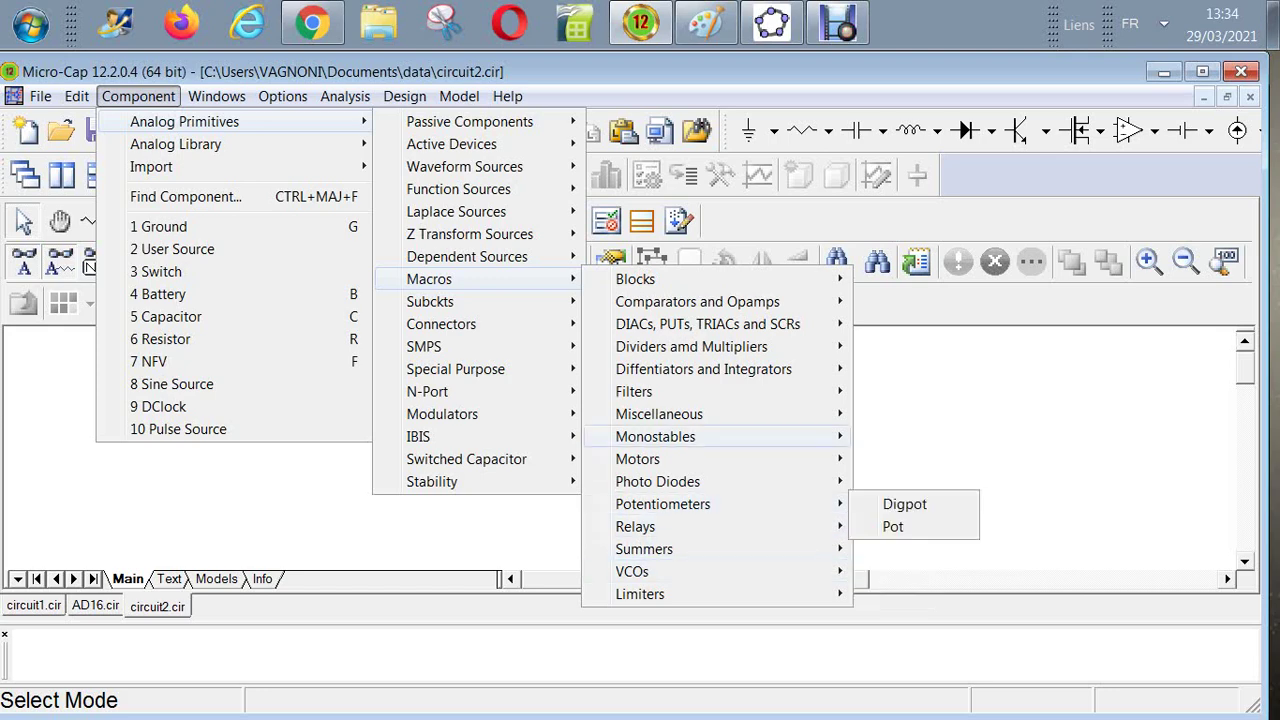
# Step: Look through the SMPS regulators and transformers and the switched capacitor and stability groups of the analog primitives
pyautogui.moveTo(424, 346)
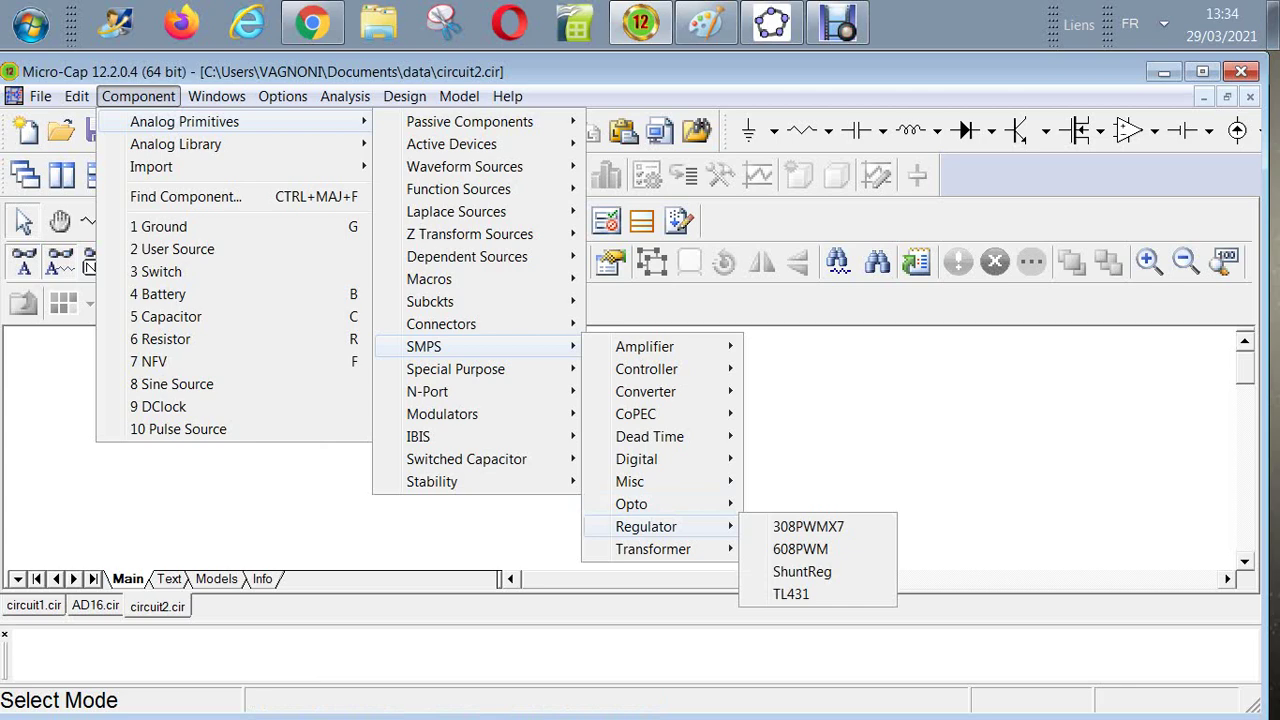
pyautogui.moveTo(653, 549)
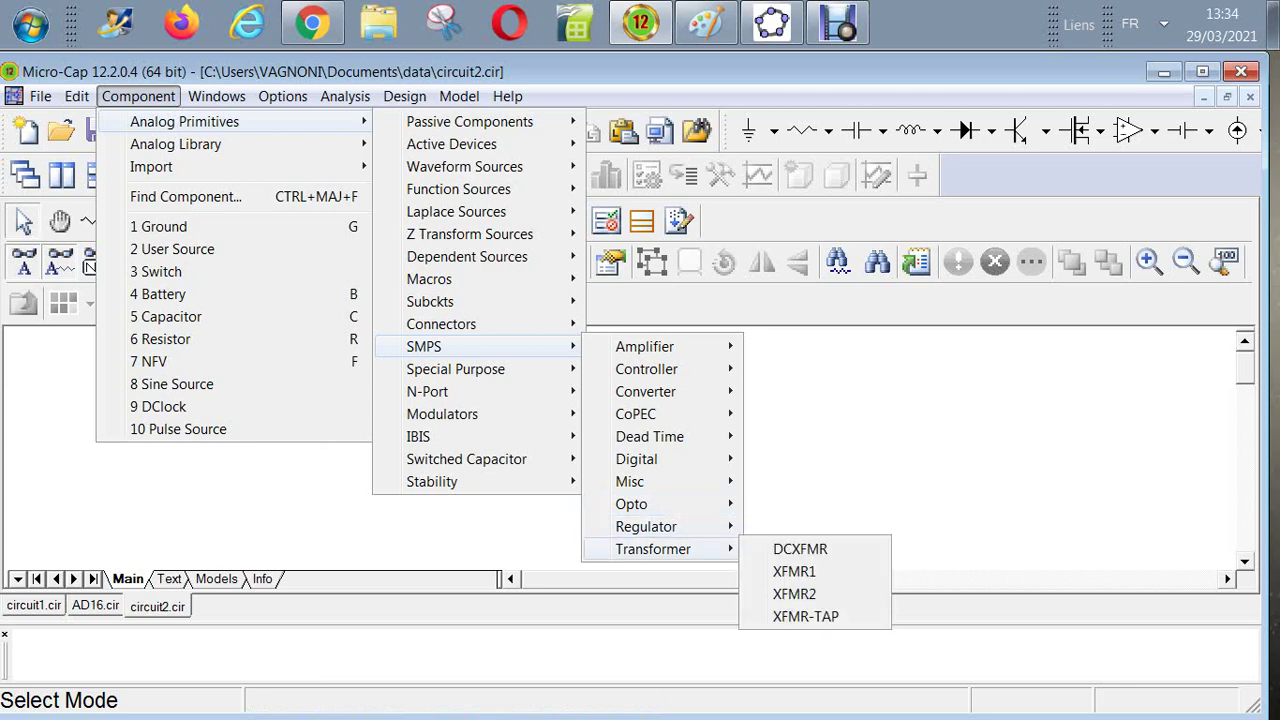
pyautogui.moveTo(466, 459)
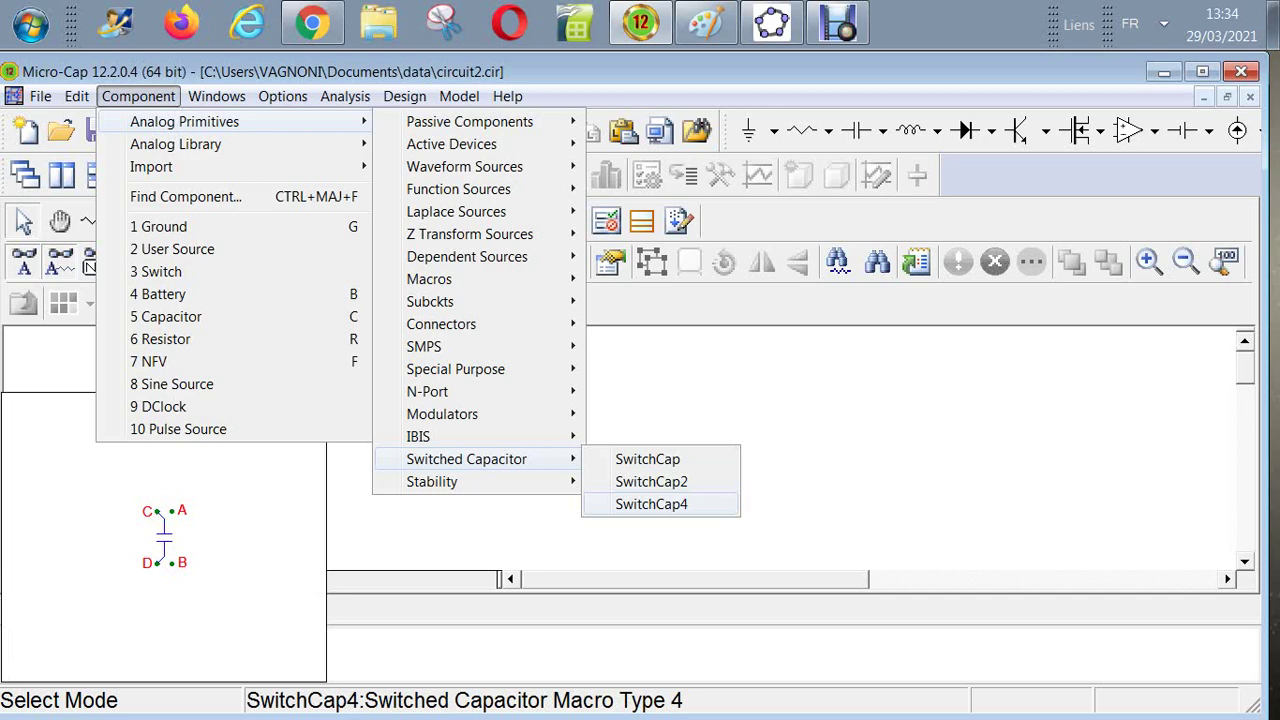
pyautogui.moveTo(480, 481)
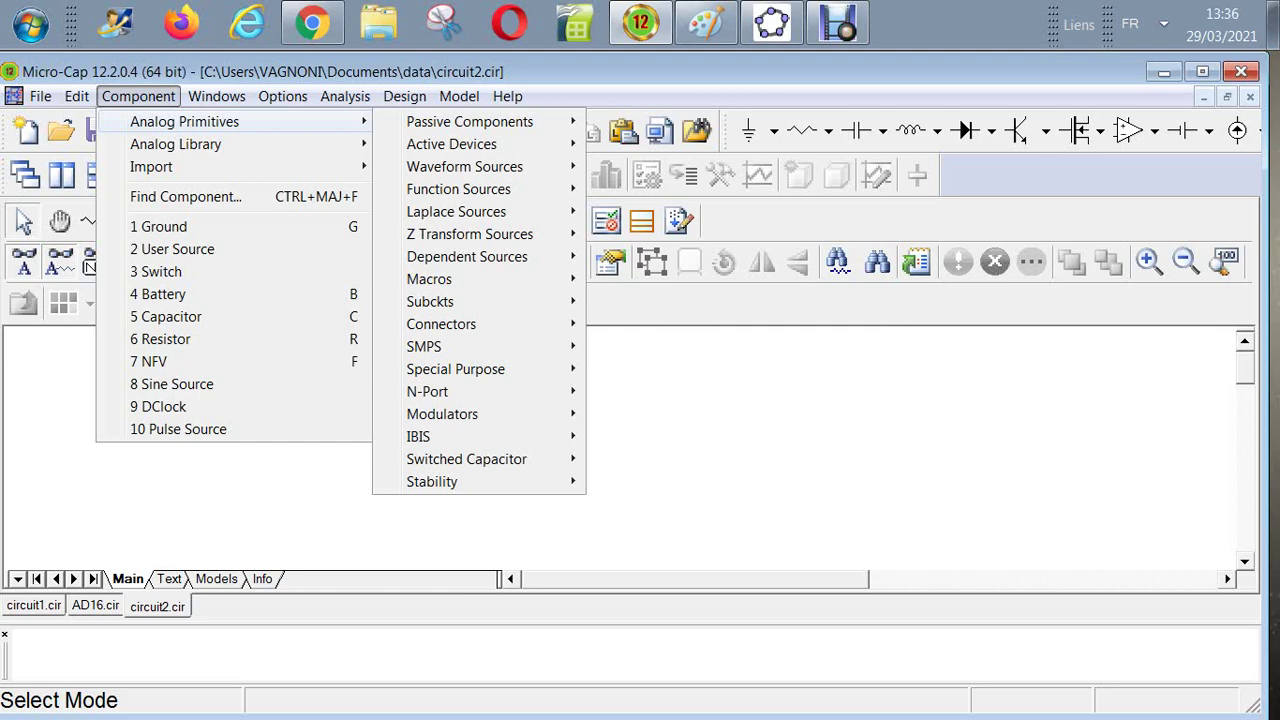
pyautogui.click(970, 378)
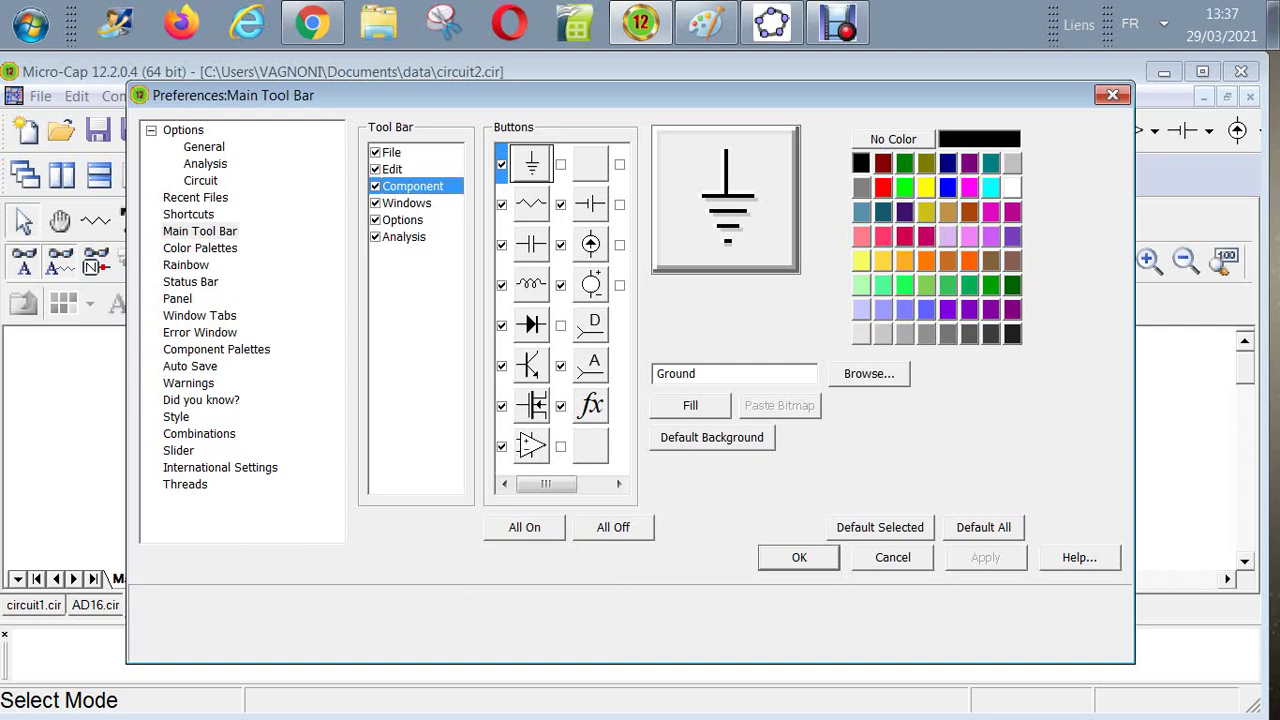
# Step: Close the main toolbar preferences, float the Component toolbar over the drawing area and dock it back in its original row
pyautogui.click(1112, 95)
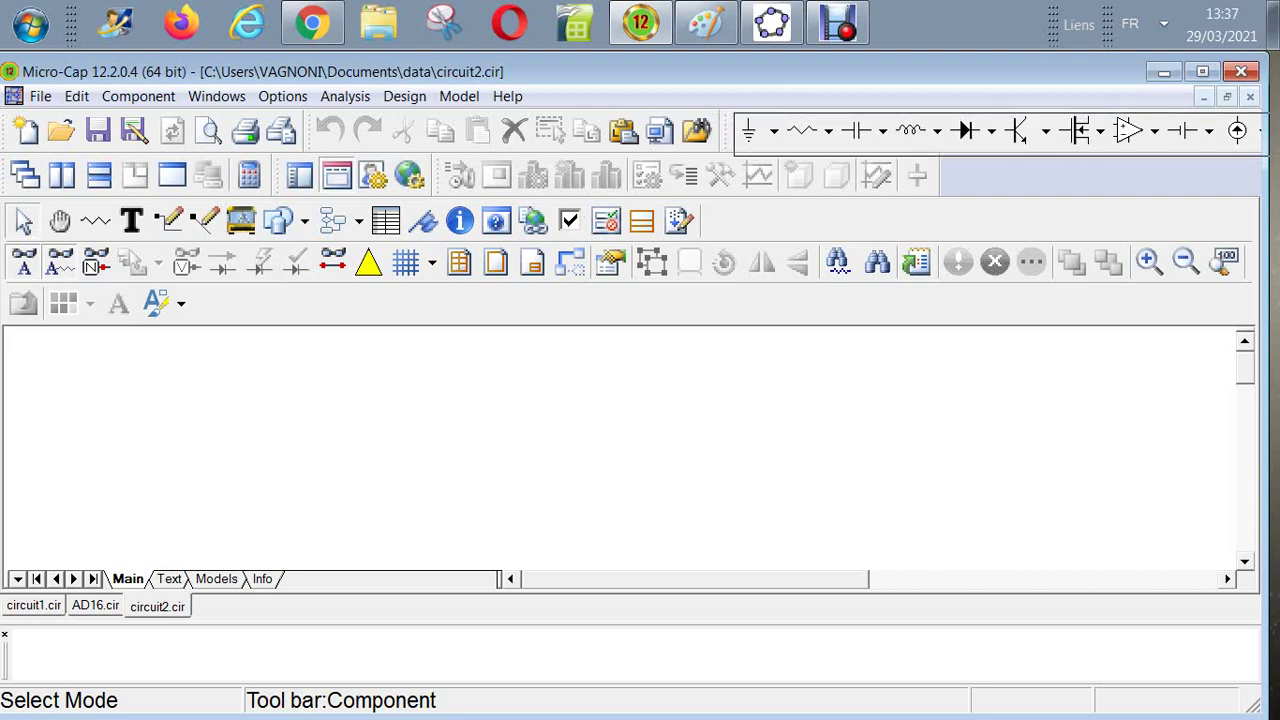
pyautogui.moveTo(727, 131); pyautogui.dragTo(125, 366)
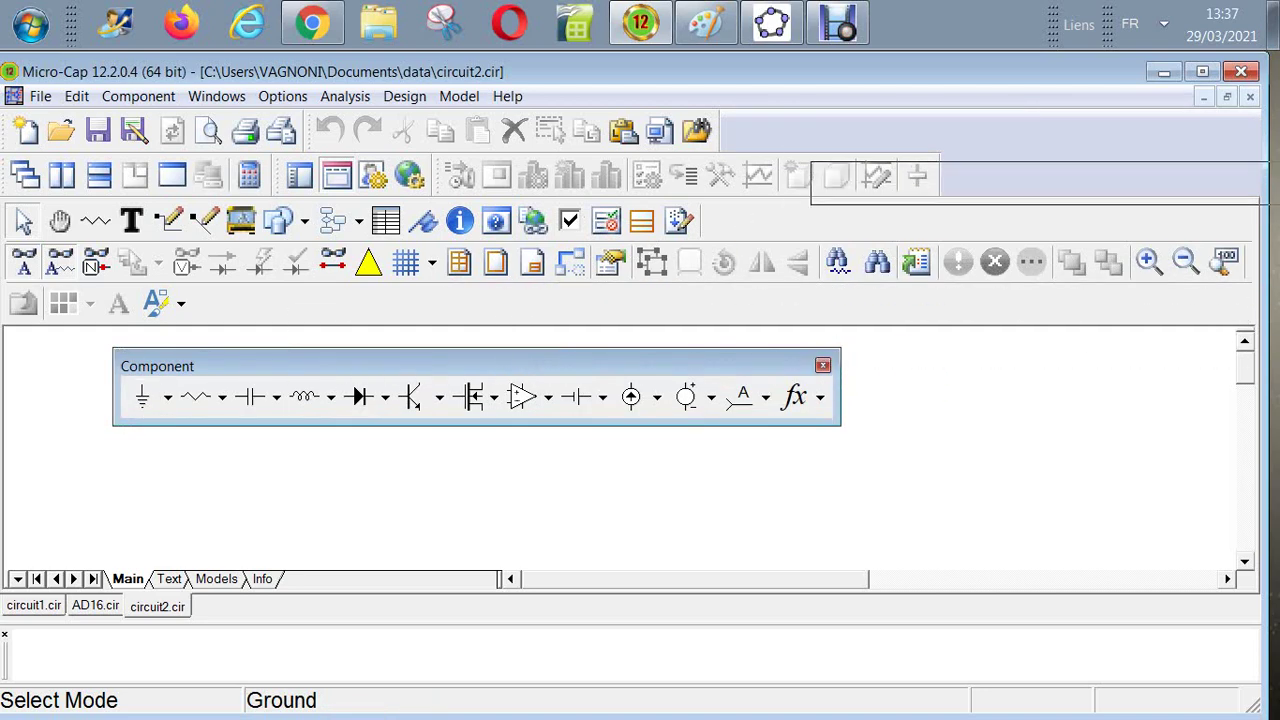
pyautogui.doubleClick(150, 366)
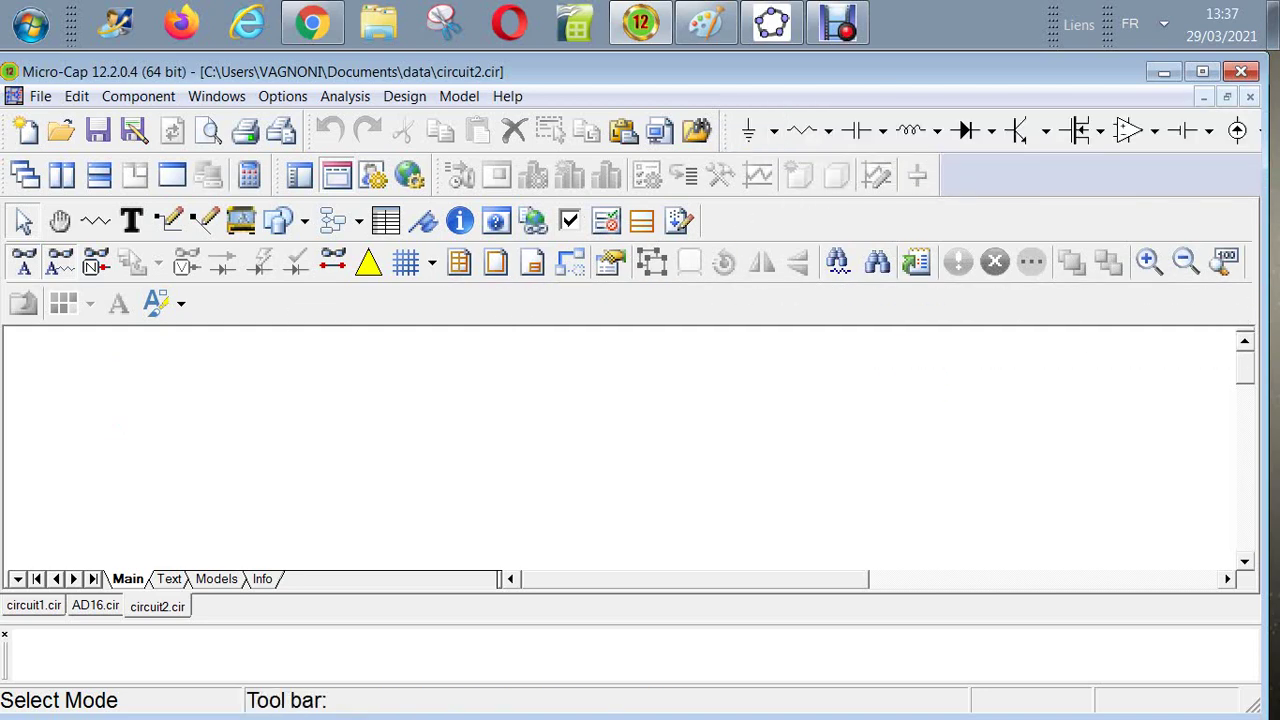
pyautogui.moveTo(694, 579)
pyautogui.mouseDown()
pyautogui.moveTo(1048, 579)
pyautogui.moveTo(694, 579)
pyautogui.mouseUp()
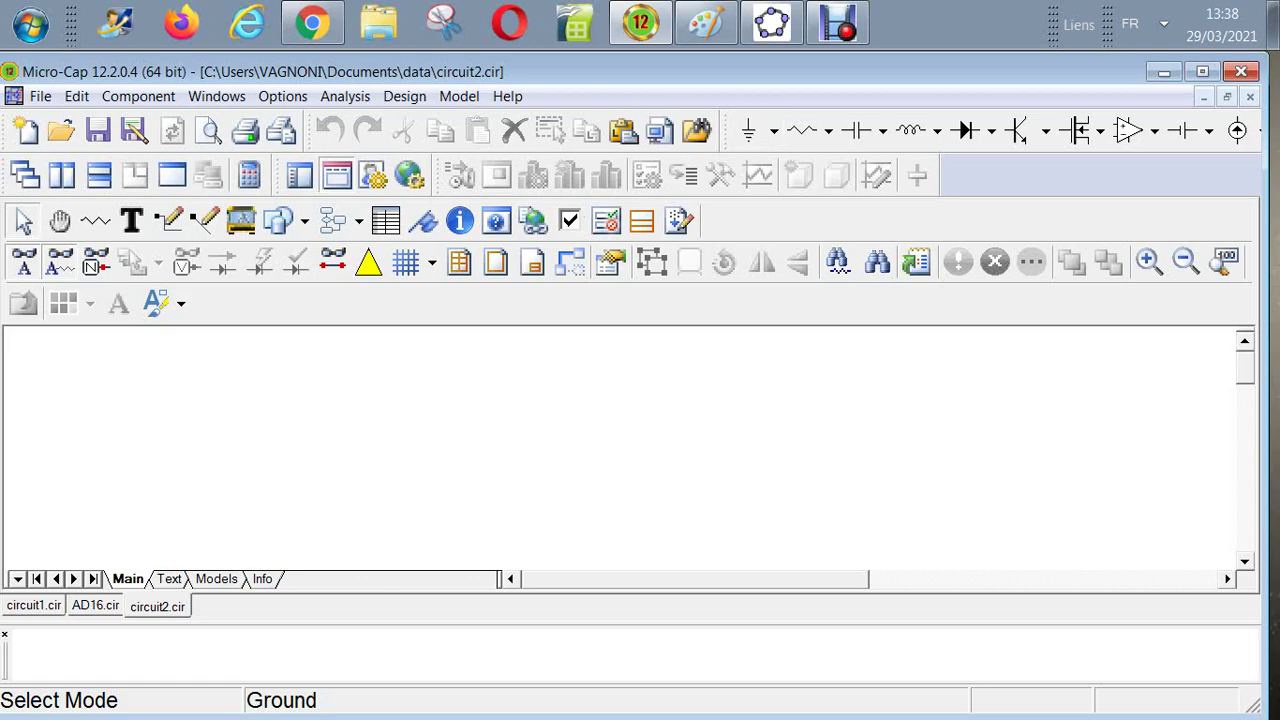
pyautogui.moveTo(728, 131); pyautogui.dragTo(318, 375)
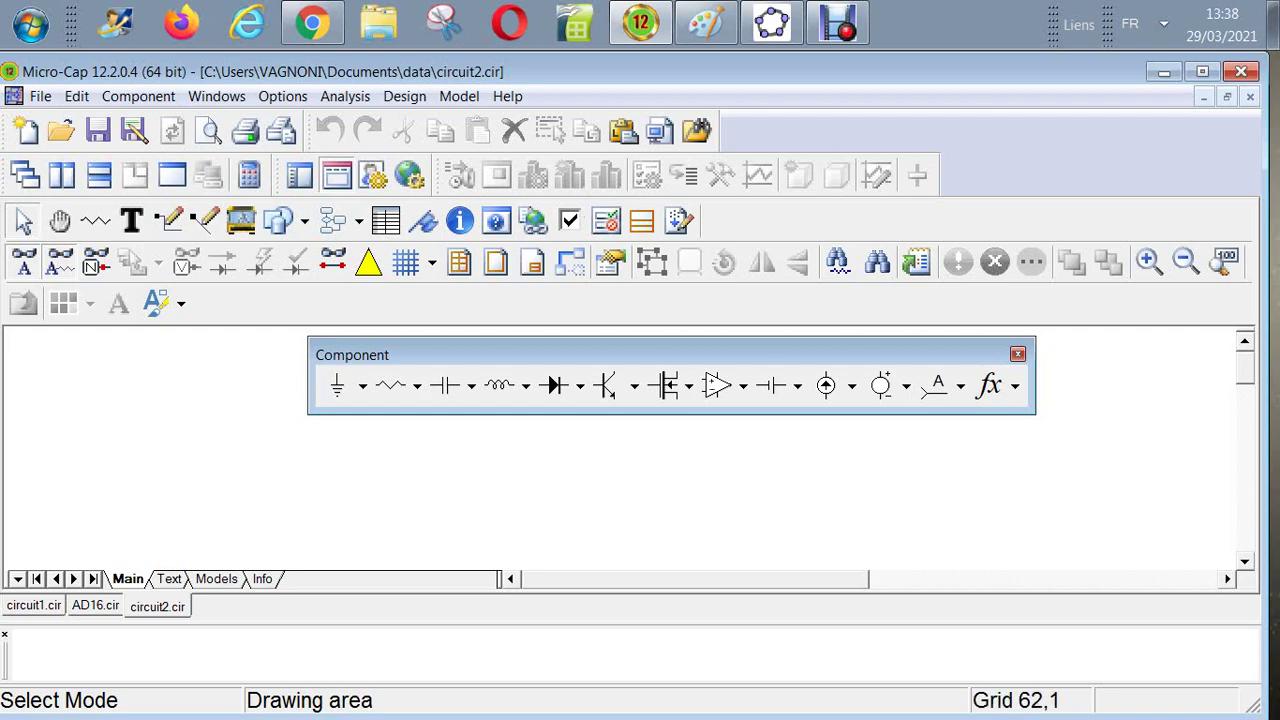
pyautogui.moveTo(560, 354); pyautogui.dragTo(750, 132)
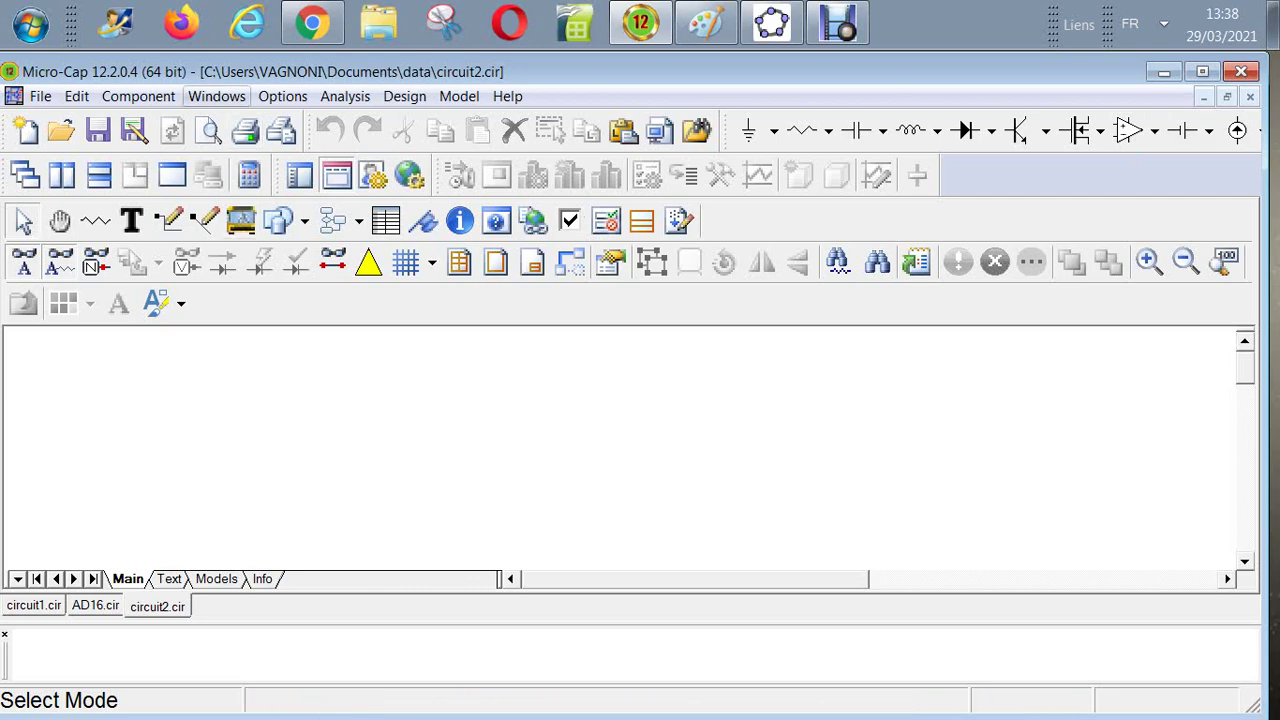
# Step: Review the active devices among the analog primitives, including the Thermal (Self Heating) variants
pyautogui.click(138, 96)
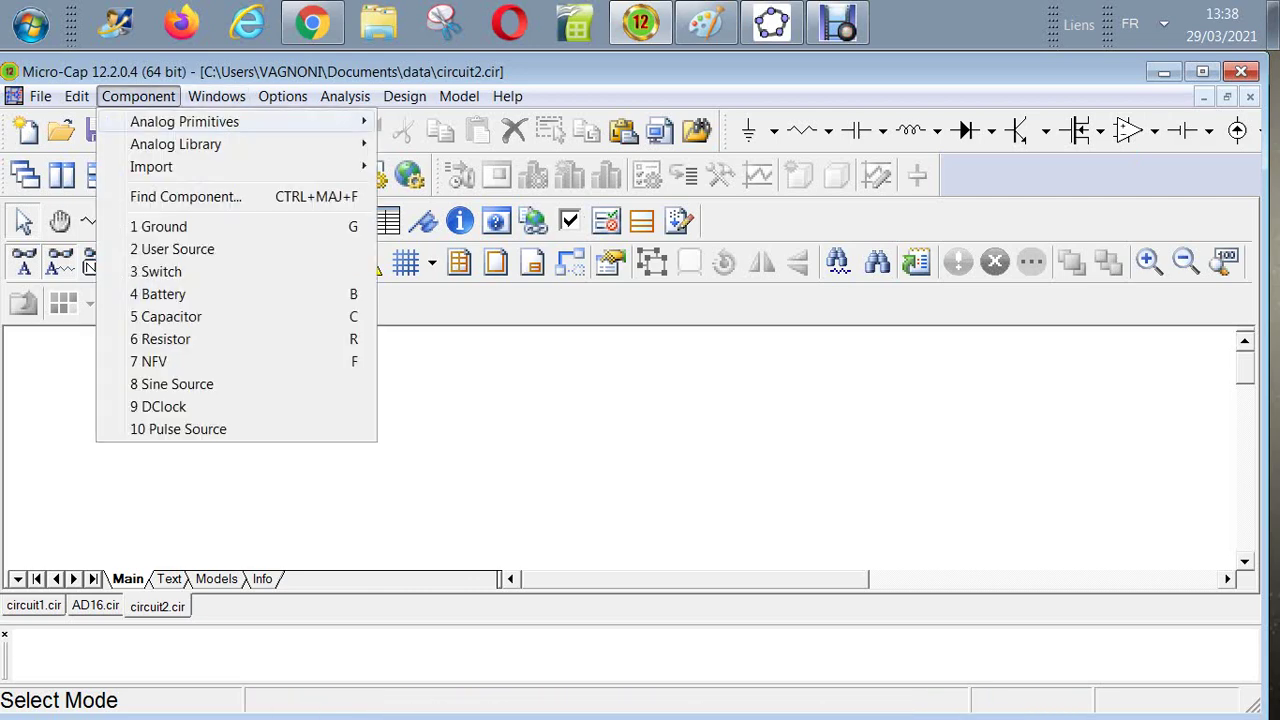
pyautogui.moveTo(184, 121)
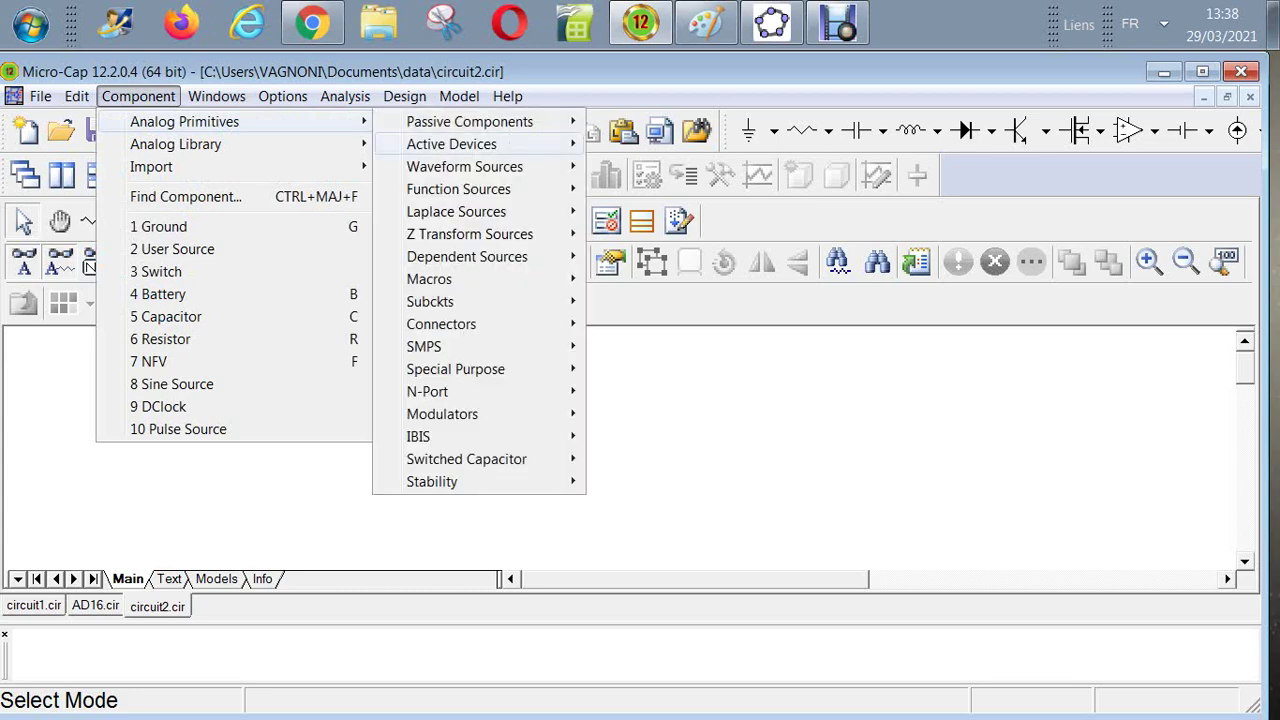
pyautogui.moveTo(451, 144)
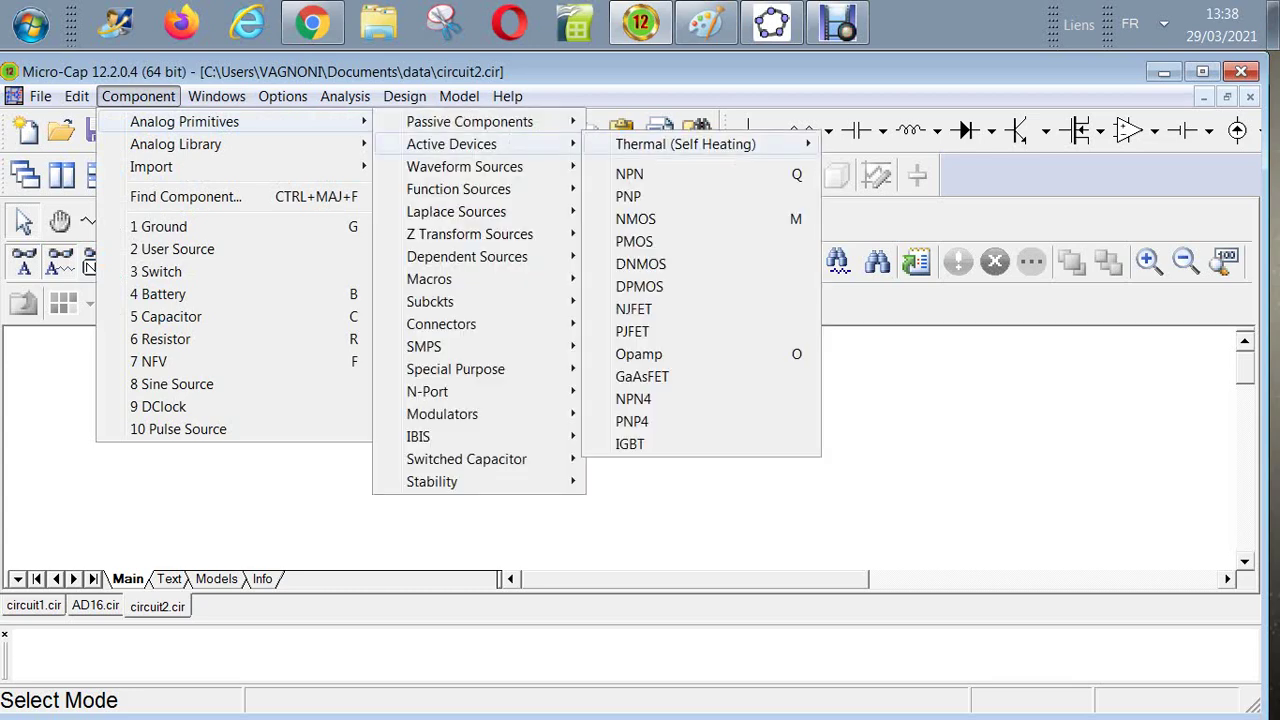
pyautogui.moveTo(685, 144)
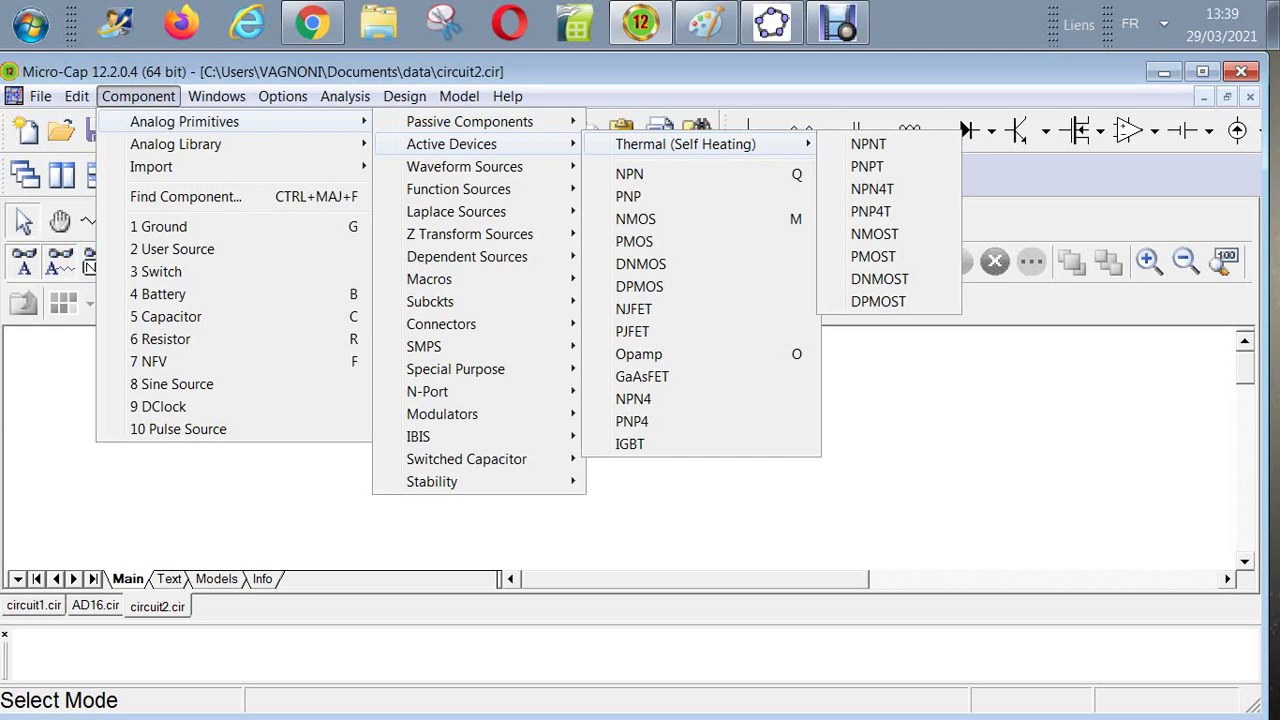
pyautogui.press('alt')
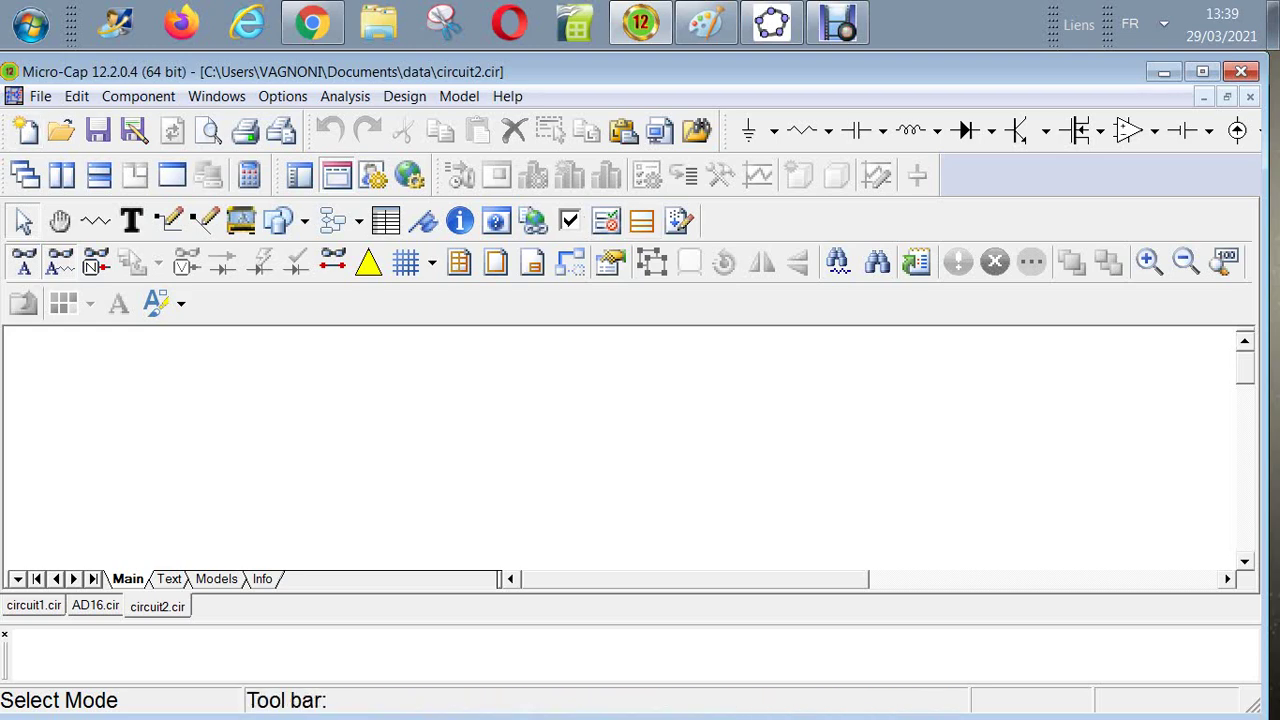
# Step: Float the File toolbar over the drawing area, dock it back before the Edit tools, and shift the Windows toolbar slightly
pyautogui.moveTo(10, 170); pyautogui.dragTo(78, 330)
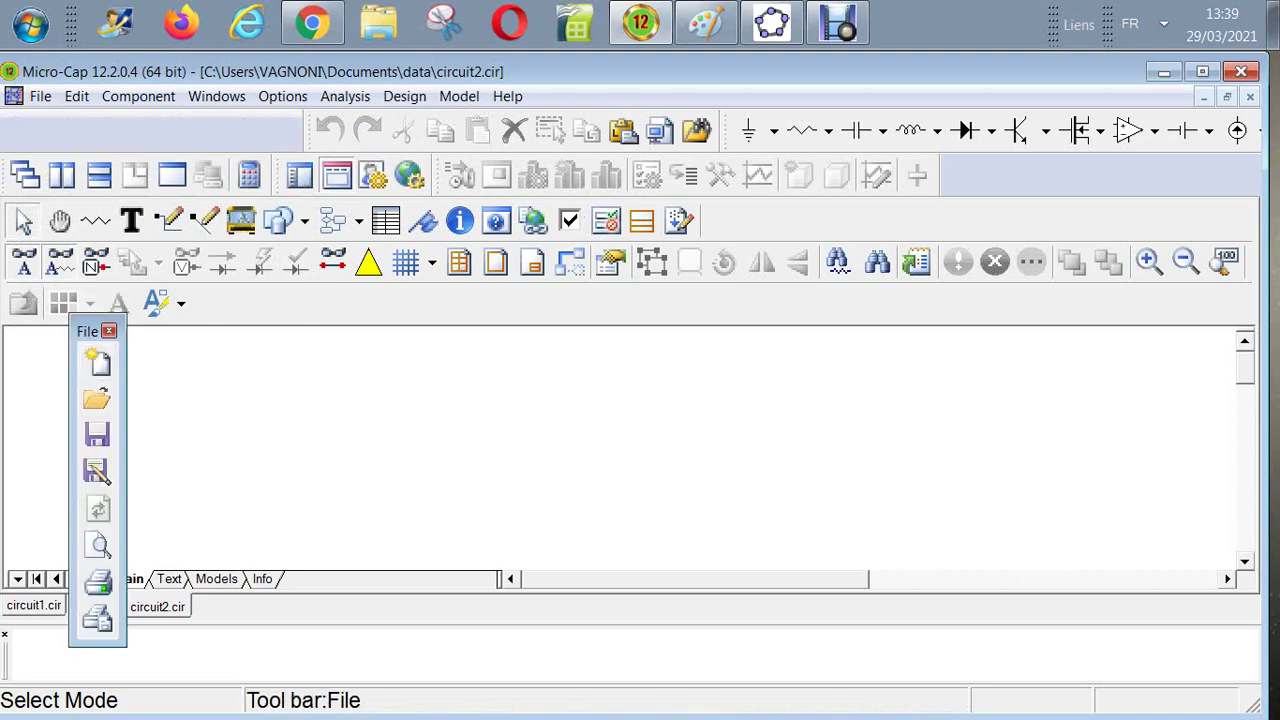
pyautogui.moveTo(85, 331); pyautogui.dragTo(35, 345)
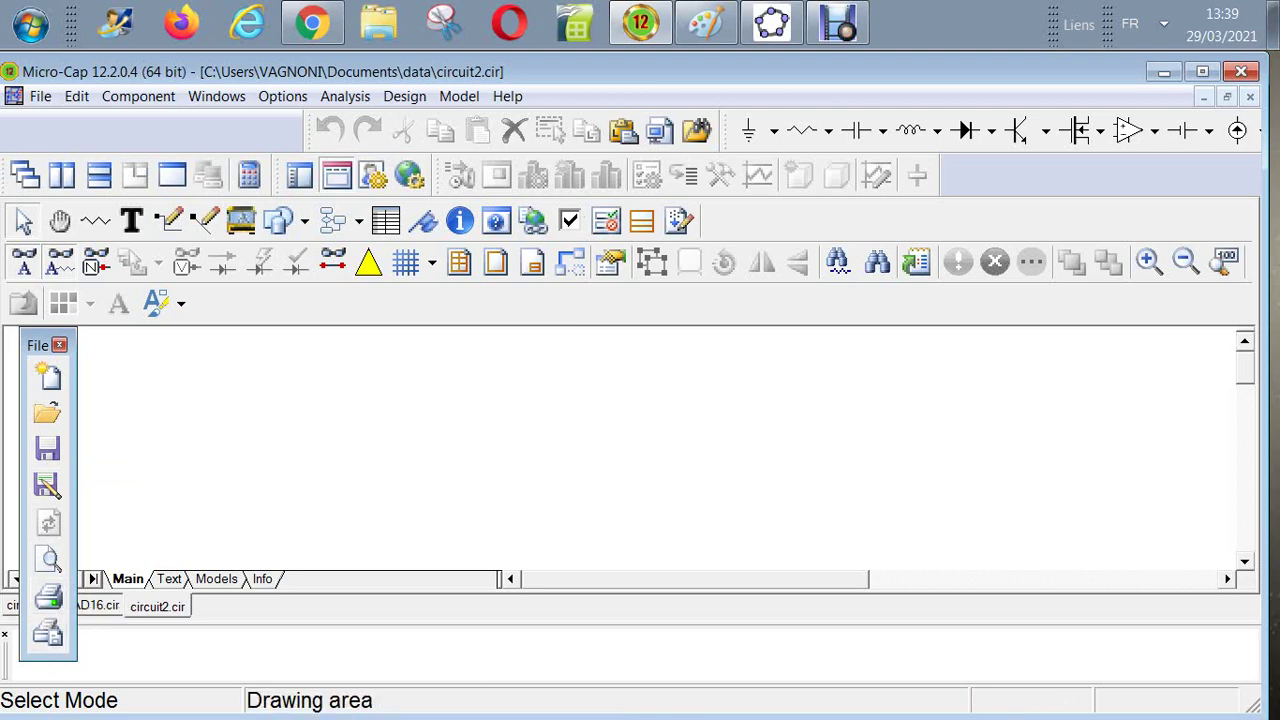
pyautogui.moveTo(26, 400)
pyautogui.mouseDown()
pyautogui.moveTo(15, 135)
pyautogui.moveTo(30, 131)
pyautogui.mouseUp()
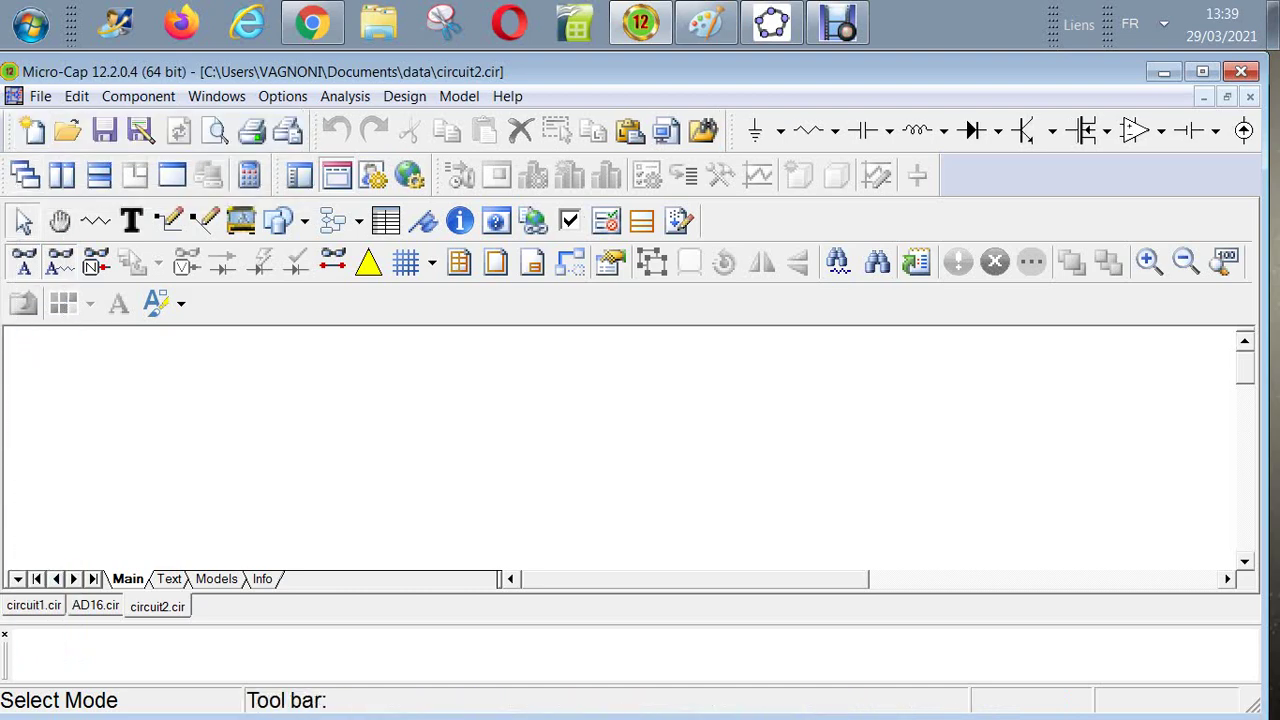
pyautogui.moveTo(8, 175); pyautogui.dragTo(60, 172)
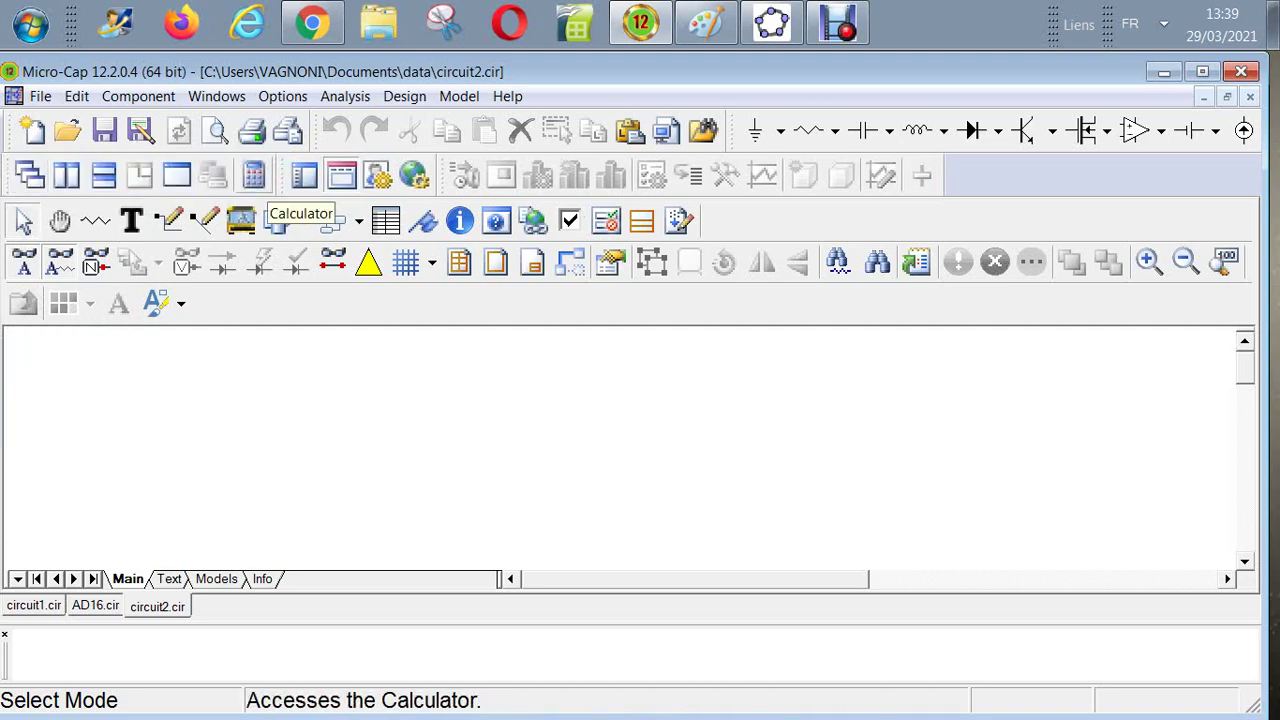
# Step: Open the calculator, review its Value, 2D graph, 3D graph and Differentiate pages, and close it
pyautogui.click(254, 175)
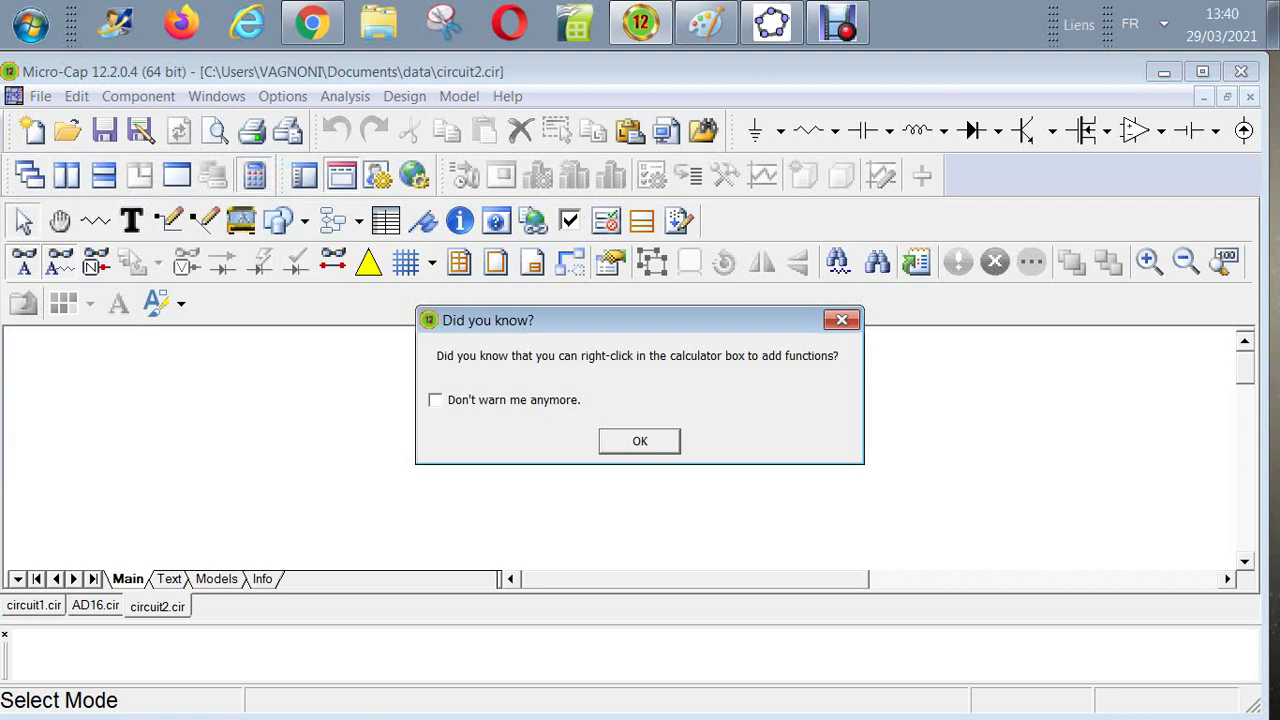
pyautogui.press('Return')
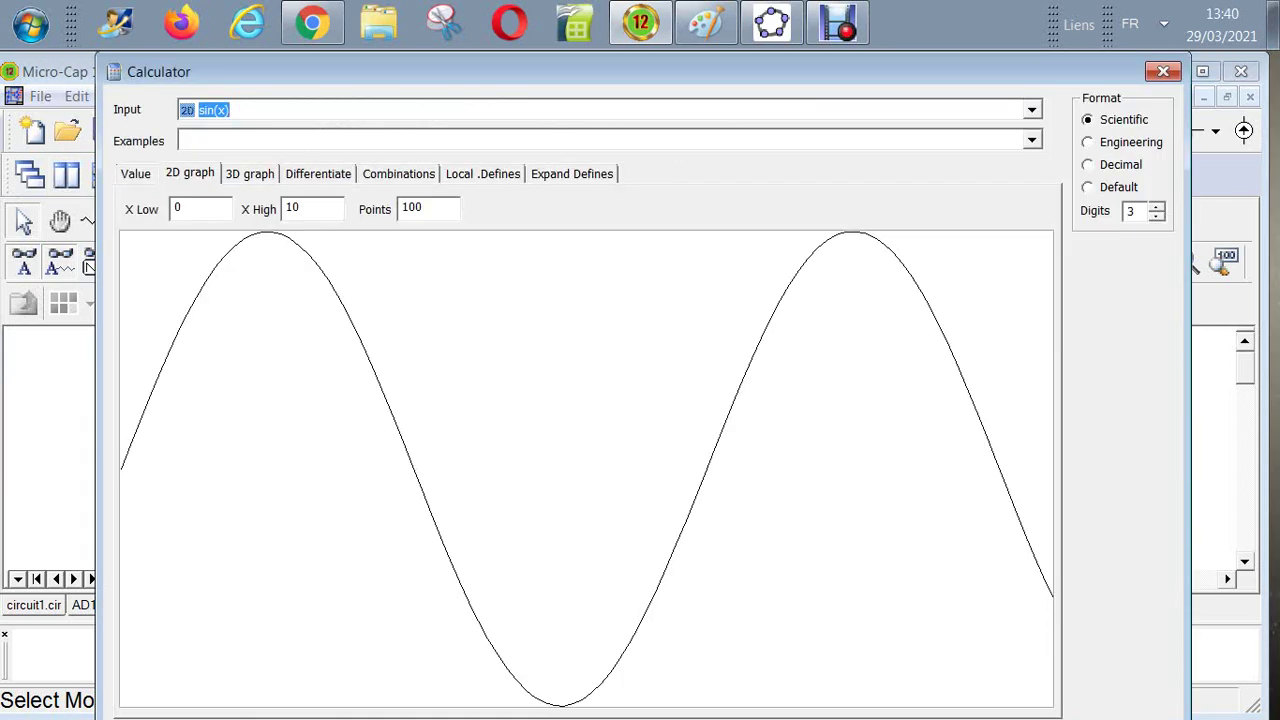
pyautogui.click(136, 174)
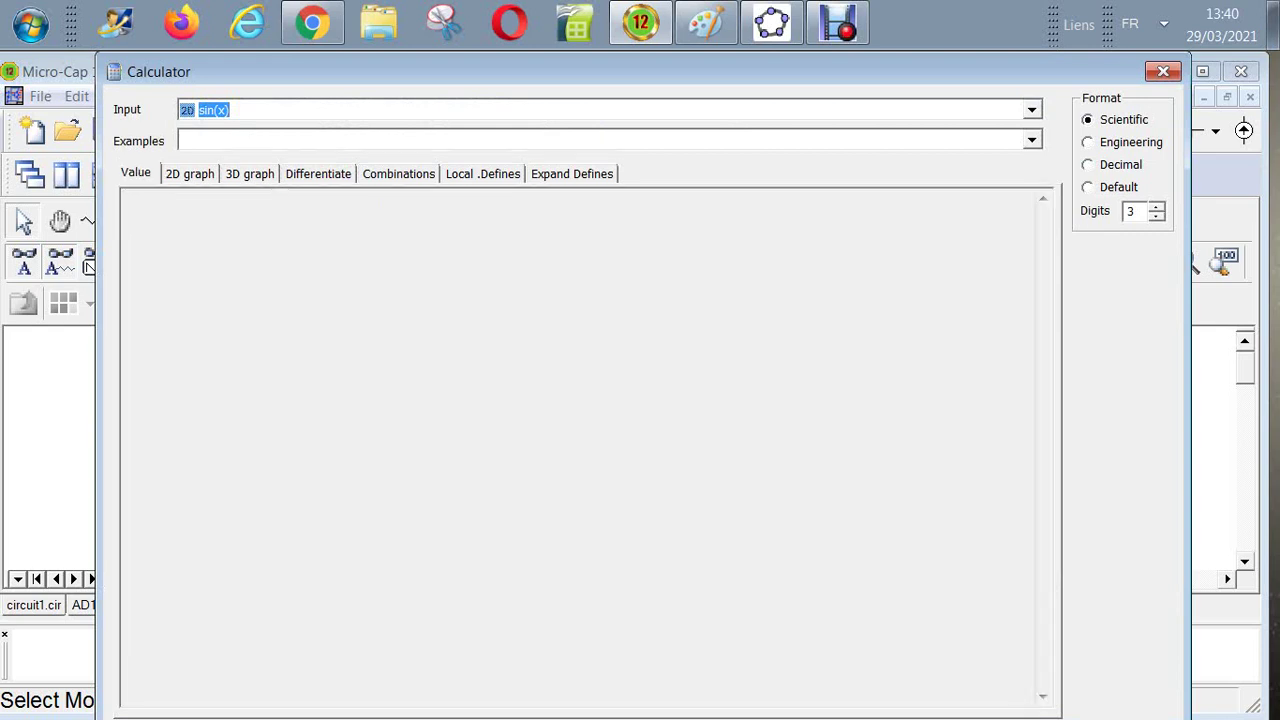
pyautogui.click(190, 173)
pyautogui.click(249, 173)
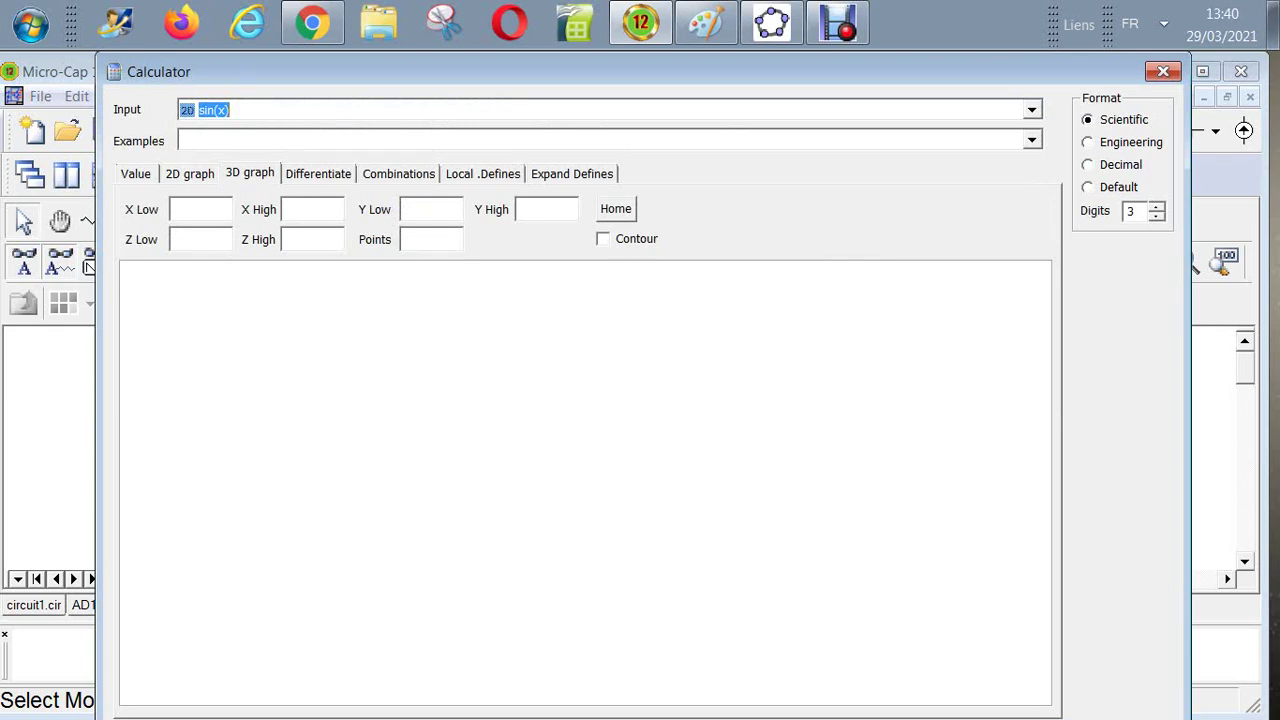
pyautogui.click(318, 174)
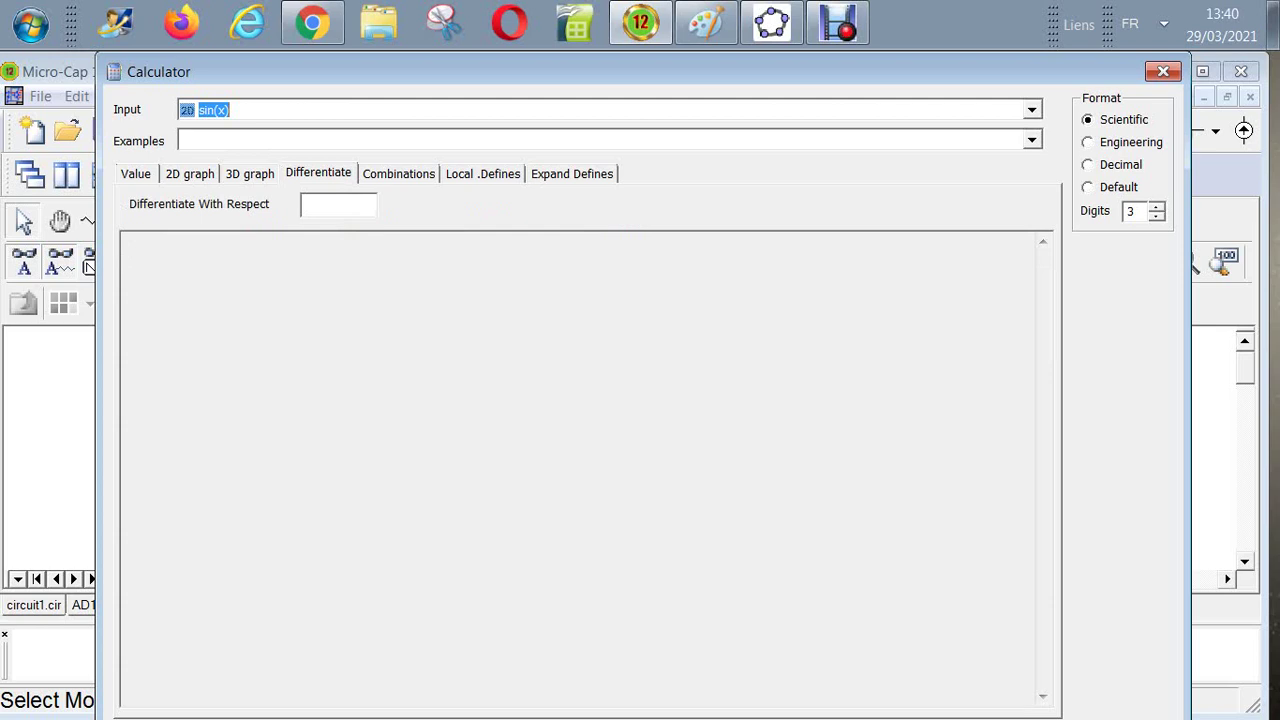
pyautogui.click(1163, 71)
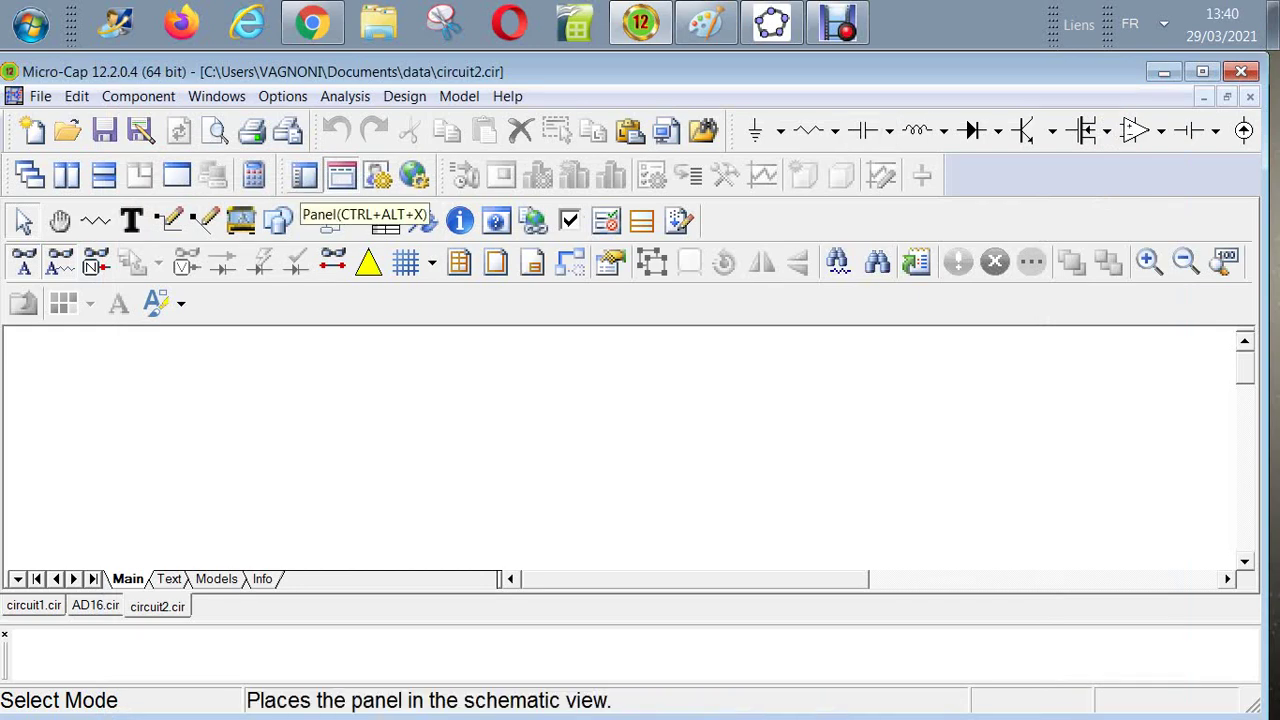
# Step: Show the component panel beside the schematic and look through its list of imported components
pyautogui.click(305, 176)
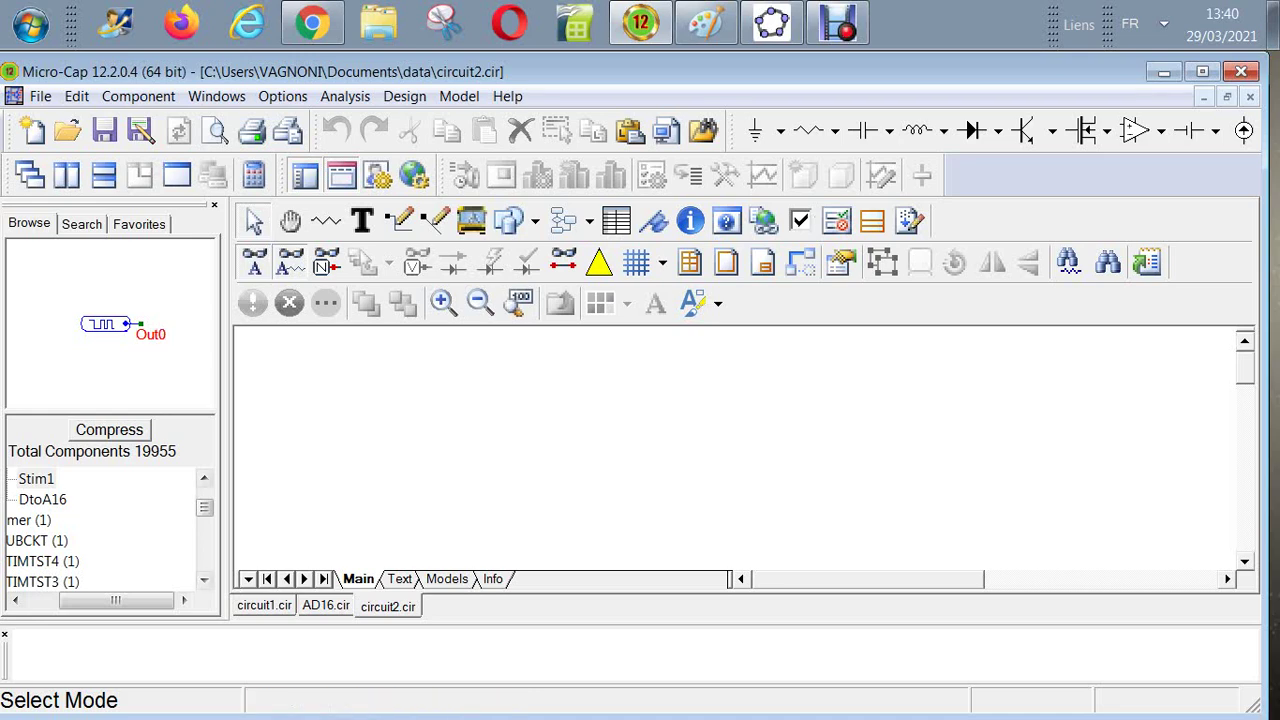
pyautogui.click(204, 579)
pyautogui.click(204, 579)
pyautogui.click(204, 579)
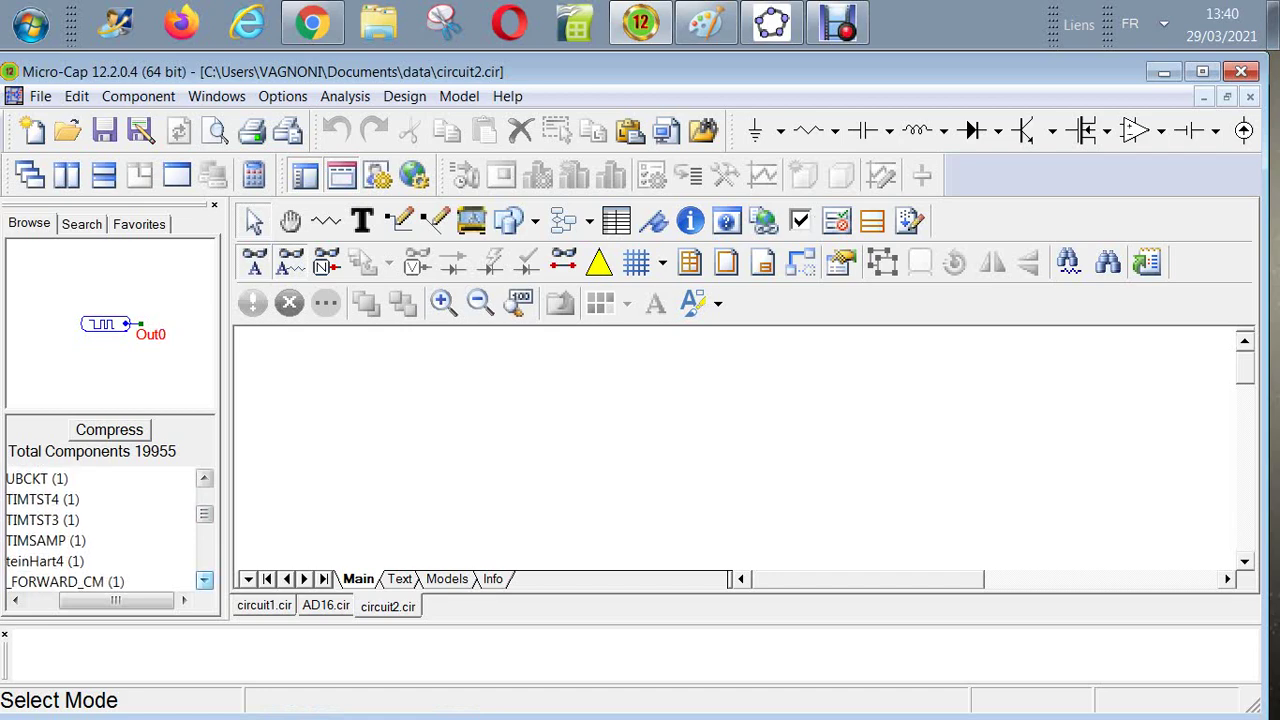
pyautogui.click(204, 579)
pyautogui.click(204, 579)
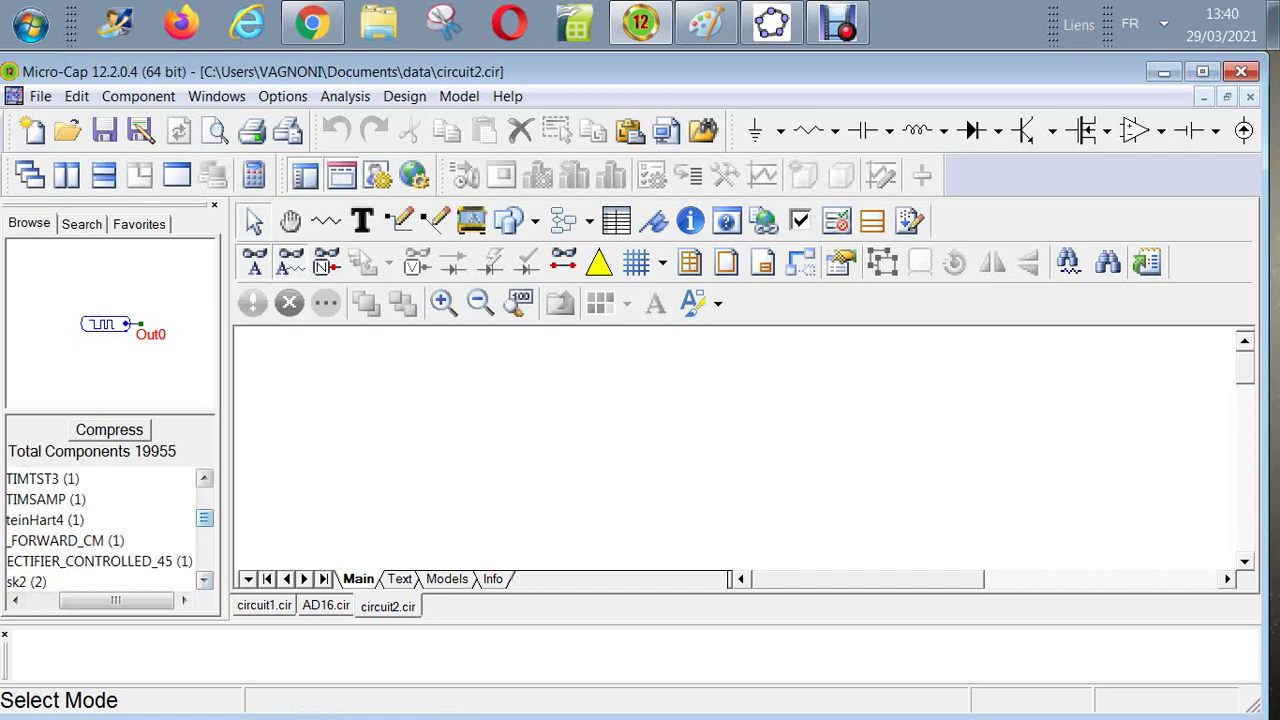
pyautogui.moveTo(204, 518); pyautogui.dragTo(204, 497)
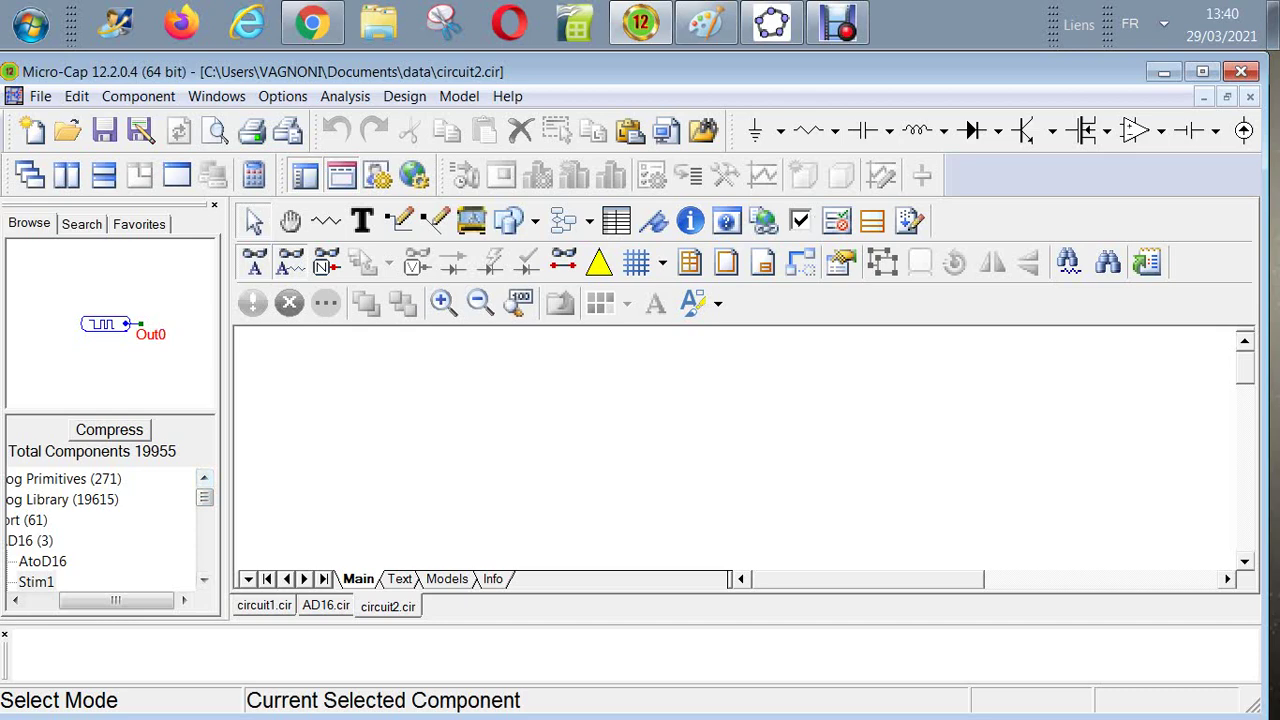
# Step: Glance at the component search page, then examine the Analog Primitives, Analog Library and Import groups in the component browser
pyautogui.click(82, 224)
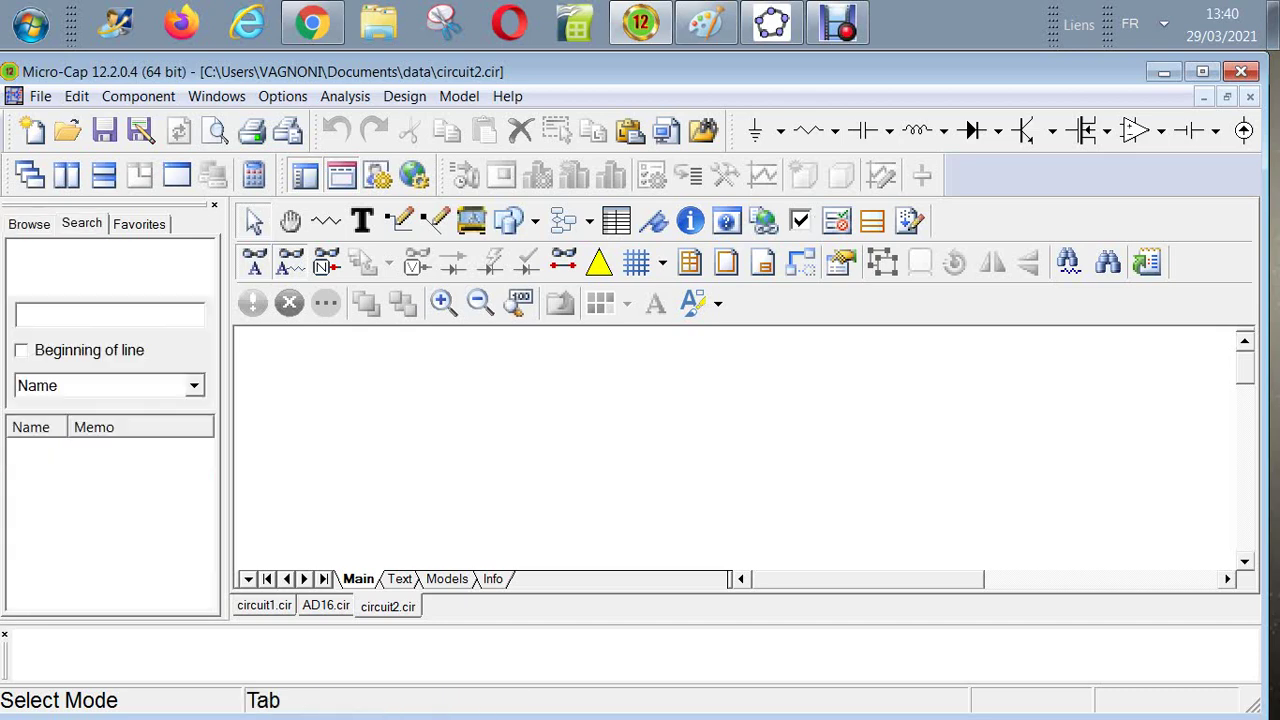
pyautogui.click(29, 224)
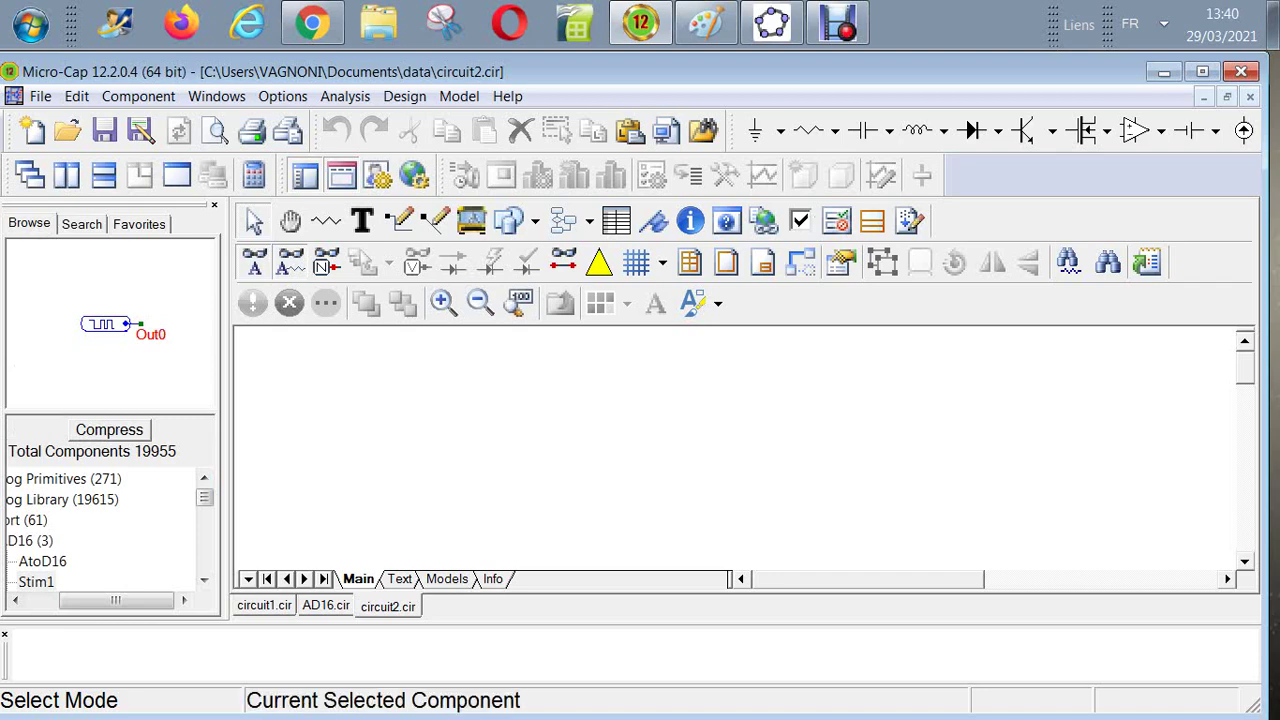
pyautogui.click(60, 479)
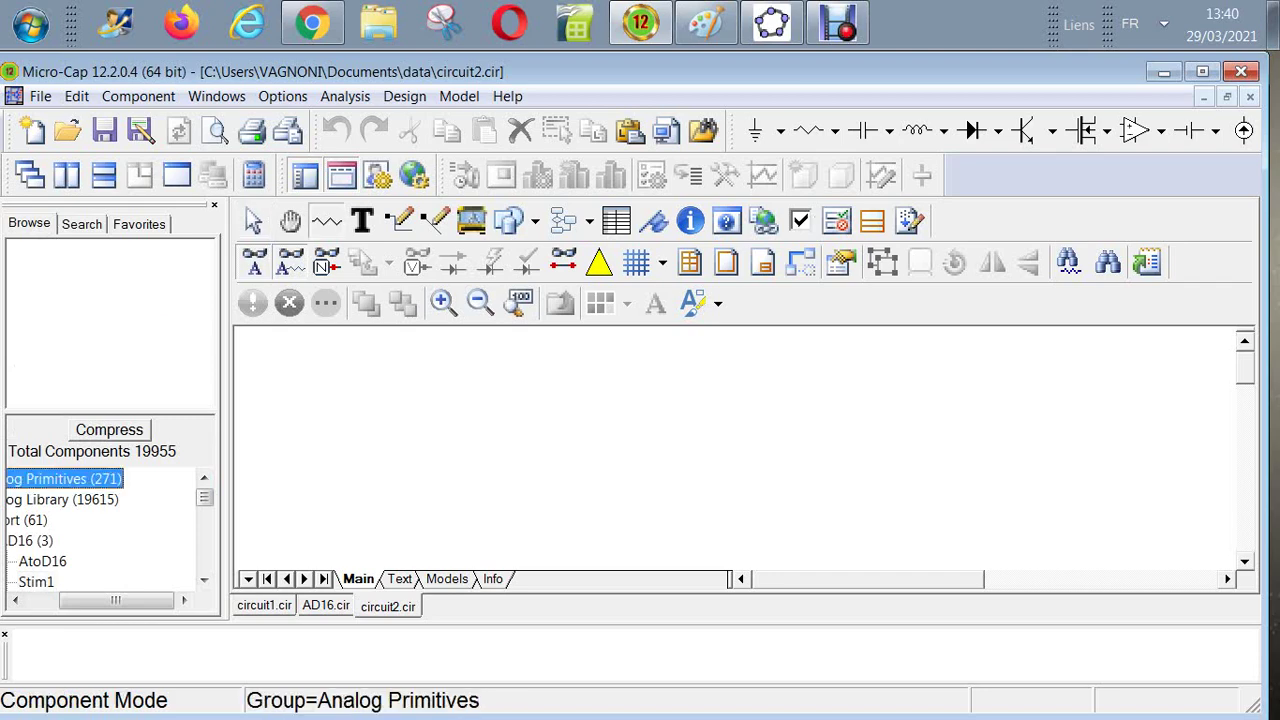
pyautogui.click(60, 499)
pyautogui.click(36, 520)
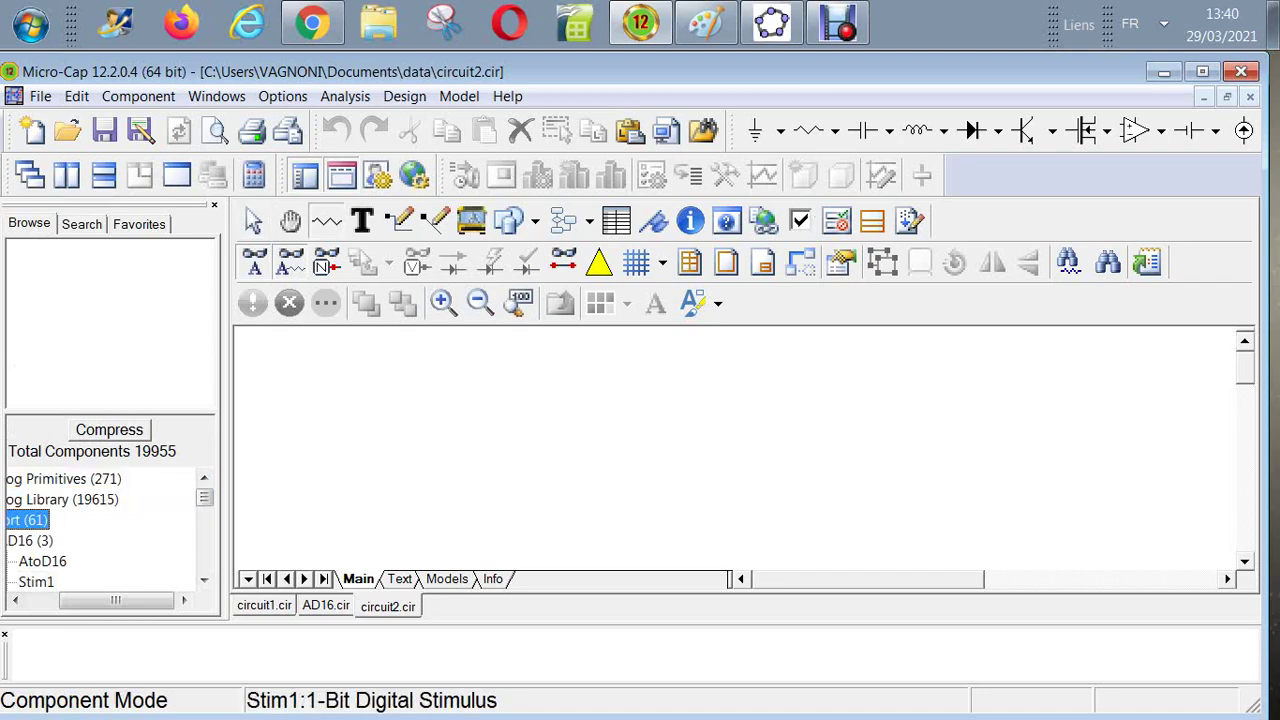
pyautogui.moveTo(115, 600); pyautogui.dragTo(83, 600)
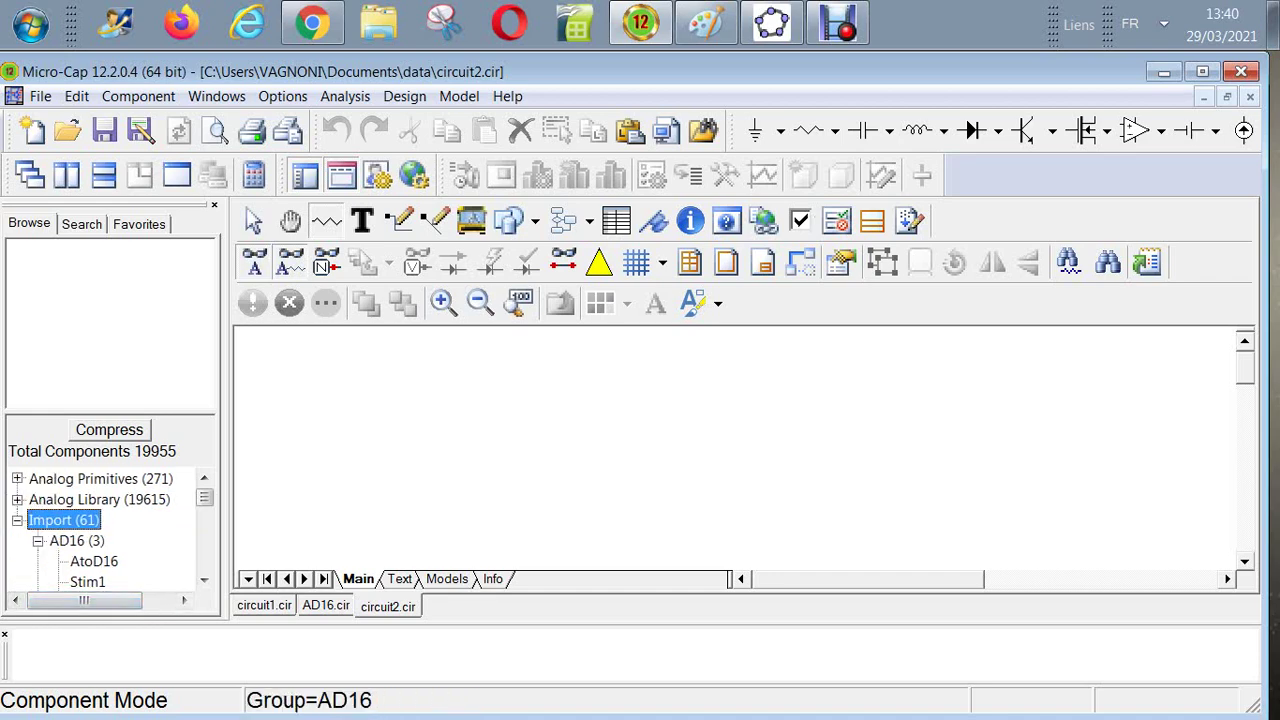
pyautogui.click(75, 540)
pyautogui.click(80, 499)
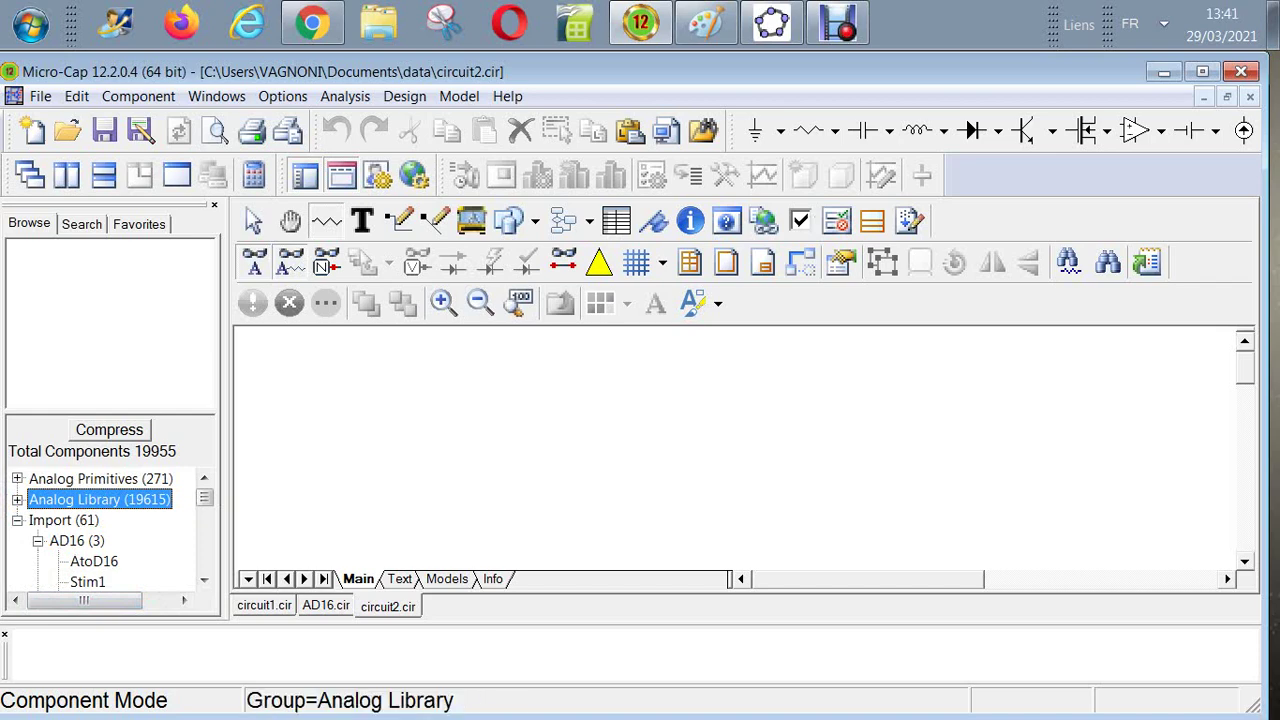
pyautogui.scroll(-15, 100, 530)
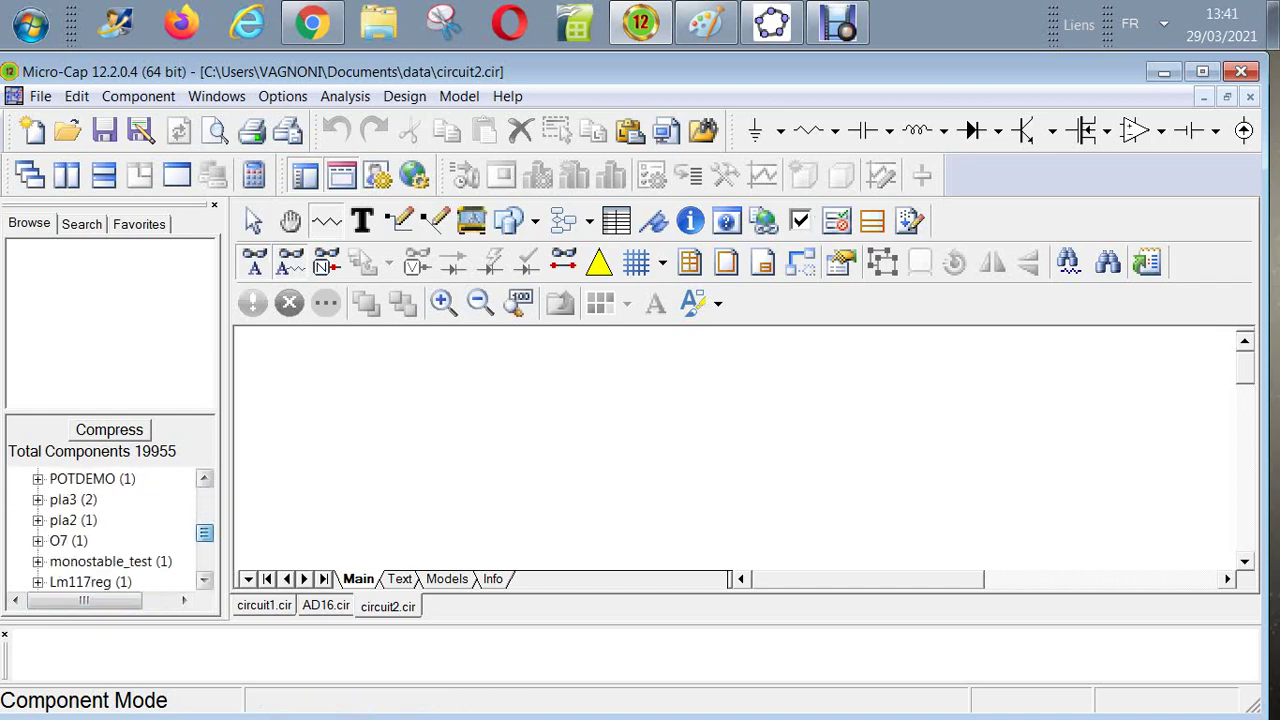
pyautogui.scroll(15, 100, 530)
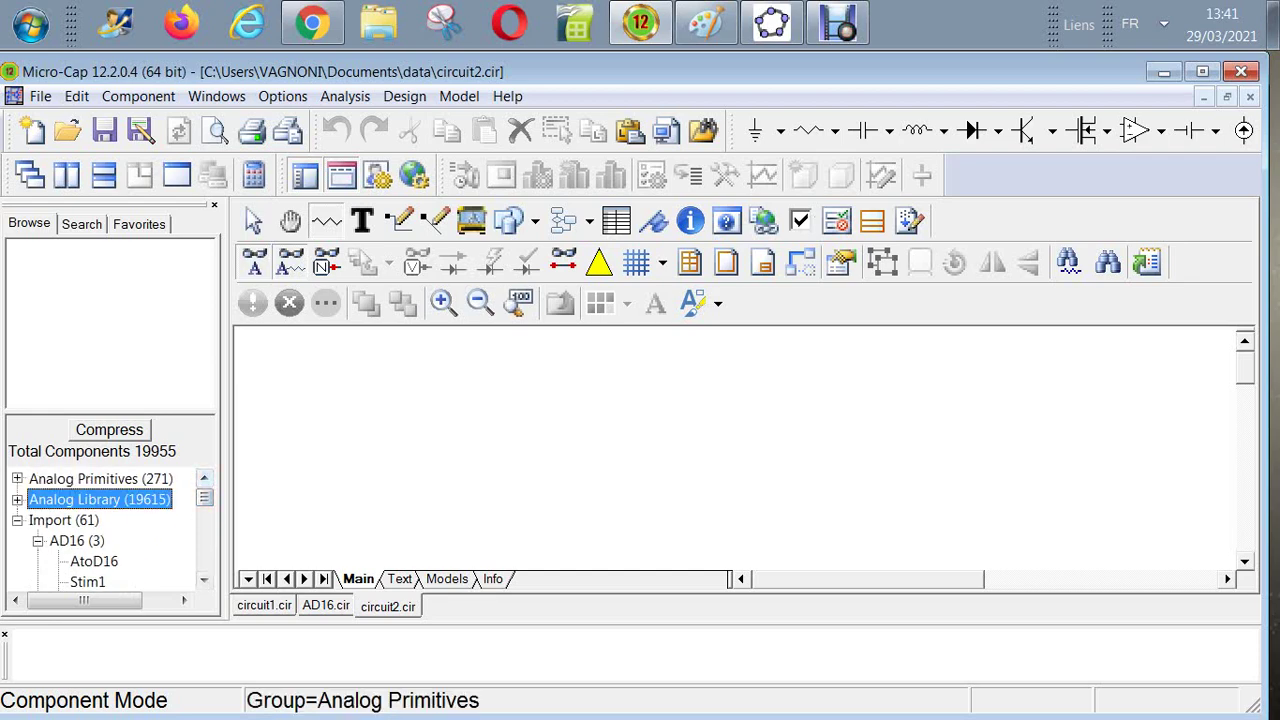
# Step: Search the components by name for RES and preview the Resistor
pyautogui.click(82, 224)
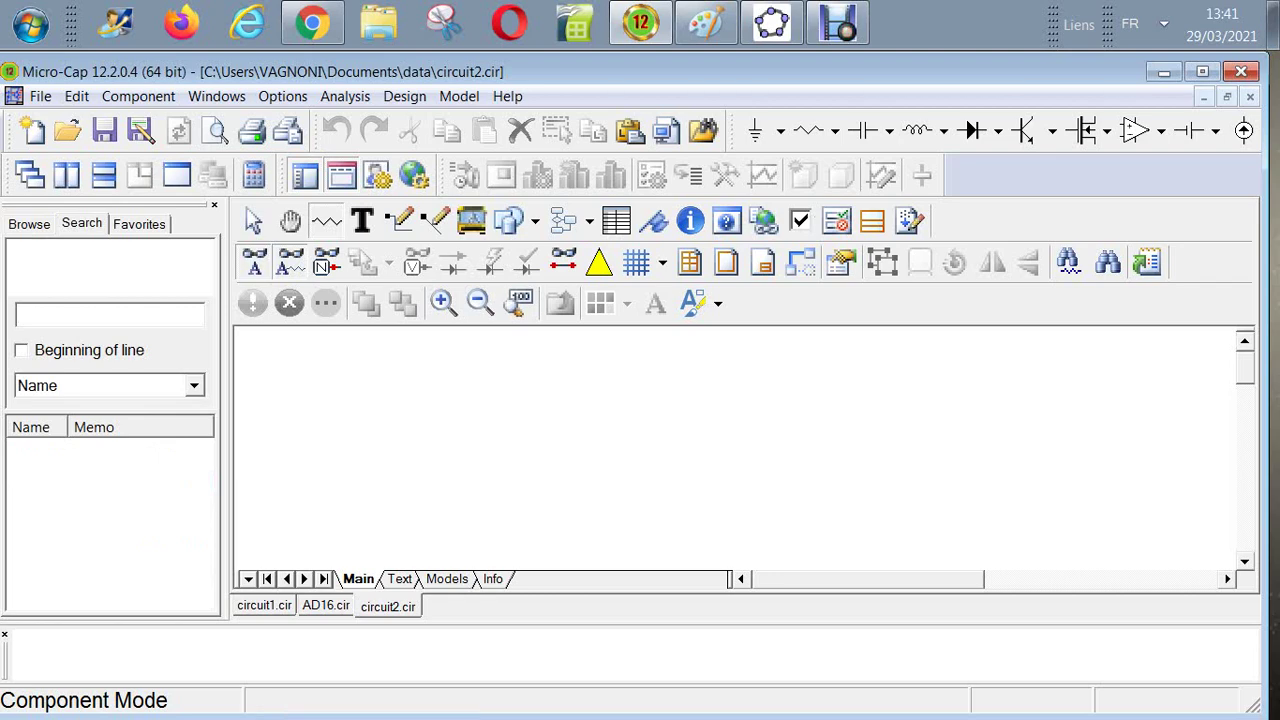
pyautogui.write('RE')
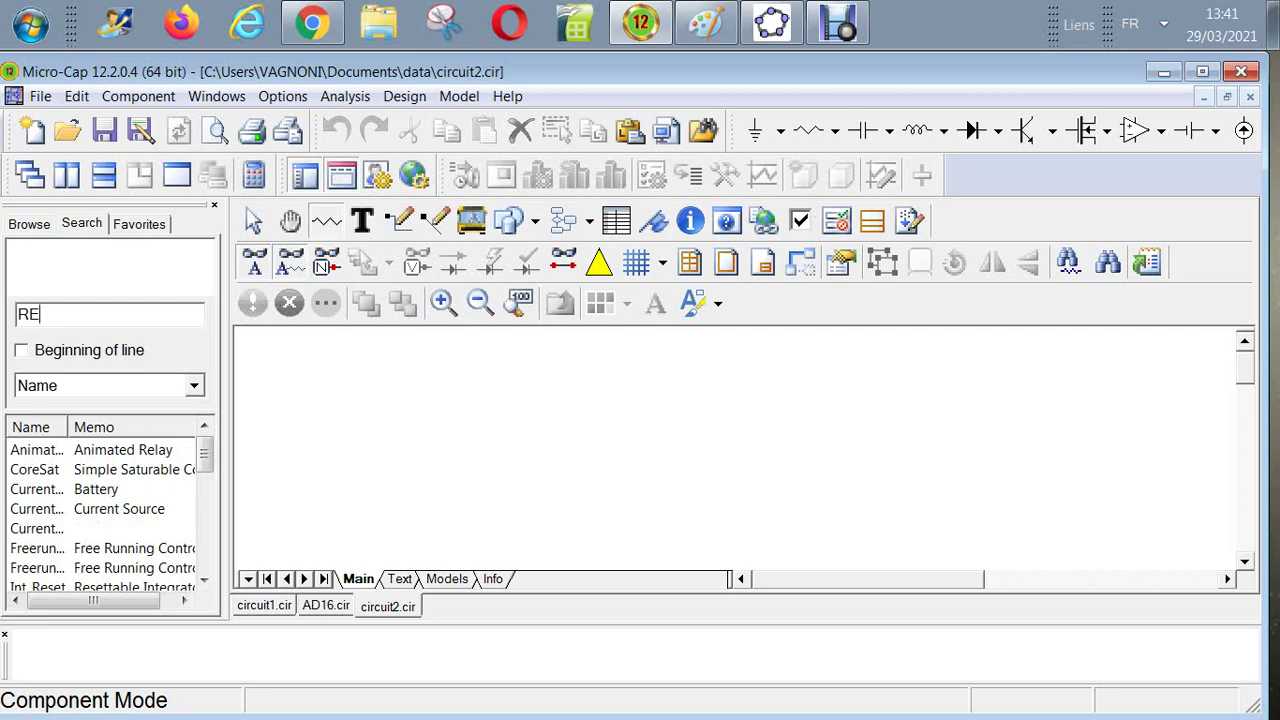
pyautogui.write('S')
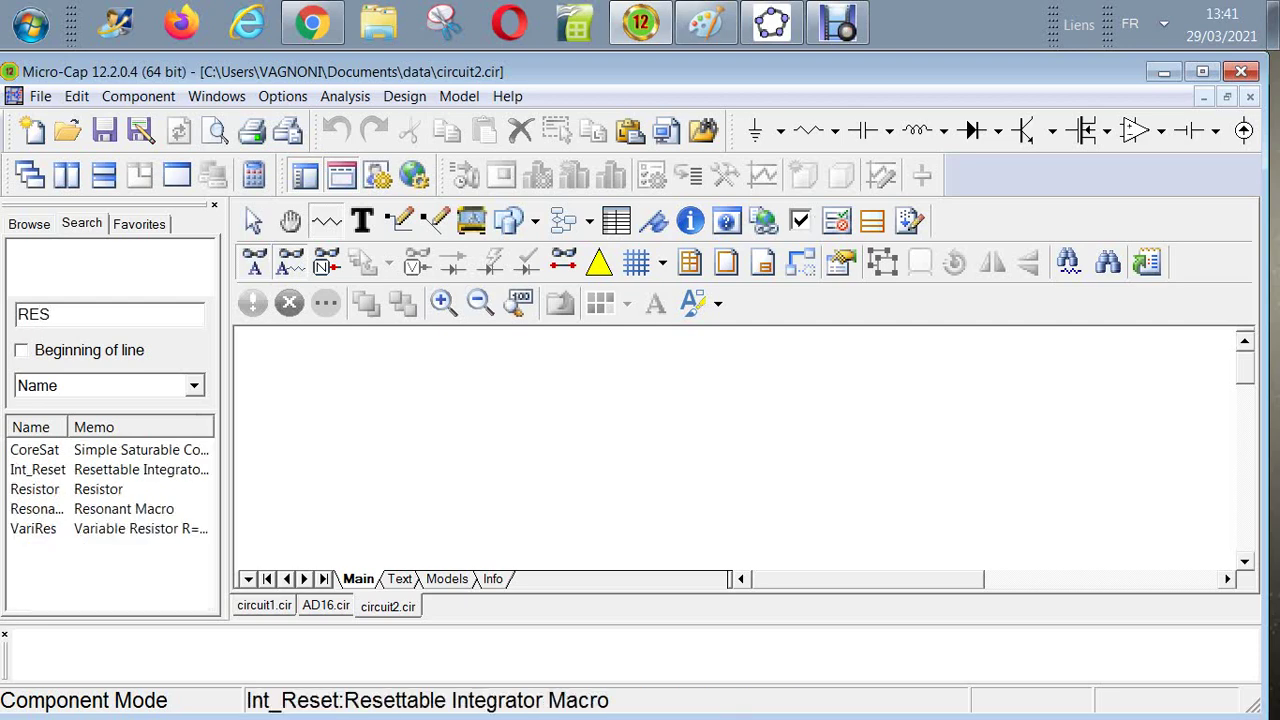
pyautogui.click(35, 489)
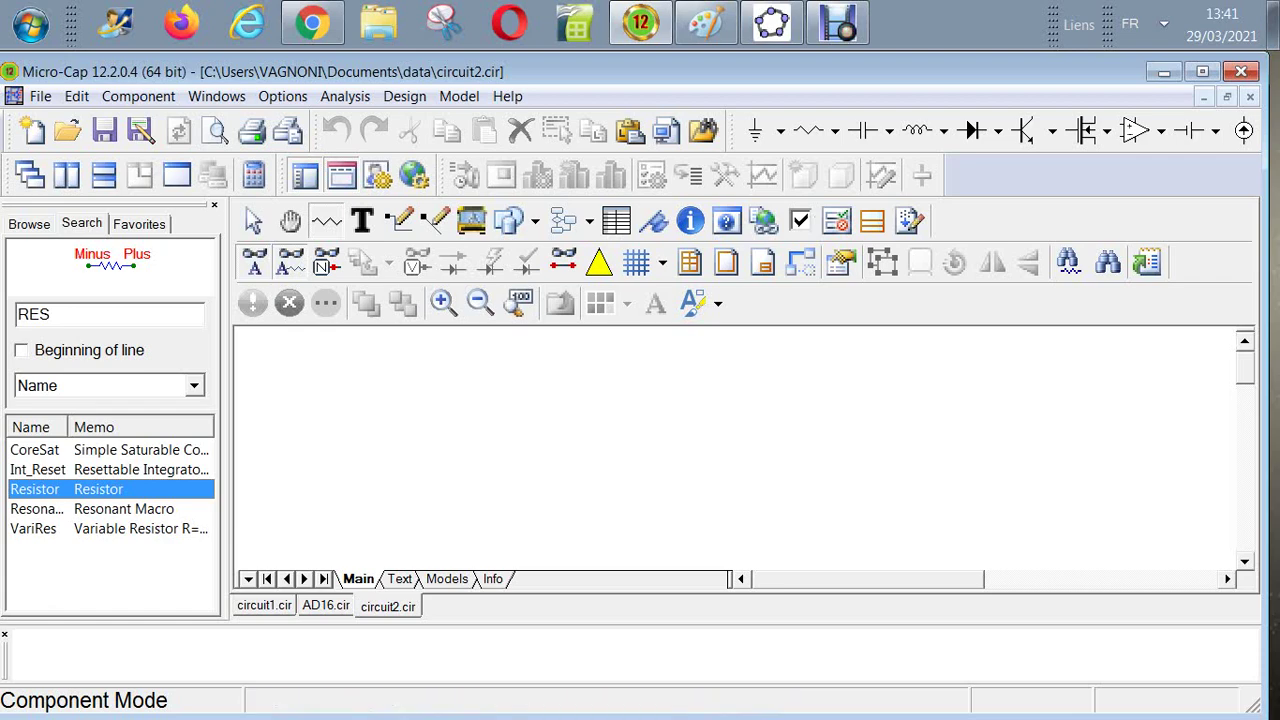
# Step: Search the components for CAPA, preview the Capacitor and widen the Name column of the results
pyautogui.click(54, 314)
pyautogui.hotkey('ctrl', 'a')
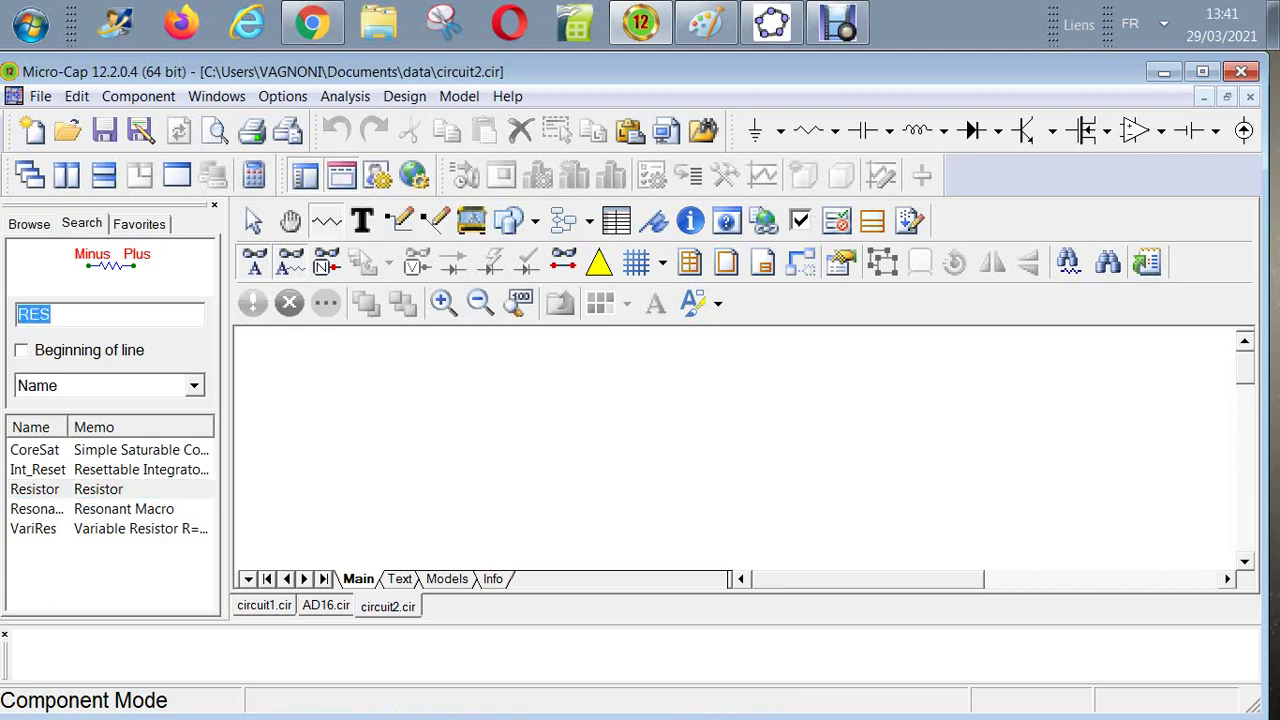
pyautogui.write('CAPA')
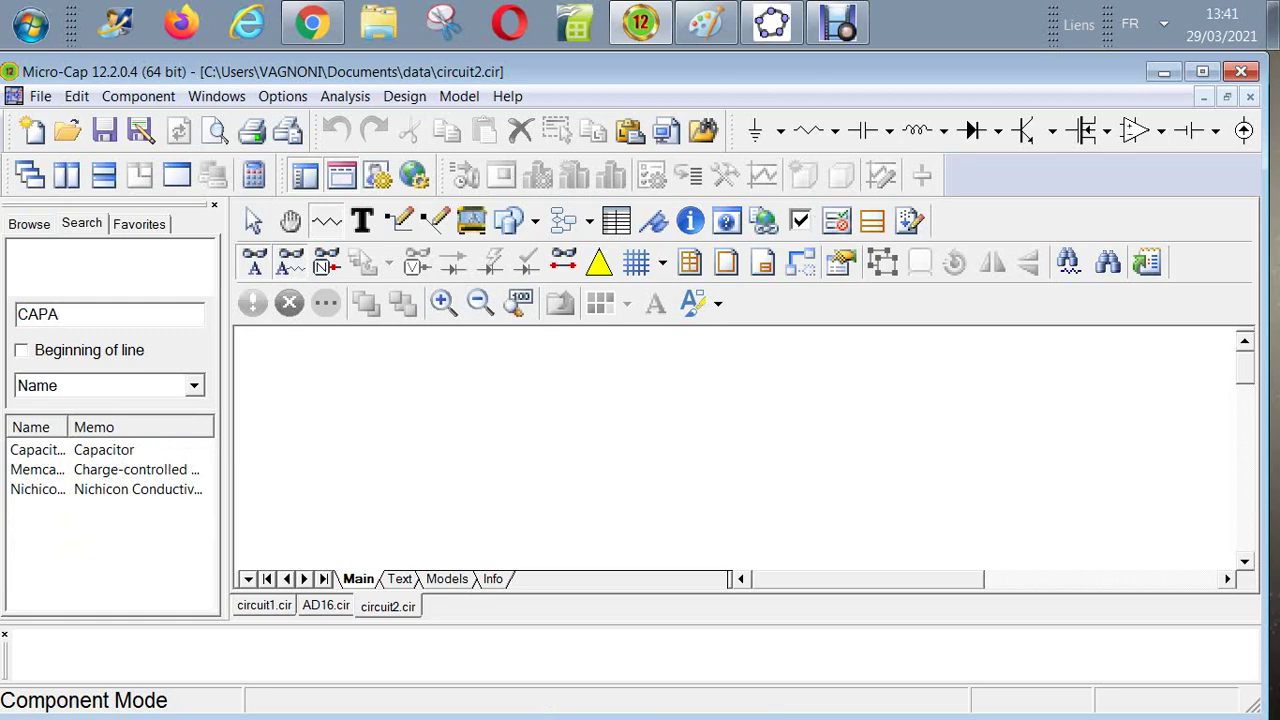
pyautogui.click(37, 449)
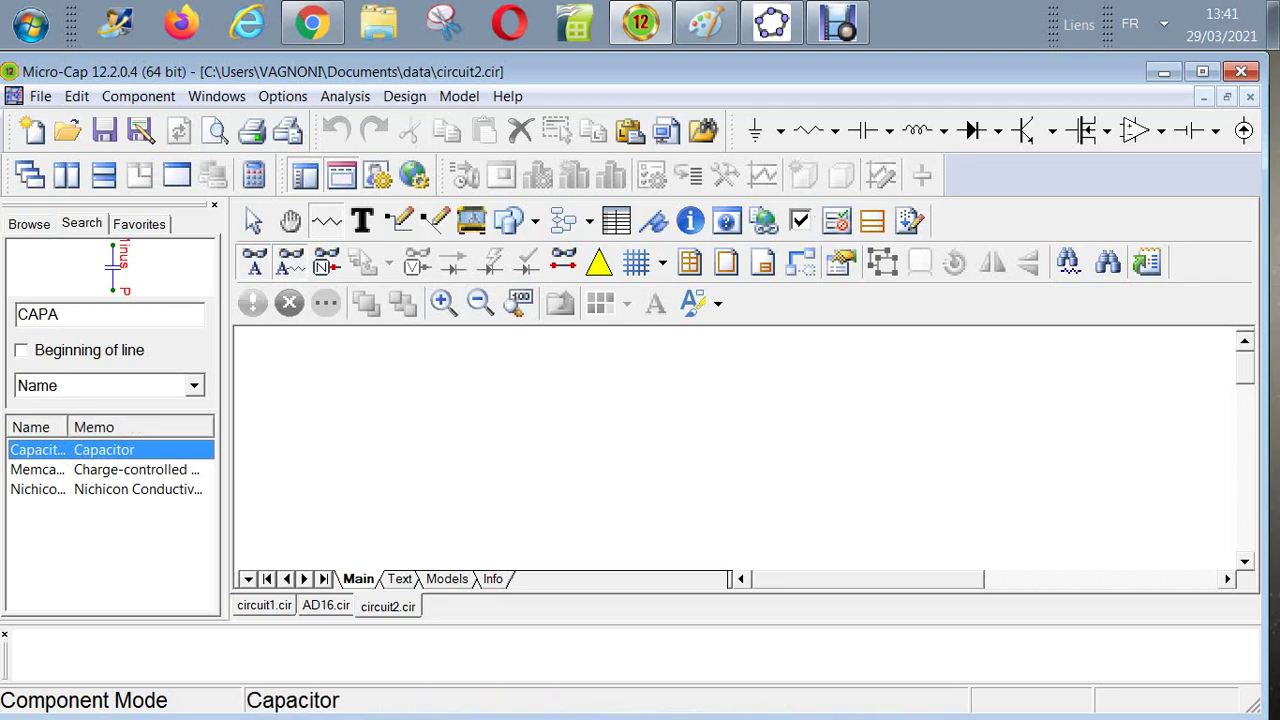
pyautogui.moveTo(68, 427)
pyautogui.mouseDown()
pyautogui.moveTo(113, 427)
pyautogui.moveTo(84, 427)
pyautogui.mouseUp()
pyautogui.hotkey('shift', 'Home')
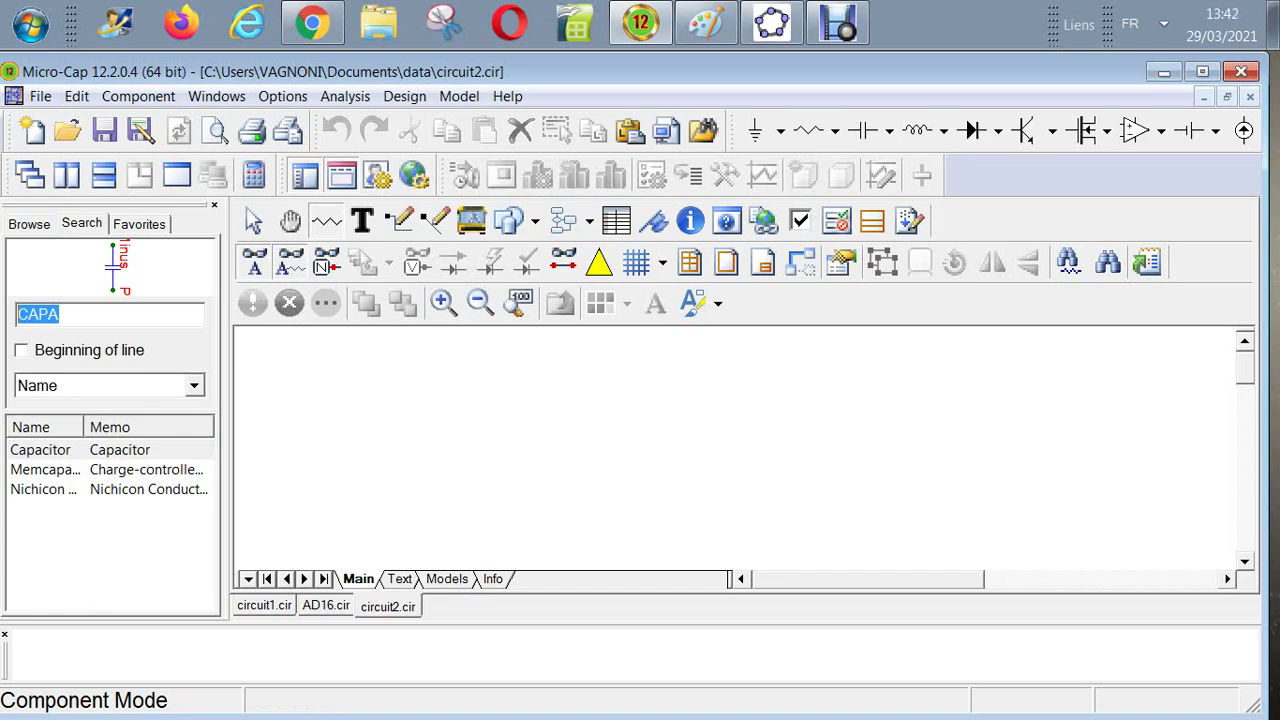
# Step: Show the favorite components and preview the Pulse Source, User Source, Amplifier Macro, Capacitor and Stepper Motor symbols
pyautogui.click(139, 223)
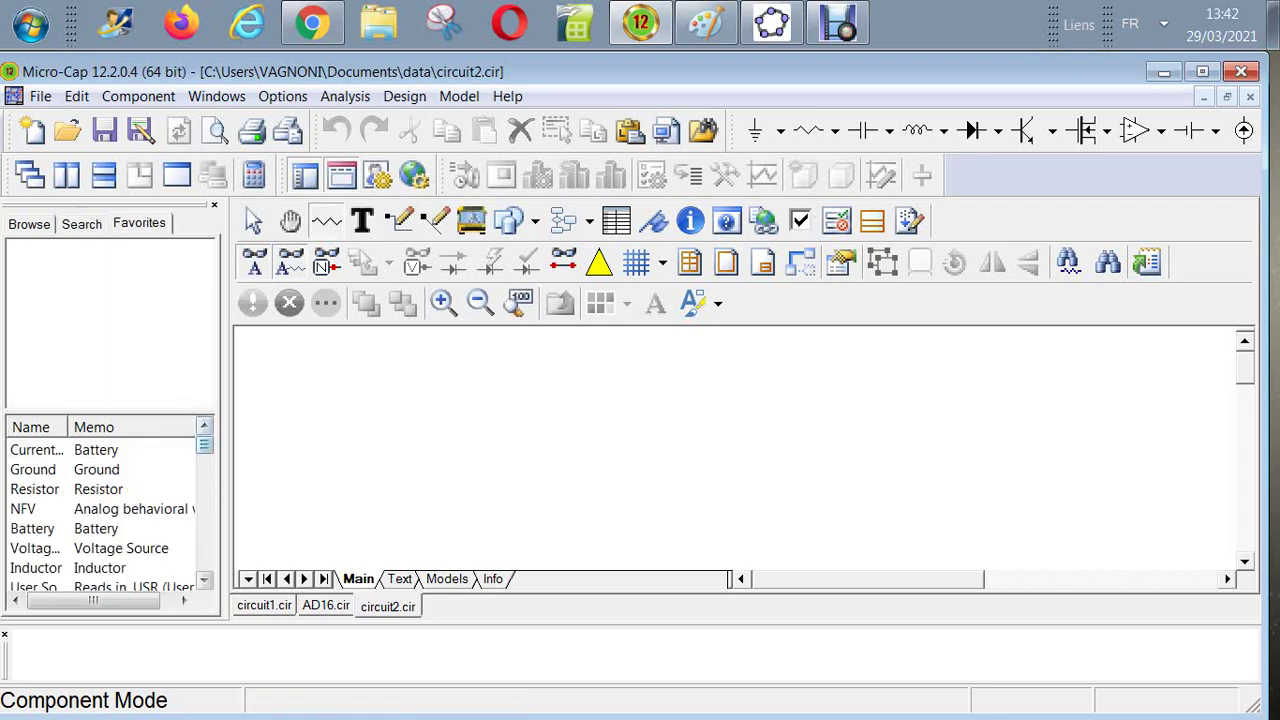
pyautogui.moveTo(204, 446); pyautogui.dragTo(204, 477)
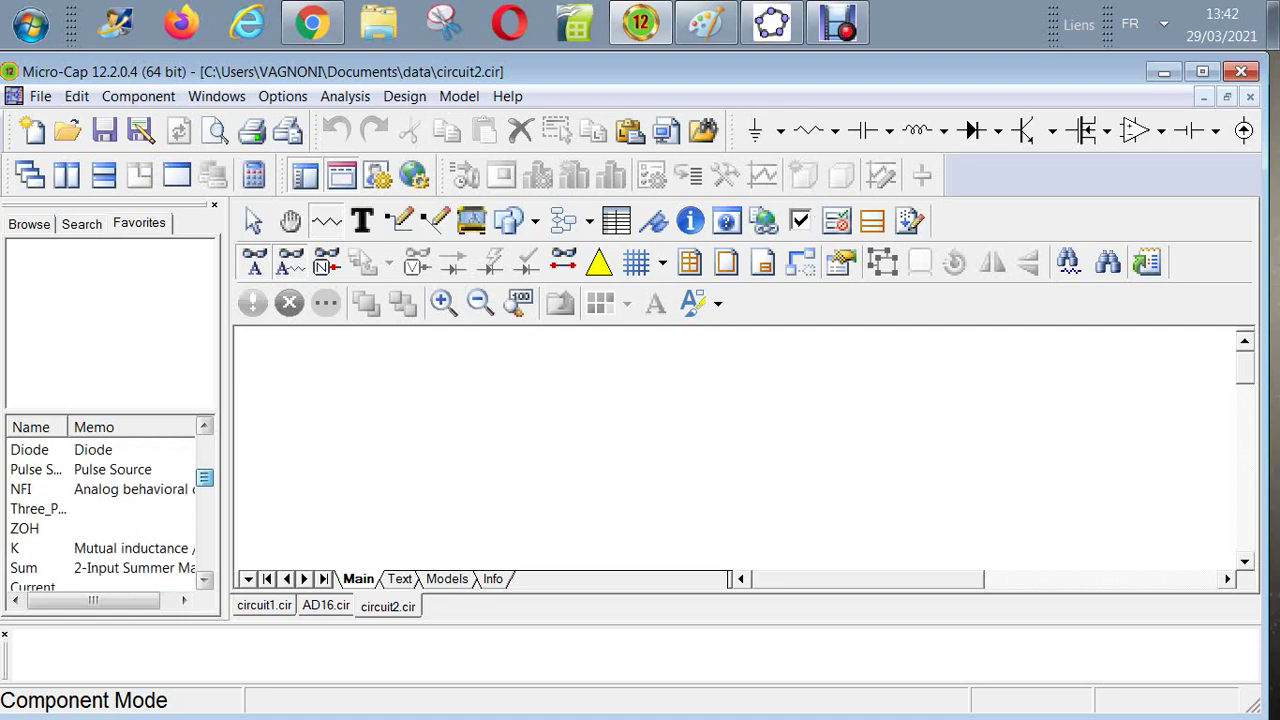
pyautogui.click(35, 469)
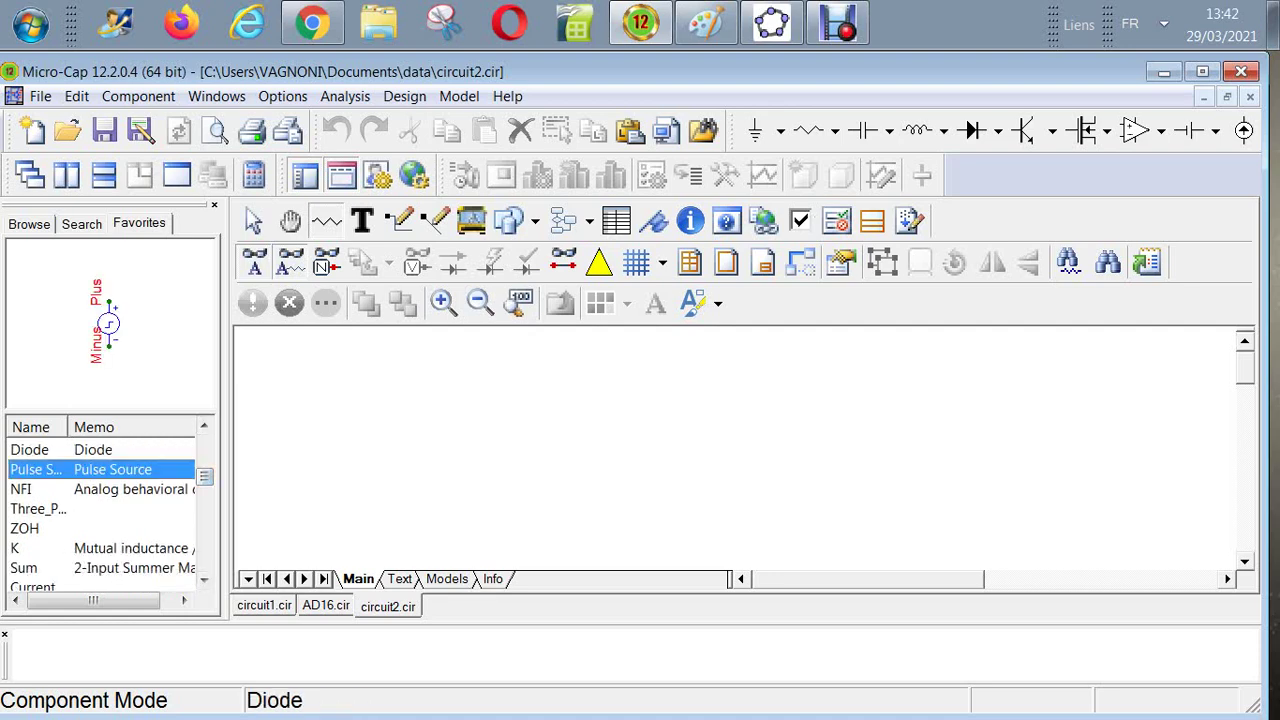
pyautogui.moveTo(204, 476); pyautogui.dragTo(204, 456)
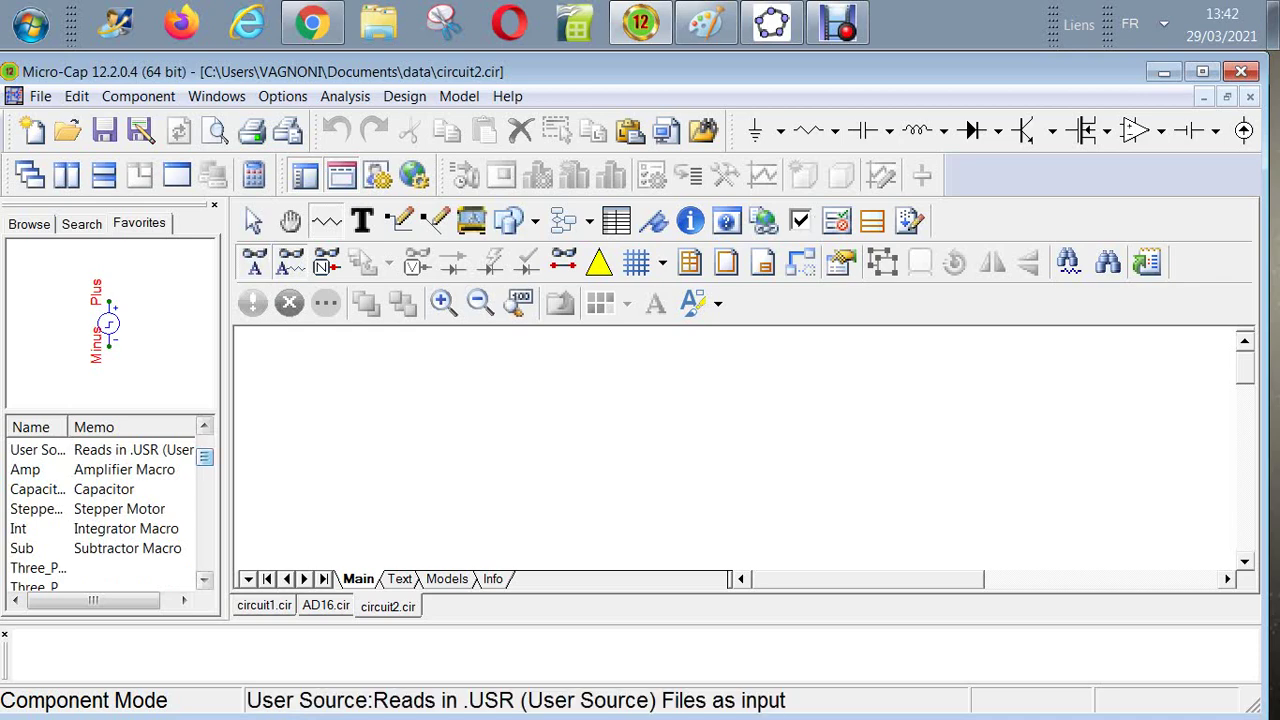
pyautogui.click(35, 449)
pyautogui.click(25, 469)
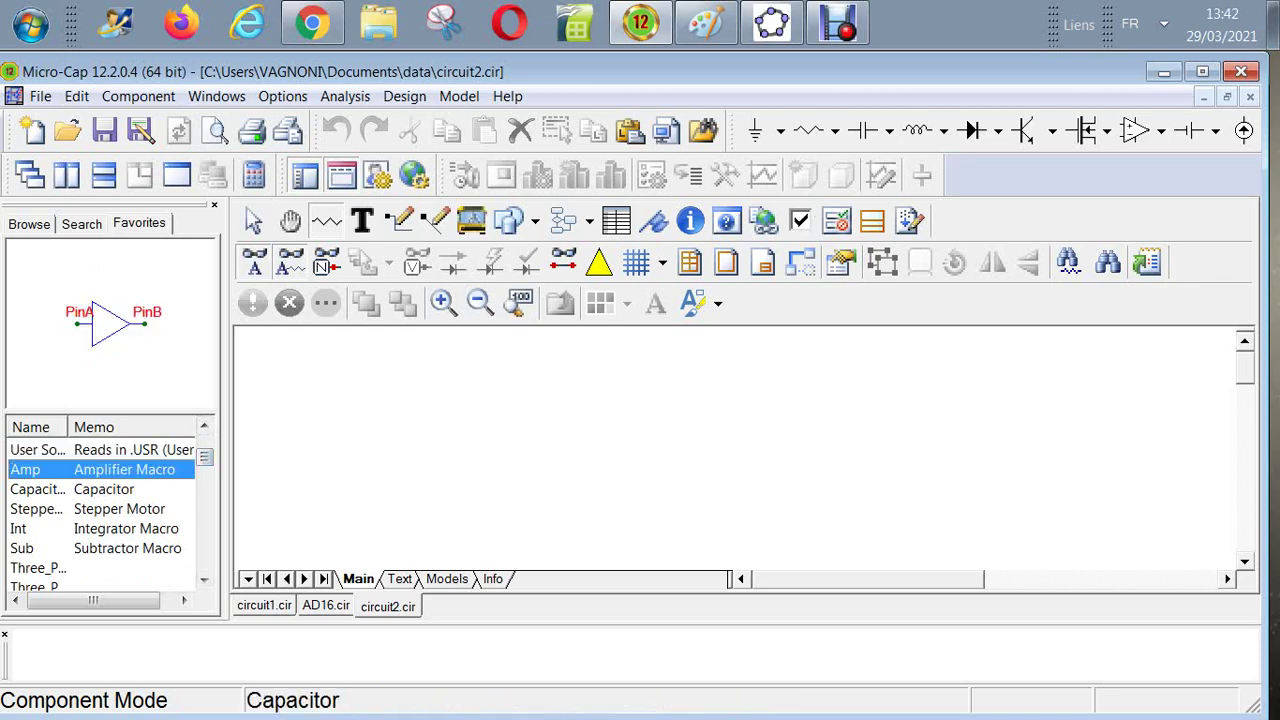
pyautogui.click(35, 489)
pyautogui.click(35, 509)
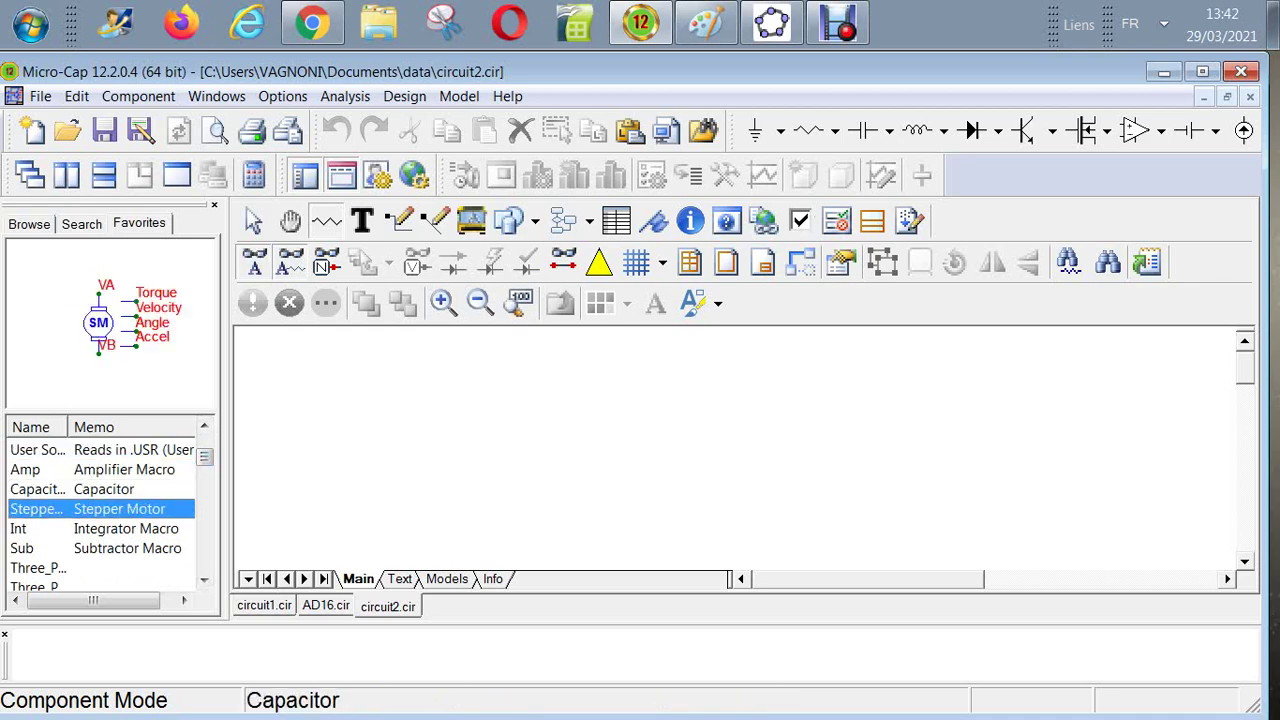
# Step: Step through the favorites' symbols from the Stepper Motor down to the NPN Transistor and back up to the first entry
pyautogui.press('Down')
pyautogui.press('Down')
pyautogui.press('Down')
pyautogui.press('Down')
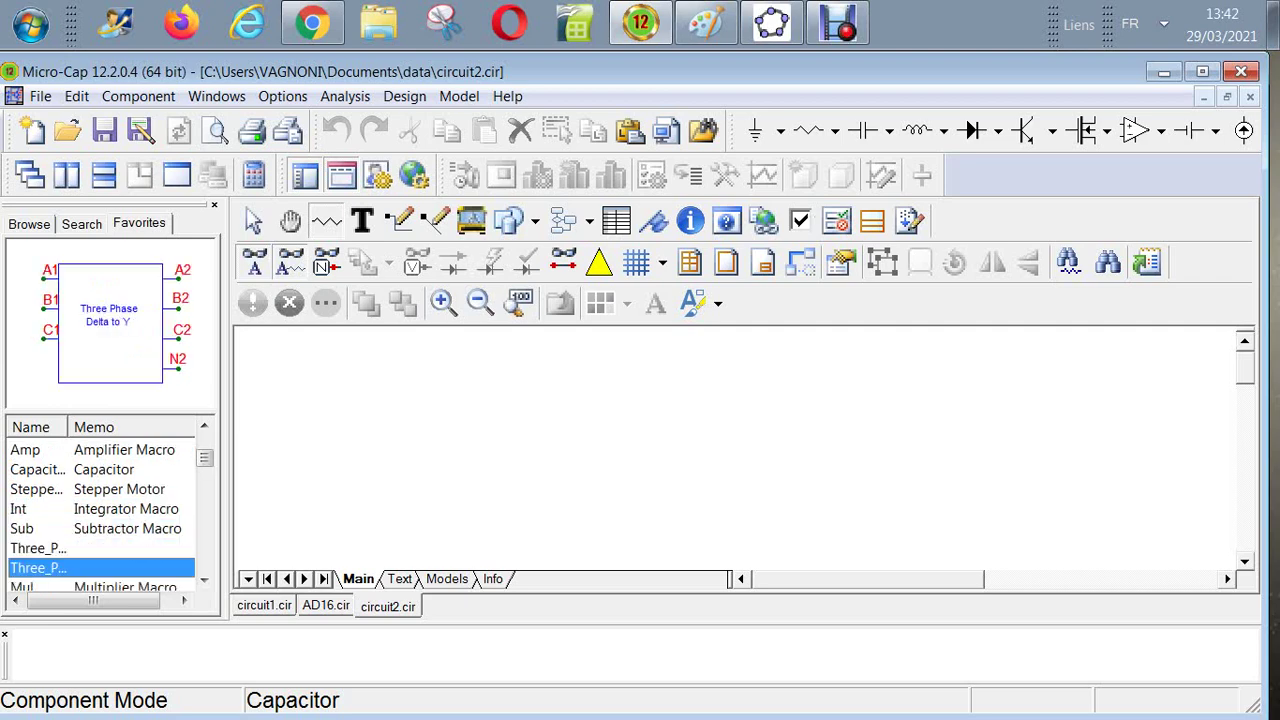
pyautogui.press('Down')
pyautogui.press('Down')
pyautogui.press('Down')
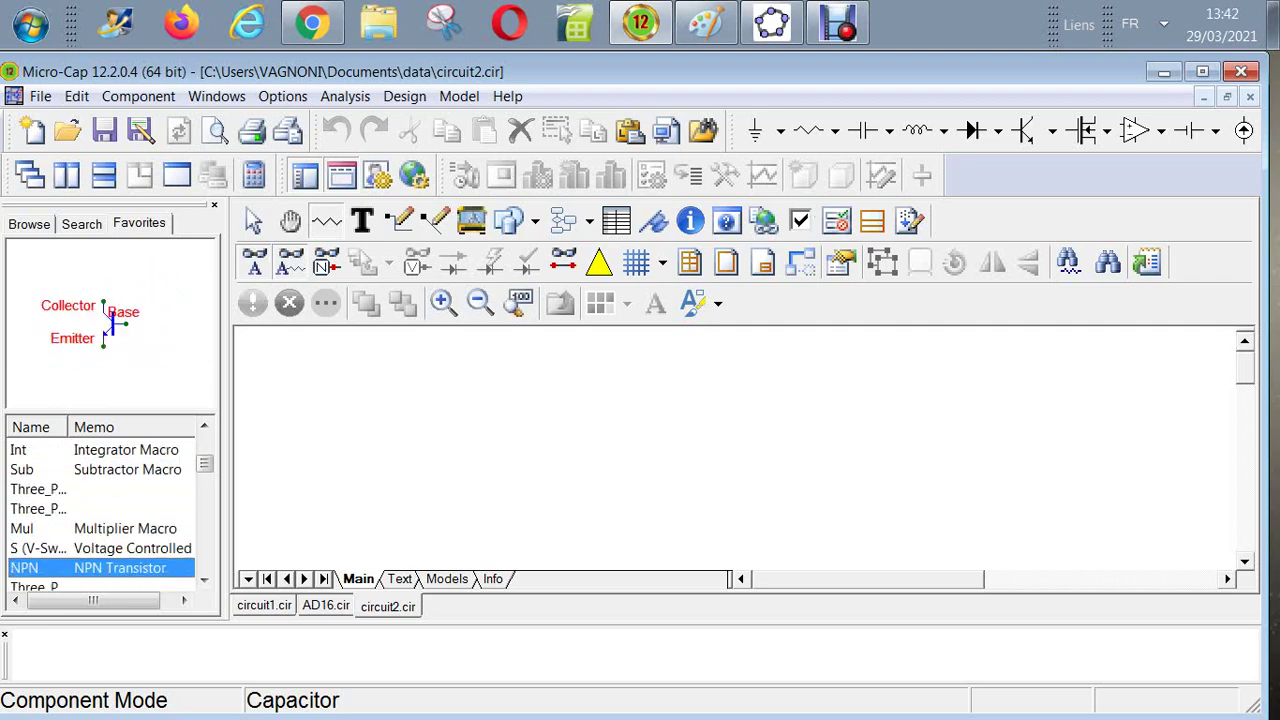
pyautogui.press('Up')
pyautogui.press('Up')
pyautogui.press('Up')
pyautogui.press('Up')
pyautogui.press('Up')
pyautogui.press('Up')
pyautogui.press('Up')
pyautogui.press('Up')
pyautogui.press('Up')
pyautogui.press('Up')
pyautogui.press('Up')
pyautogui.press('Up')
pyautogui.press('Up')
pyautogui.press('Up')
pyautogui.press('Up')
pyautogui.press('Up')
pyautogui.press('Up')
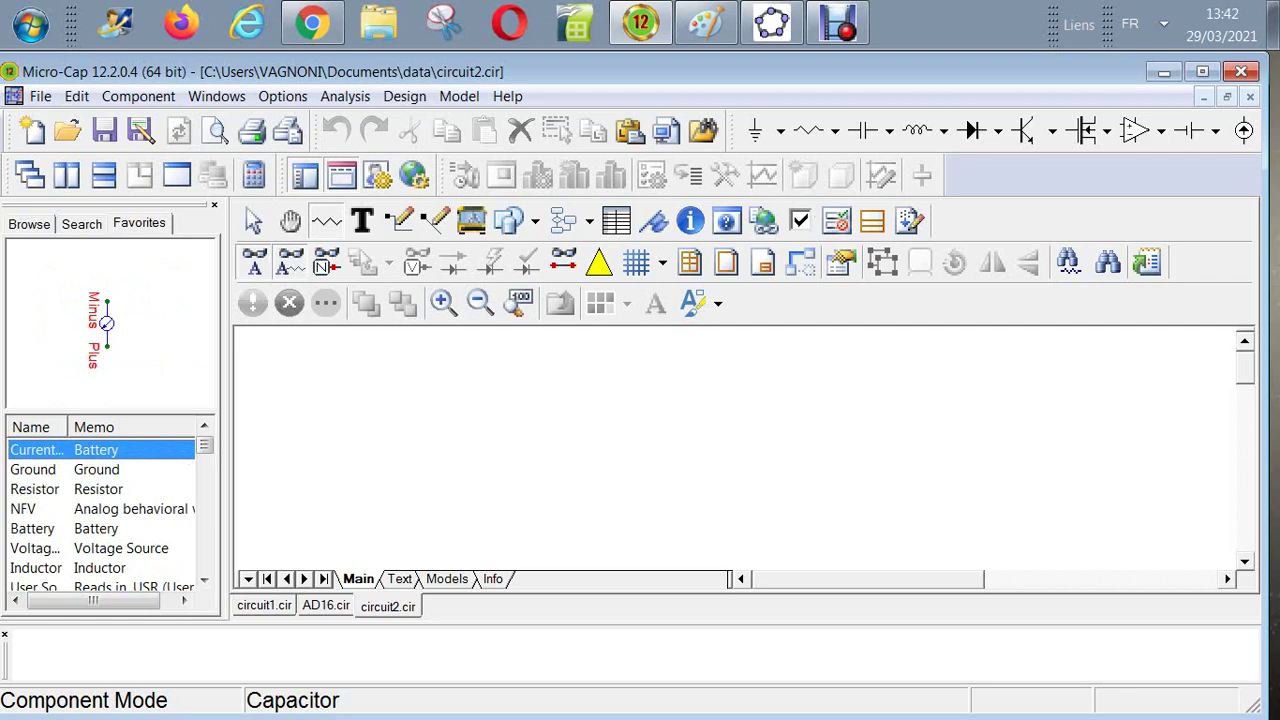
# Step: Step through the favorites' symbols from the first entry down to the Stim1 1-Bit Digital Stimulus
pyautogui.press('Down')
pyautogui.press('Down')
pyautogui.press('Down')
pyautogui.press('Down')
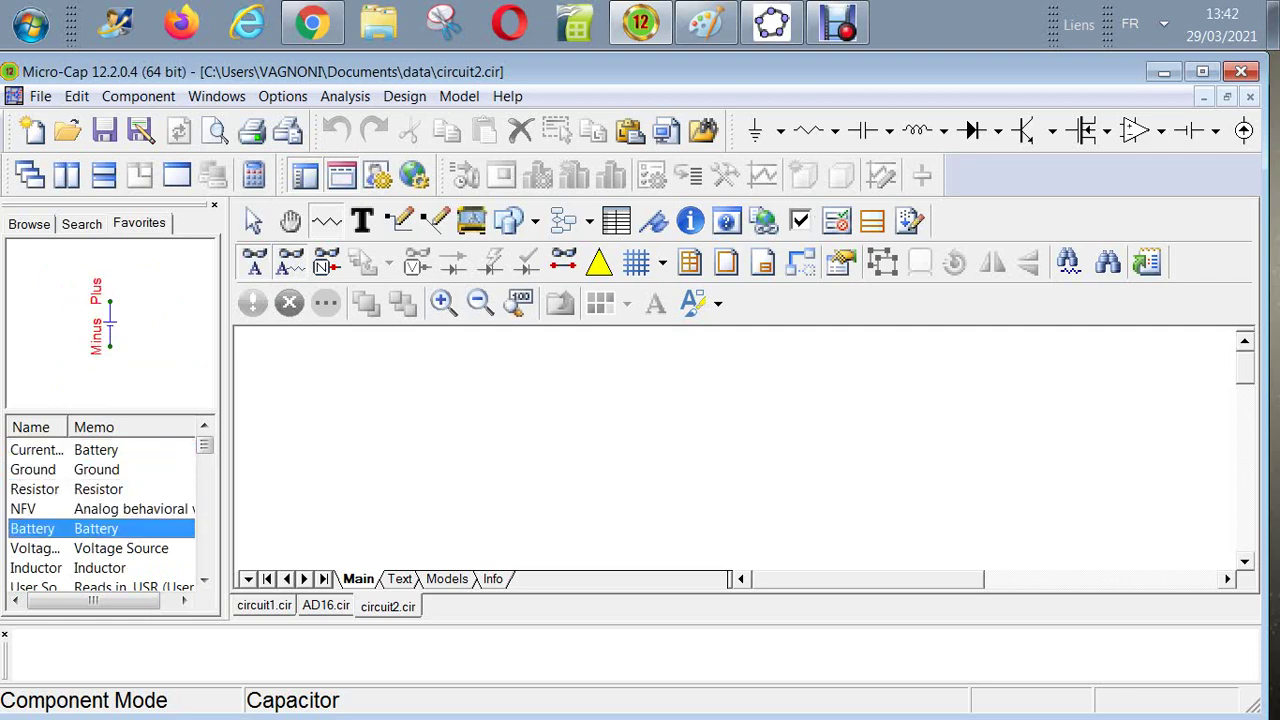
pyautogui.press('Down')
pyautogui.press('Down')
pyautogui.press('Down')
pyautogui.press('Down')
pyautogui.press('Down')
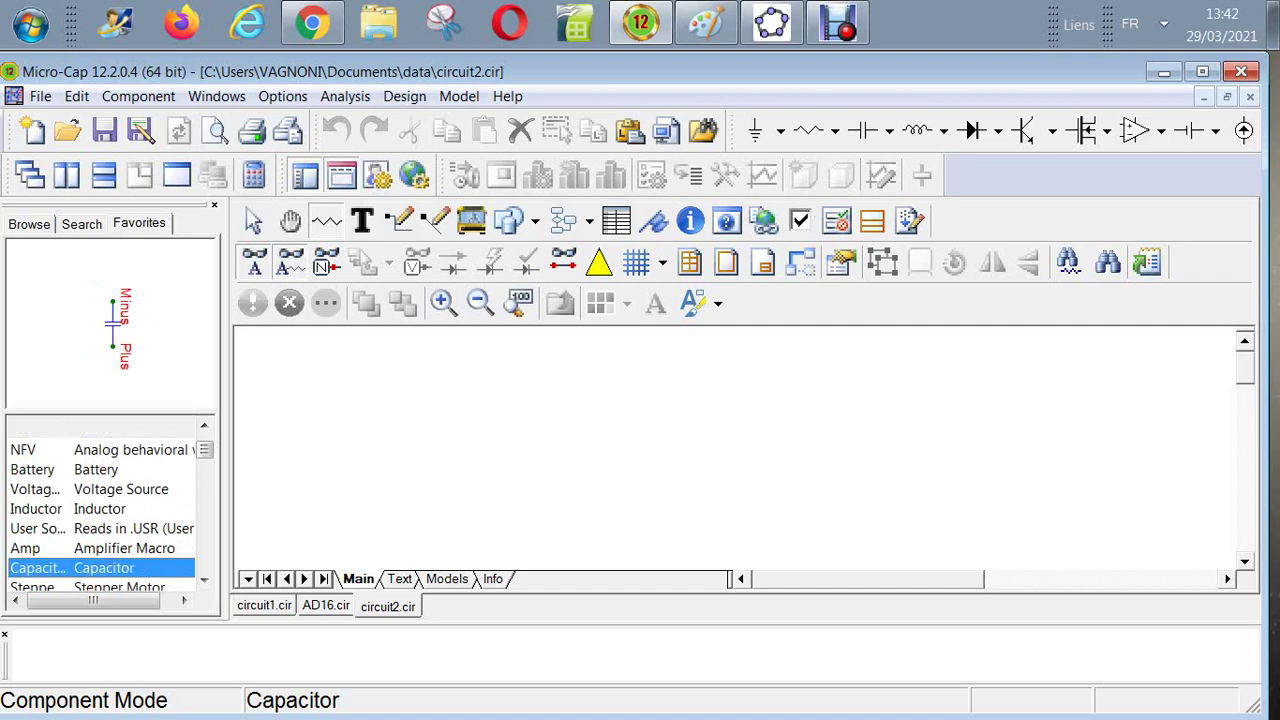
pyautogui.press('Down')
pyautogui.press('Down')
pyautogui.press('Down')
pyautogui.press('Down')
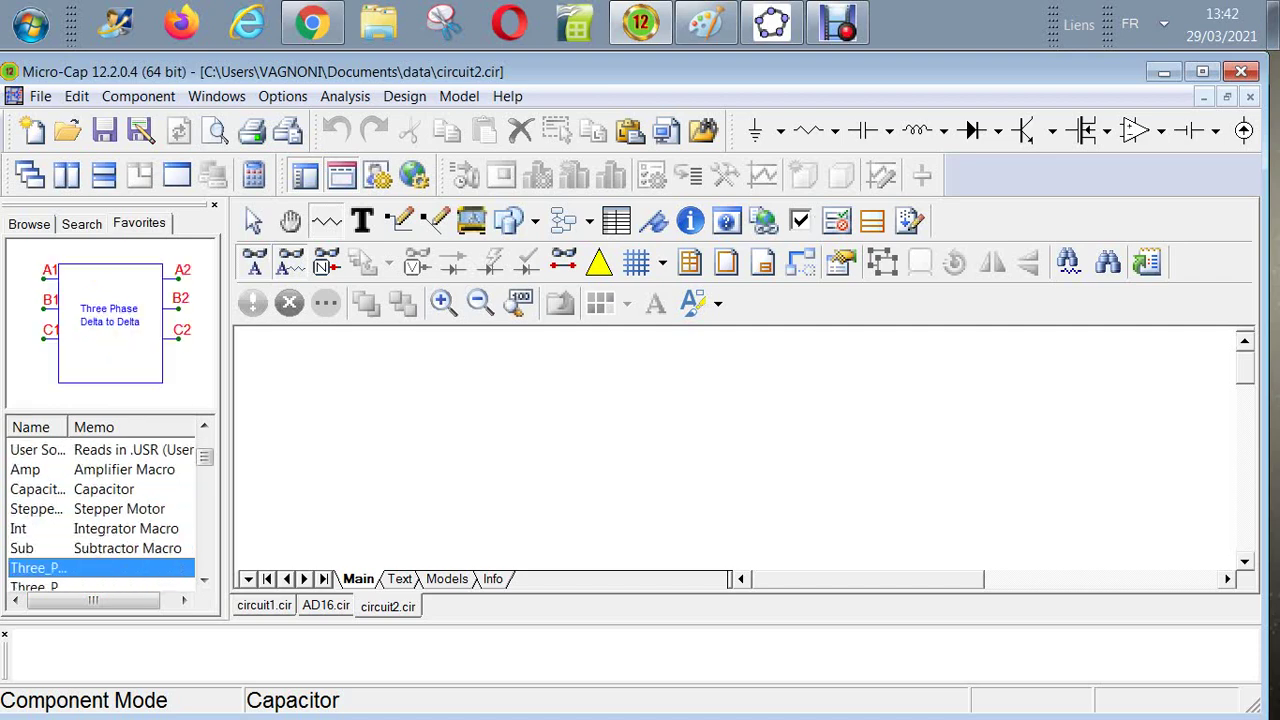
pyautogui.press('Down')
pyautogui.press('Down')
pyautogui.press('Down')
pyautogui.press('Down')
pyautogui.press('Down')
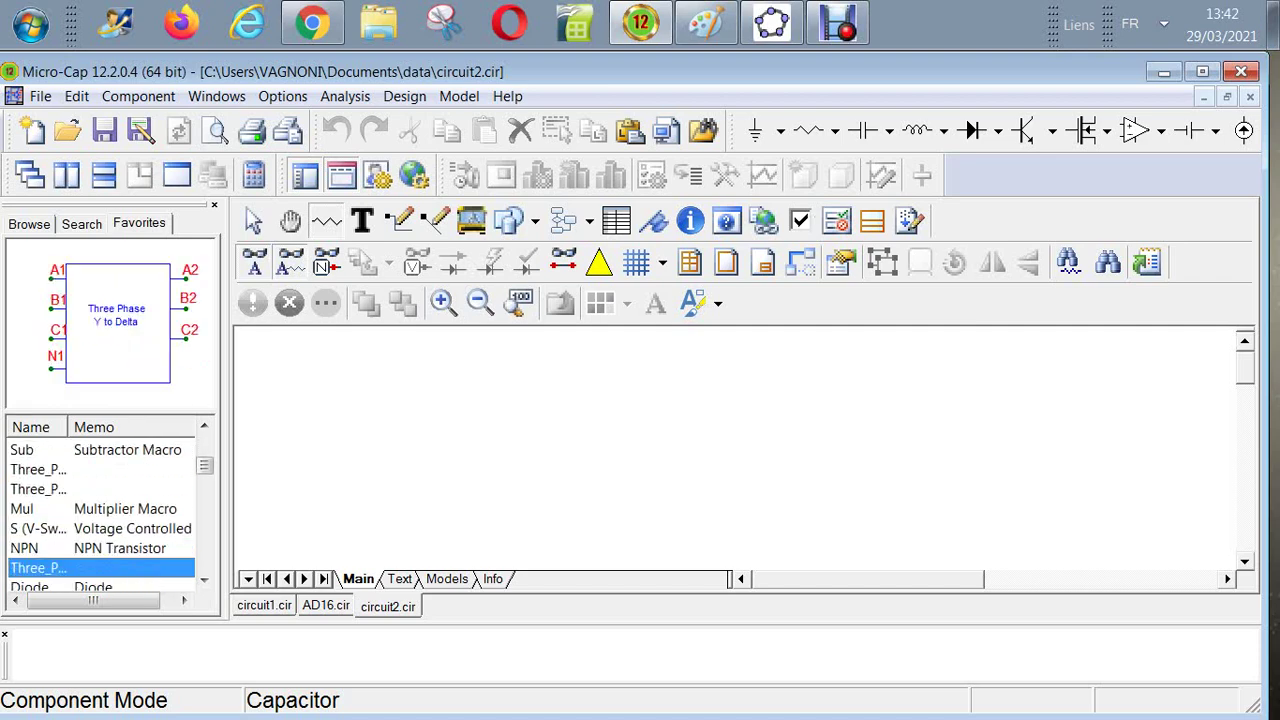
pyautogui.press('Down')
pyautogui.press('Down')
pyautogui.press('Down')
pyautogui.press('Down')
pyautogui.press('Down')
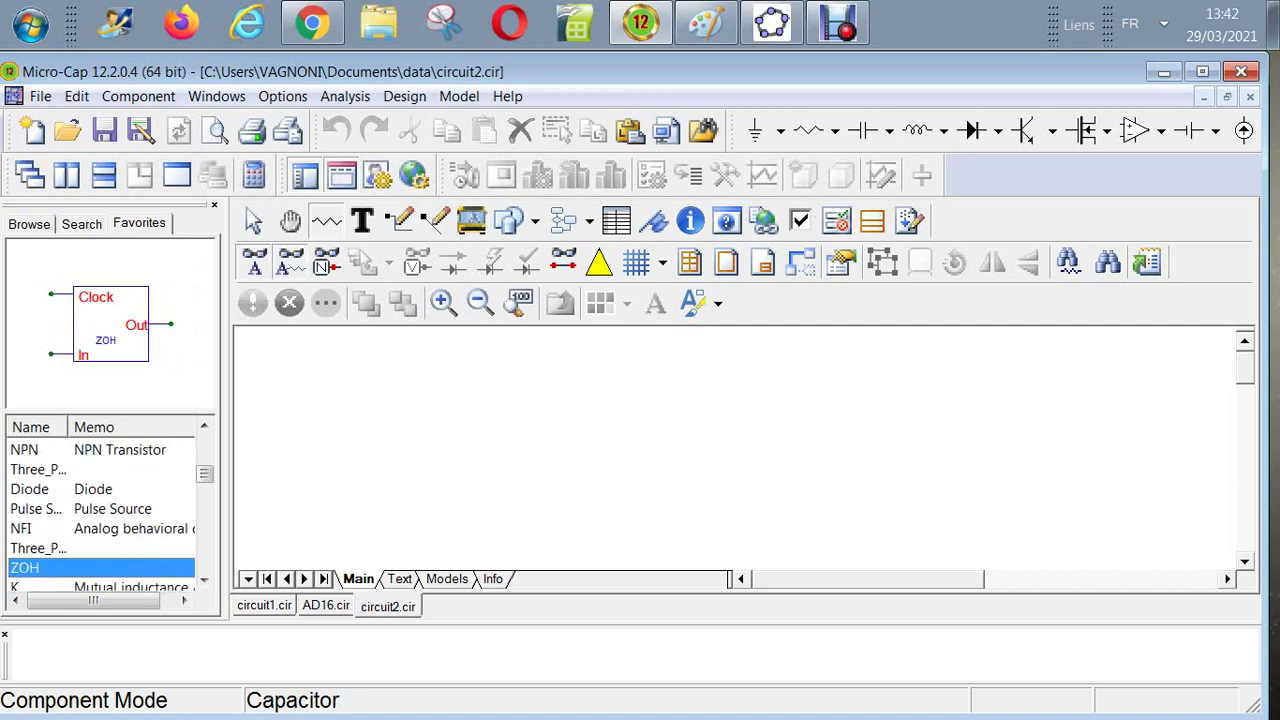
pyautogui.press('Down')
pyautogui.press('Down')
pyautogui.press('Down')
pyautogui.press('Down')
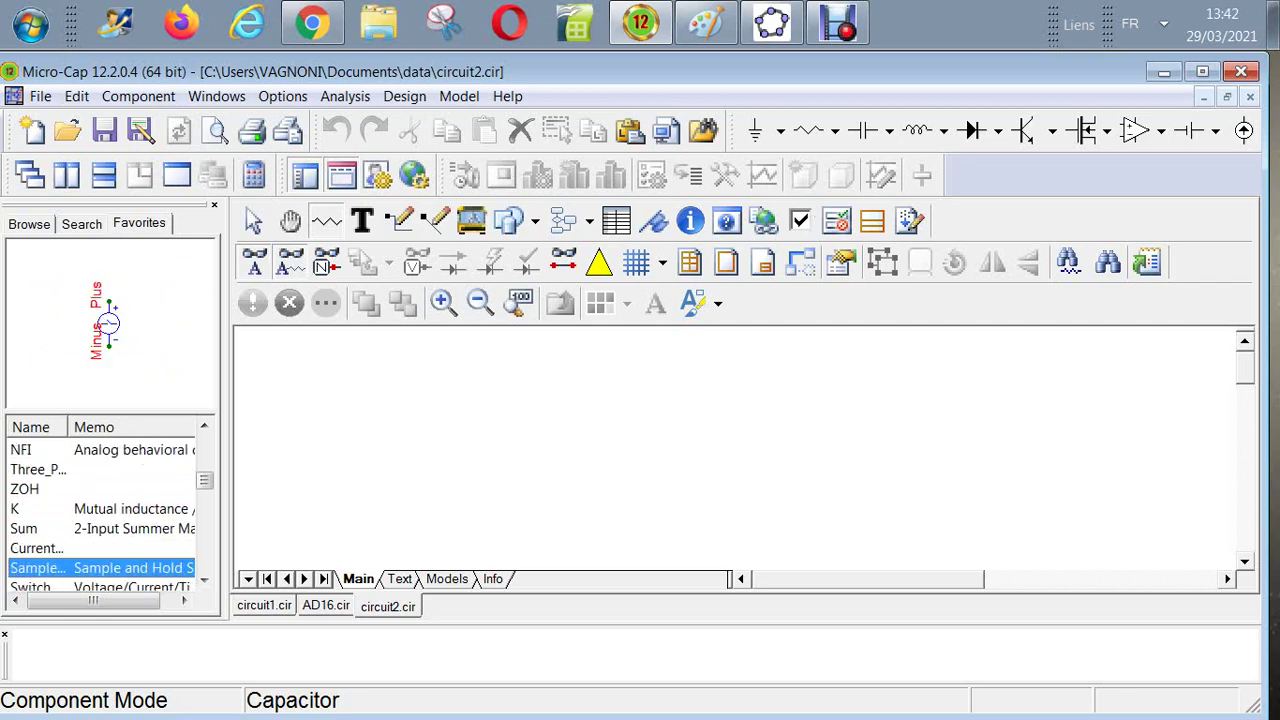
pyautogui.press('Down')
pyautogui.press('Down')
pyautogui.press('Down')
pyautogui.press('Down')
pyautogui.press('Down')
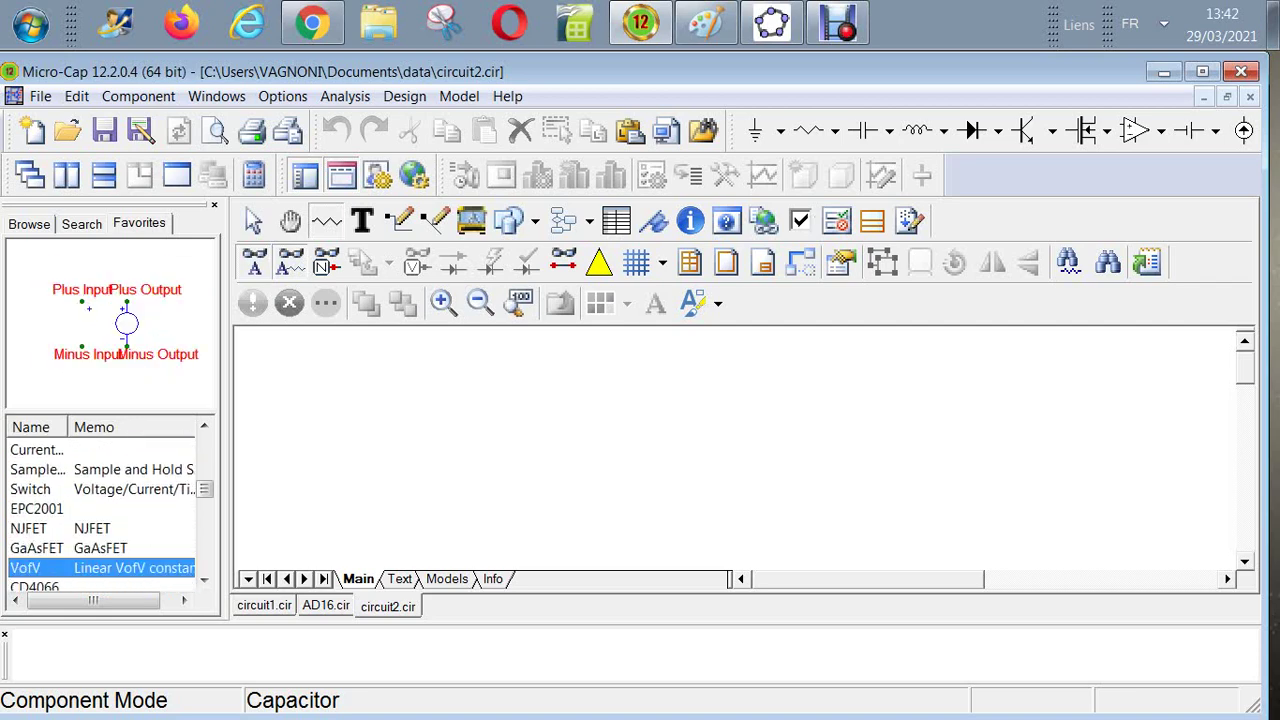
pyautogui.press('Down')
pyautogui.press('Down')
pyautogui.press('Down')
pyautogui.press('Down')
pyautogui.press('Down')
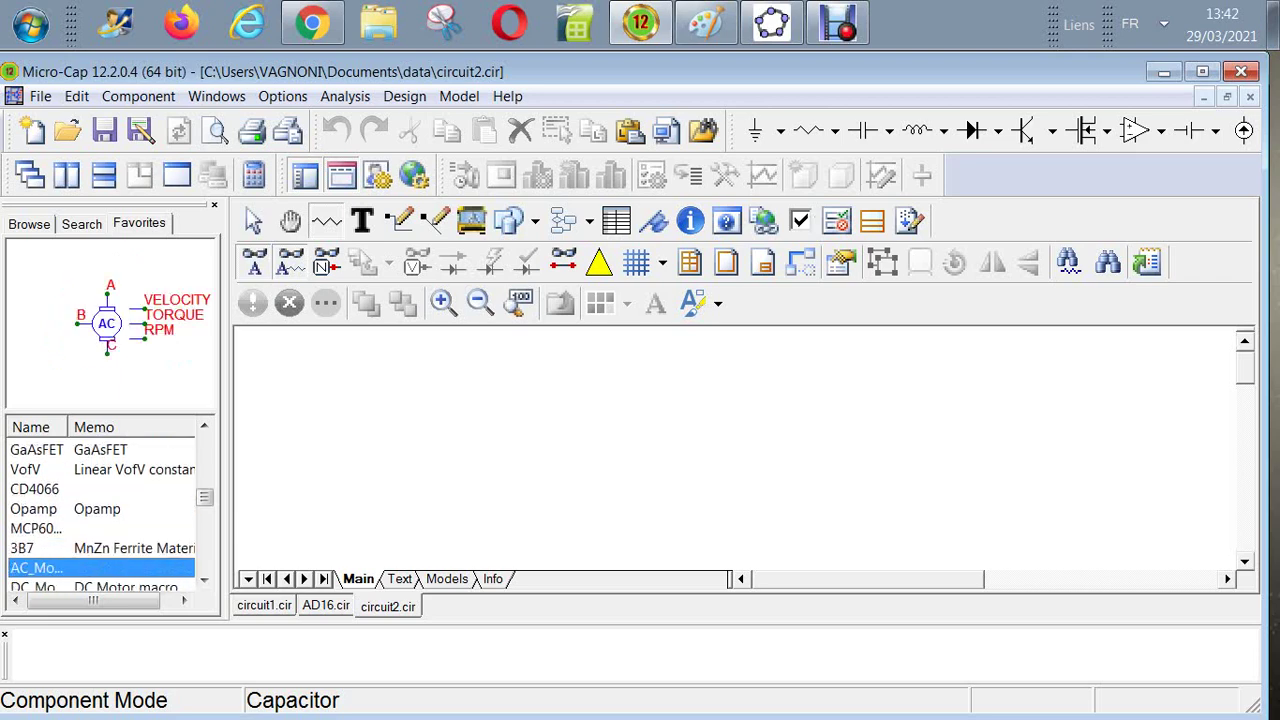
pyautogui.press('Down')
pyautogui.press('Down')
pyautogui.press('Down')
pyautogui.press('Down')
pyautogui.press('Down')
pyautogui.press('Down')
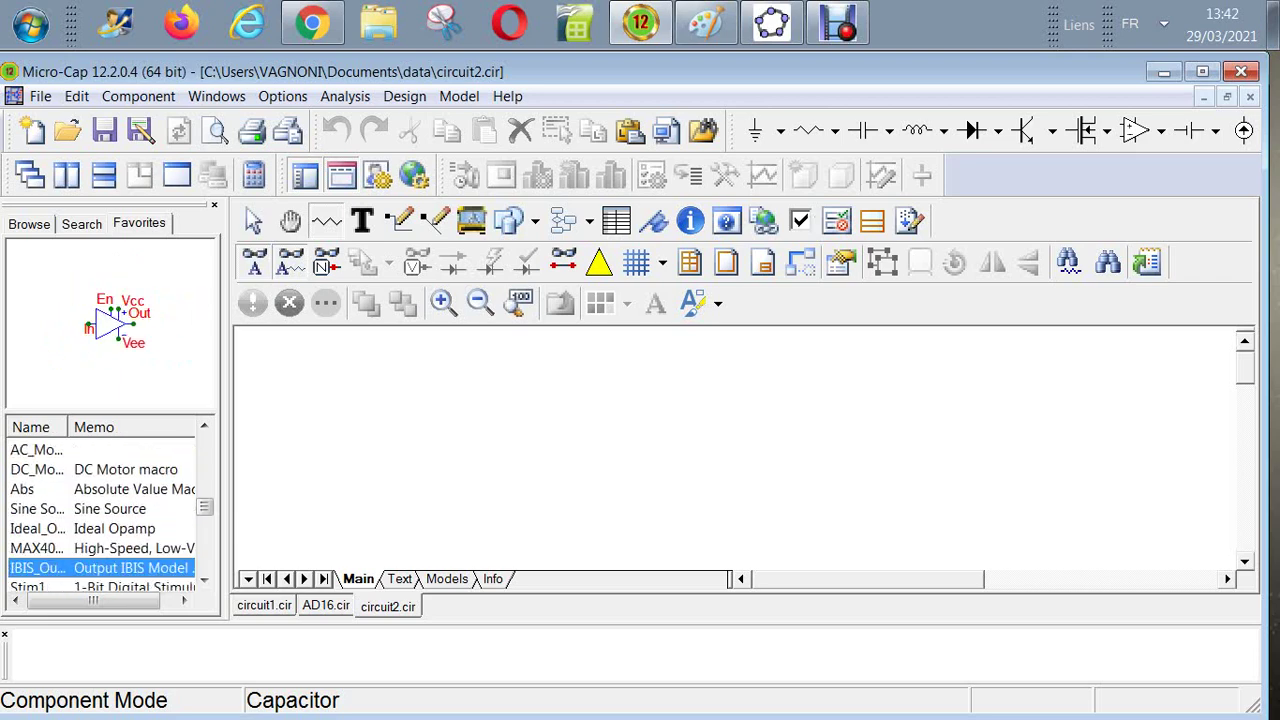
pyautogui.press('Down')
pyautogui.press('Down')
pyautogui.press('Up')
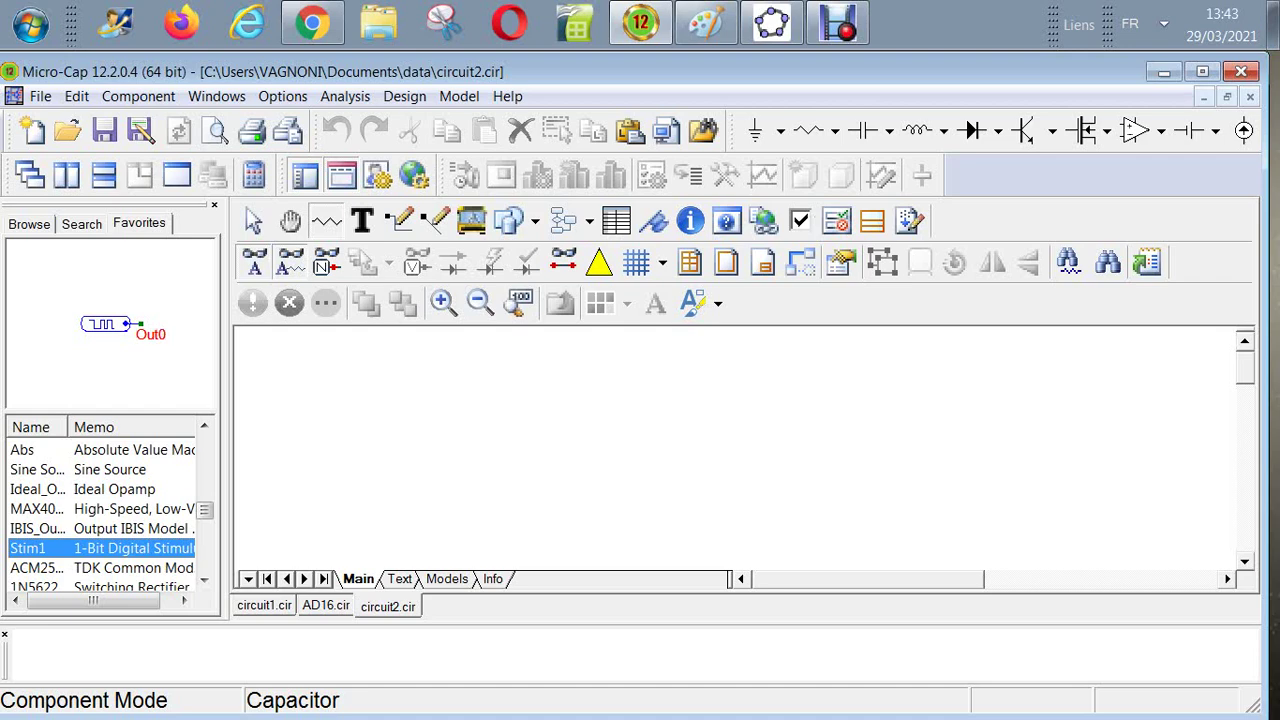
# Step: Search the components by name for STIM1 and select Stim1 to preview its symbol
pyautogui.click(82, 224)
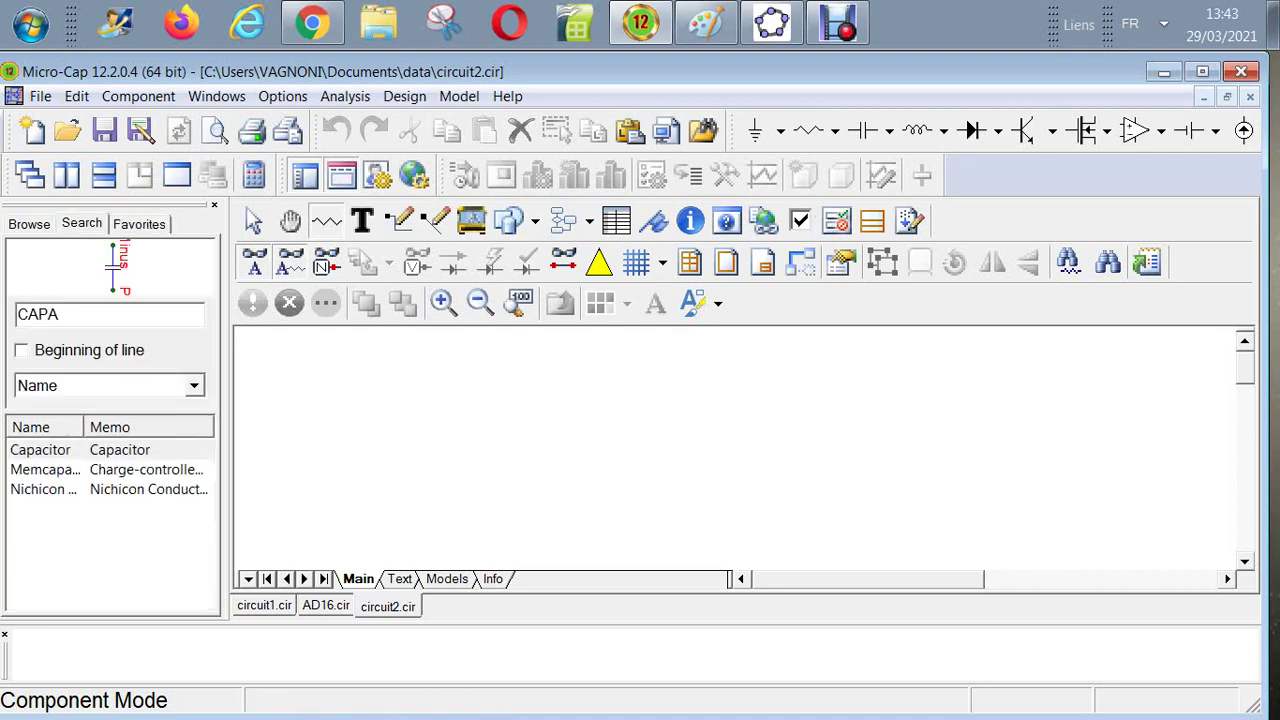
pyautogui.press('Tab')
pyautogui.write('ST')
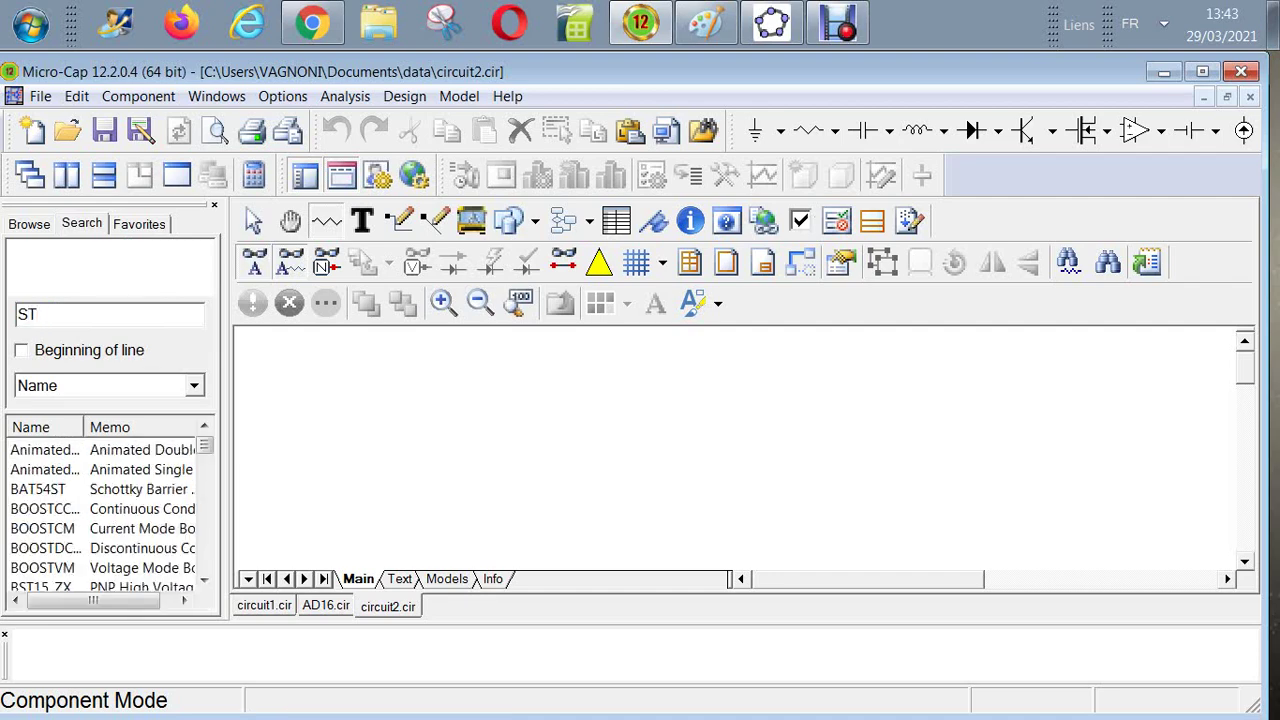
pyautogui.write('IM1')
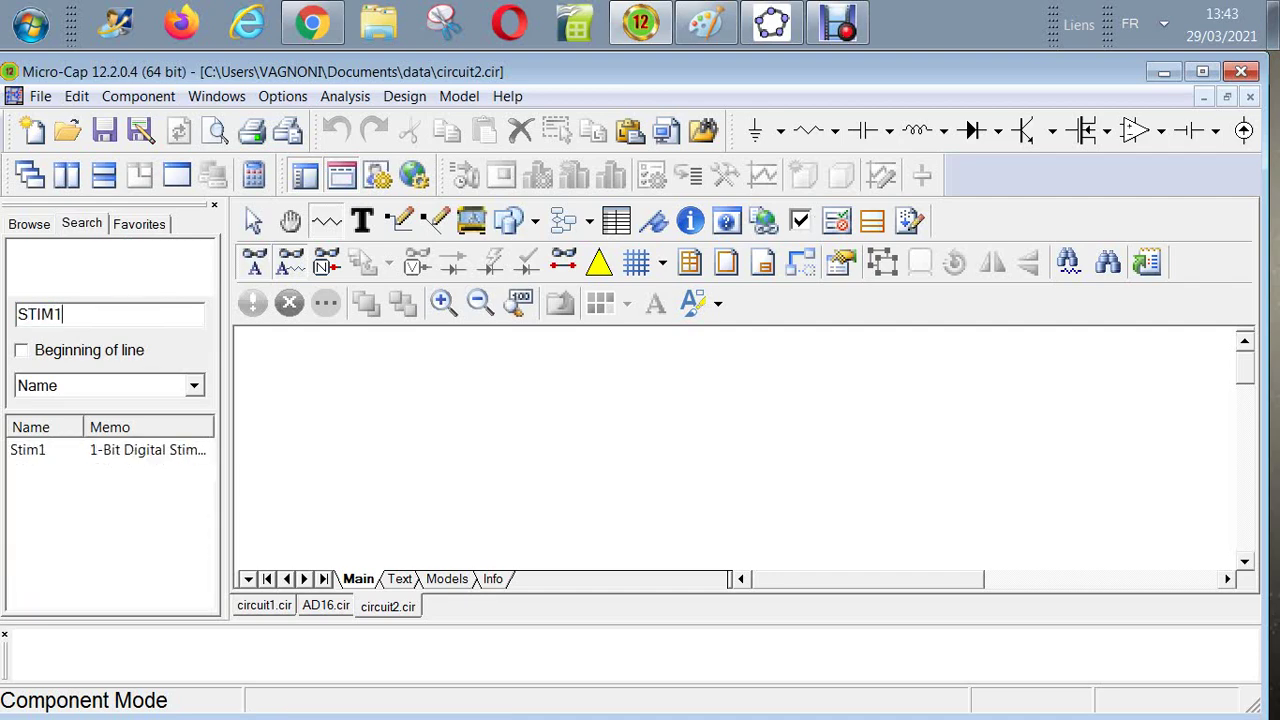
pyautogui.click(40, 450)
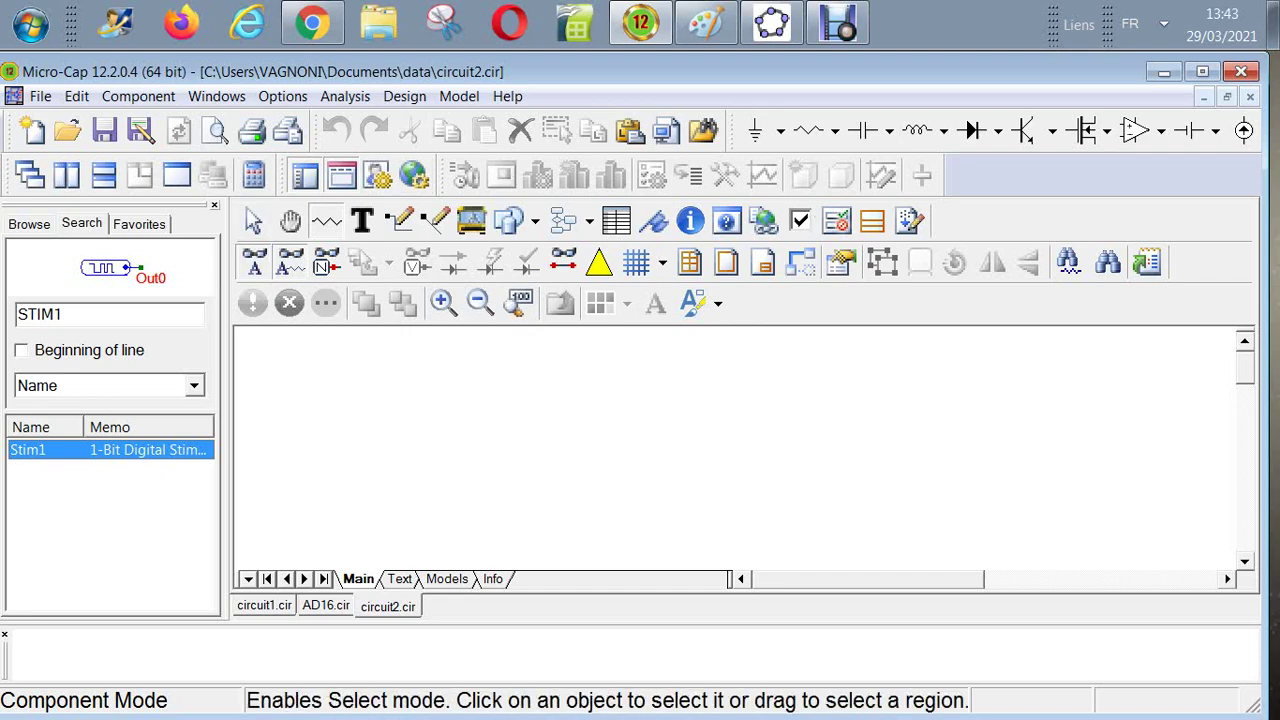
# Step: Close the component panel and nudge the main toolbars slightly along their rows
pyautogui.click(213, 204)
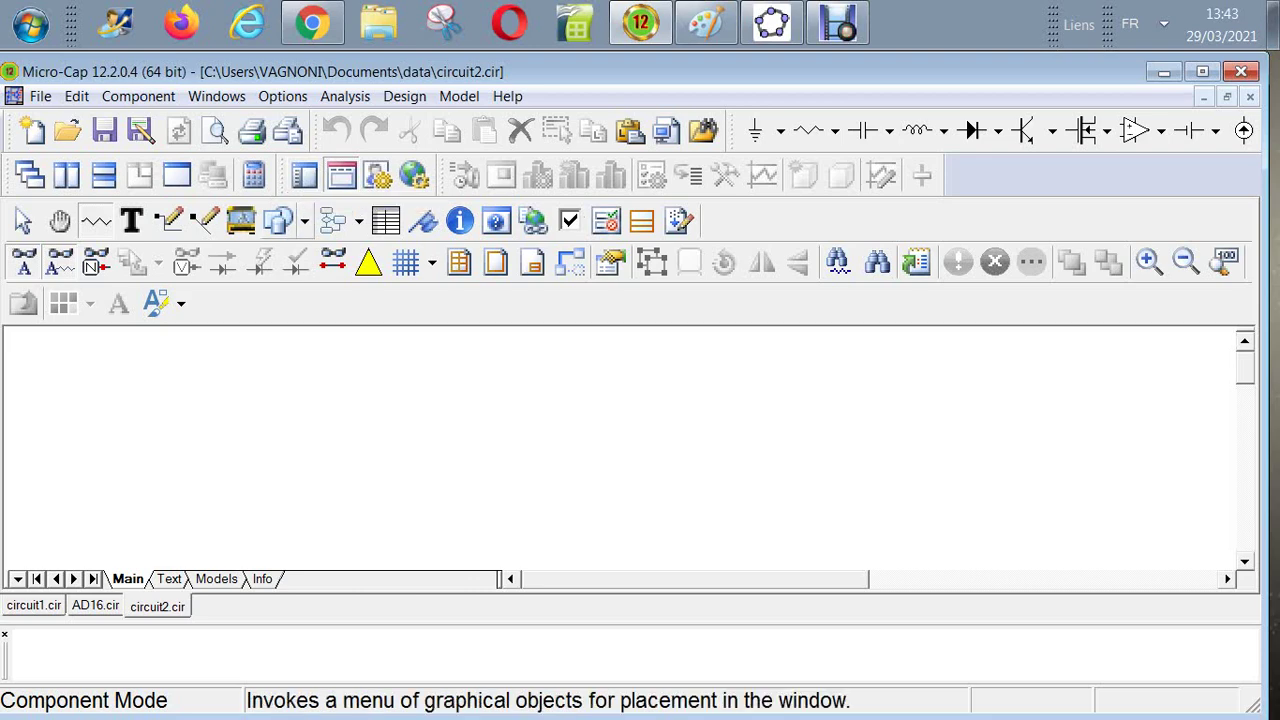
pyautogui.moveTo(9, 130)
pyautogui.mouseDown()
pyautogui.moveTo(56, 304)
pyautogui.moveTo(60, 222)
pyautogui.moveTo(10, 130)
pyautogui.mouseUp()
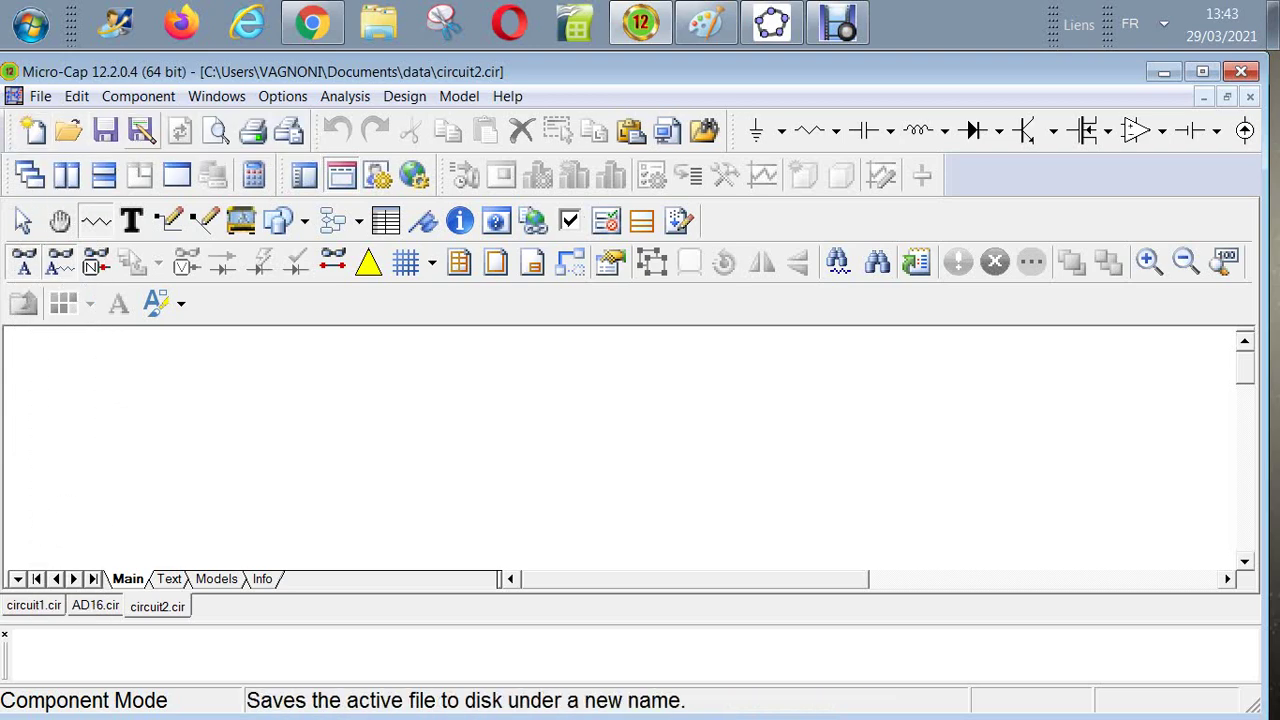
pyautogui.moveTo(318, 130)
pyautogui.mouseDown()
pyautogui.moveTo(320, 200)
pyautogui.moveTo(295, 215)
pyautogui.moveTo(326, 172)
pyautogui.moveTo(322, 130)
pyautogui.moveTo(287, 292)
pyautogui.moveTo(322, 131)
pyautogui.mouseUp()
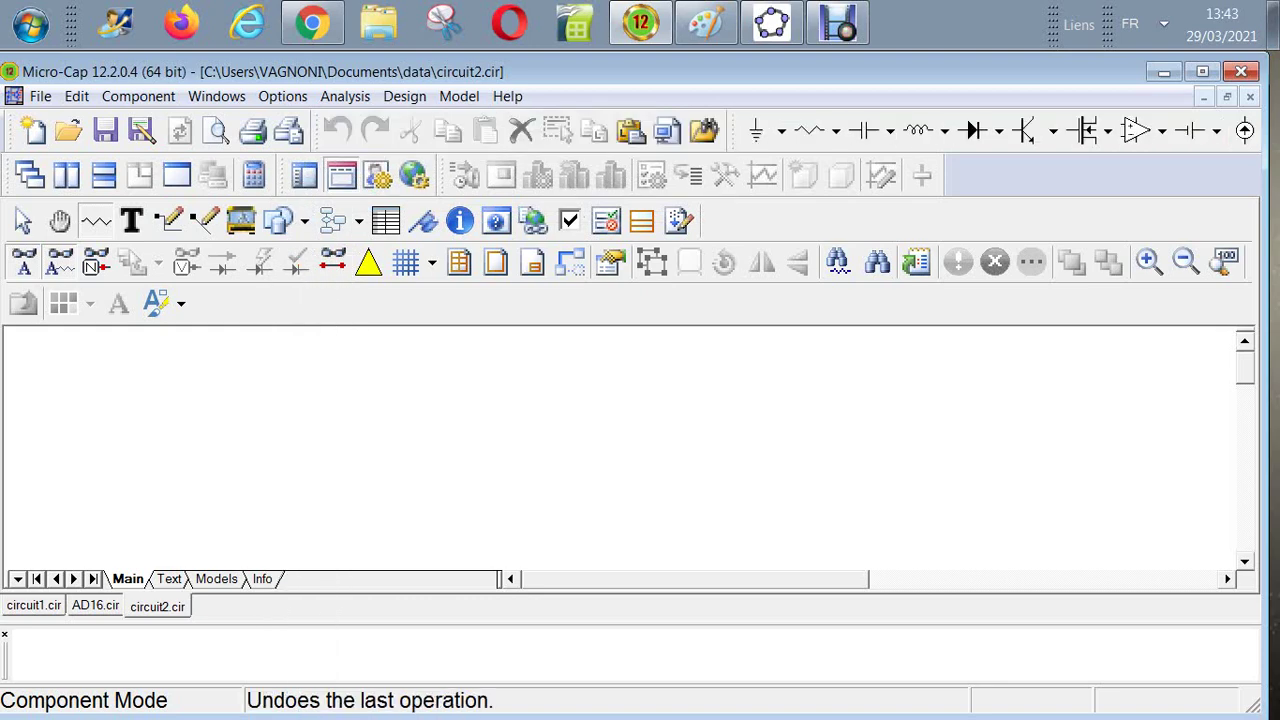
pyautogui.moveTo(735, 130)
pyautogui.mouseDown()
pyautogui.moveTo(624, 272)
pyautogui.moveTo(500, 390)
pyautogui.moveTo(502, 338)
pyautogui.moveTo(740, 128)
pyautogui.mouseUp()
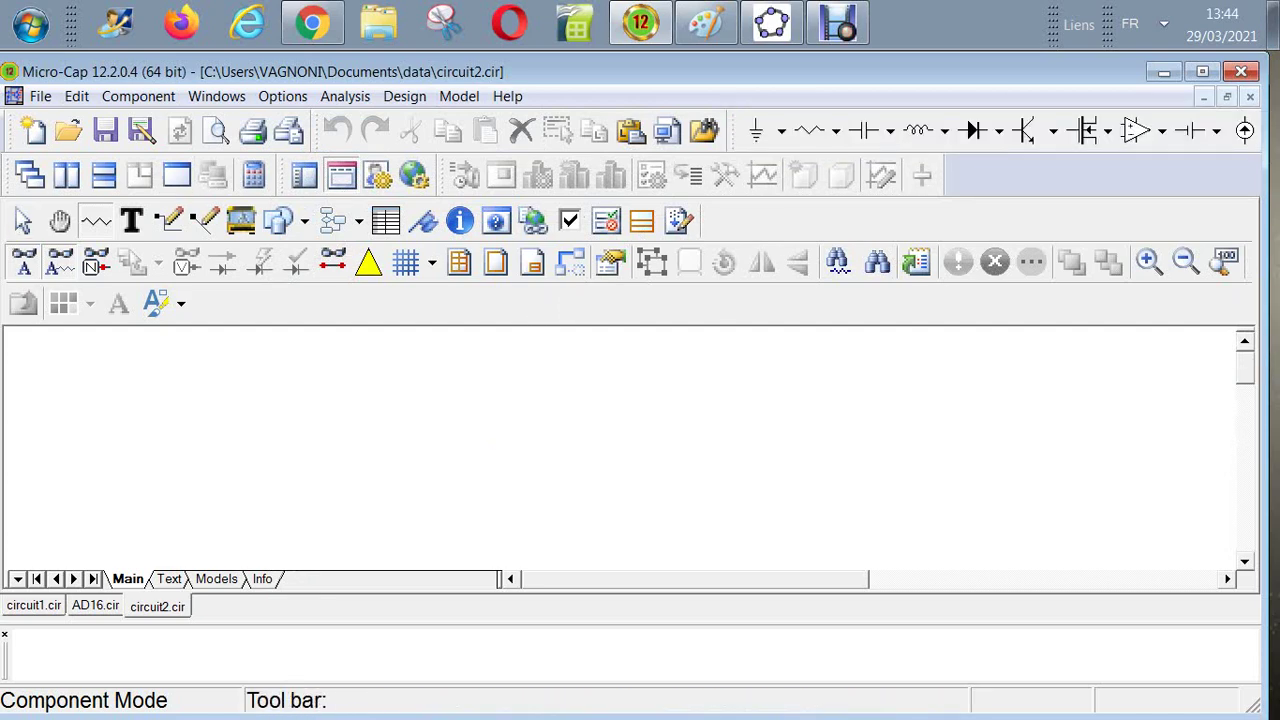
pyautogui.moveTo(8, 303); pyautogui.dragTo(38, 172)
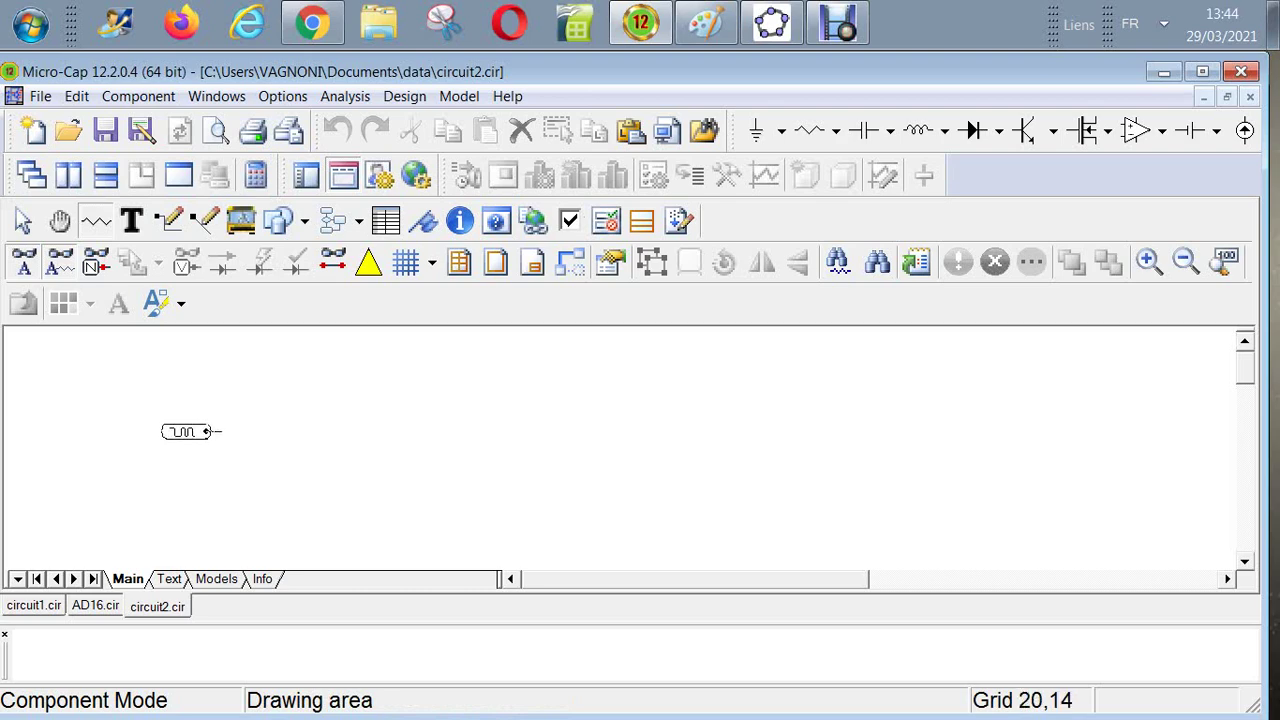
pyautogui.click(190, 431)
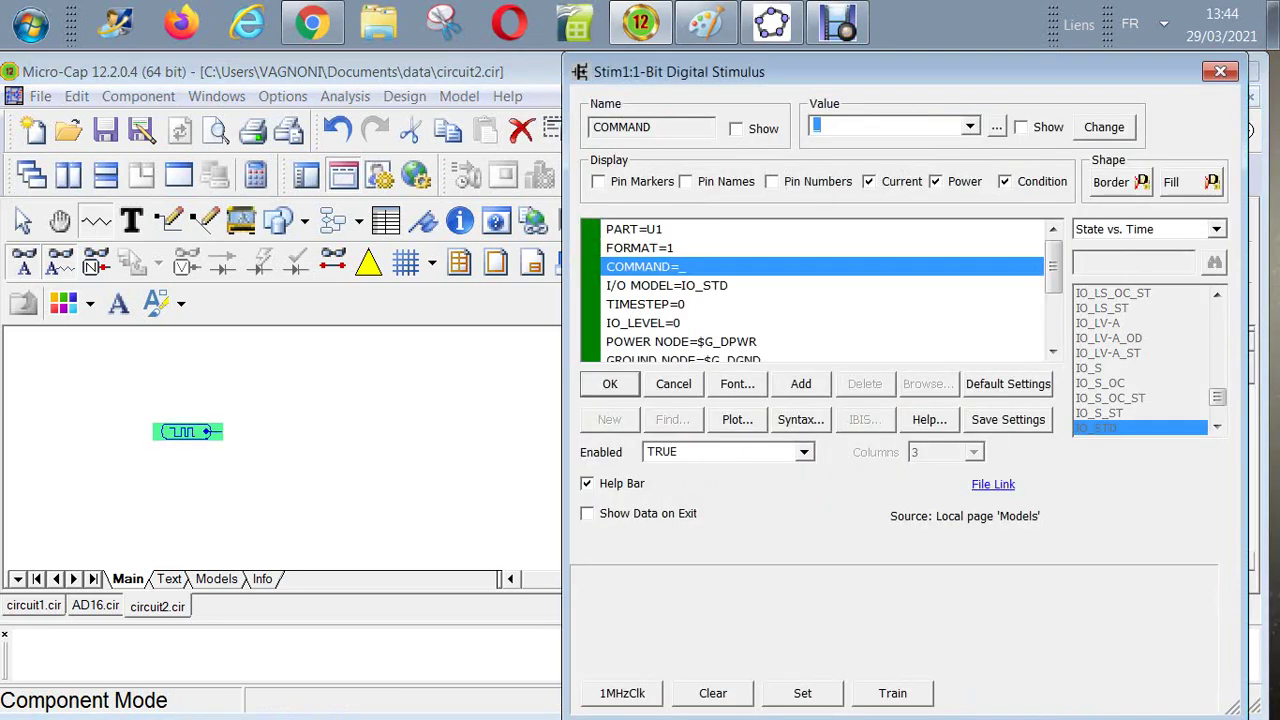
pyautogui.click(1220, 71)
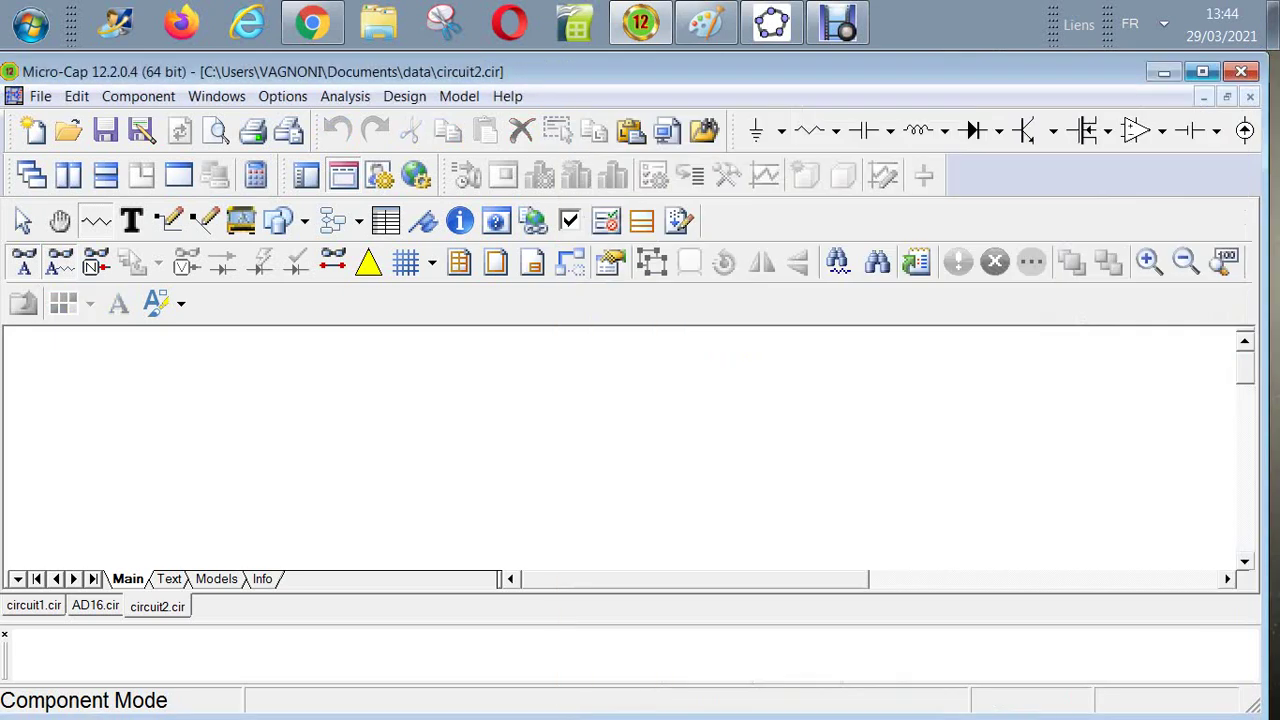
pyautogui.press('Escape')
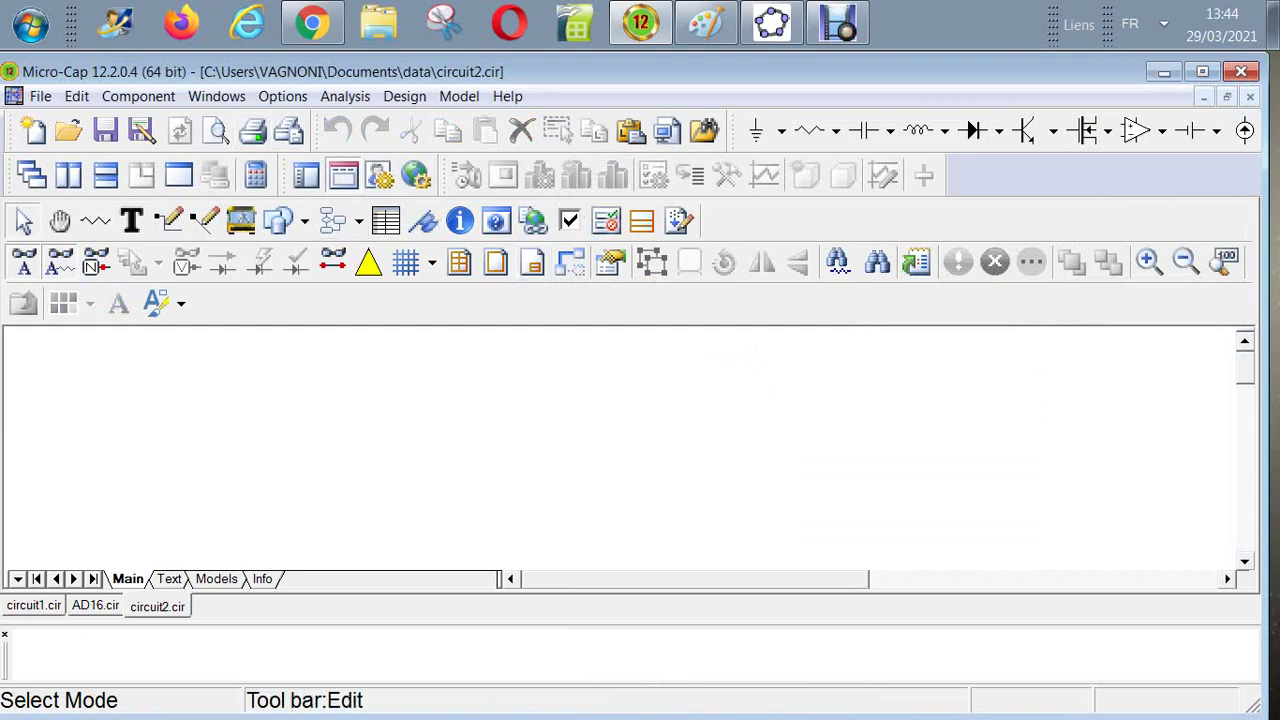
# Step: Detach the Edit toolbar from its row, float it over the drawing area and close it
pyautogui.moveTo(318, 131); pyautogui.dragTo(248, 372)
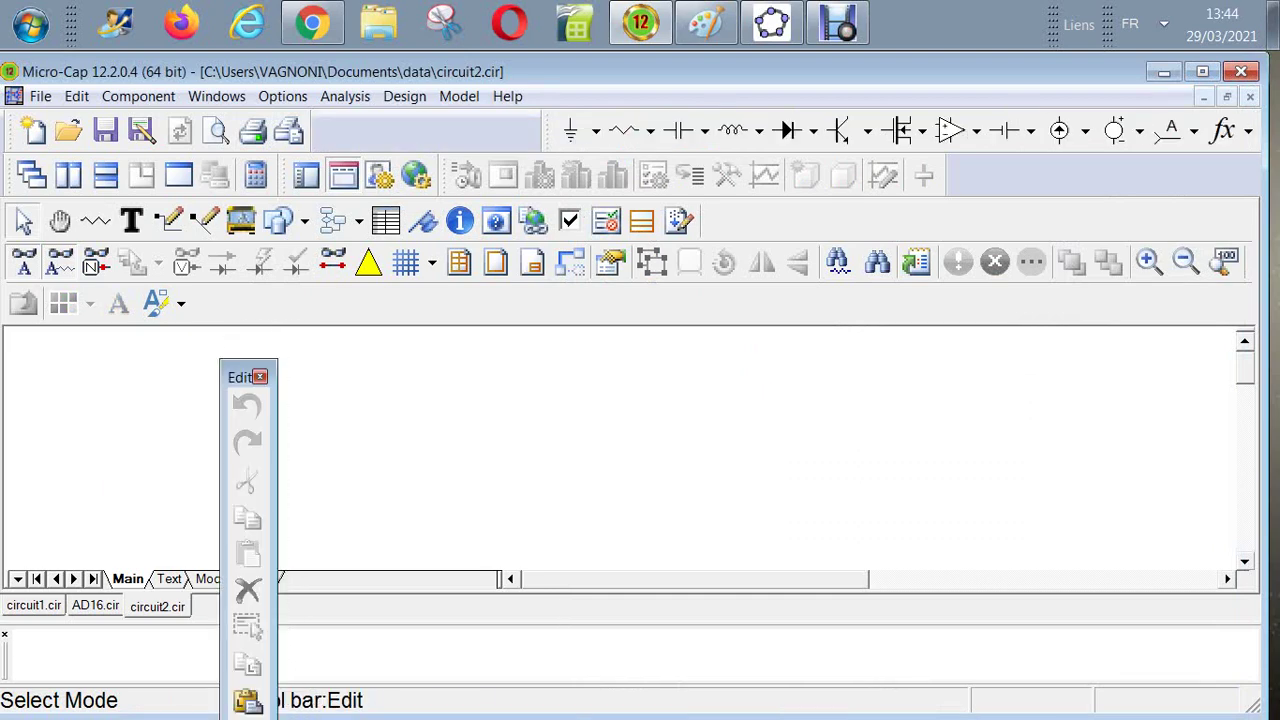
pyautogui.click(260, 376)
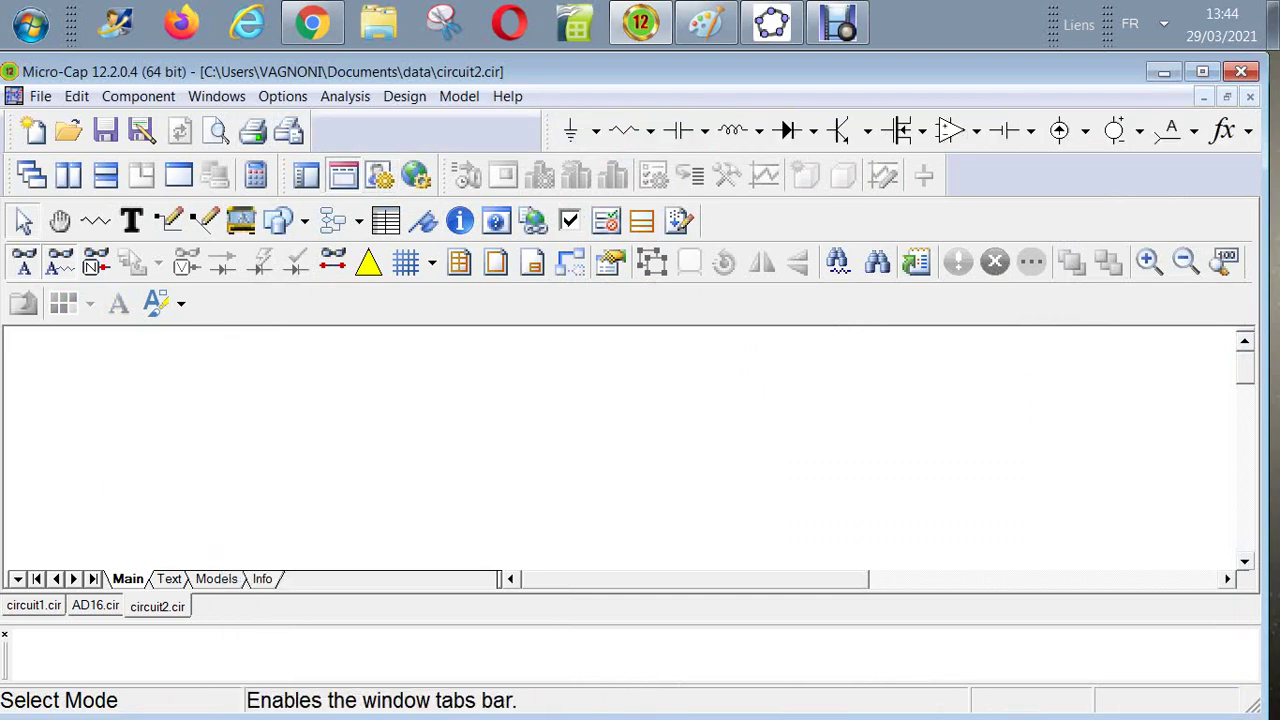
# Step: Turn off the Large Tool Bar option in the General preferences and apply the change
pyautogui.click(379, 175)
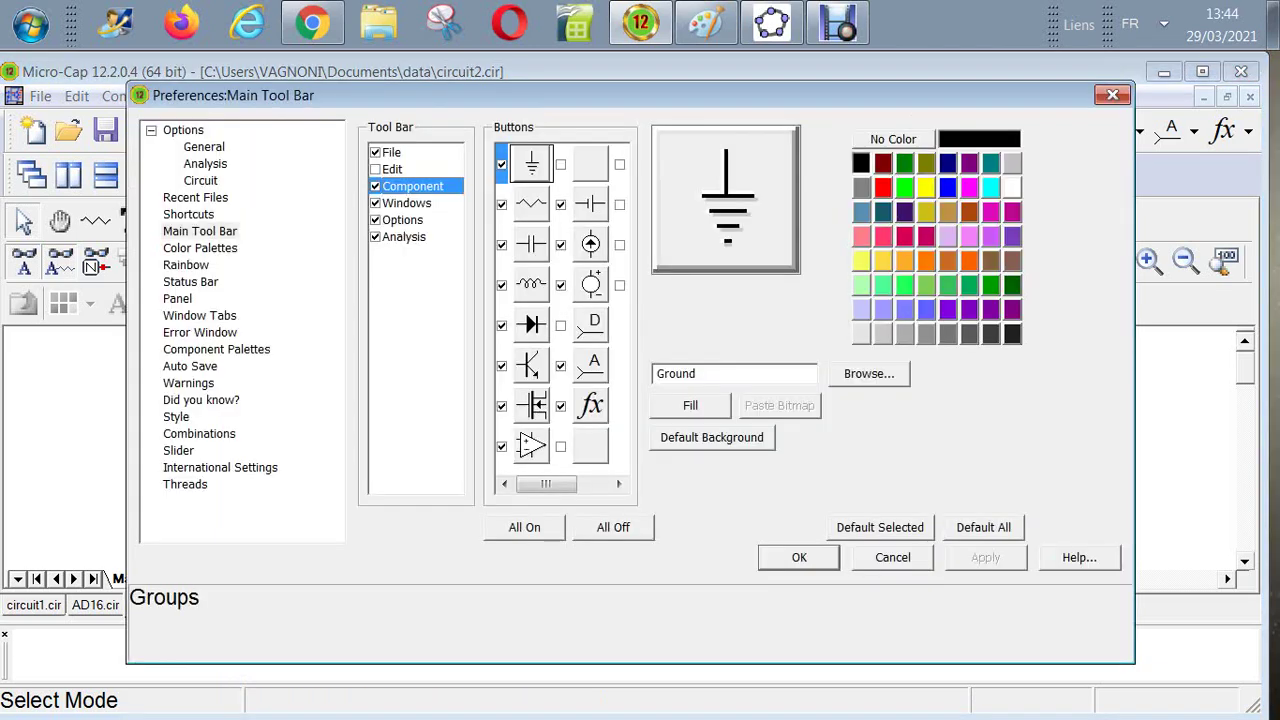
pyautogui.click(204, 146)
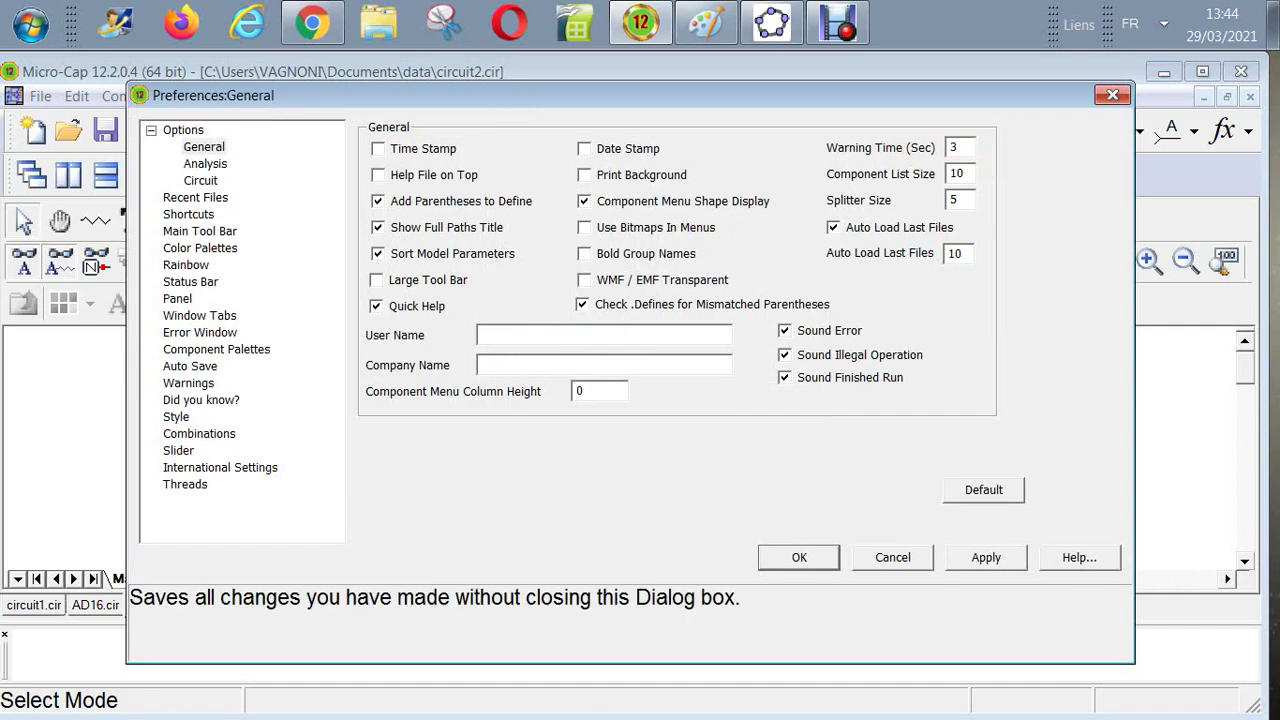
pyautogui.click(985, 557)
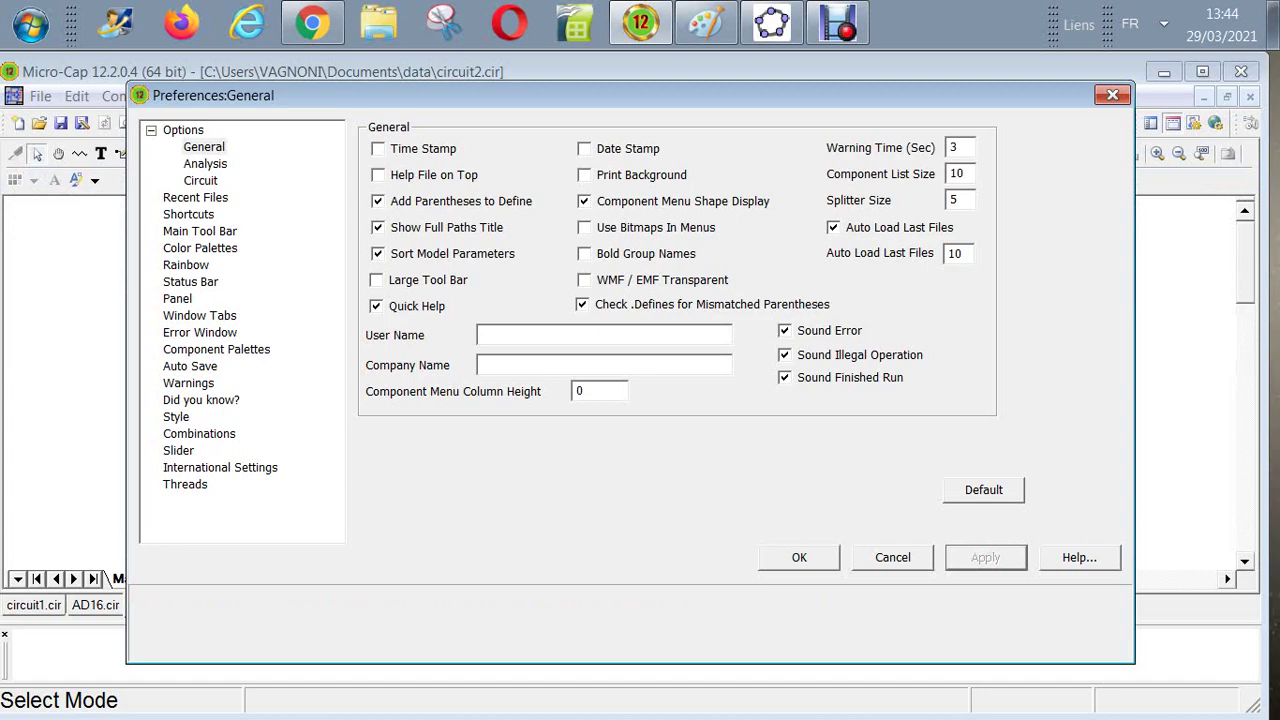
# Step: Move the Preferences dialog clear of the toolbars, turn on Large Tool Bar and apply the change
pyautogui.moveTo(213, 95)
pyautogui.mouseDown()
pyautogui.moveTo(205, 491)
pyautogui.moveTo(184, 323)
pyautogui.moveTo(220, 118)
pyautogui.mouseUp()
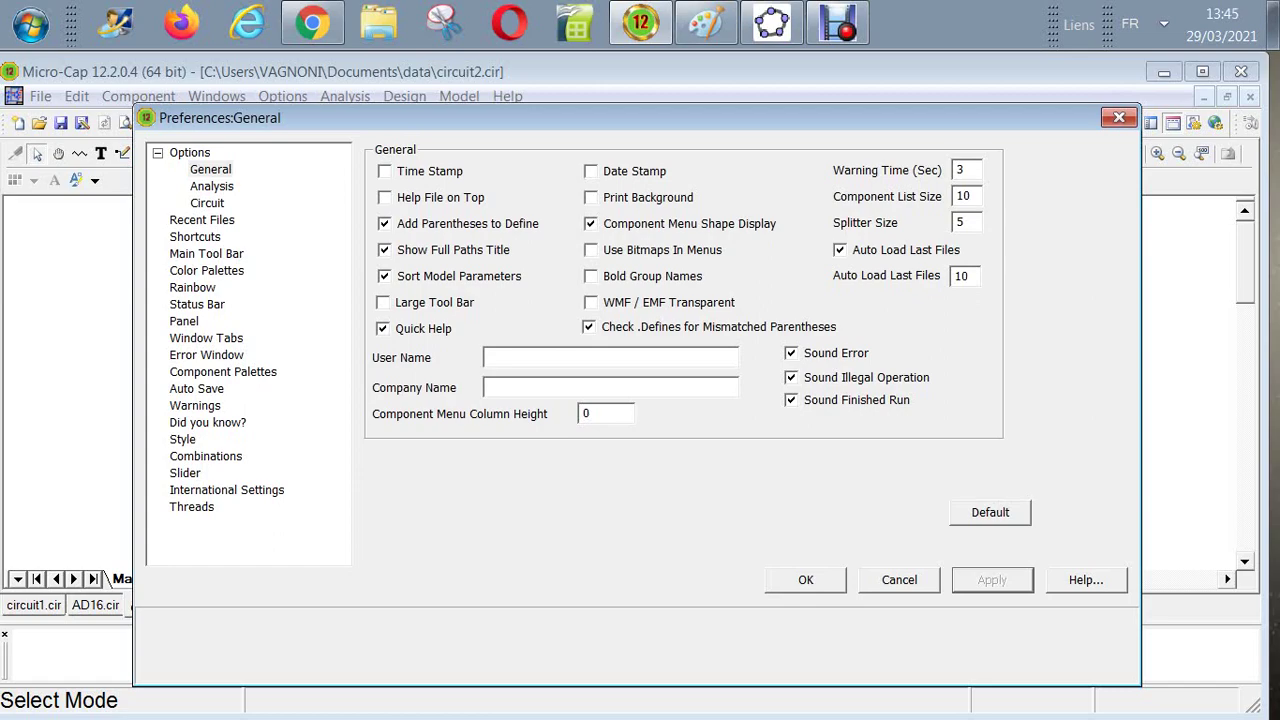
pyautogui.moveTo(400, 118); pyautogui.dragTo(403, 208)
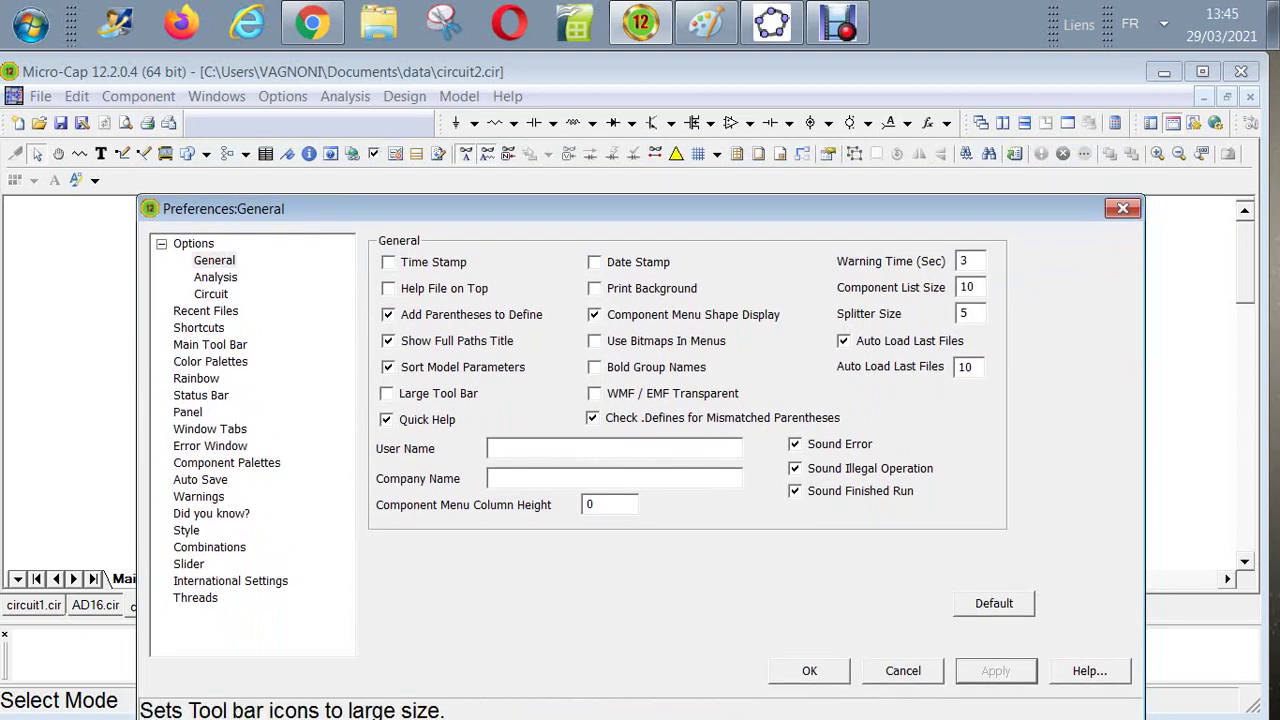
pyautogui.click(388, 393)
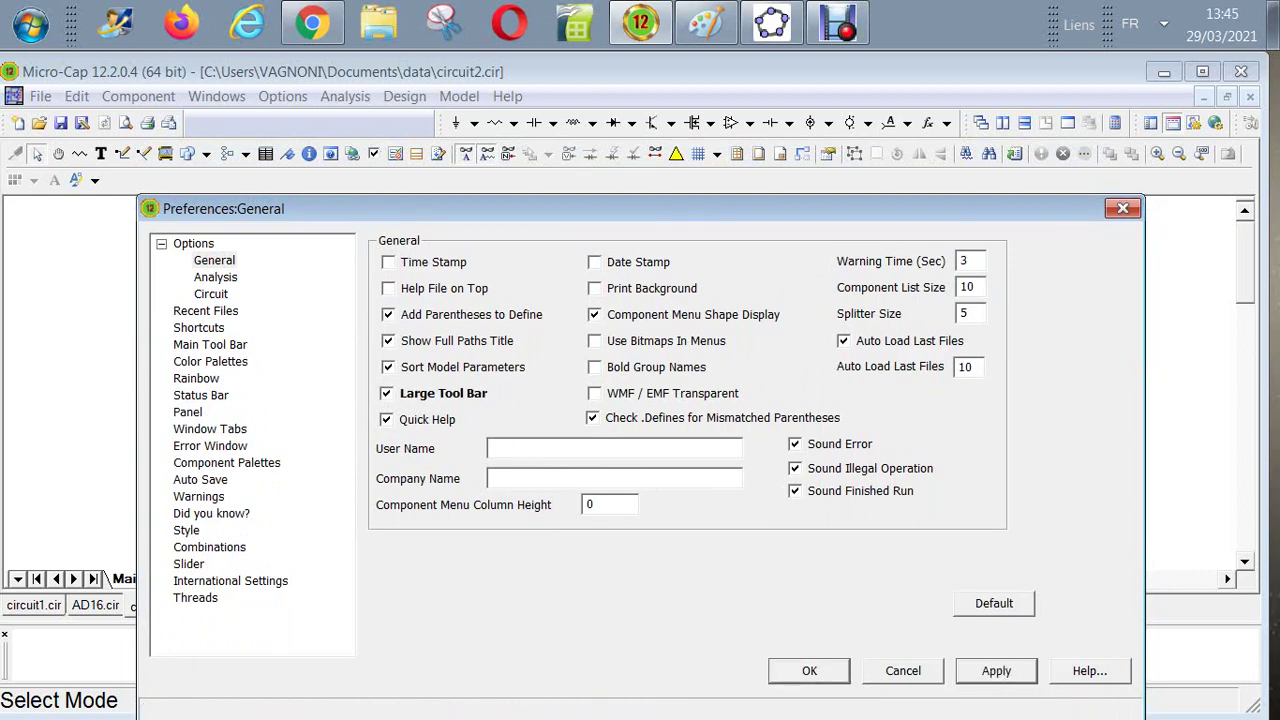
pyautogui.click(996, 670)
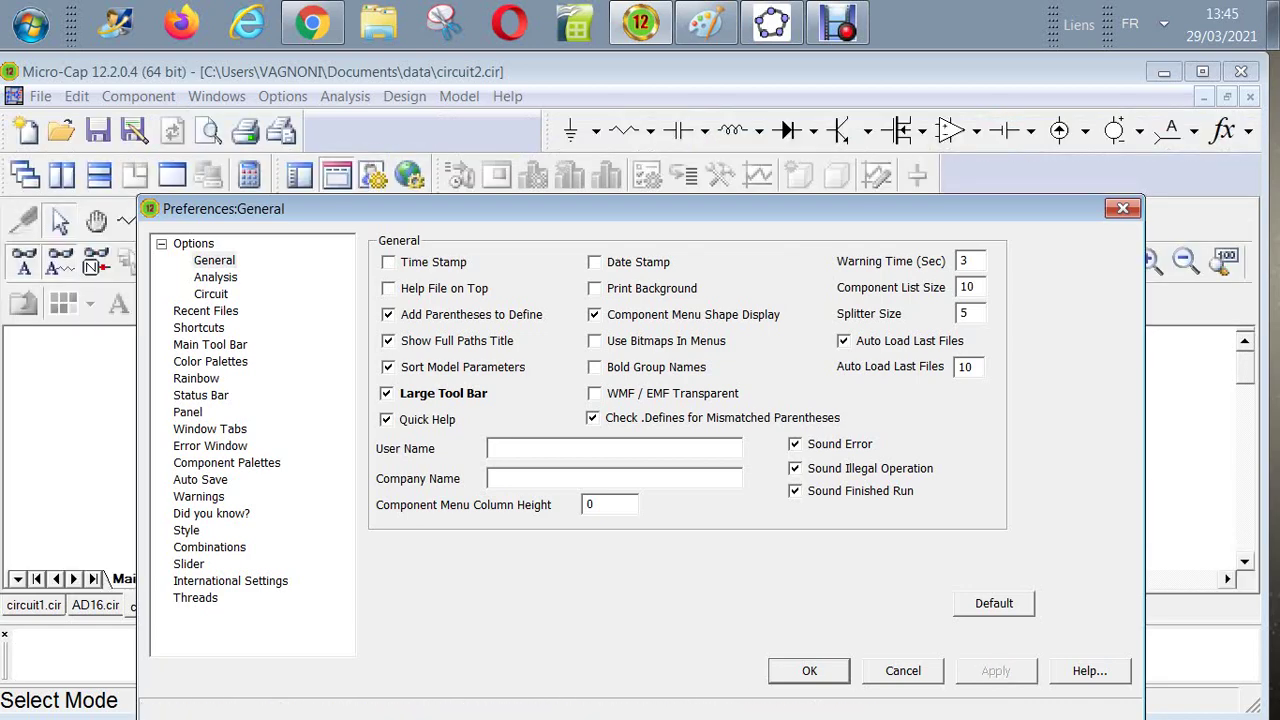
# Step: Enable the Edit toolbar in the Main Tool Bar preferences and apply the change
pyautogui.moveTo(500, 208); pyautogui.dragTo(421, 243)
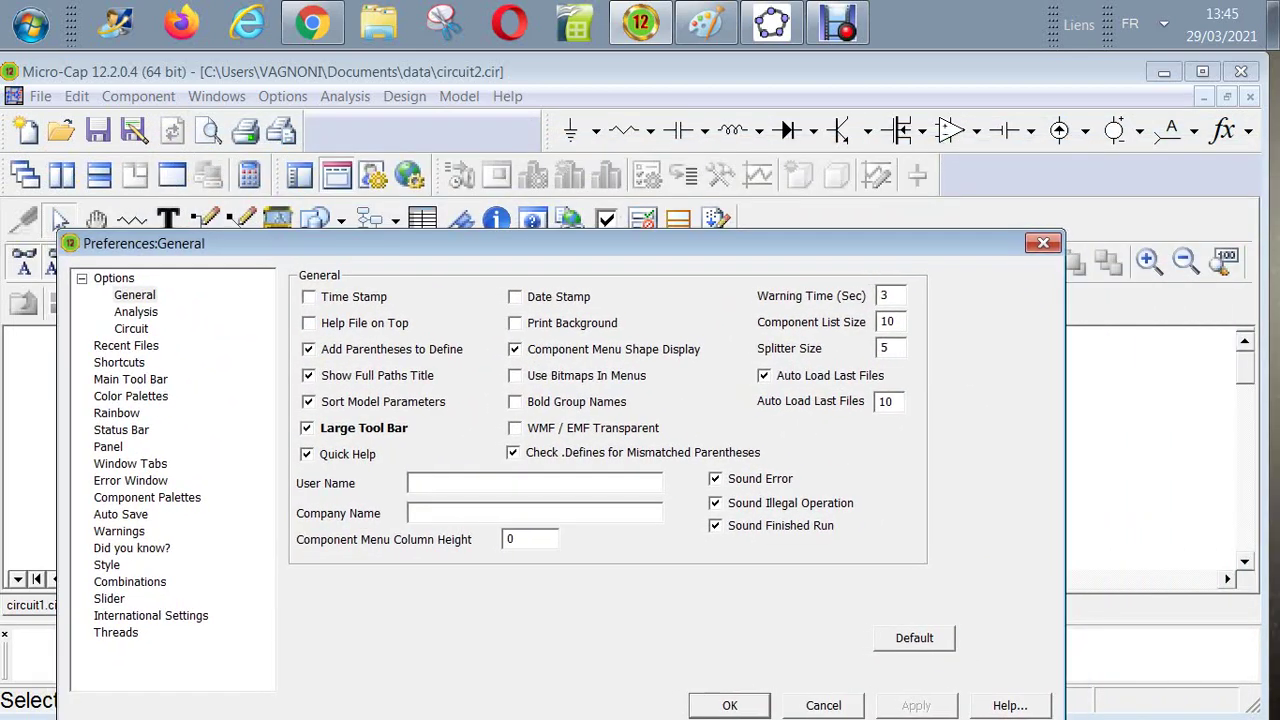
pyautogui.click(135, 295)
pyautogui.click(130, 379)
pyautogui.click(322, 317)
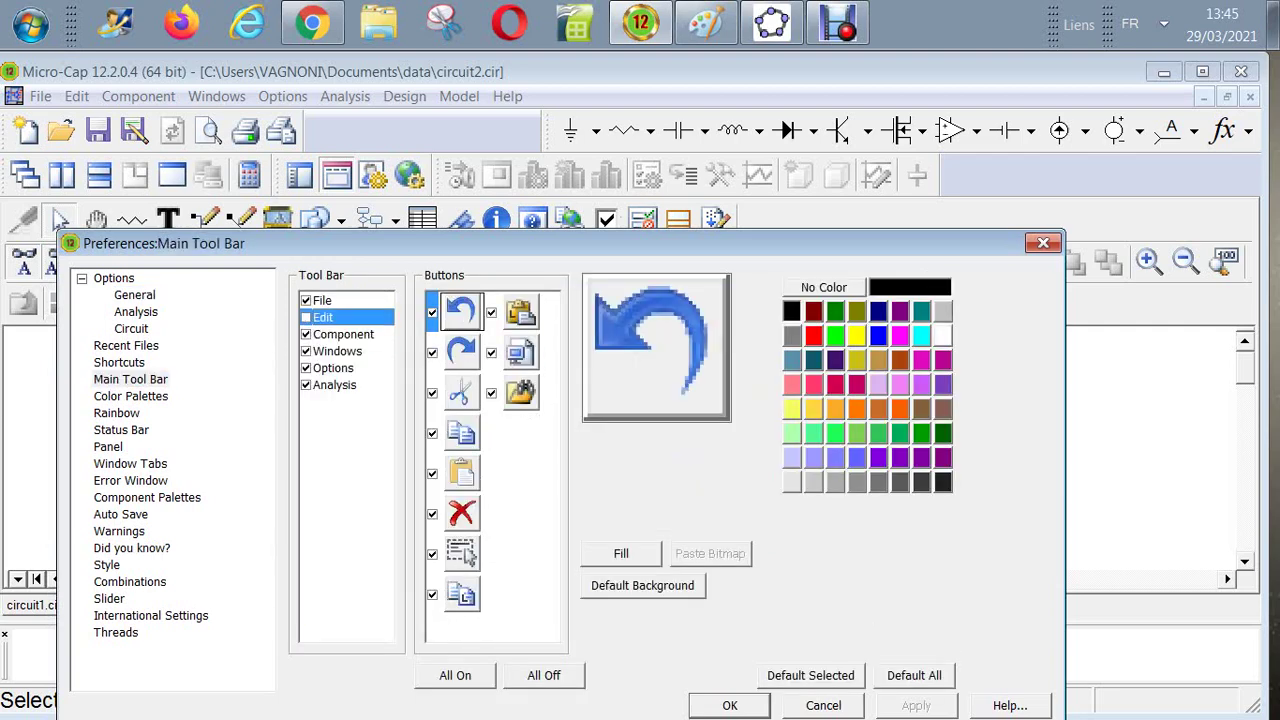
pyautogui.click(306, 317)
pyautogui.click(916, 706)
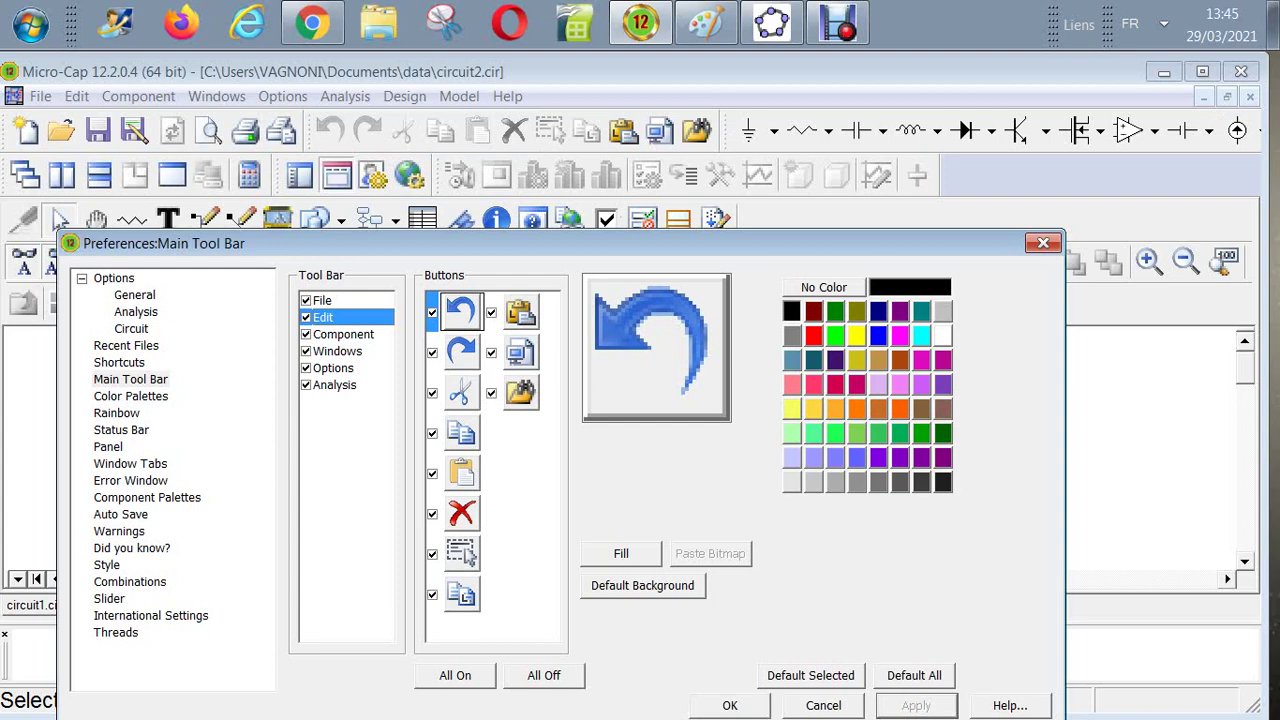
# Step: Turn off the Cut and Copy buttons of the Edit toolbar and turn both back on
pyautogui.click(432, 394)
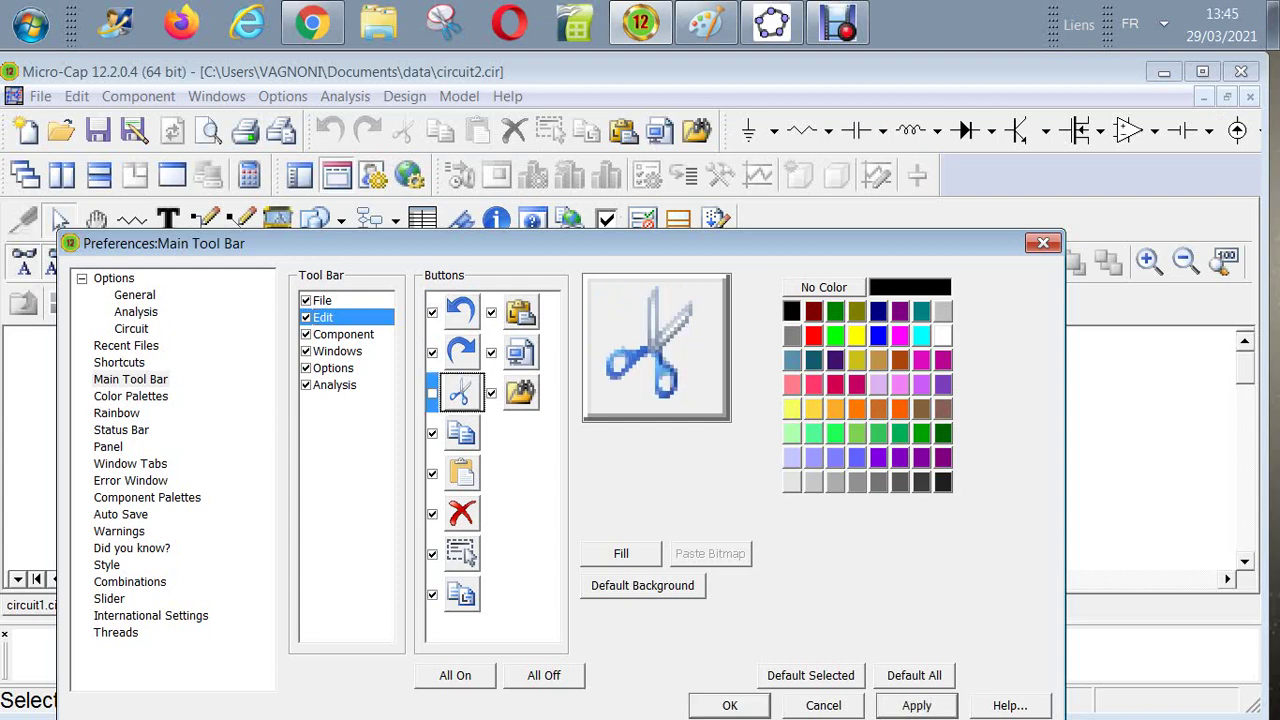
pyautogui.click(432, 434)
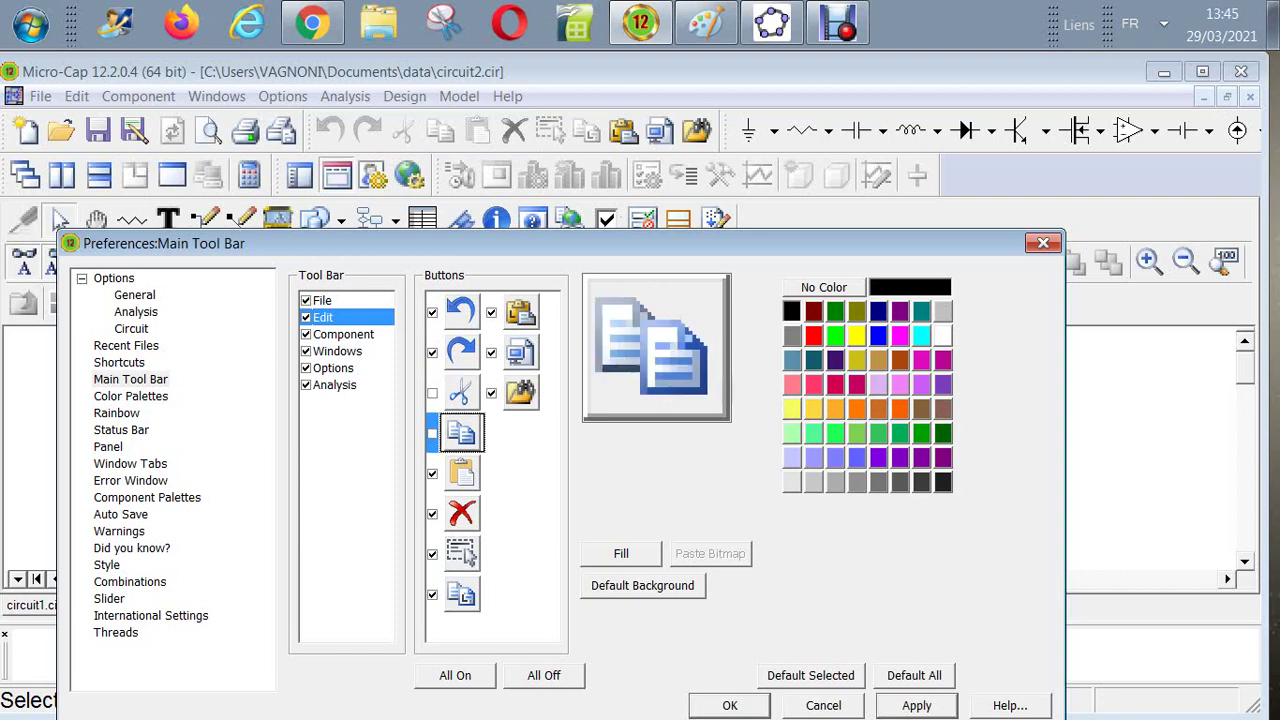
pyautogui.click(432, 394)
pyautogui.click(432, 434)
# Step: Review the Recent Files preferences, including the pinnable file list, File List Size and the Paths on Menus options
pyautogui.click(126, 345)
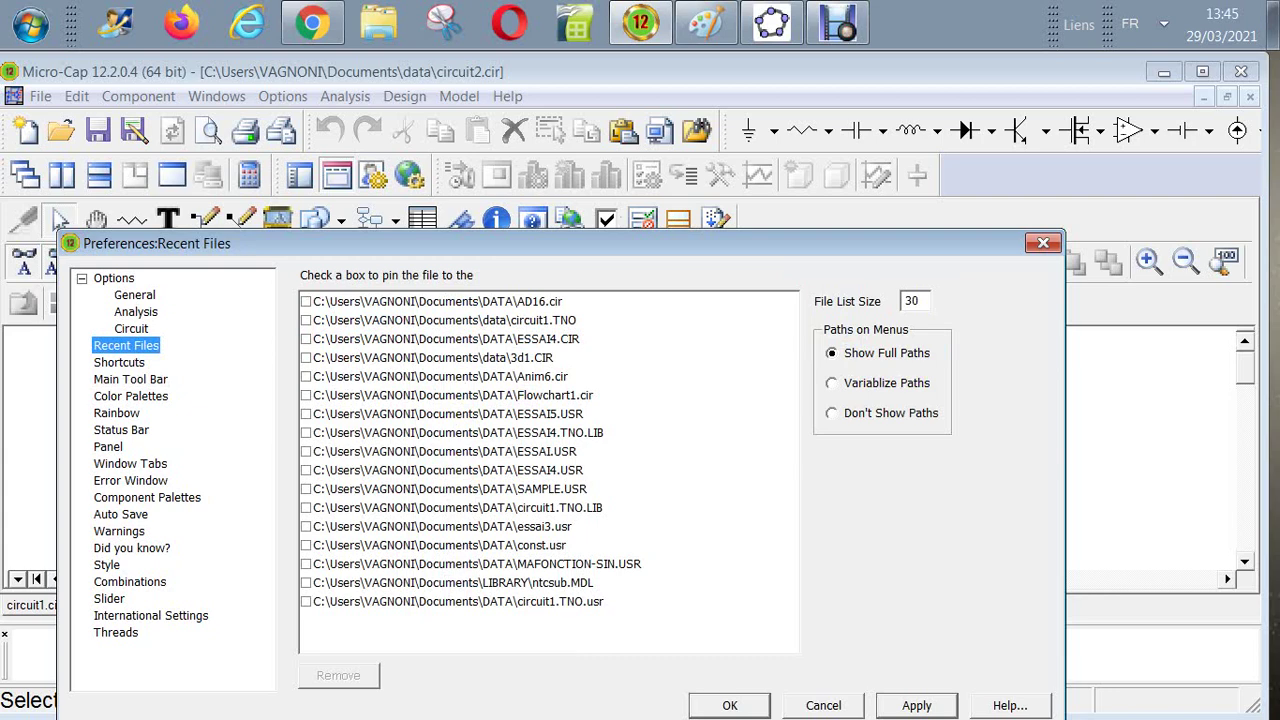
pyautogui.press('Tab')
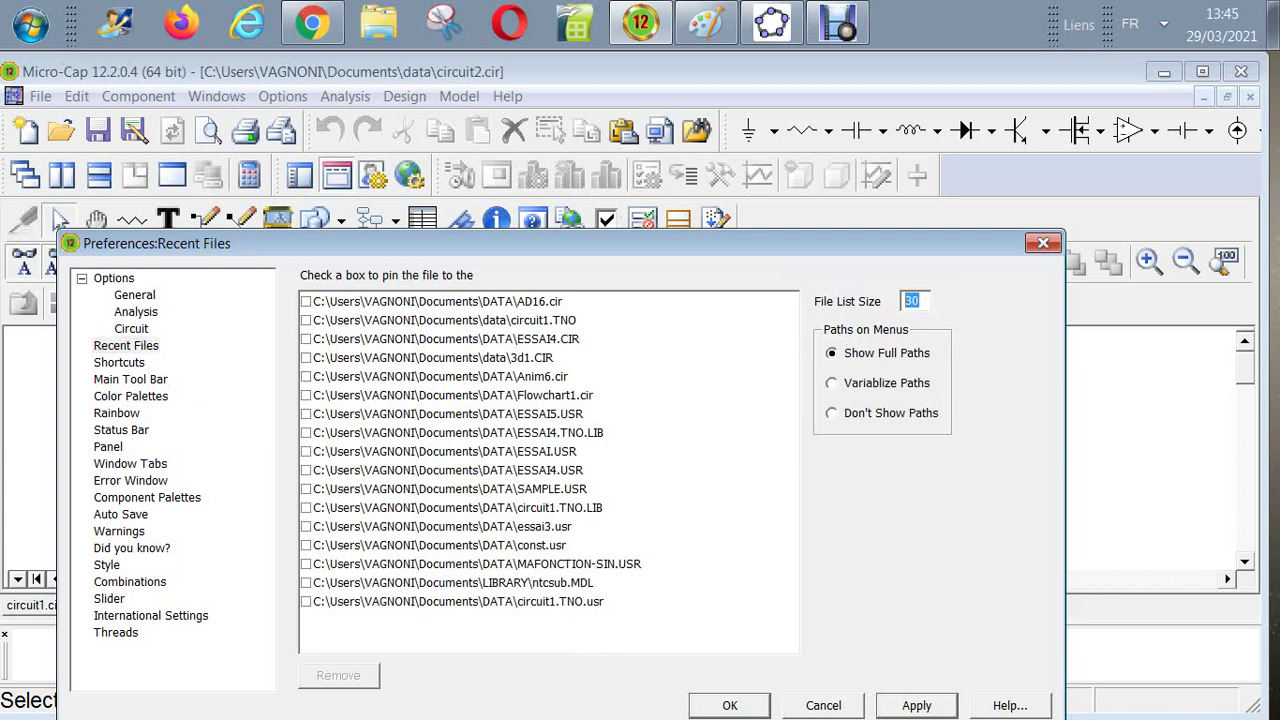
pyautogui.hotkey('shift', 'Tab')
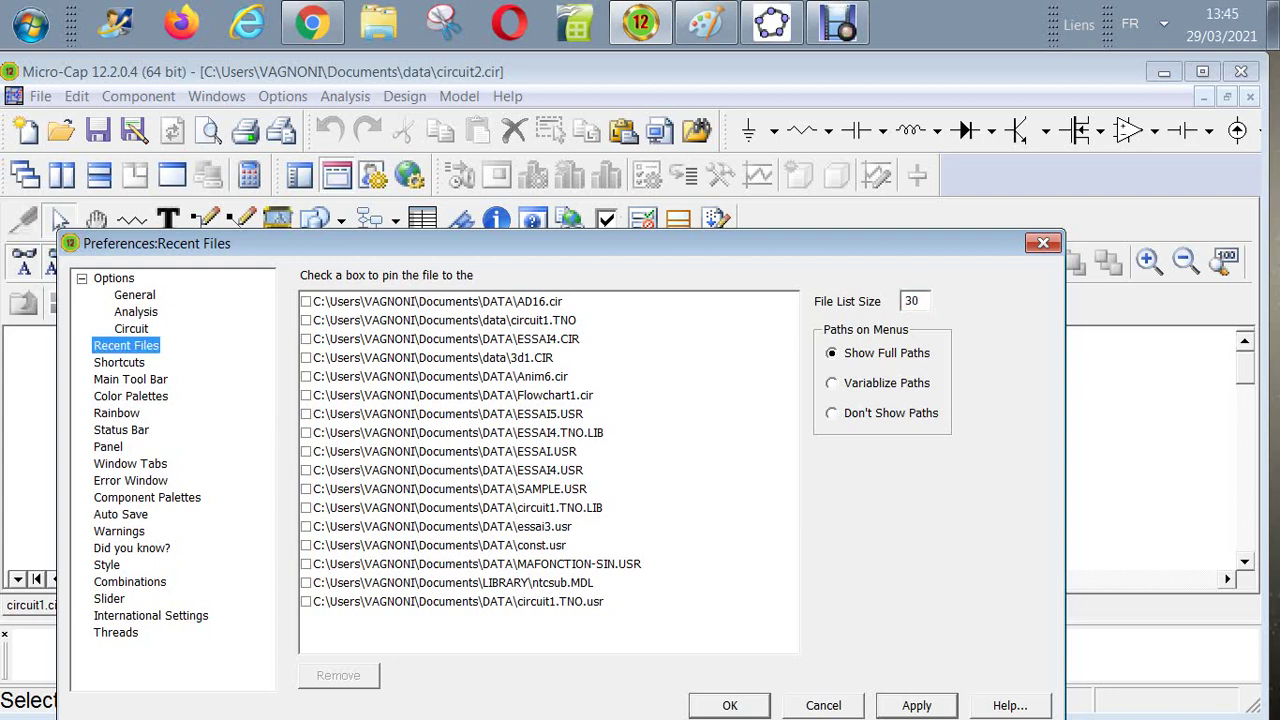
# Step: Examine the shortcut keys assigned to the File.New, File.Open and File.Save commands in the Shortcuts preferences
pyautogui.press('Down')
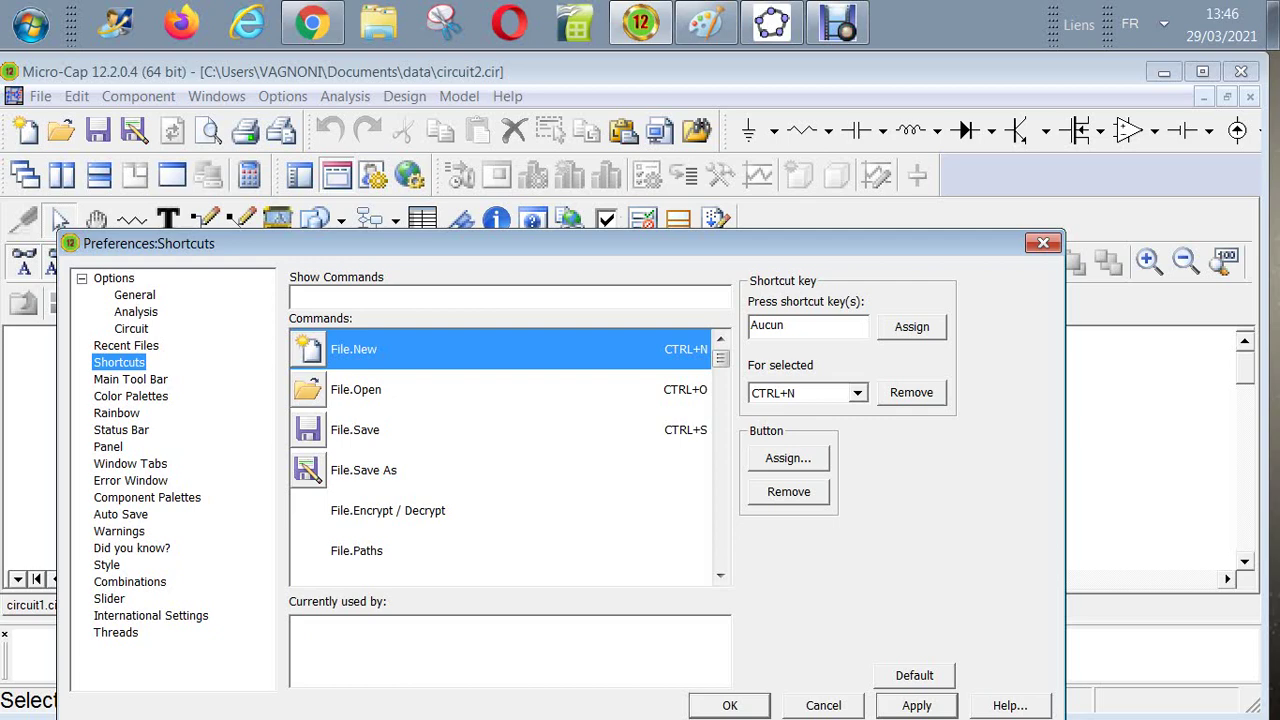
pyautogui.click(857, 392)
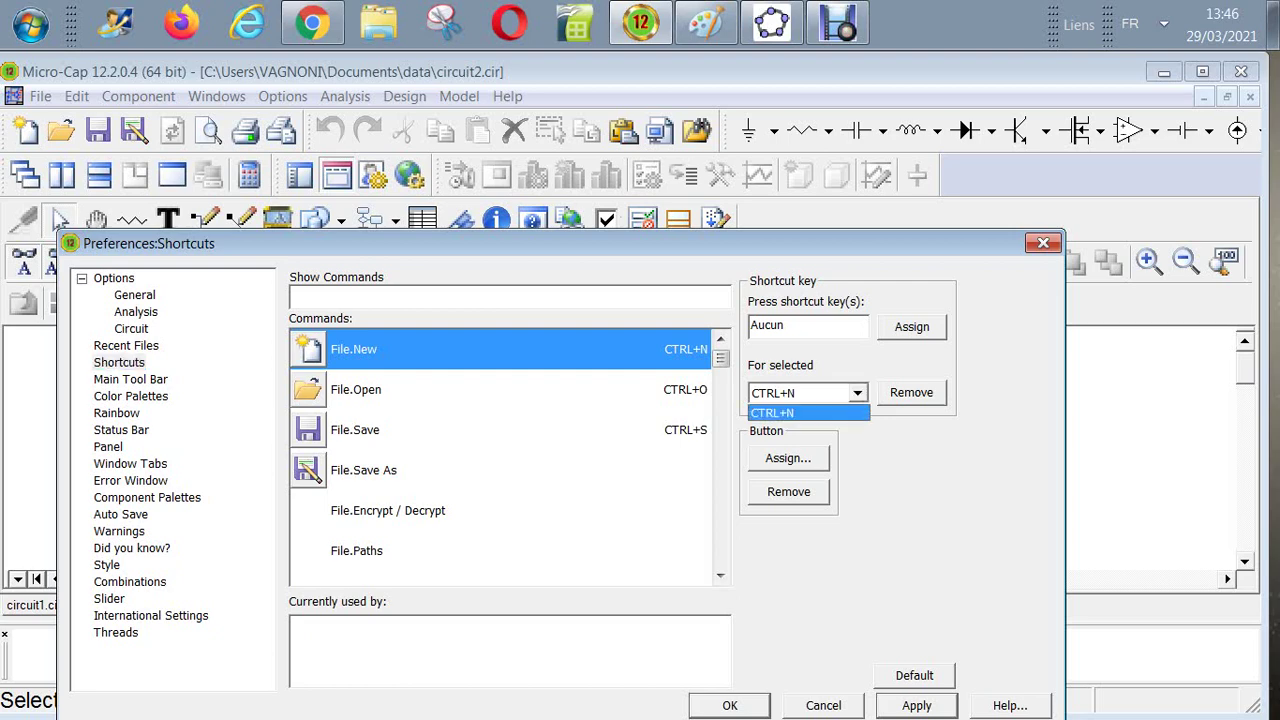
pyautogui.click(775, 412)
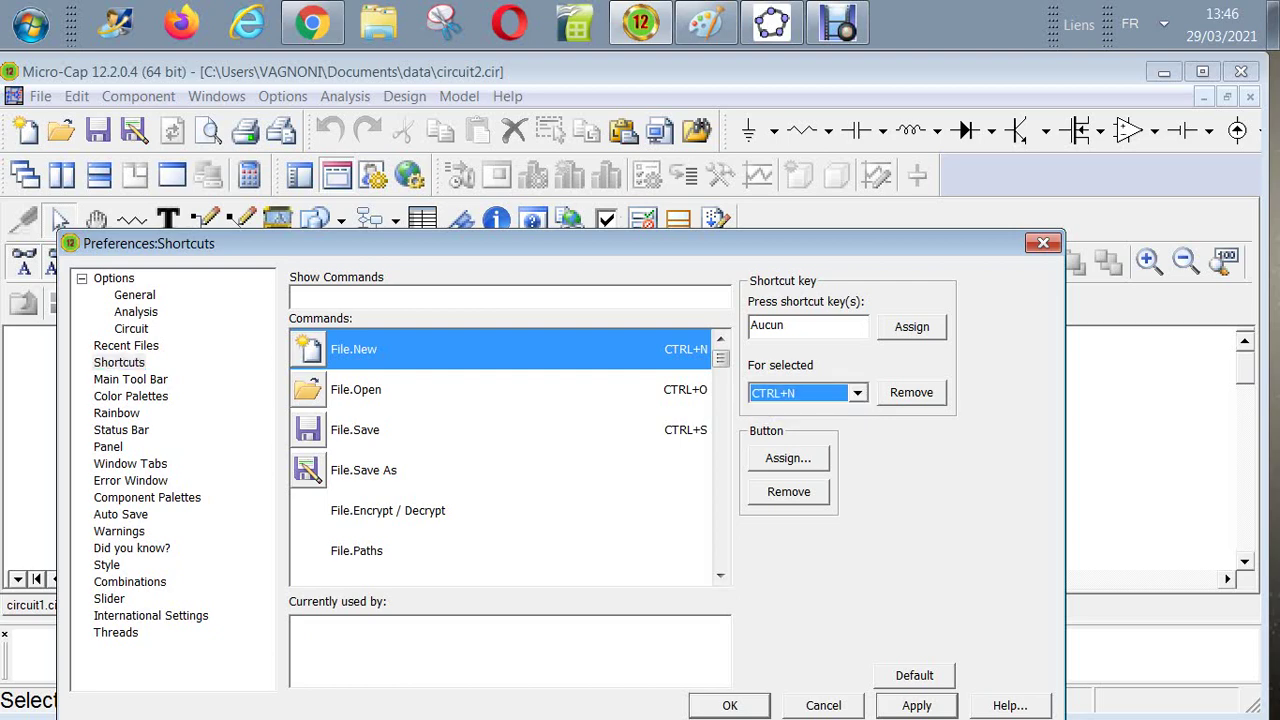
pyautogui.click(356, 389)
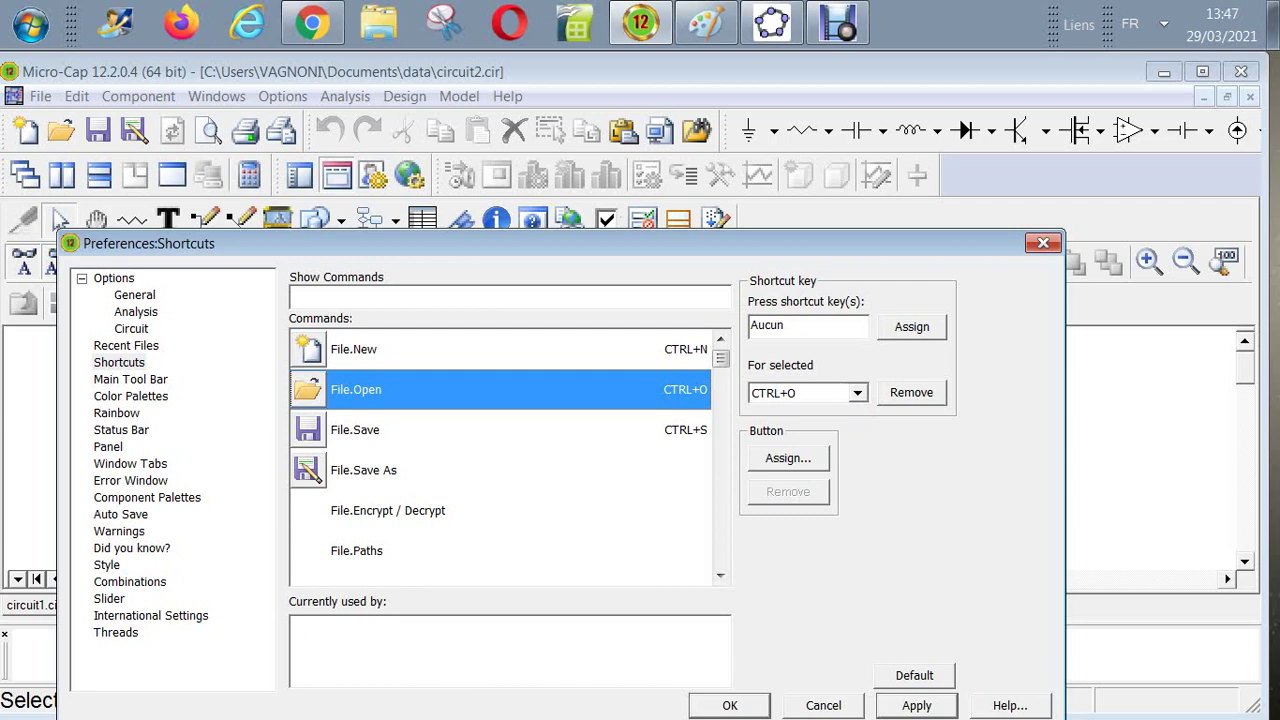
pyautogui.click(355, 429)
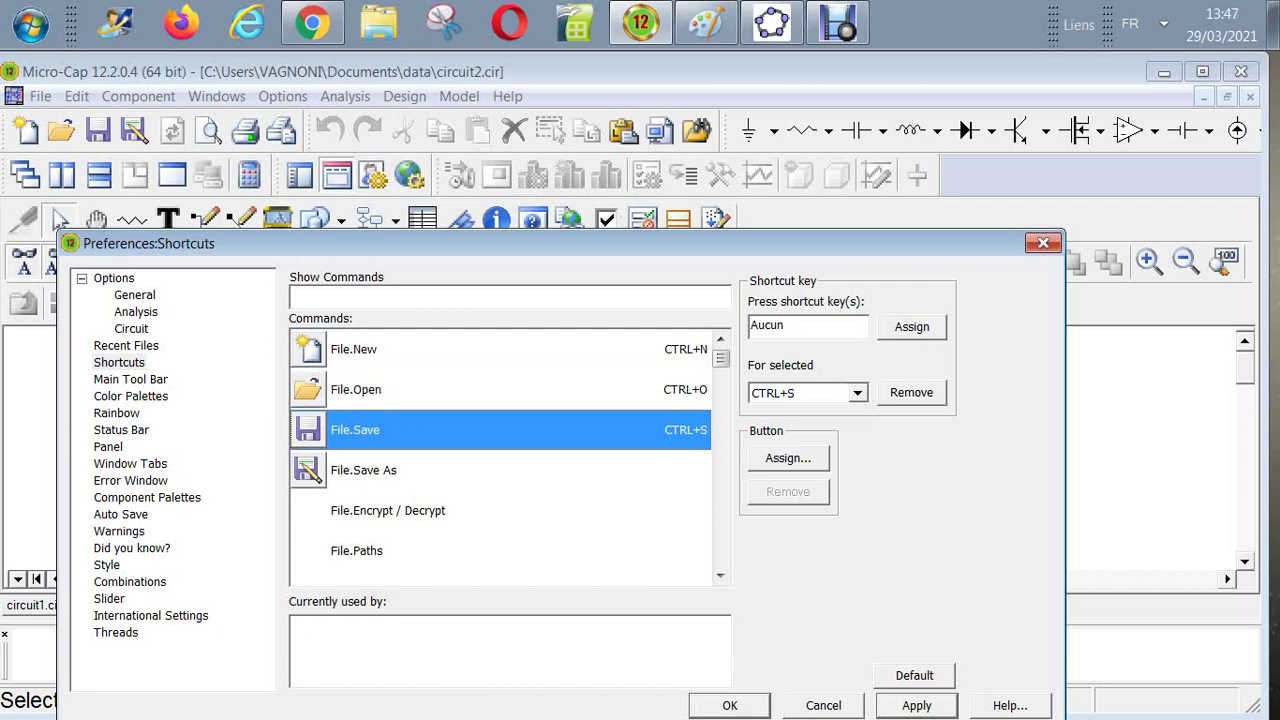
pyautogui.click(355, 389)
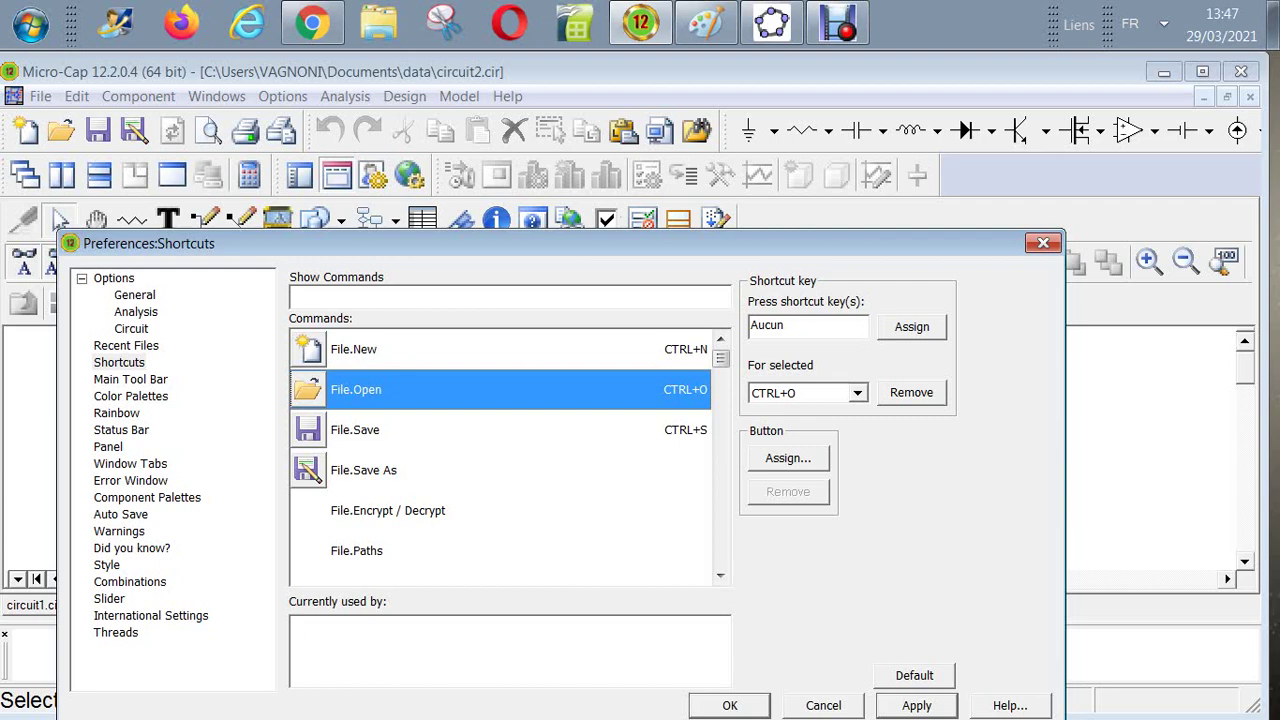
# Step: Examine the shortcuts of the Model commands Auto Scale, Manual Scale, Step Model Parameters and Parts List
pyautogui.moveTo(720, 358); pyautogui.dragTo(720, 451)
pyautogui.click(720, 575)
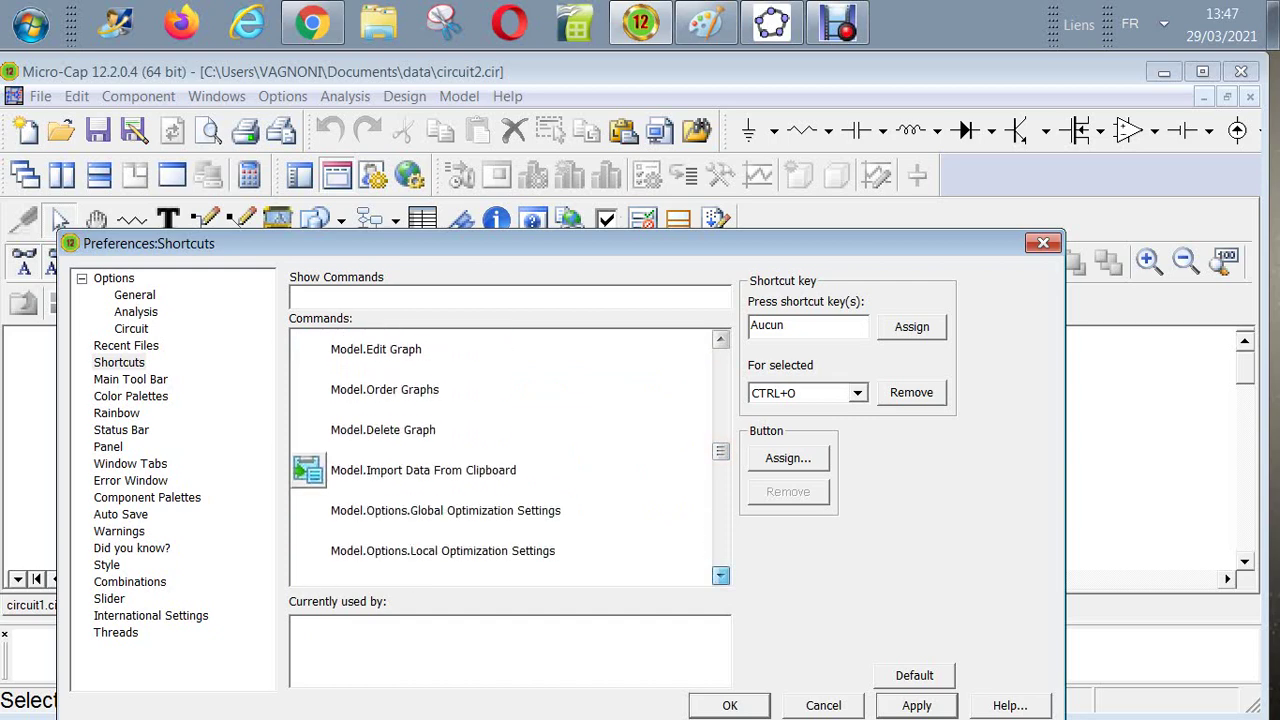
pyautogui.click(720, 575)
pyautogui.click(720, 575)
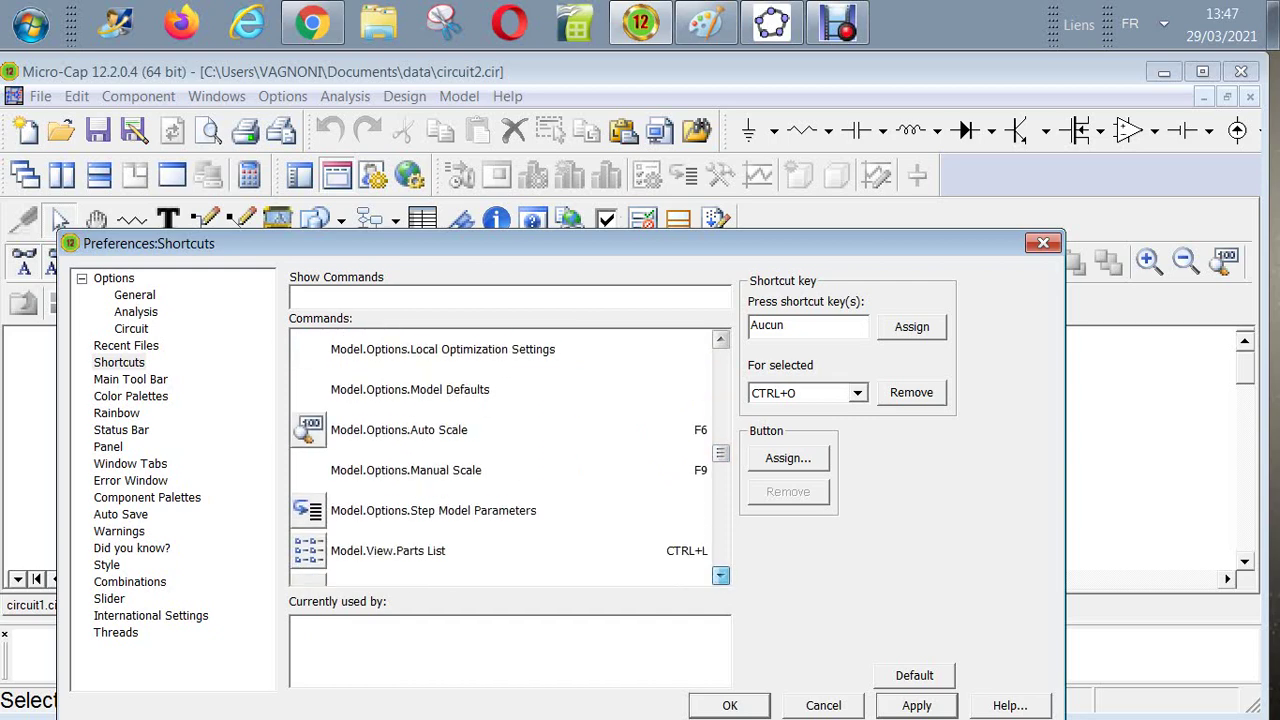
pyautogui.click(720, 575)
pyautogui.click(720, 575)
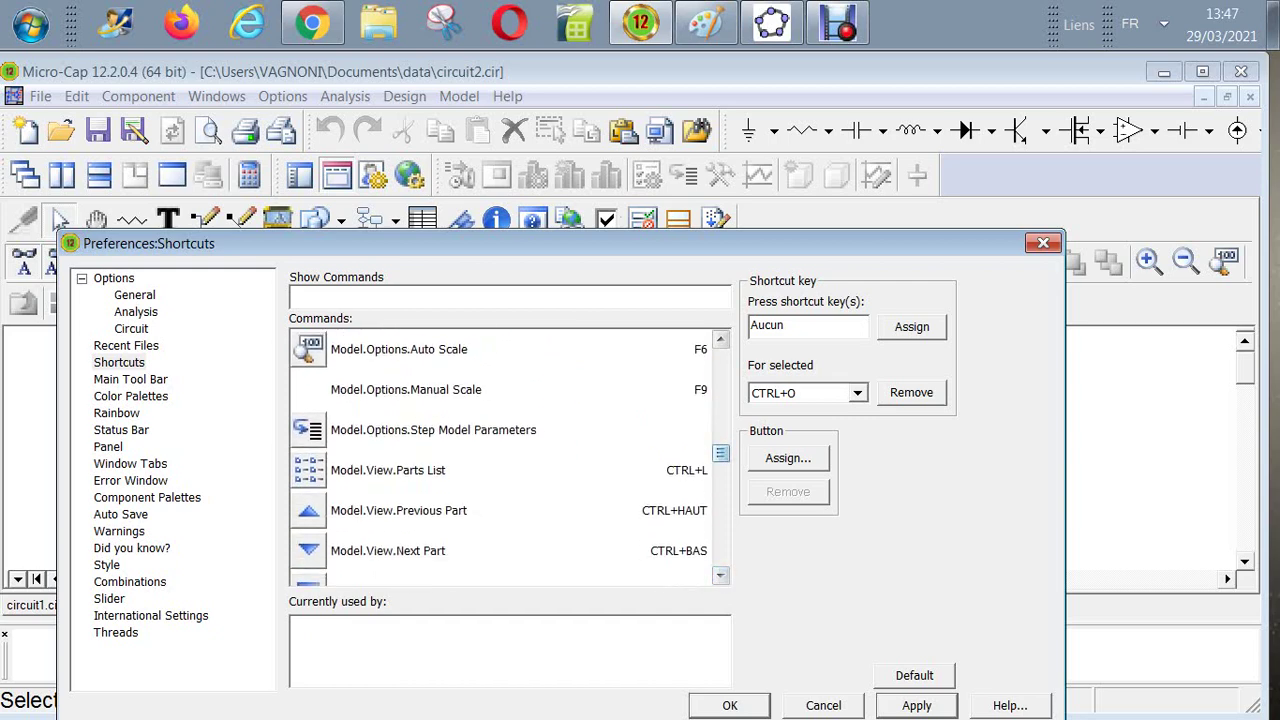
pyautogui.click(400, 349)
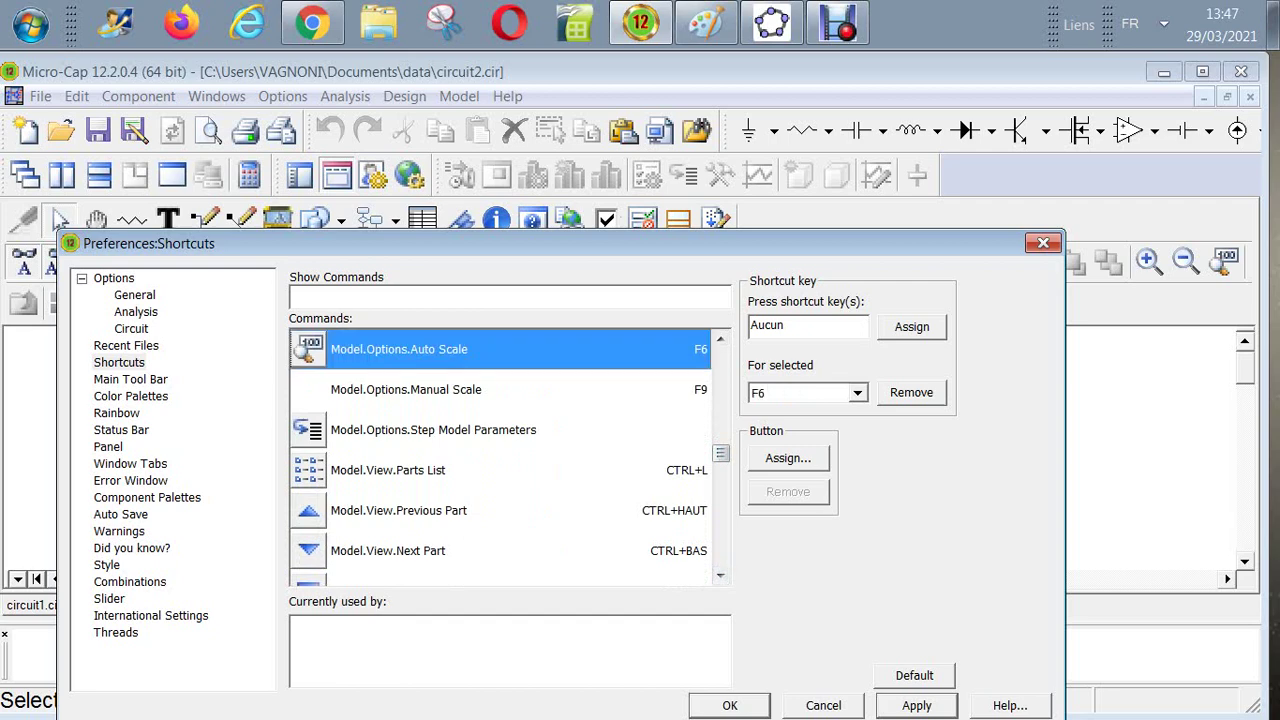
pyautogui.click(406, 390)
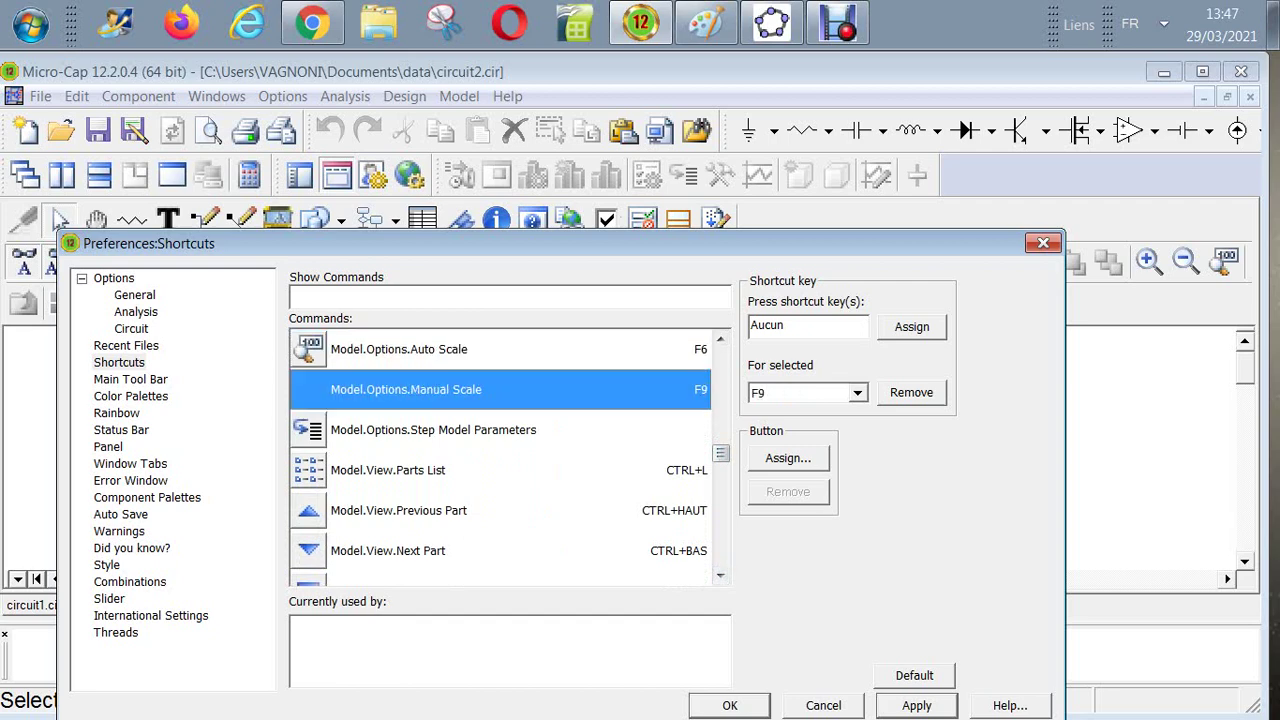
pyautogui.click(433, 430)
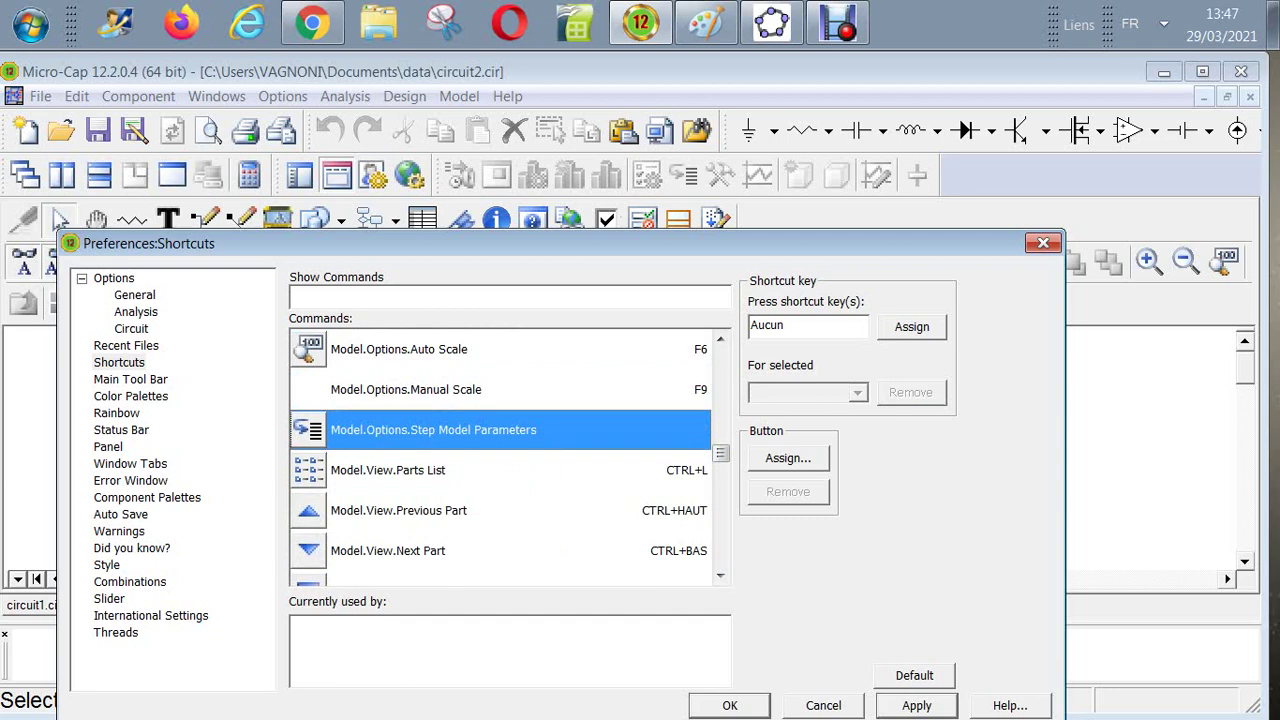
pyautogui.click(388, 470)
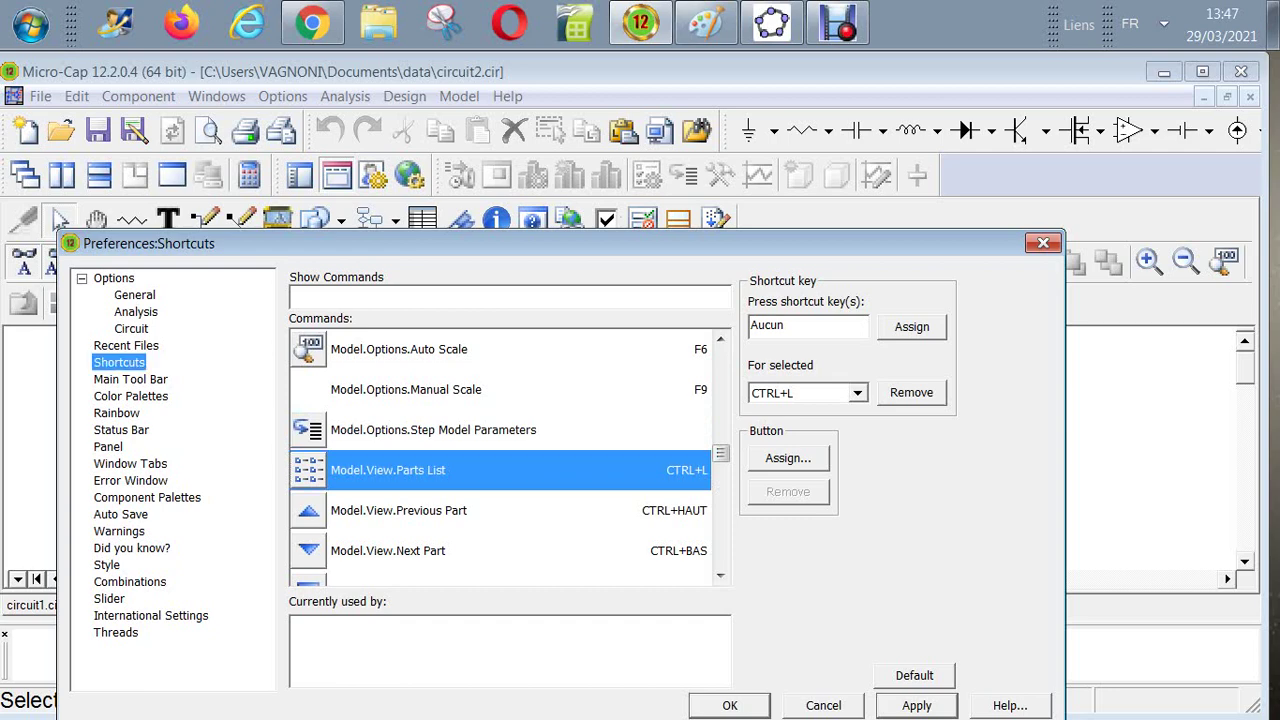
# Step: Review the Main Tool Bar, Color Palettes, Rainbow and Status Bar pages of the preferences
pyautogui.click(130, 379)
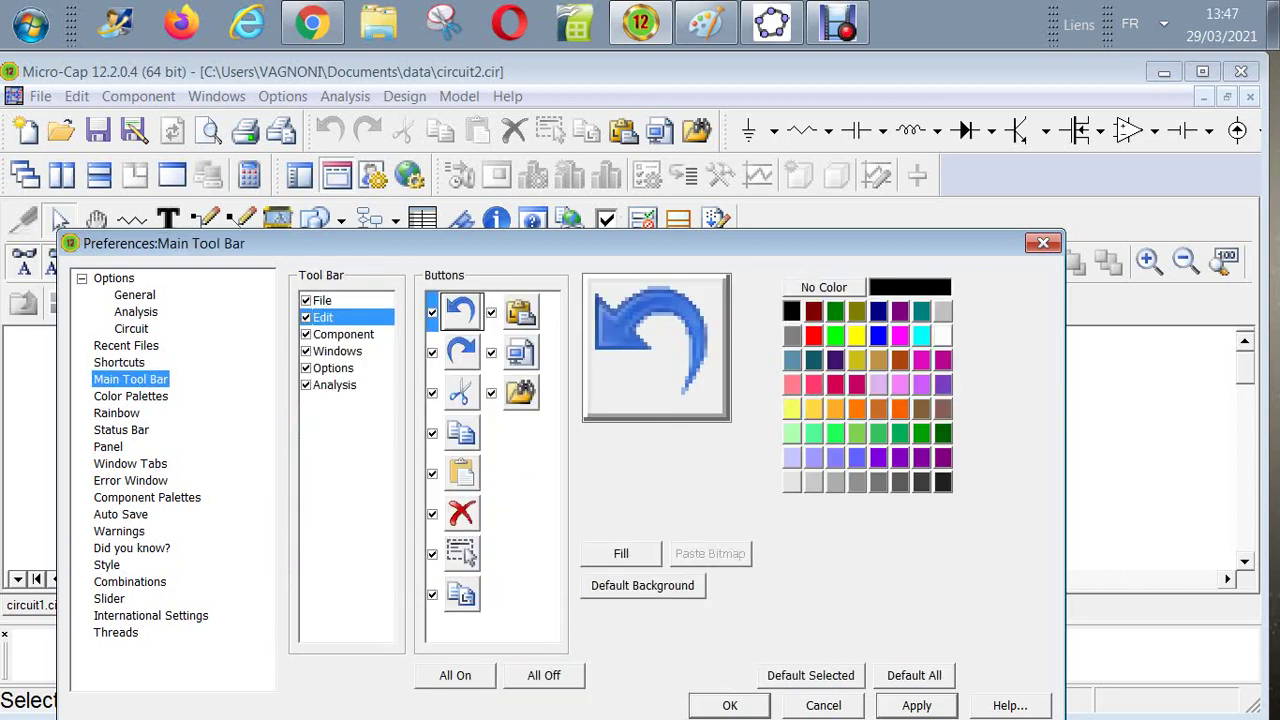
pyautogui.click(130, 396)
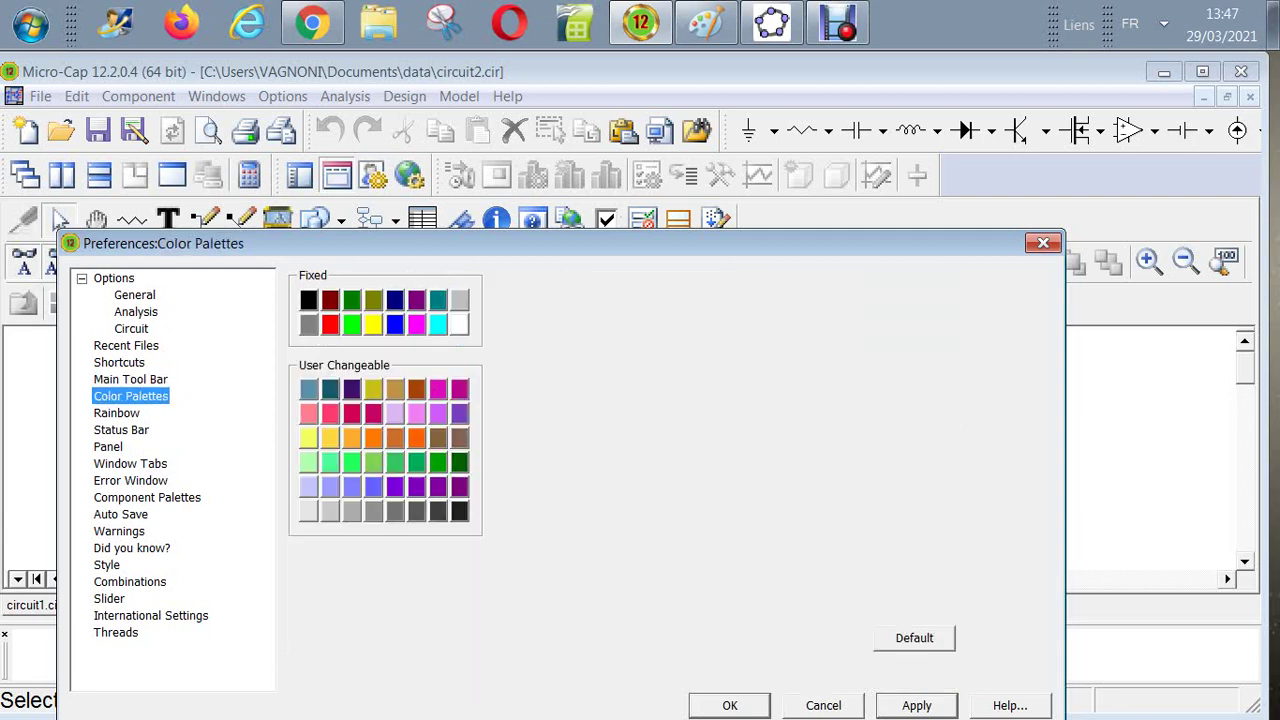
pyautogui.click(116, 413)
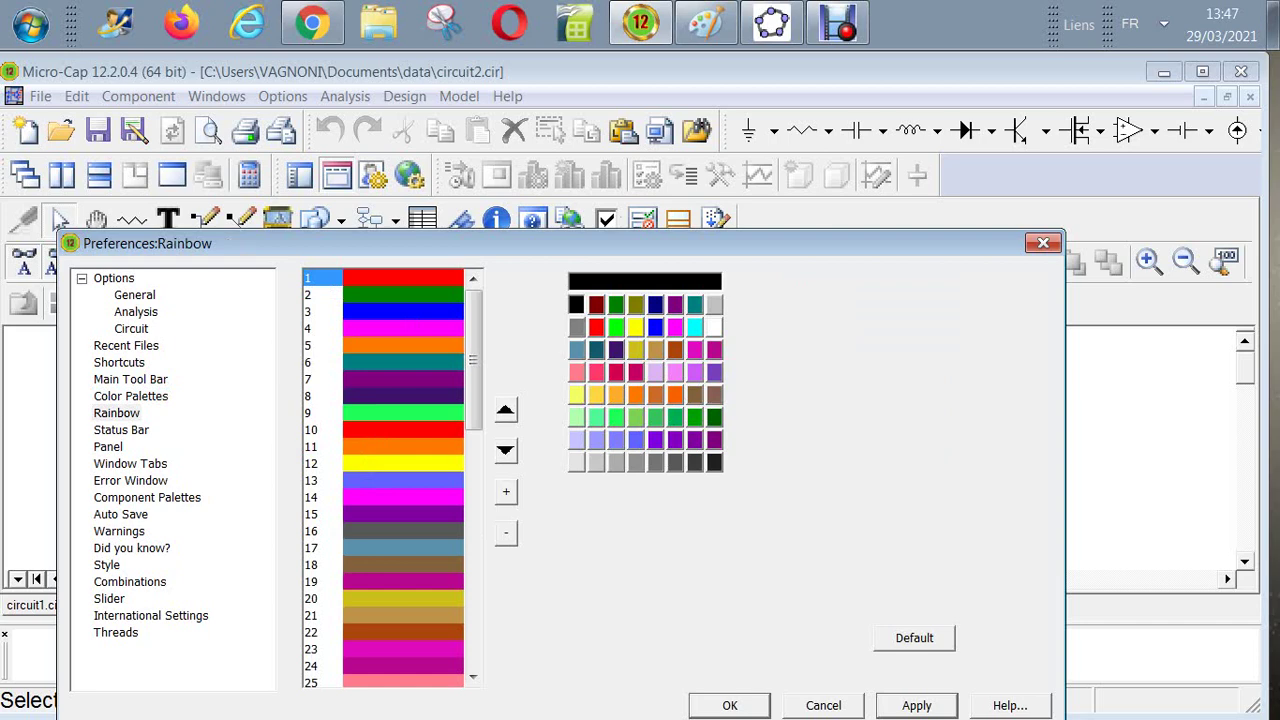
pyautogui.click(116, 413)
pyautogui.click(121, 430)
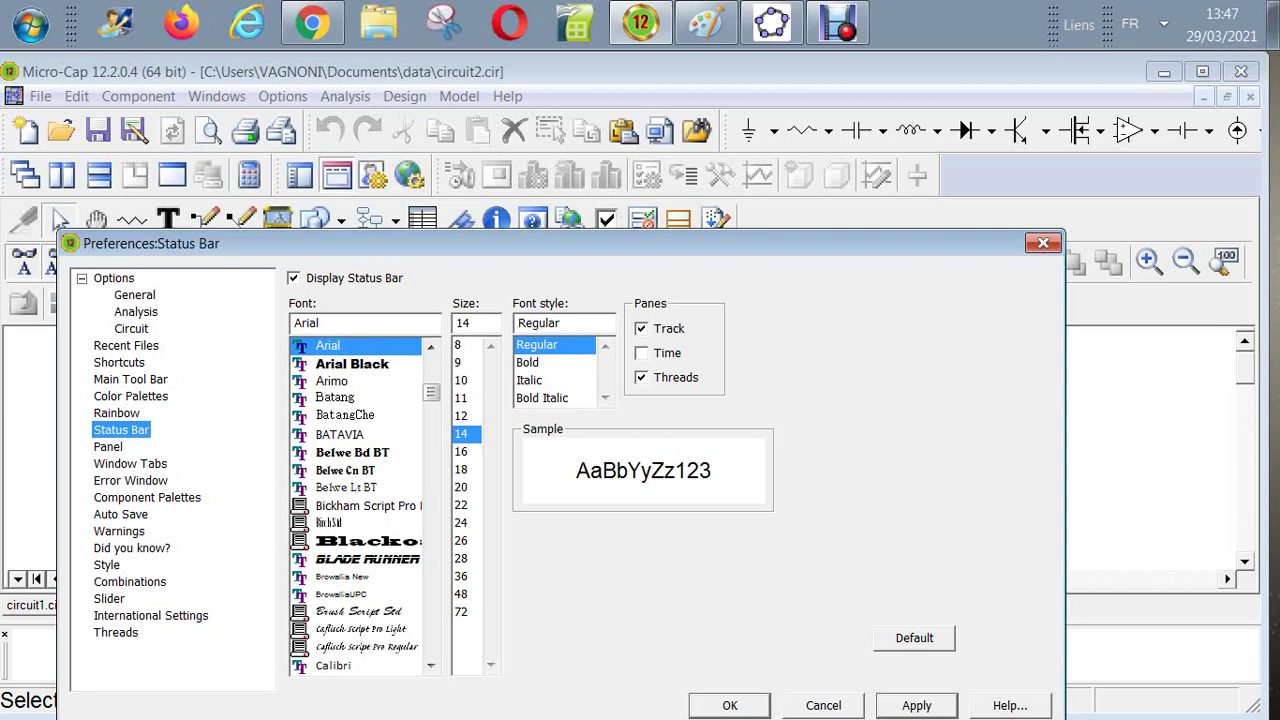
# Step: Disable the Browse and Search pages in the Panel preferences, apply the change and close the preferences
pyautogui.click(108, 446)
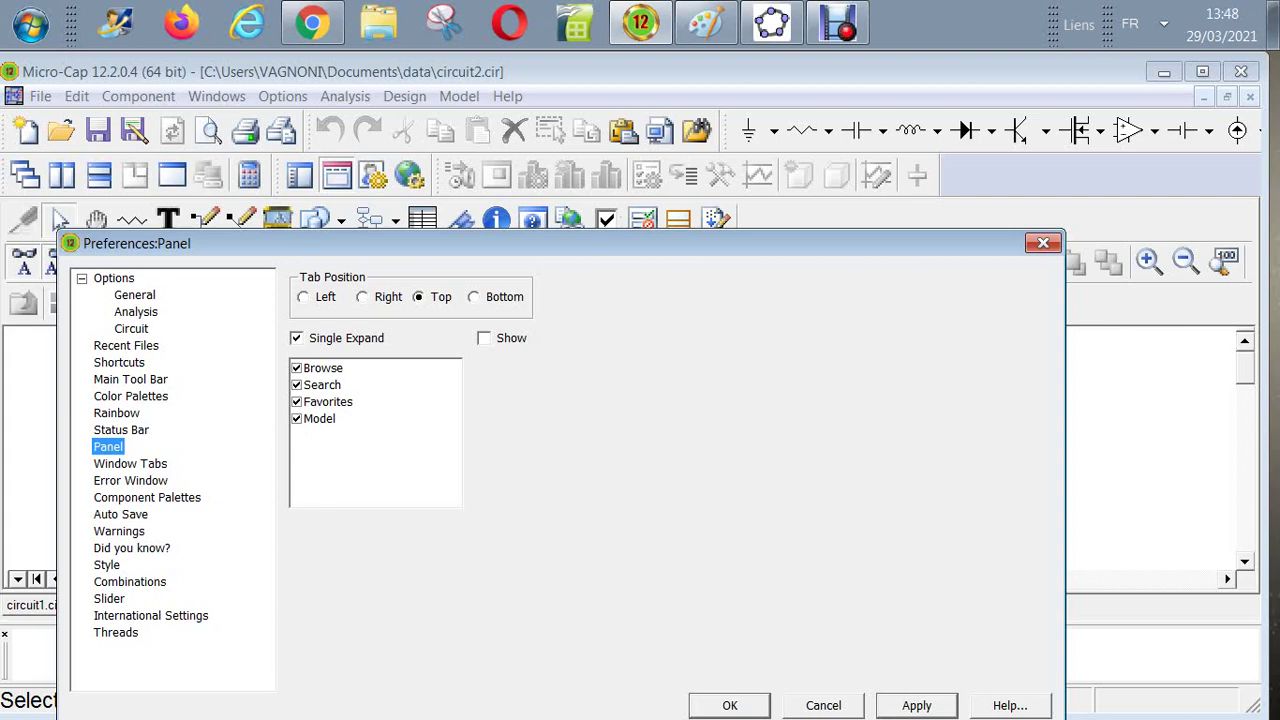
pyautogui.click(297, 368)
pyautogui.click(297, 385)
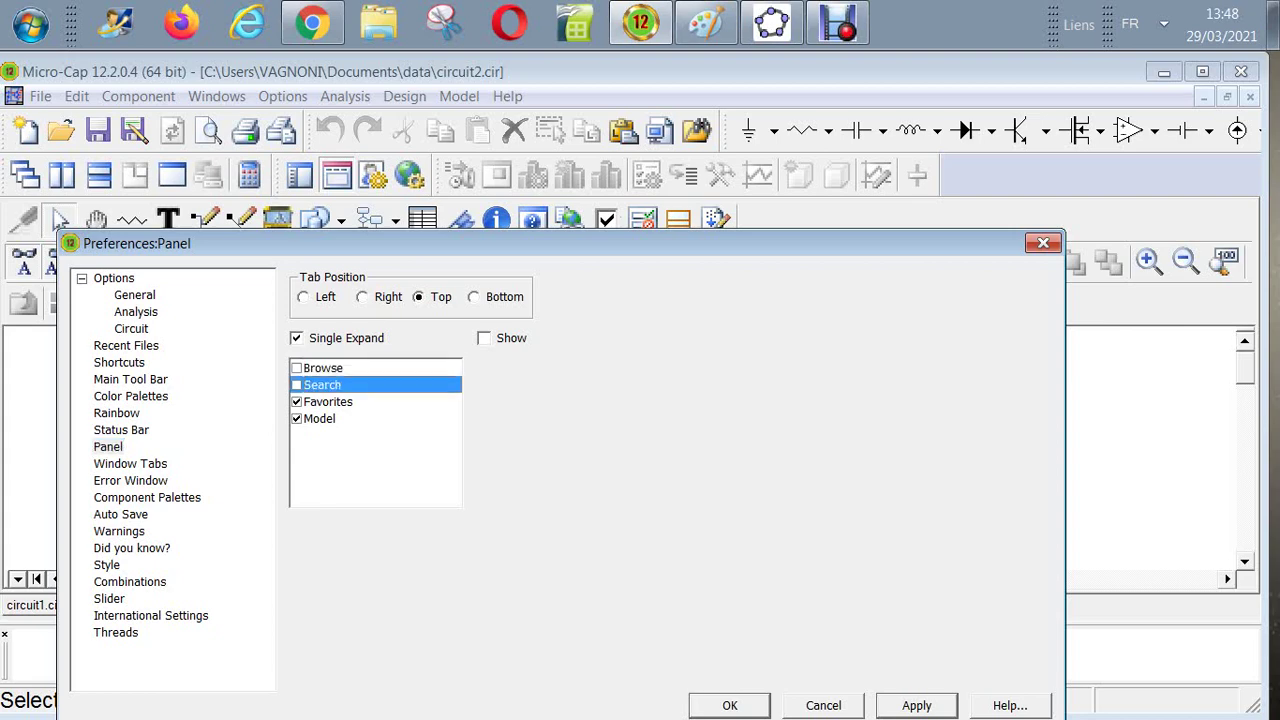
pyautogui.click(917, 706)
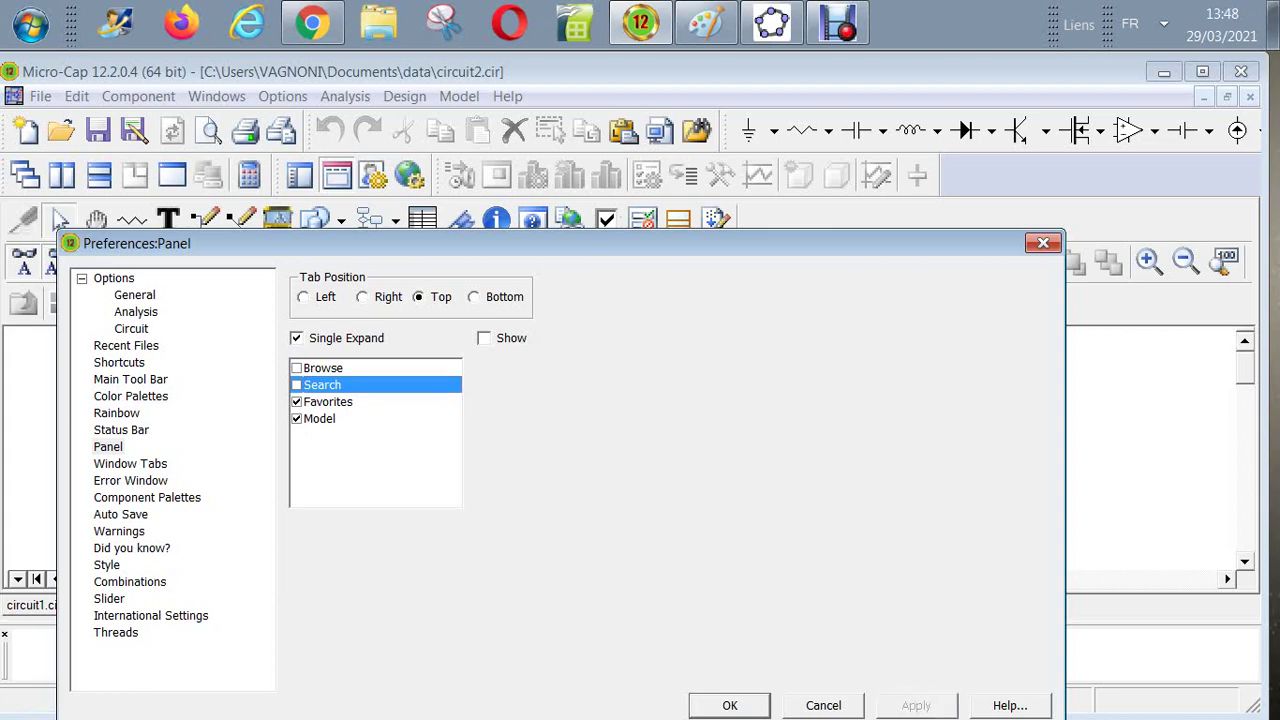
pyautogui.click(730, 706)
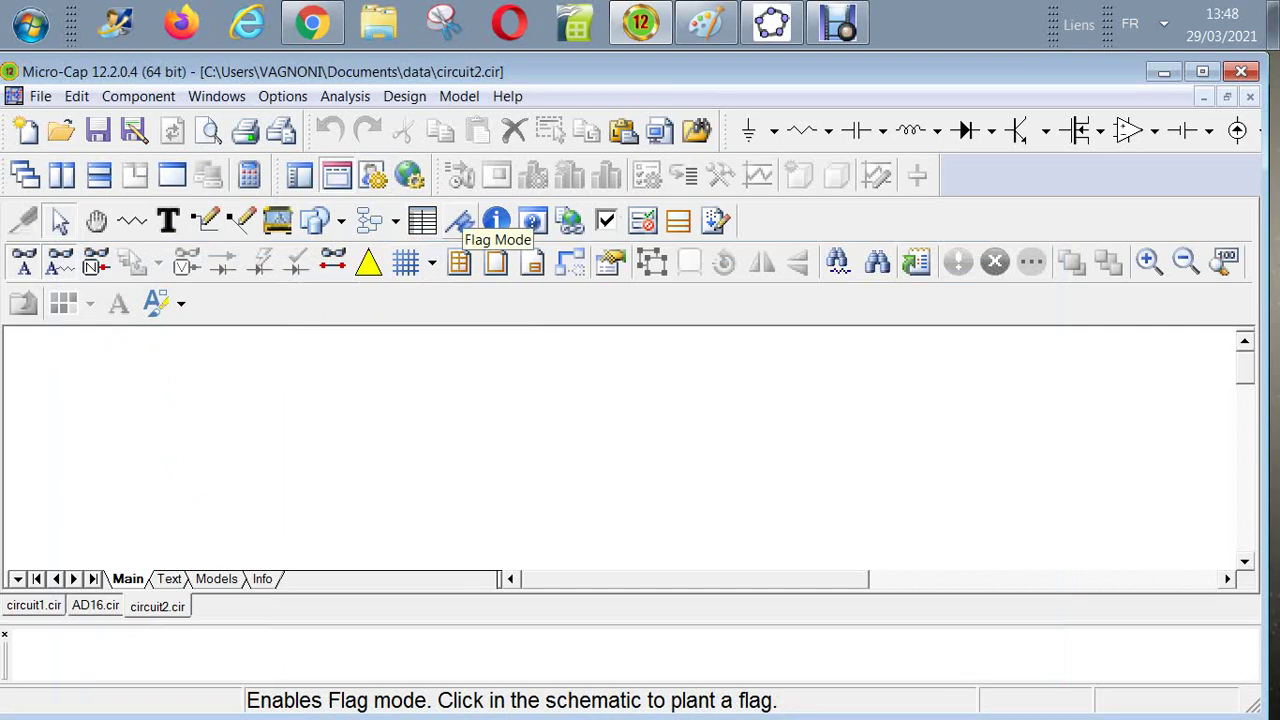
# Step: Show the component panel, enable its Browse and Search pages in the Panel preferences and apply the change
pyautogui.click(300, 175)
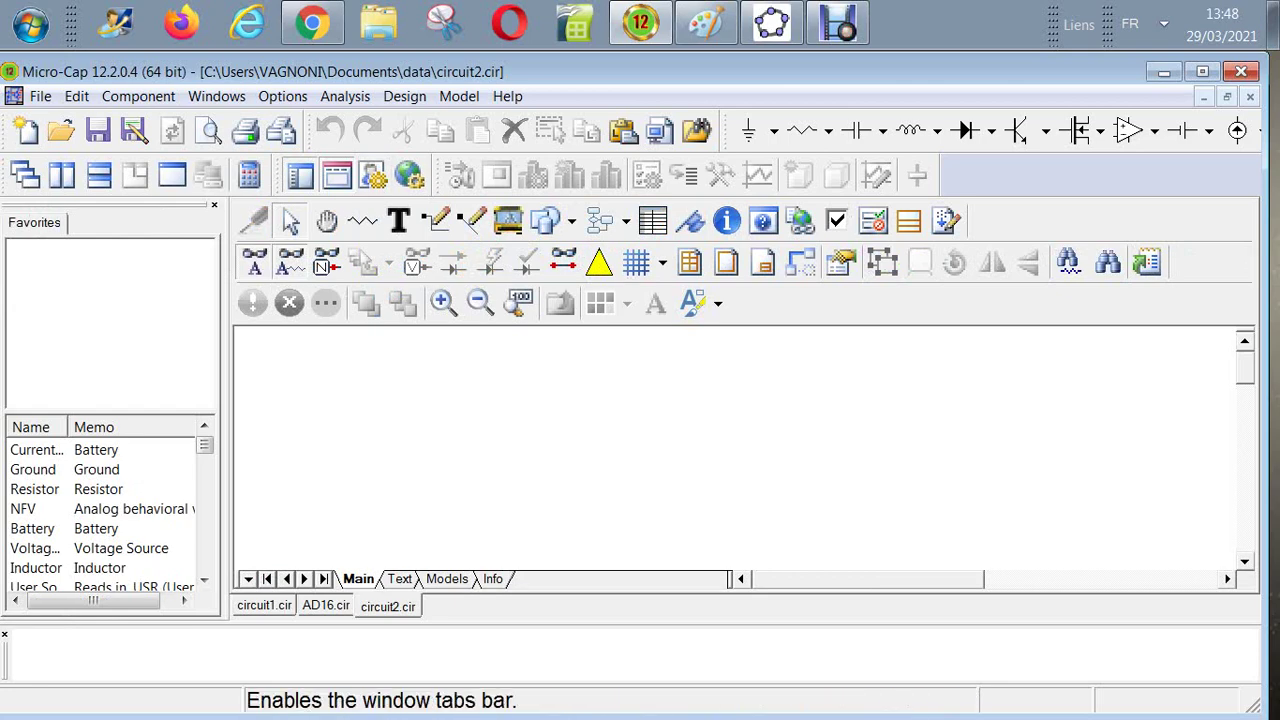
pyautogui.click(373, 175)
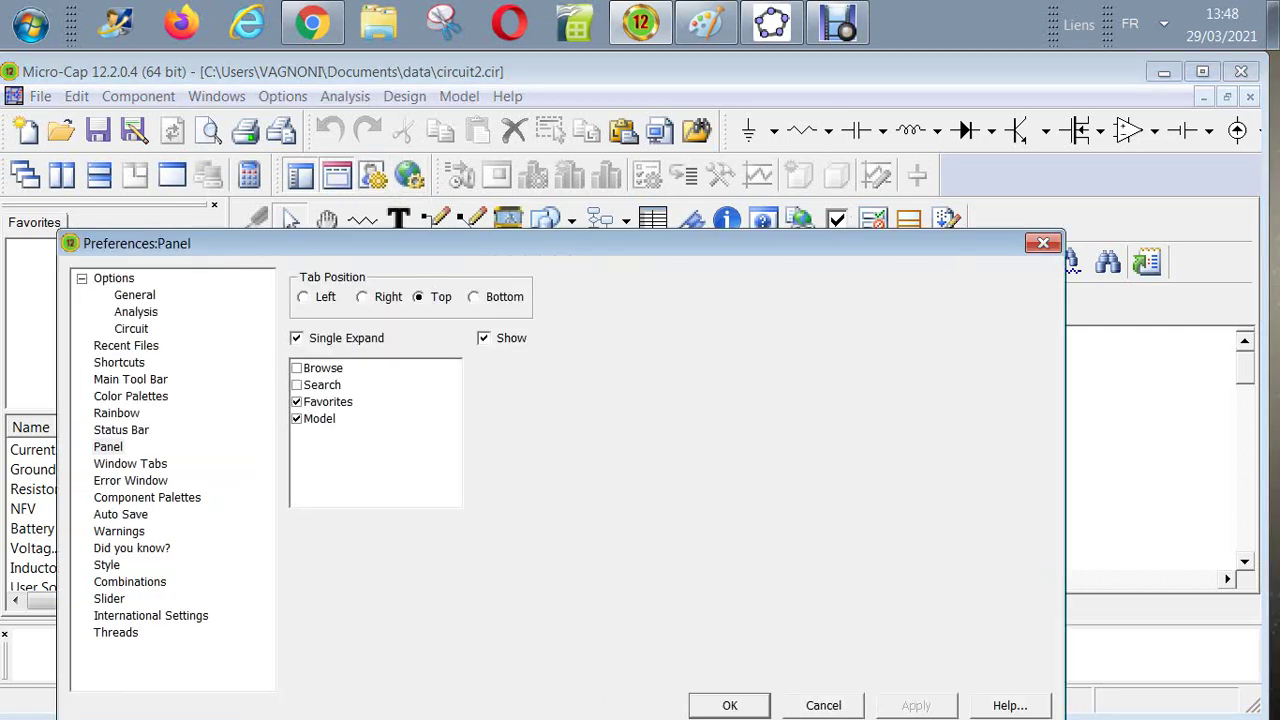
pyautogui.click(322, 368)
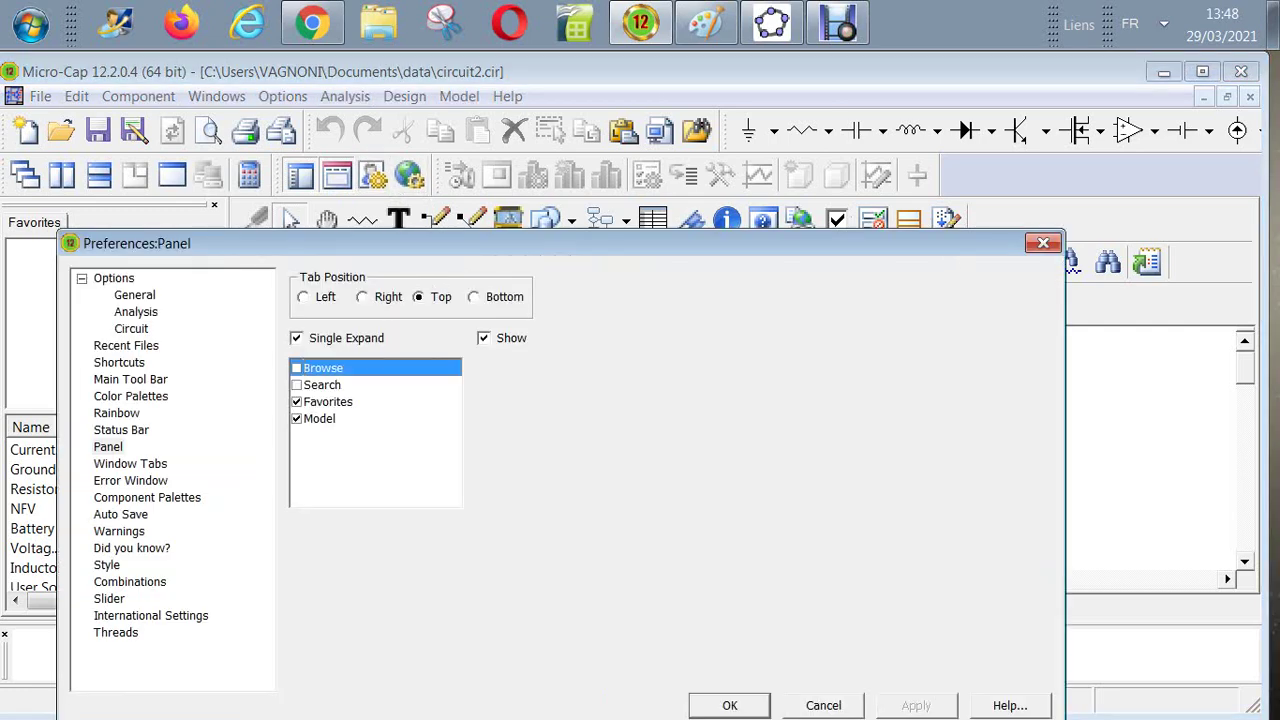
pyautogui.press('space')
pyautogui.click(296, 385)
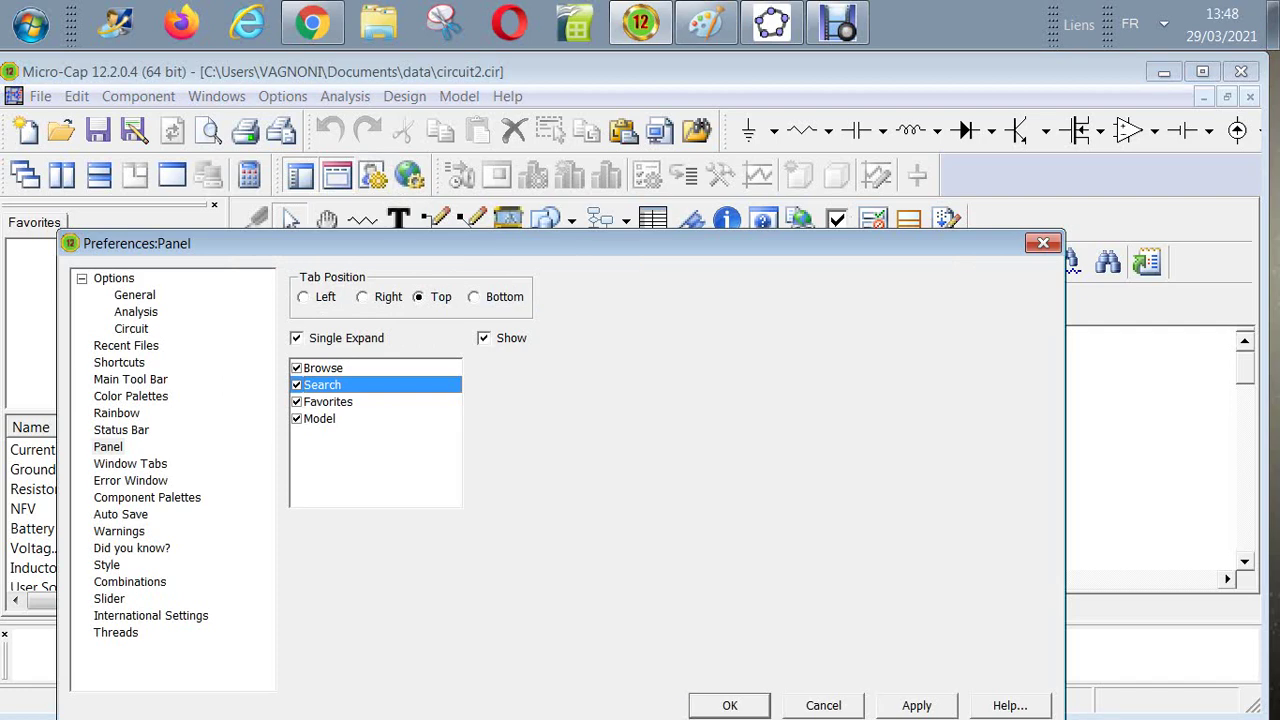
pyautogui.moveTo(300, 243); pyautogui.dragTo(490, 188)
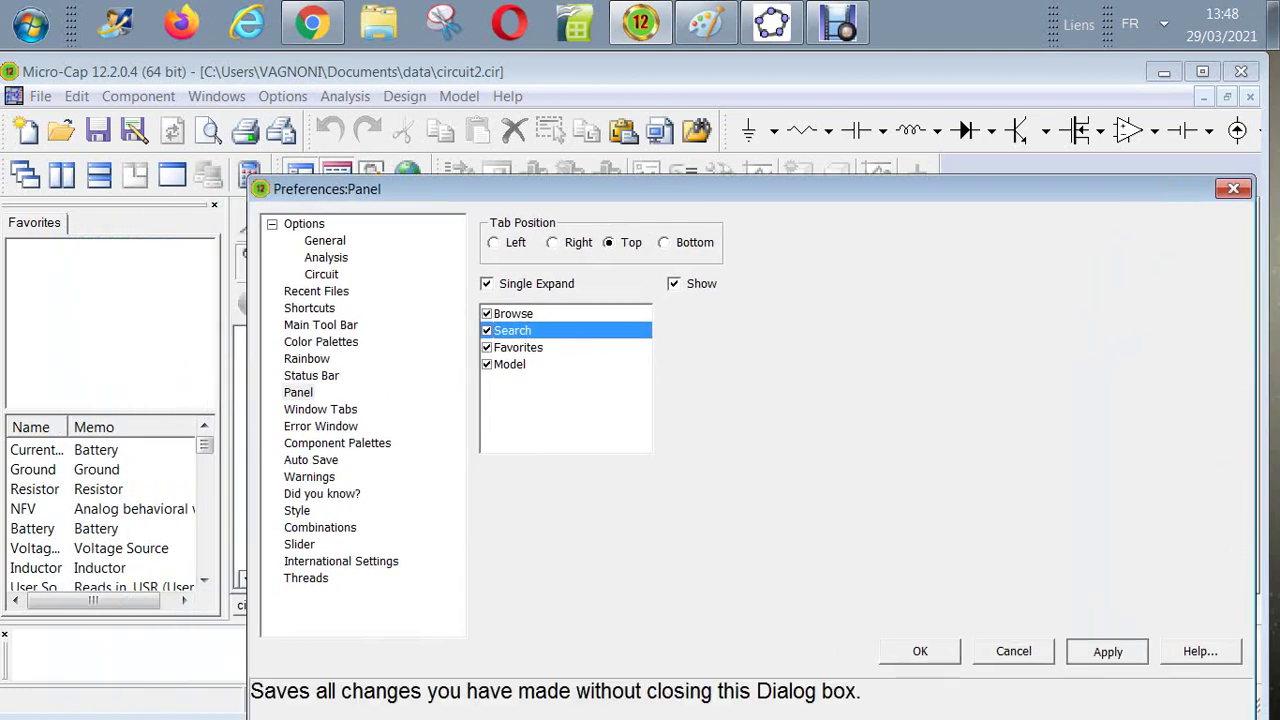
pyautogui.click(1107, 651)
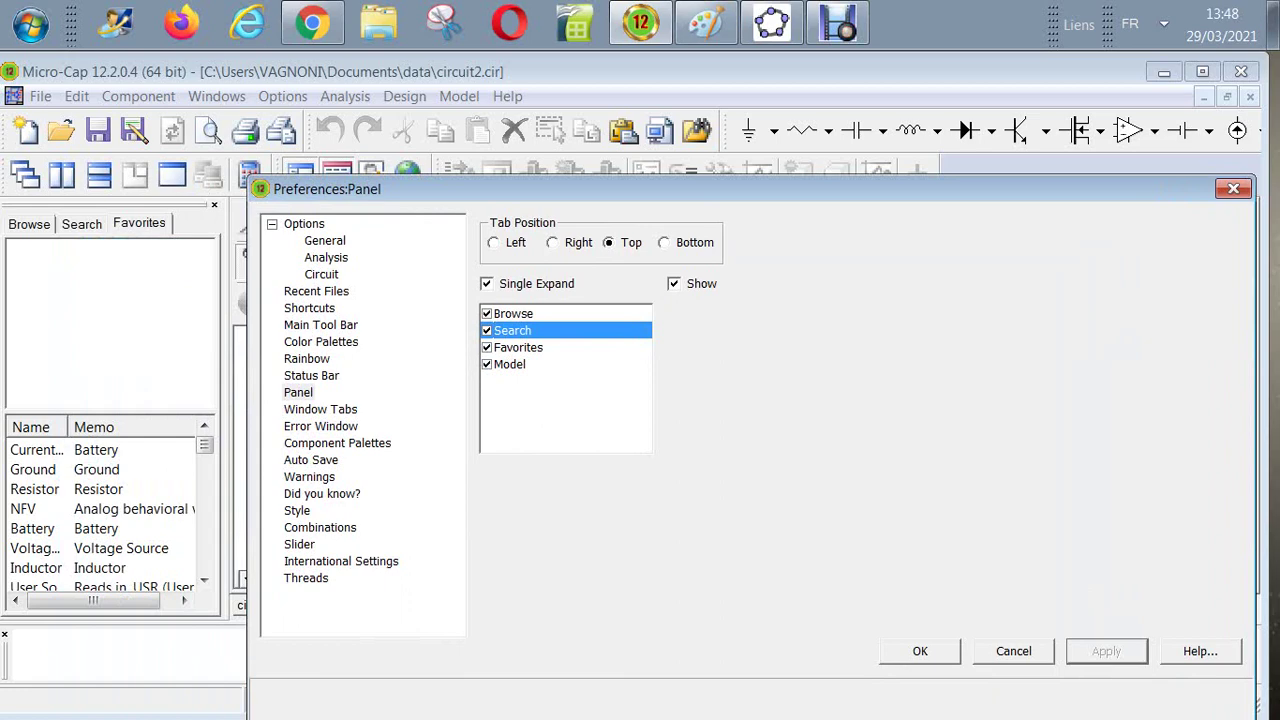
# Step: Go through the preference pages from Main Tool Bar down to Panel
pyautogui.click(320, 325)
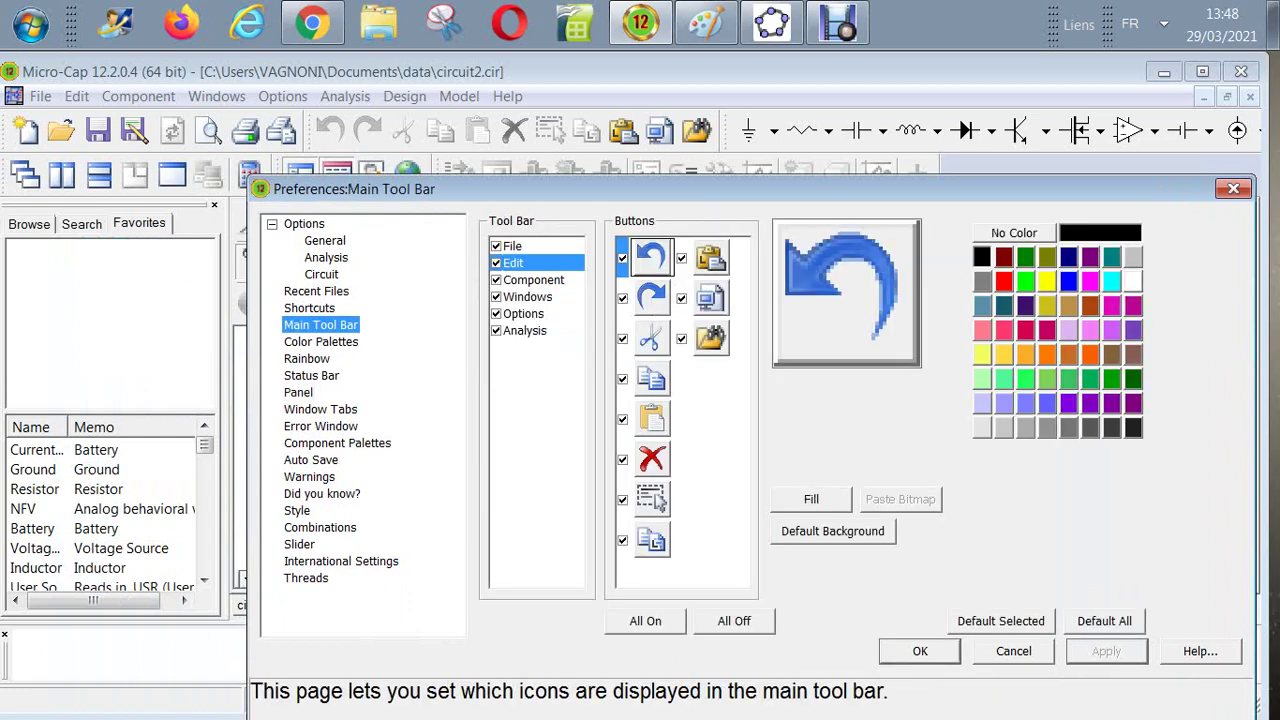
pyautogui.press('Down')
pyautogui.press('Down')
pyautogui.press('Down')
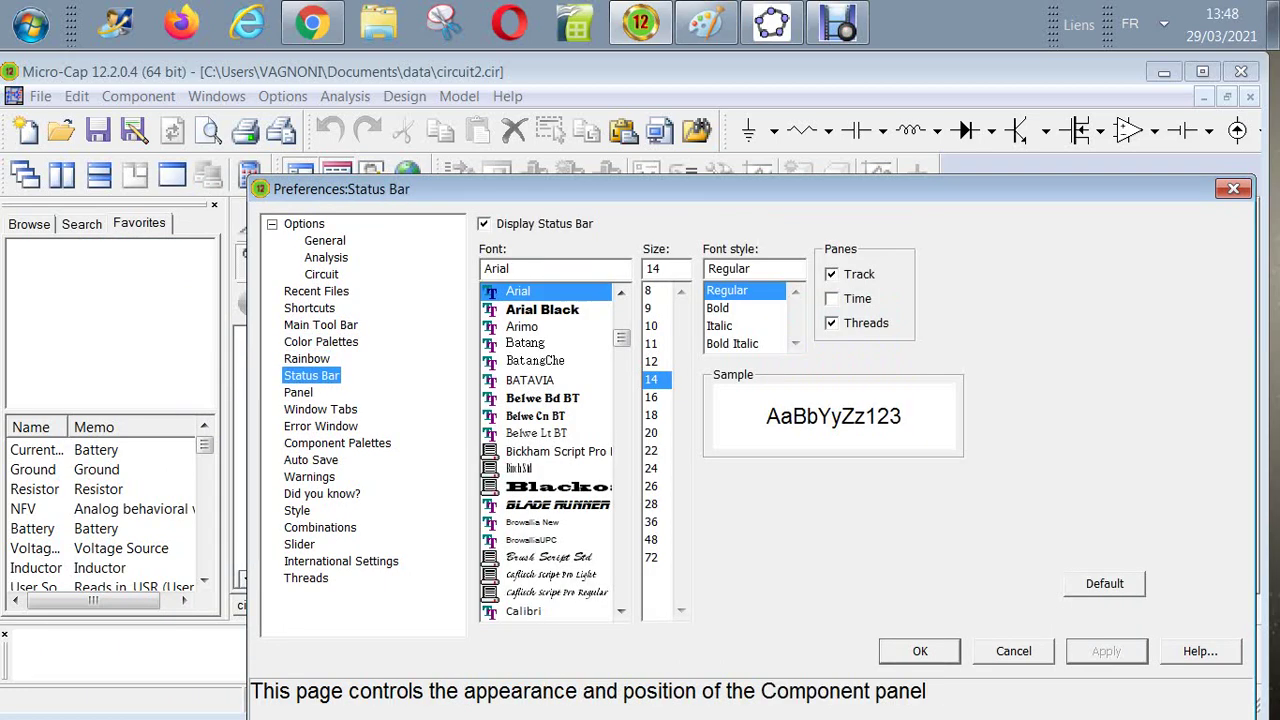
pyautogui.press('Down')
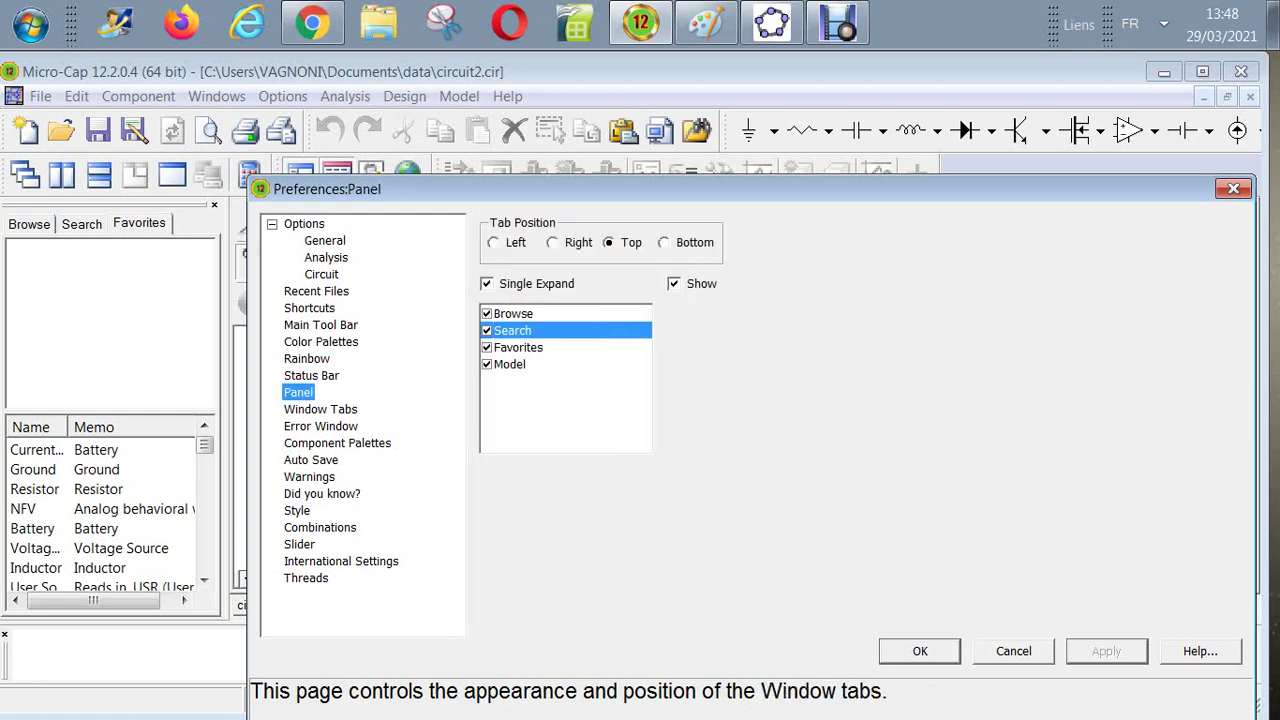
# Step: Review the Window Tabs, Error Window and Component Palettes pages of the preferences
pyautogui.press('Down')
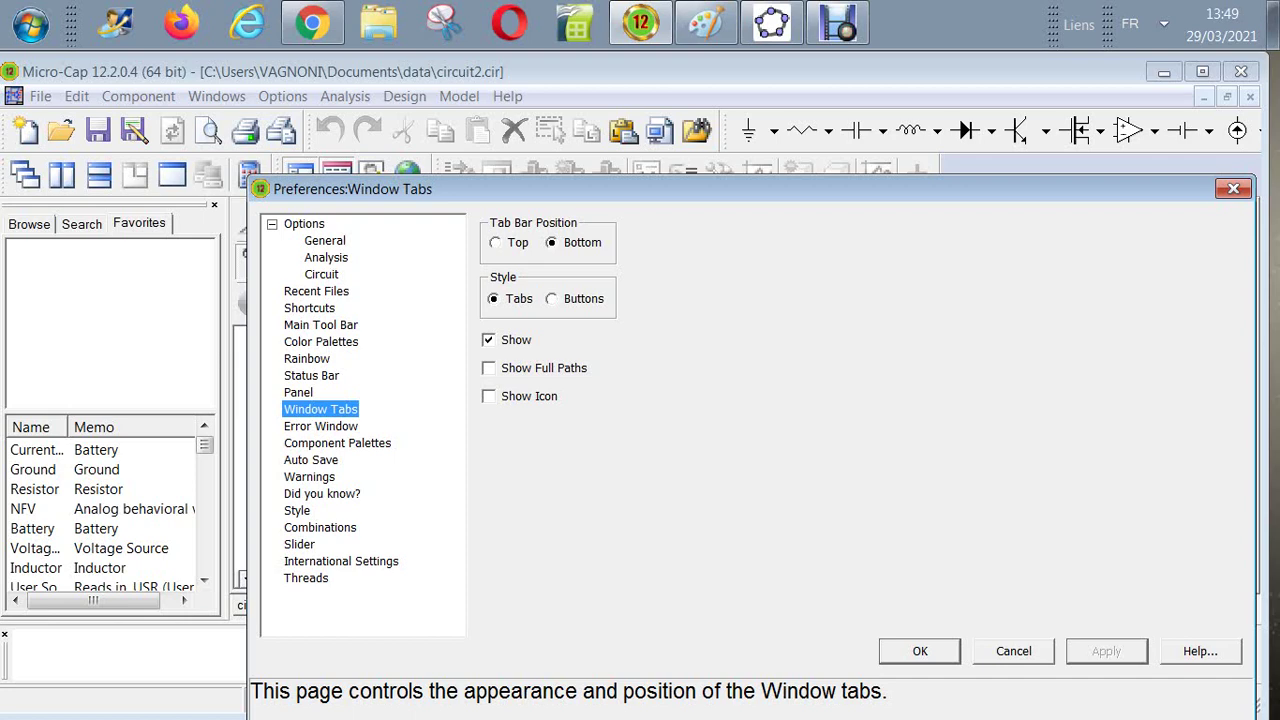
pyautogui.click(320, 426)
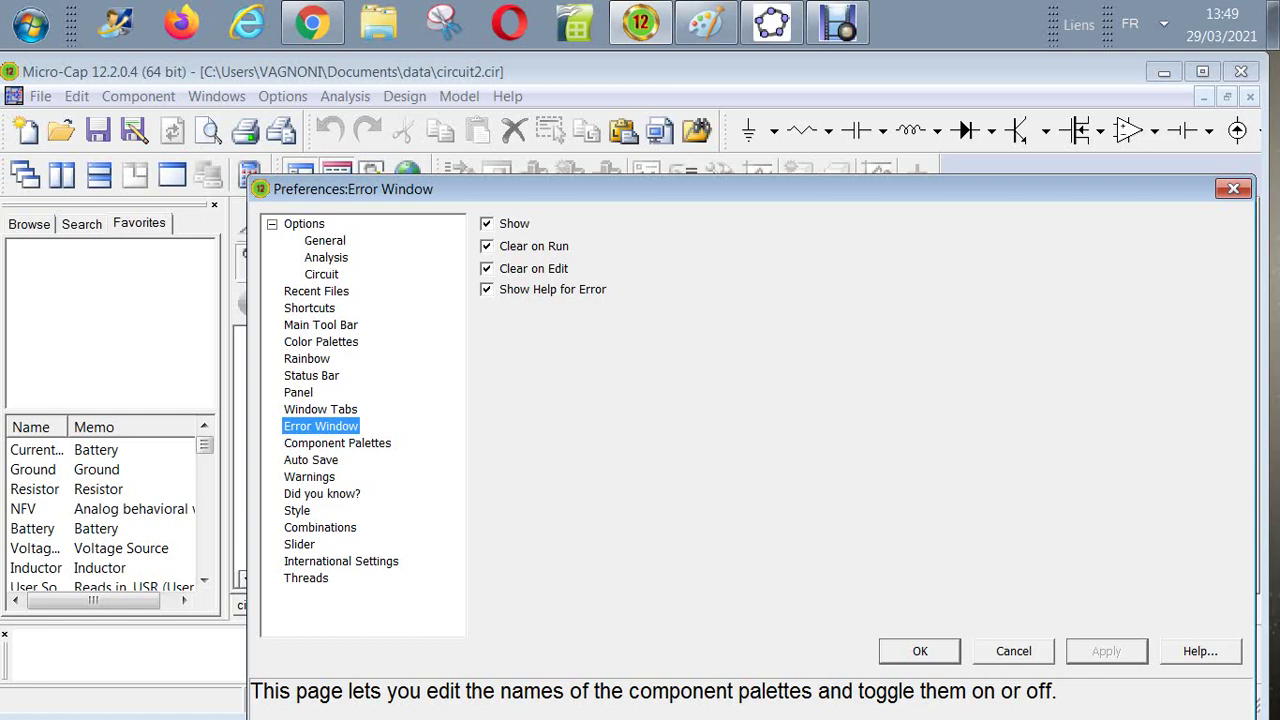
pyautogui.click(337, 443)
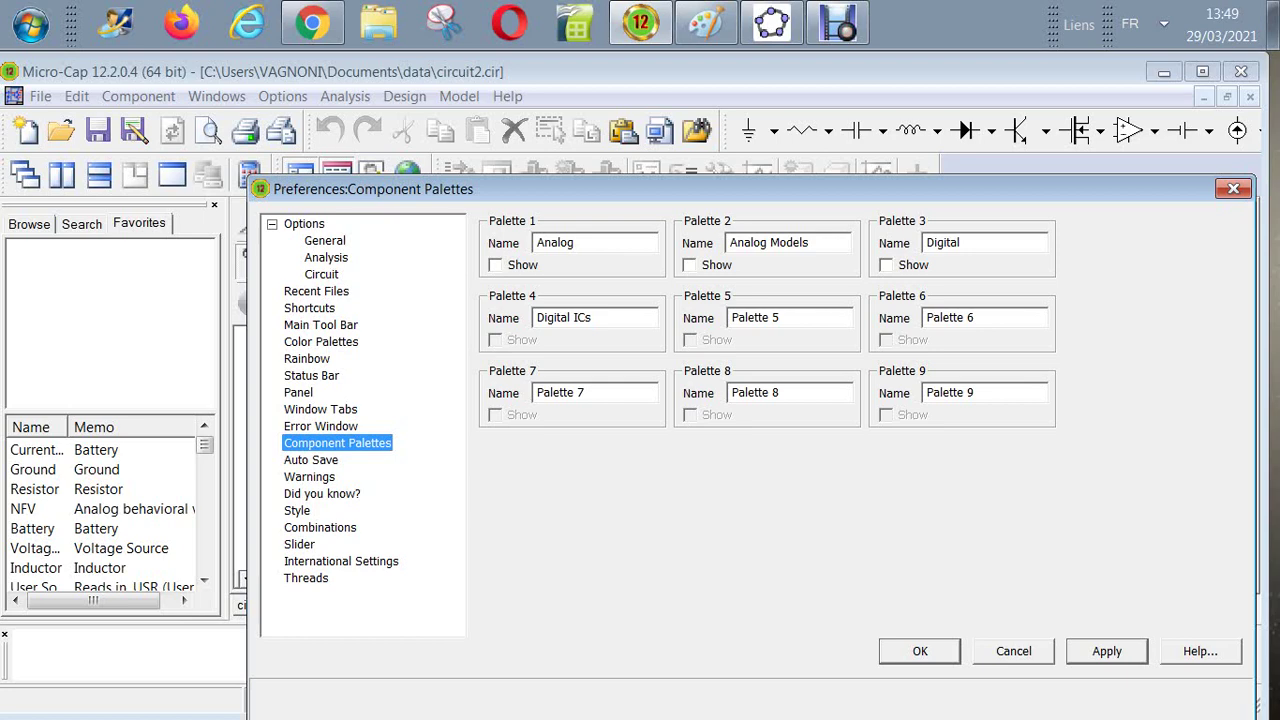
# Step: Turn the Digital component palette on and back off in the Component Palettes preferences, applying each change
pyautogui.click(886, 265)
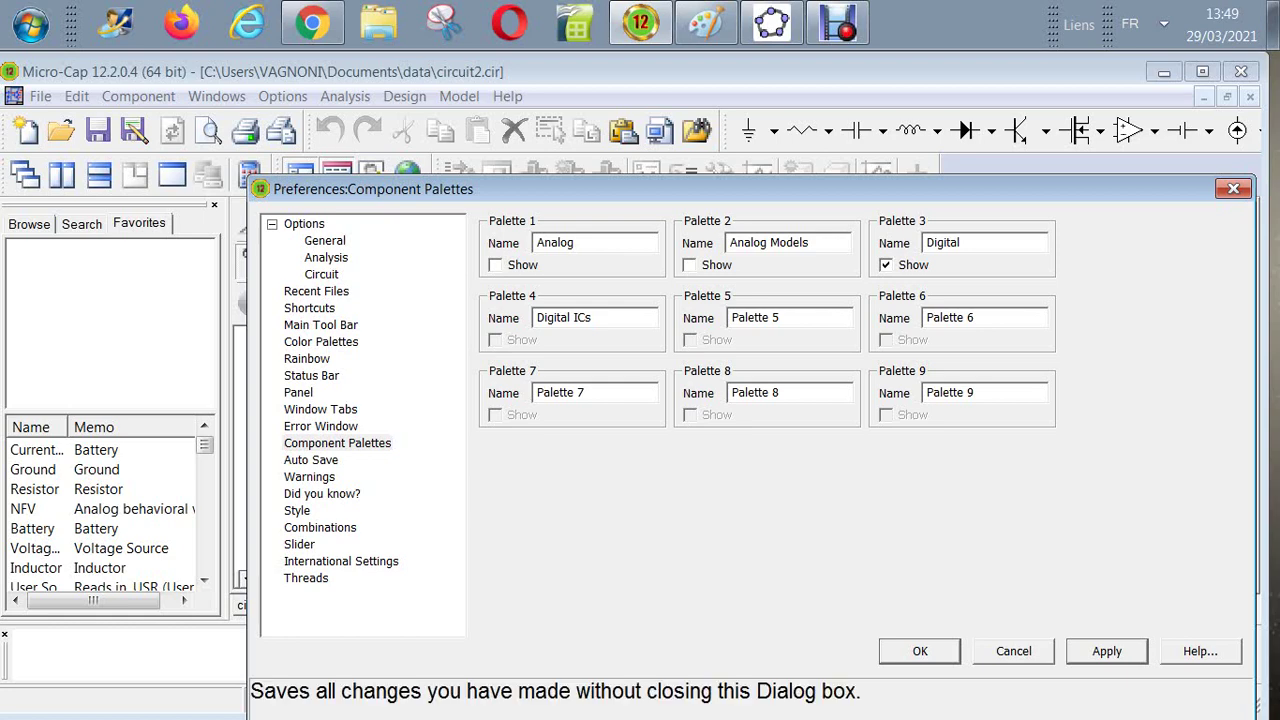
pyautogui.click(1107, 651)
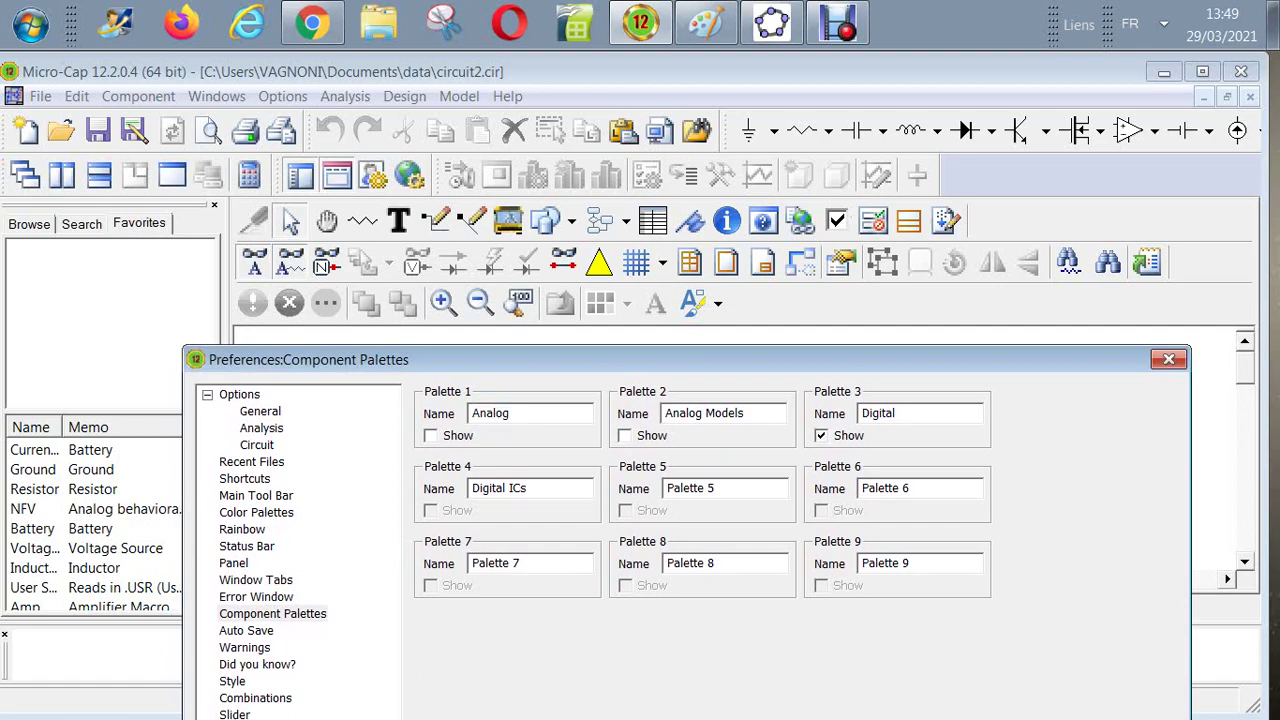
pyautogui.click(821, 435)
pyautogui.moveTo(720, 359); pyautogui.dragTo(704, 222)
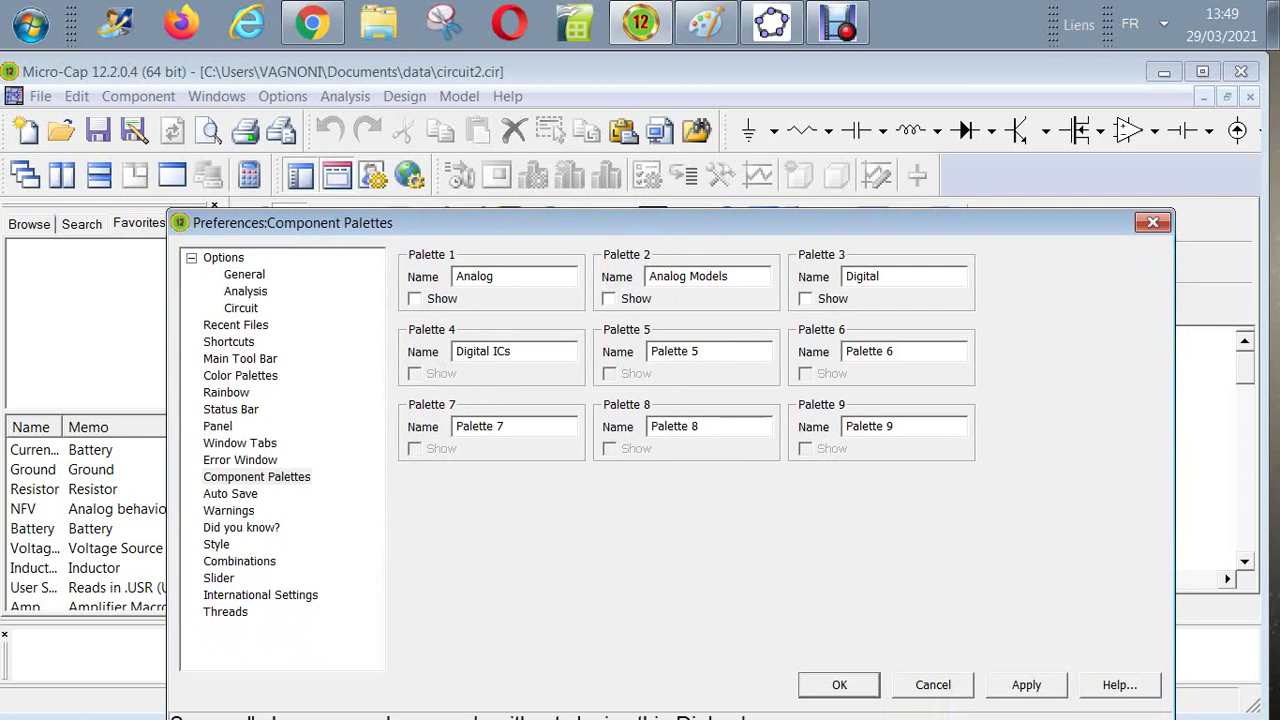
pyautogui.click(1026, 685)
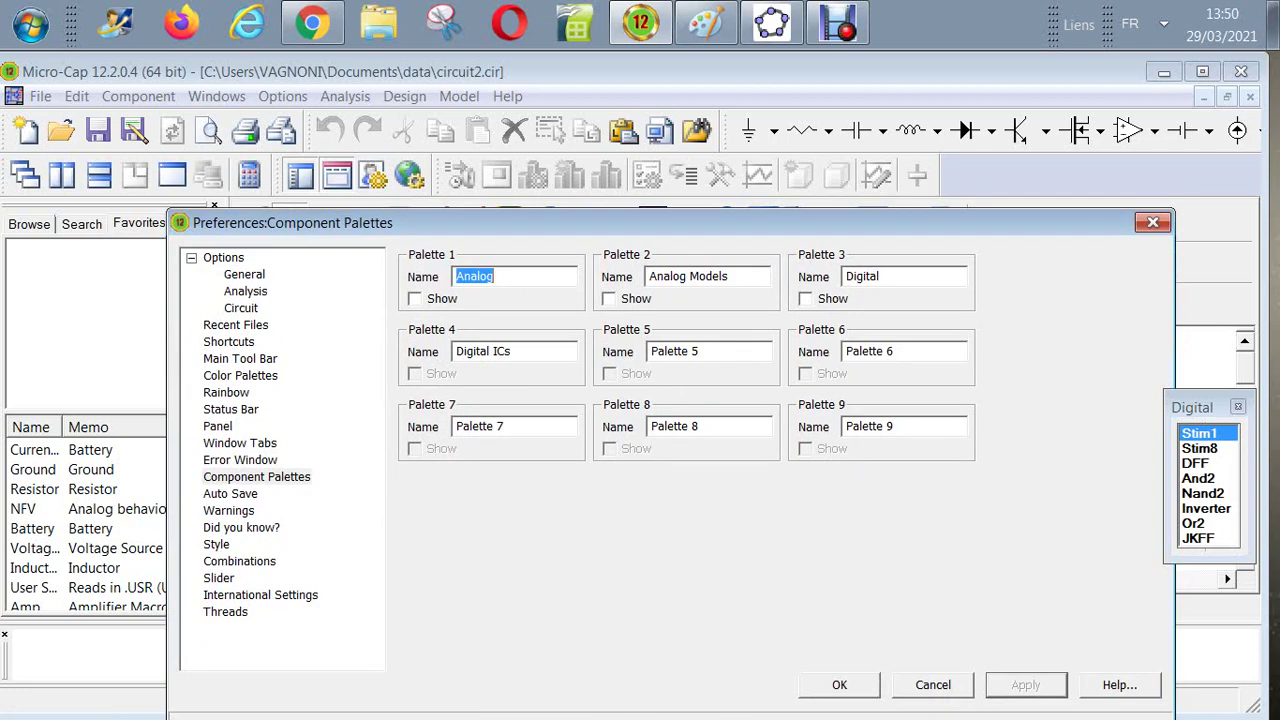
# Step: Enable display of the Digital palette, accept the preferences and move the palette into the drawing area
pyautogui.click(805, 298)
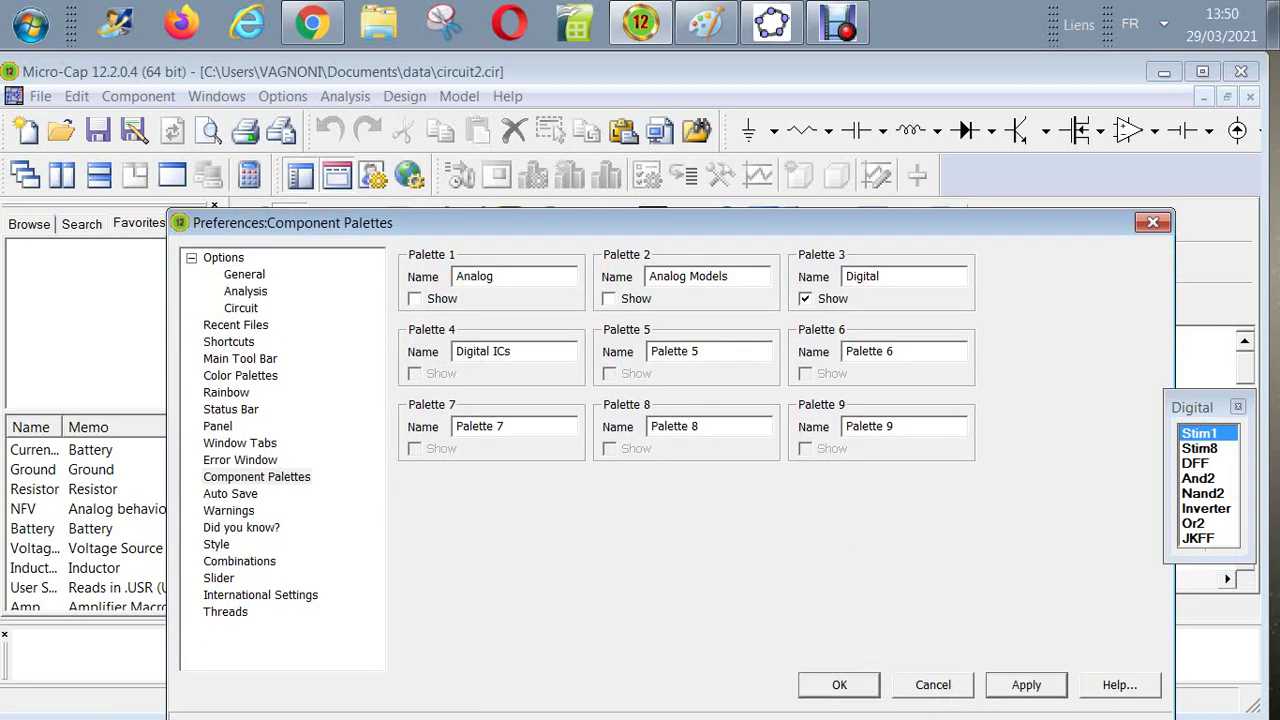
pyautogui.click(805, 298)
pyautogui.hotkey('alt', 'a')
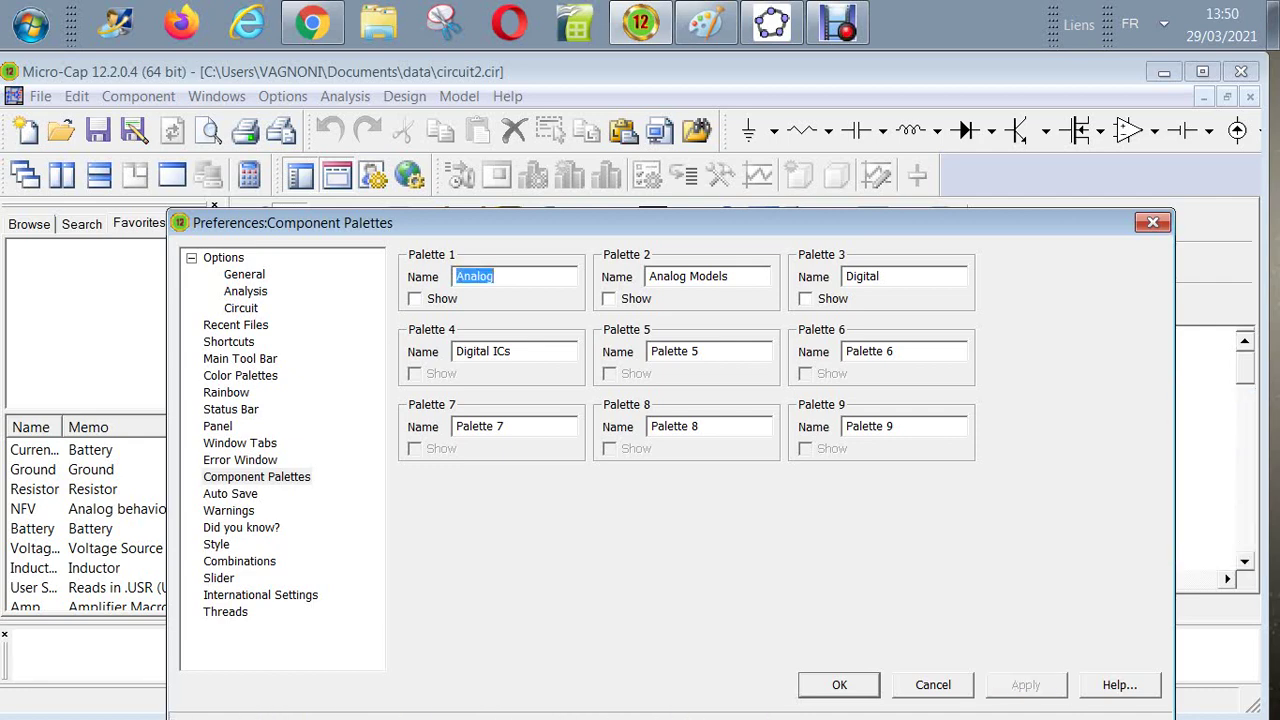
pyautogui.click(805, 298)
pyautogui.click(805, 298)
pyautogui.hotkey('alt', 'a')
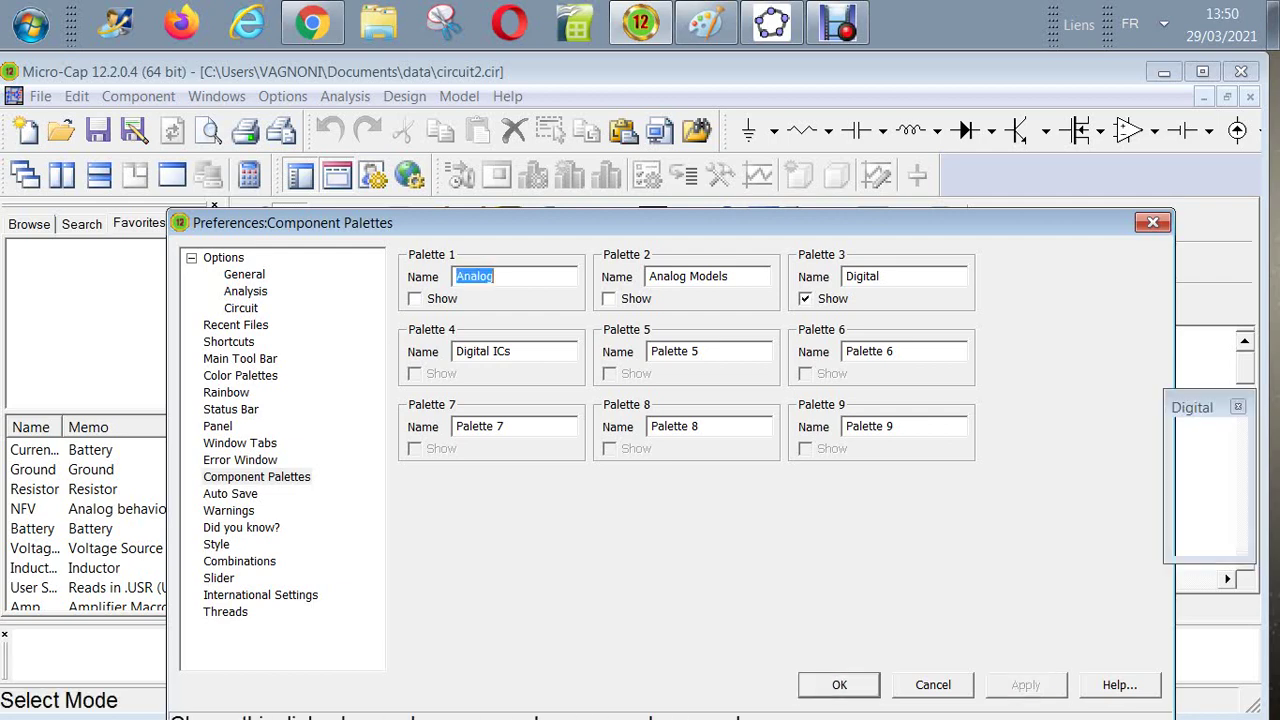
pyautogui.press('Return')
pyautogui.moveTo(1192, 407)
pyautogui.mouseDown()
pyautogui.moveTo(1059, 411)
pyautogui.moveTo(880, 384)
pyautogui.mouseUp()
# Step: Try to place a Stim1 digital stimulus from the Digital palette in the drawing area
pyautogui.click(887, 426)
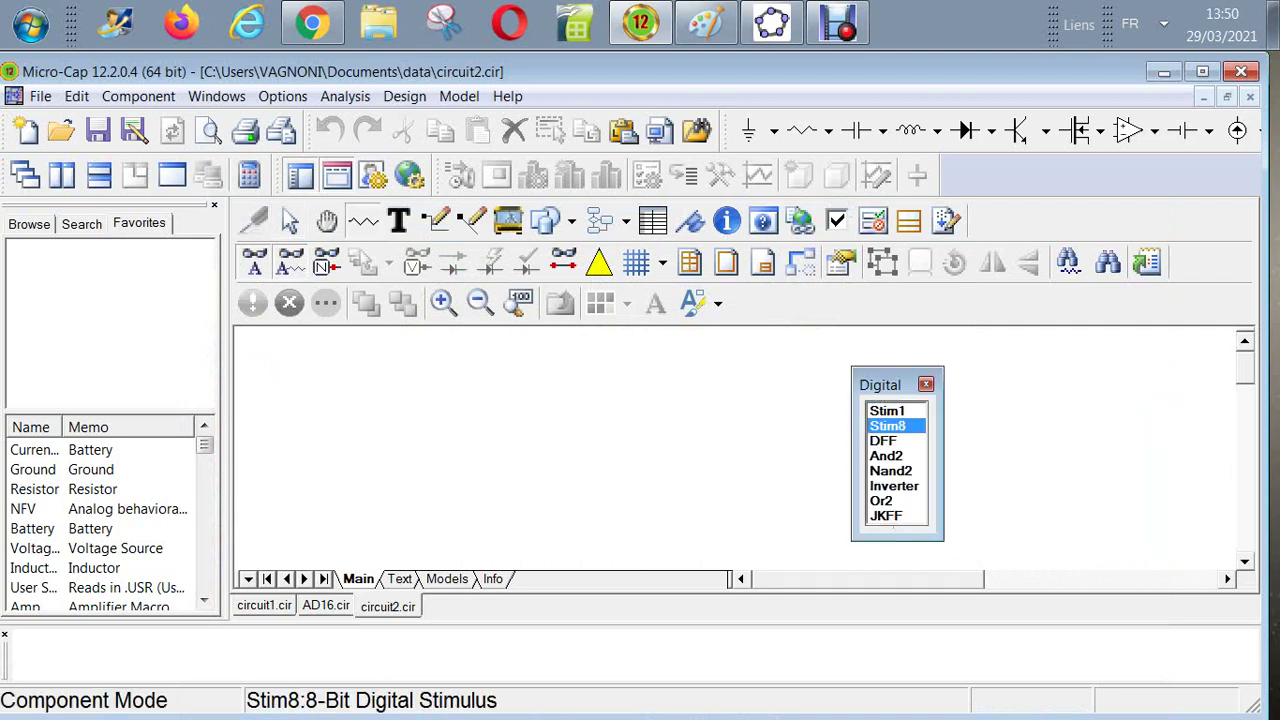
pyautogui.click(887, 411)
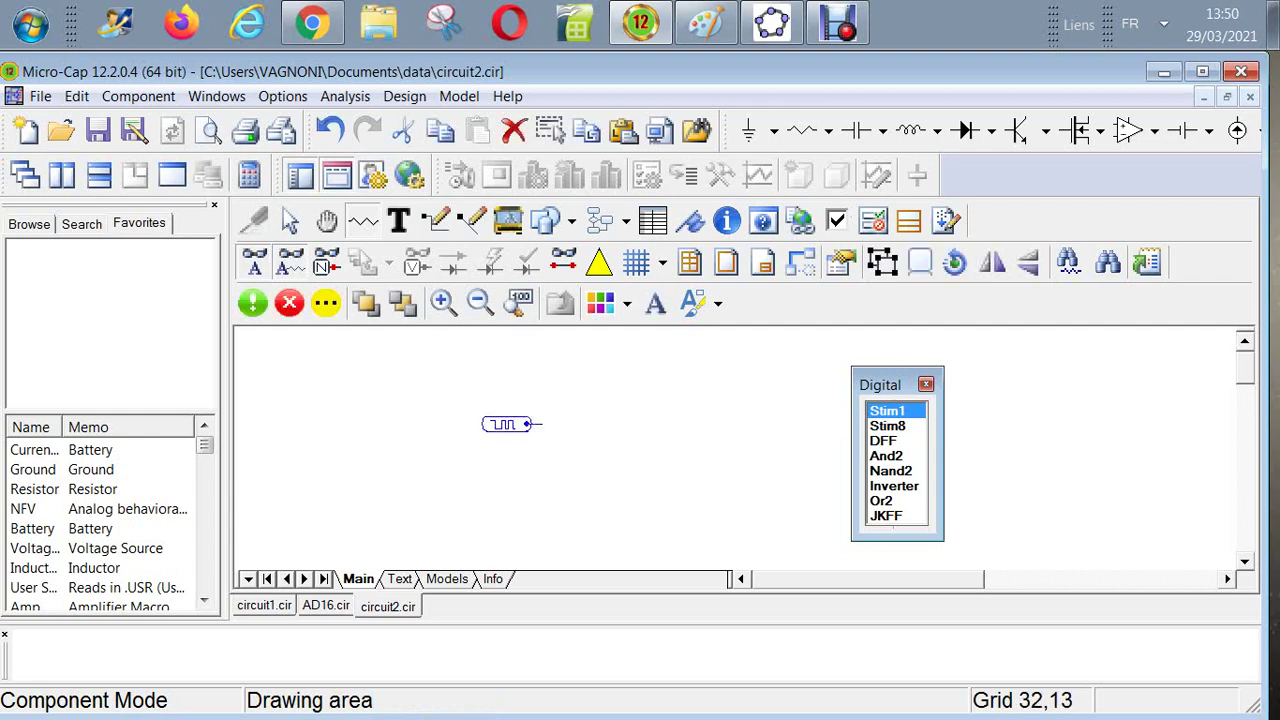
pyautogui.click(508, 424)
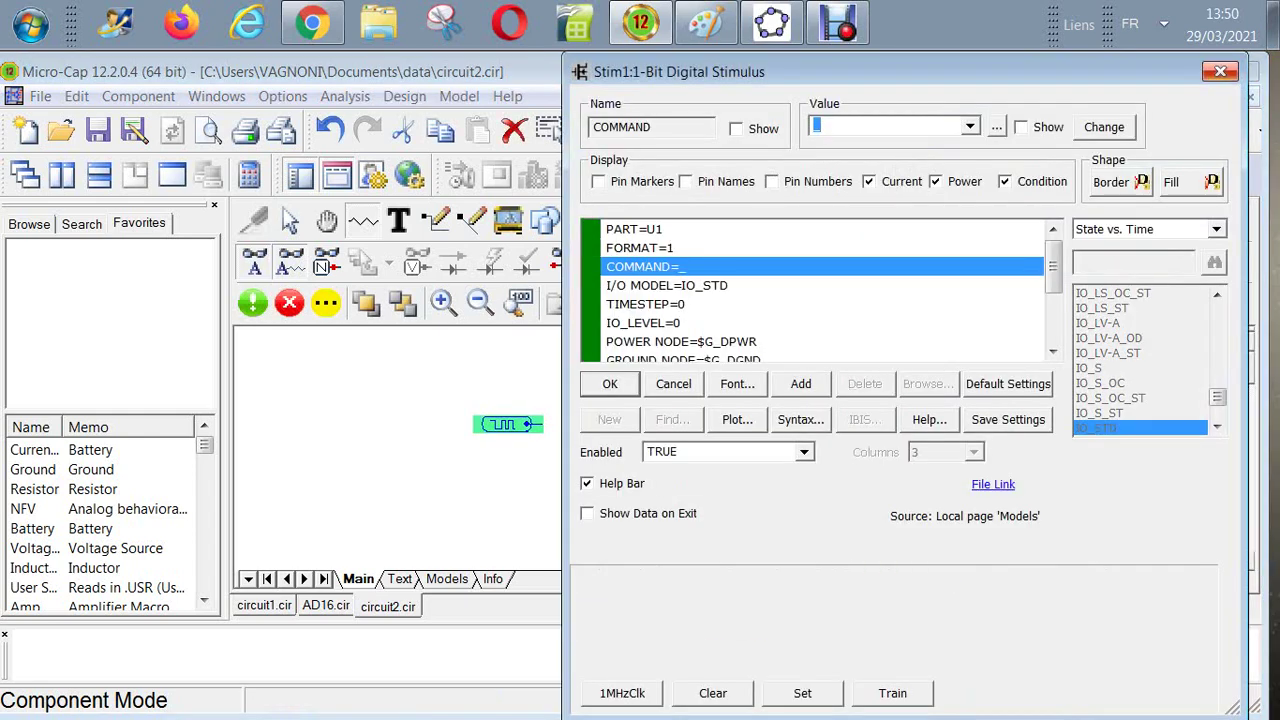
pyautogui.click(1220, 71)
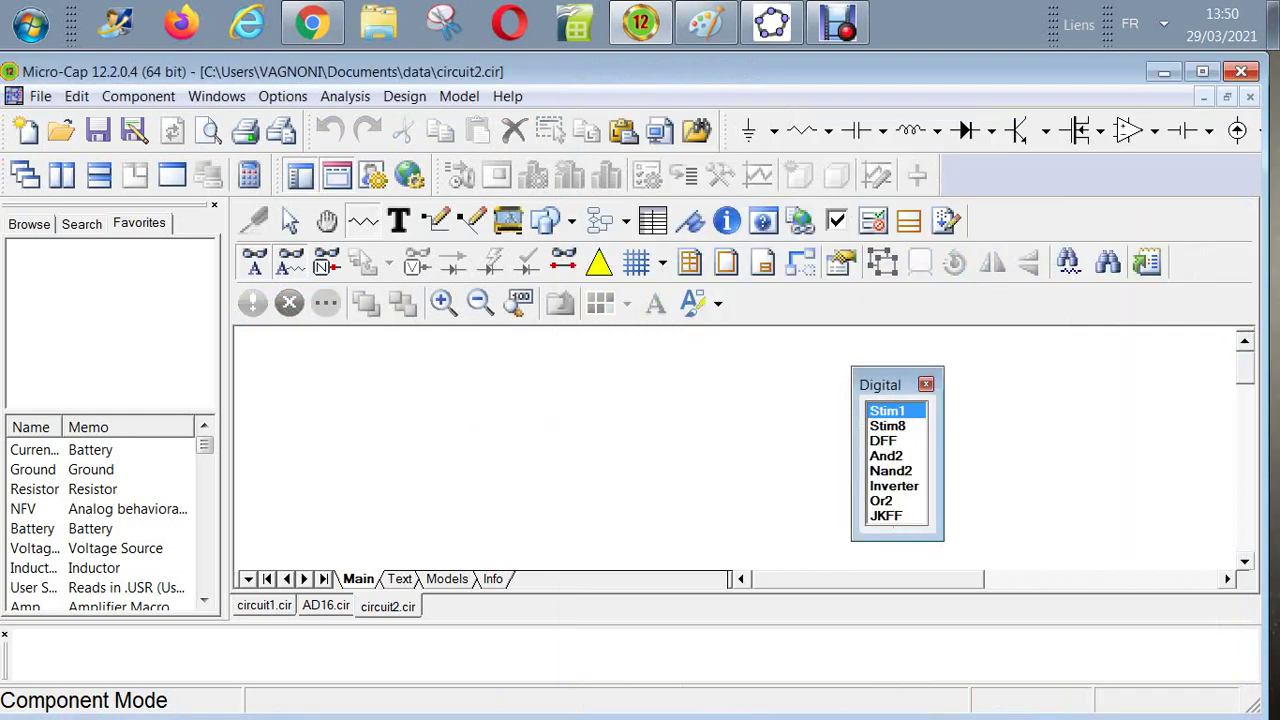
# Step: Try to place a DFF generic D flip-flop from the Digital palette in the drawing area
pyautogui.click(890, 470)
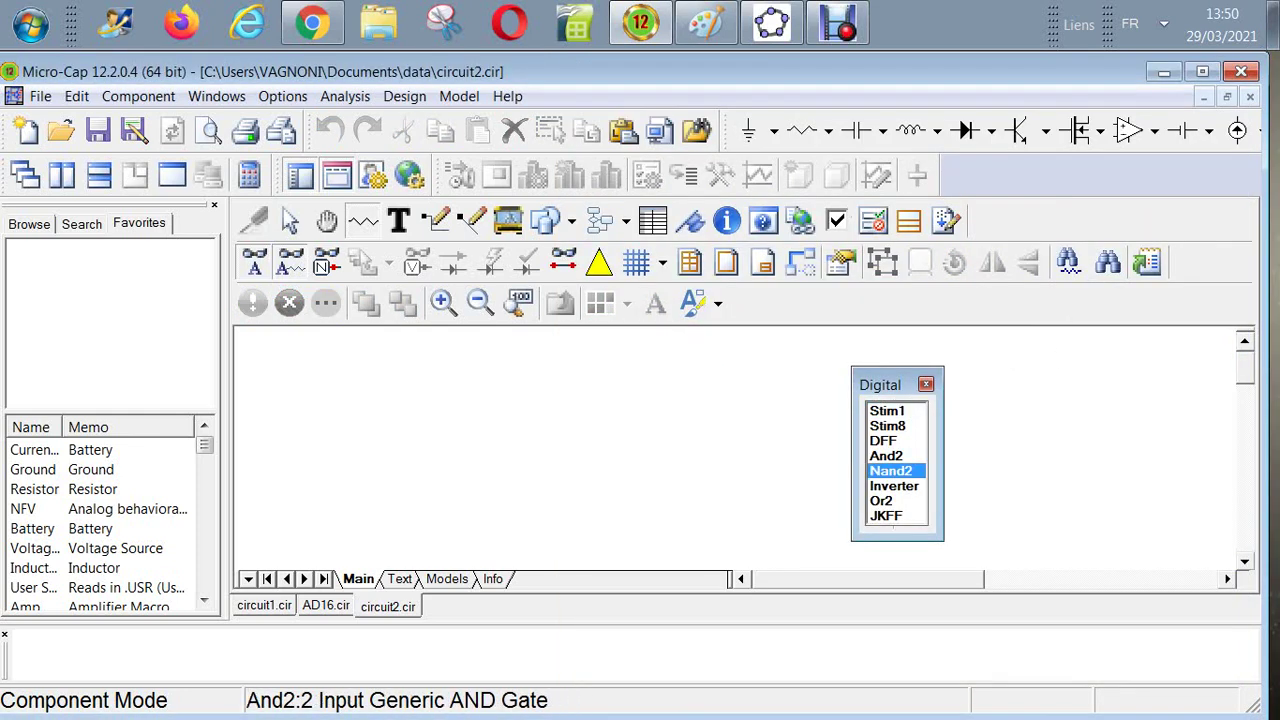
pyautogui.press('Up')
pyautogui.press('Up')
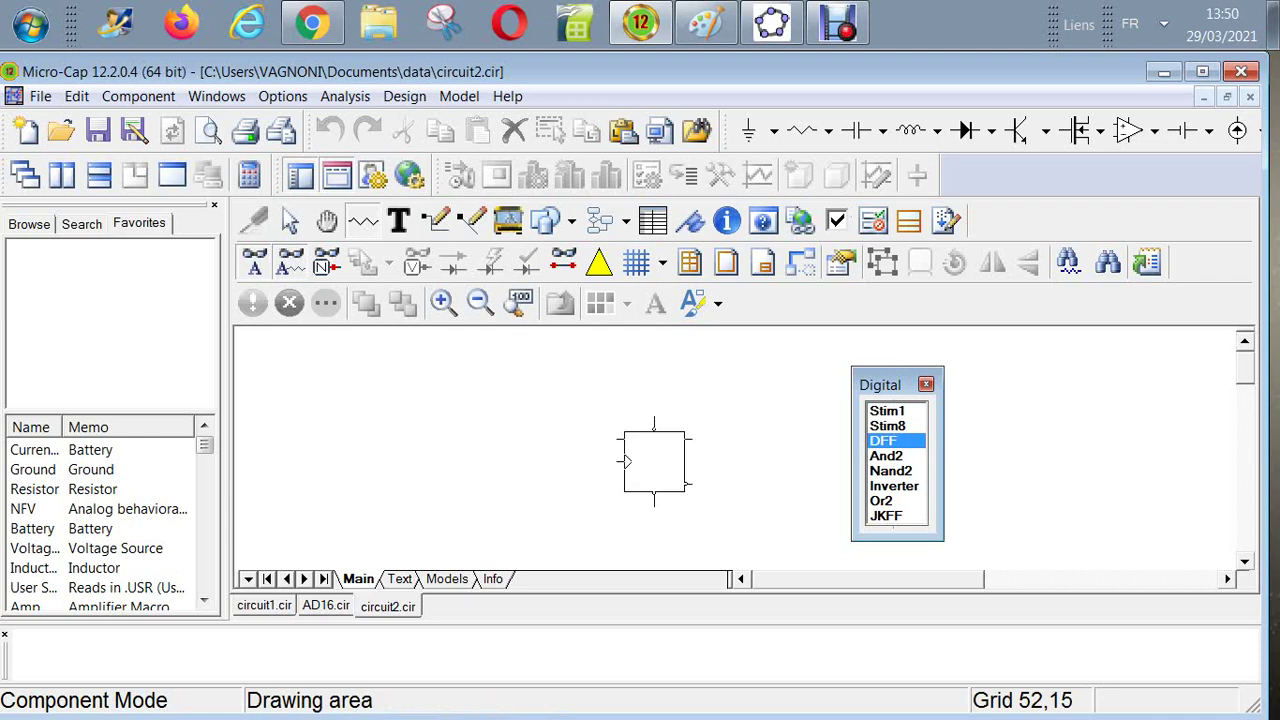
pyautogui.click(693, 462)
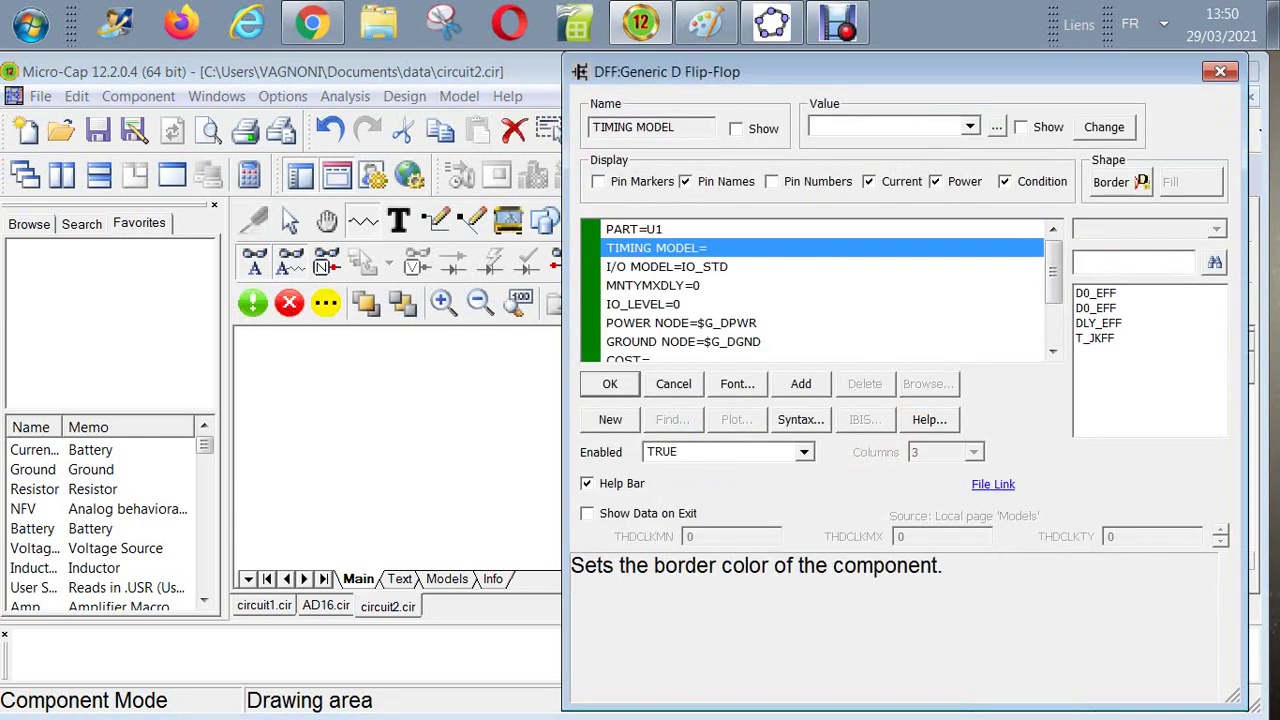
pyautogui.click(1220, 71)
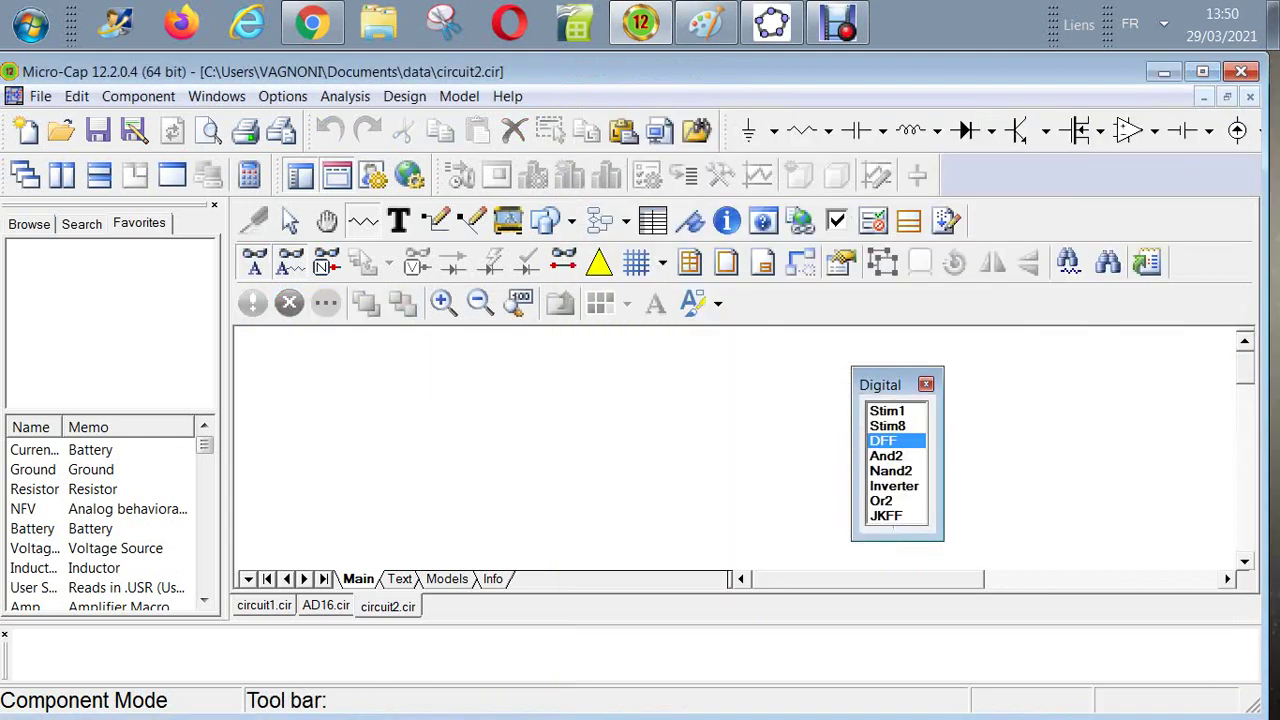
# Step: Start another D flip-flop, check its timing model's value list, cancel the placement and return to Select mode
pyautogui.click(600, 470)
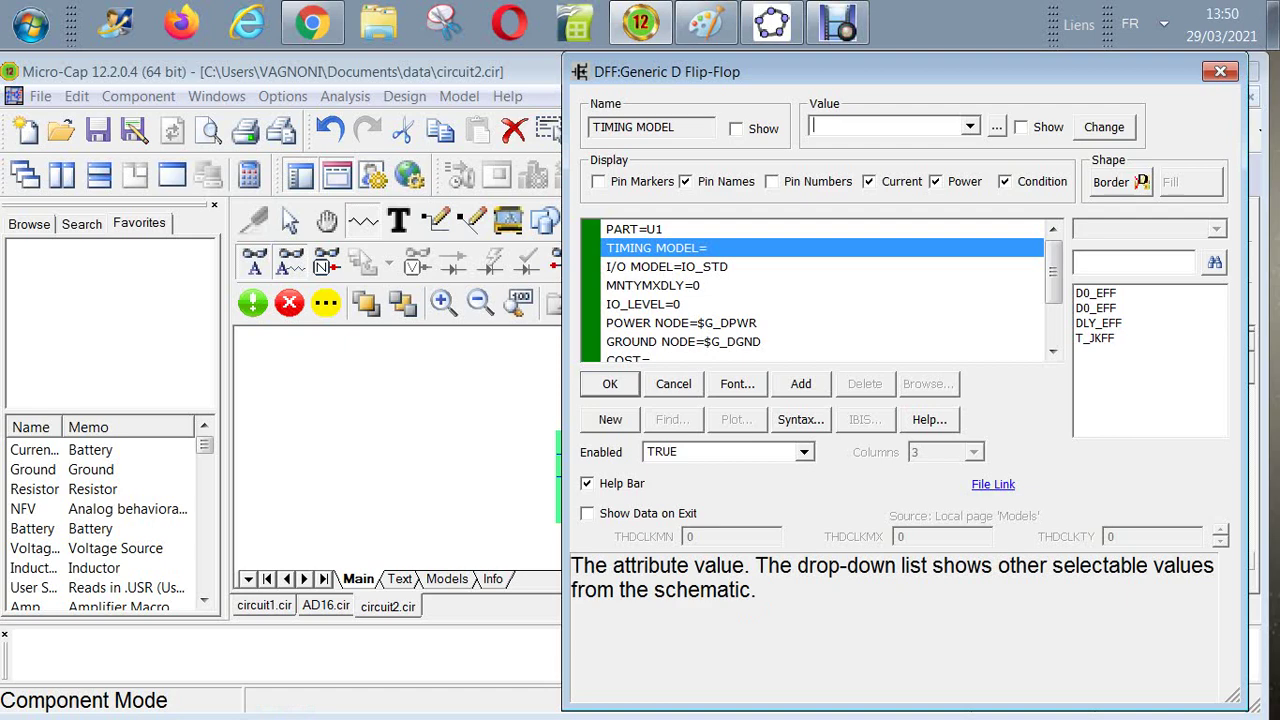
pyautogui.click(970, 126)
pyautogui.click(970, 126)
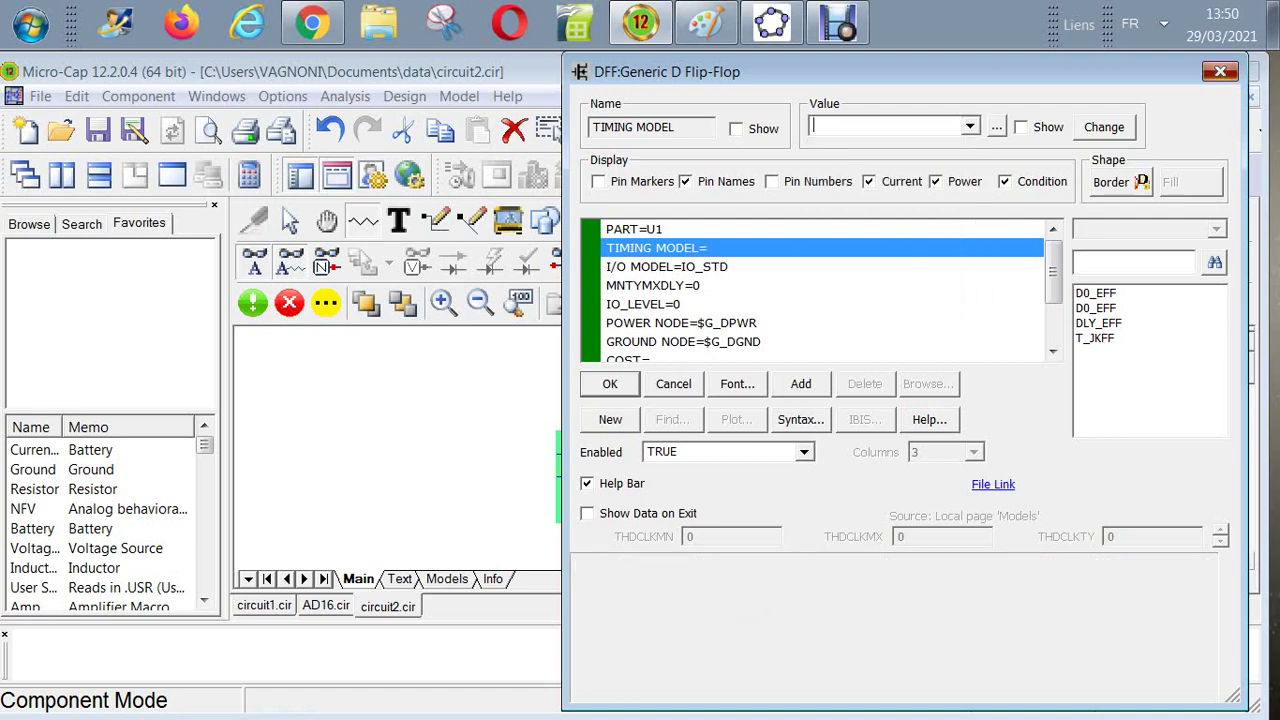
pyautogui.click(1220, 71)
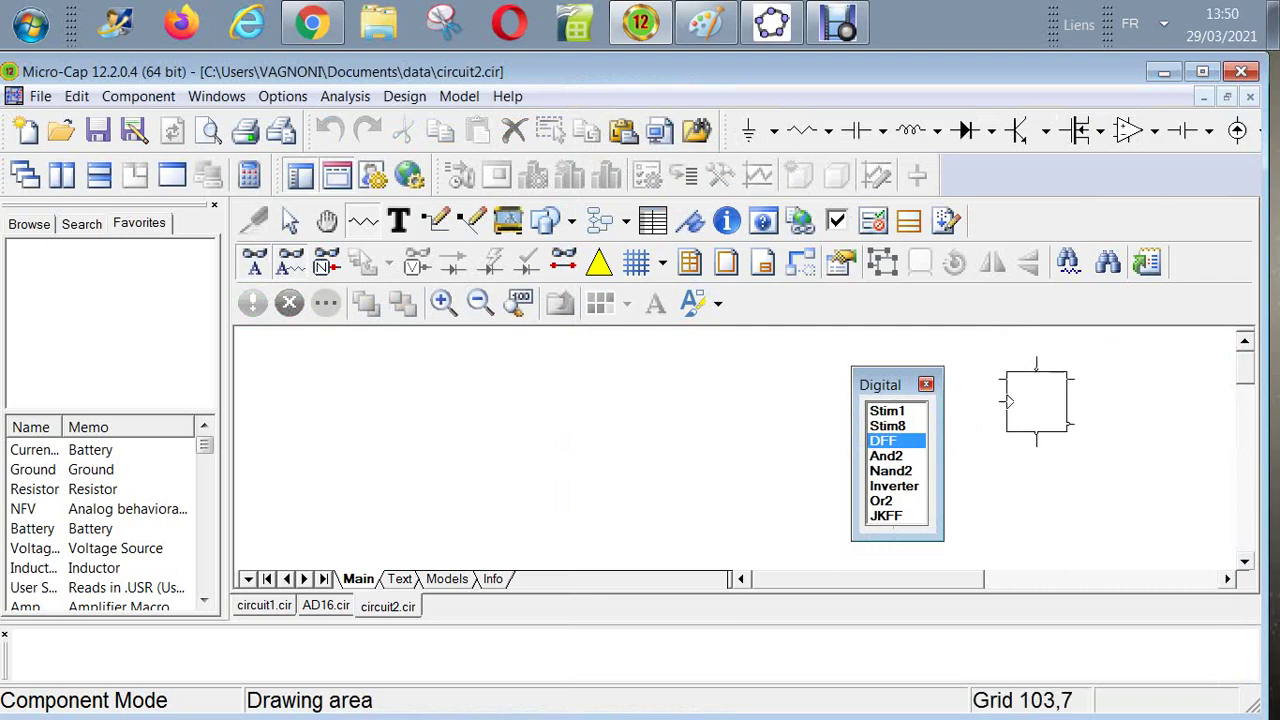
pyautogui.hotkey('ctrl', 'e')
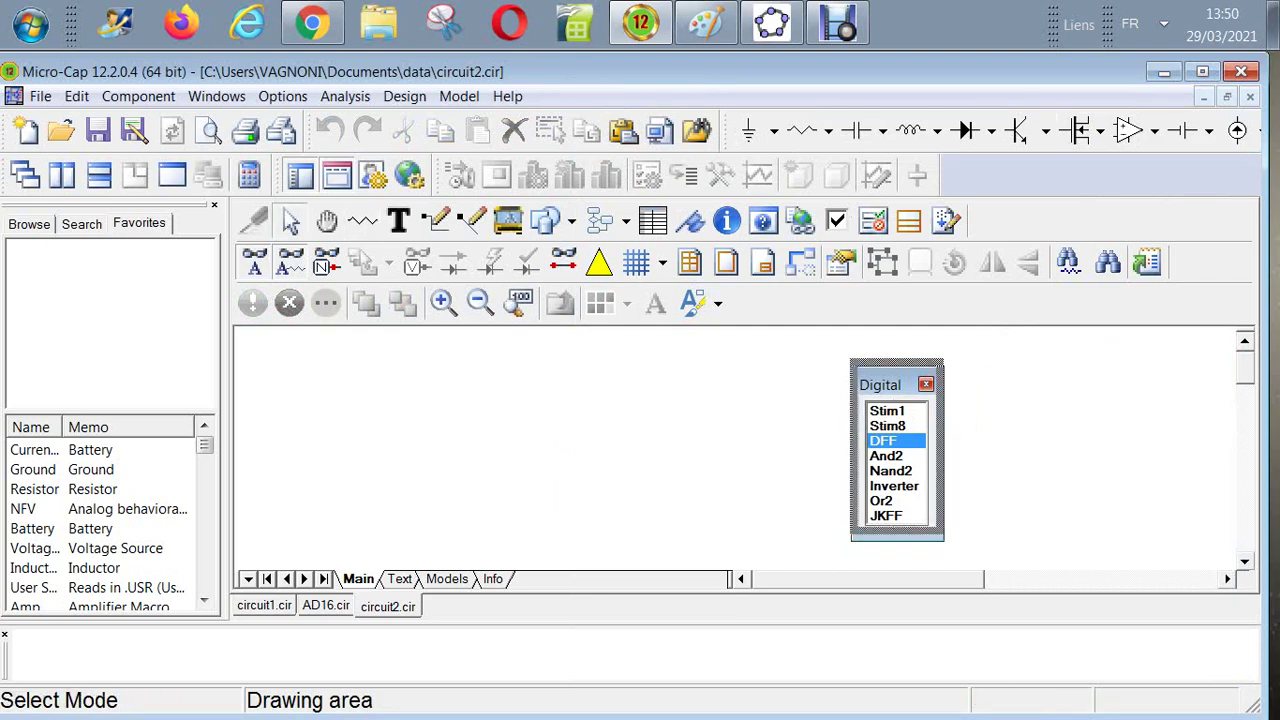
# Step: Try the JKFF, Stim8, DFF, Or2 and Inverter entries of the Digital palette without placing them, and close the palette
pyautogui.moveTo(900, 381); pyautogui.dragTo(936, 380)
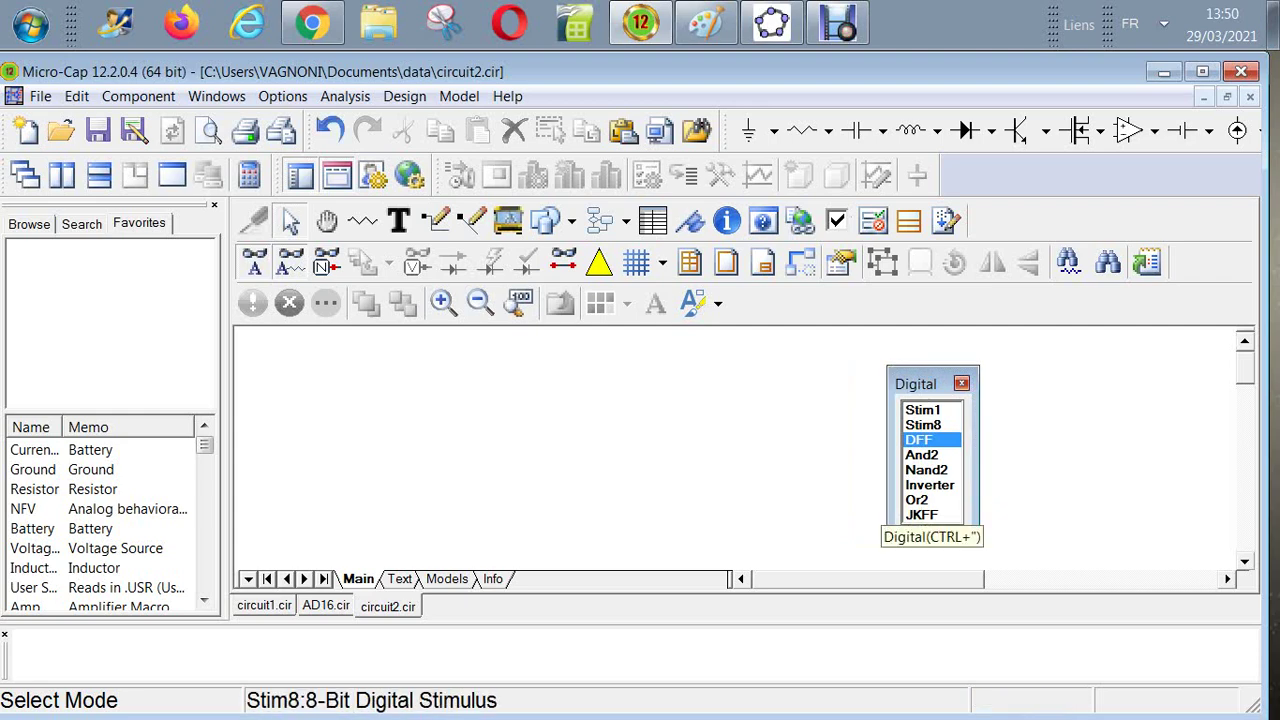
pyautogui.click(921, 514)
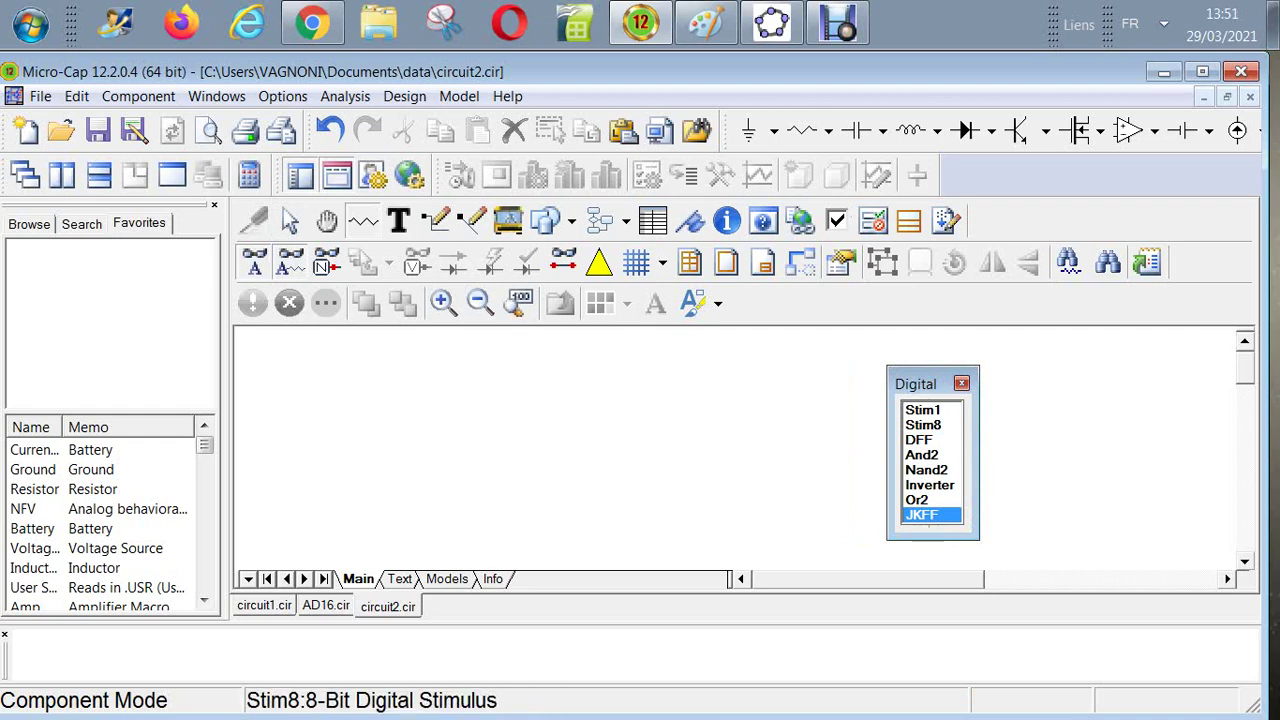
pyautogui.click(923, 425)
pyautogui.click(920, 440)
pyautogui.click(917, 500)
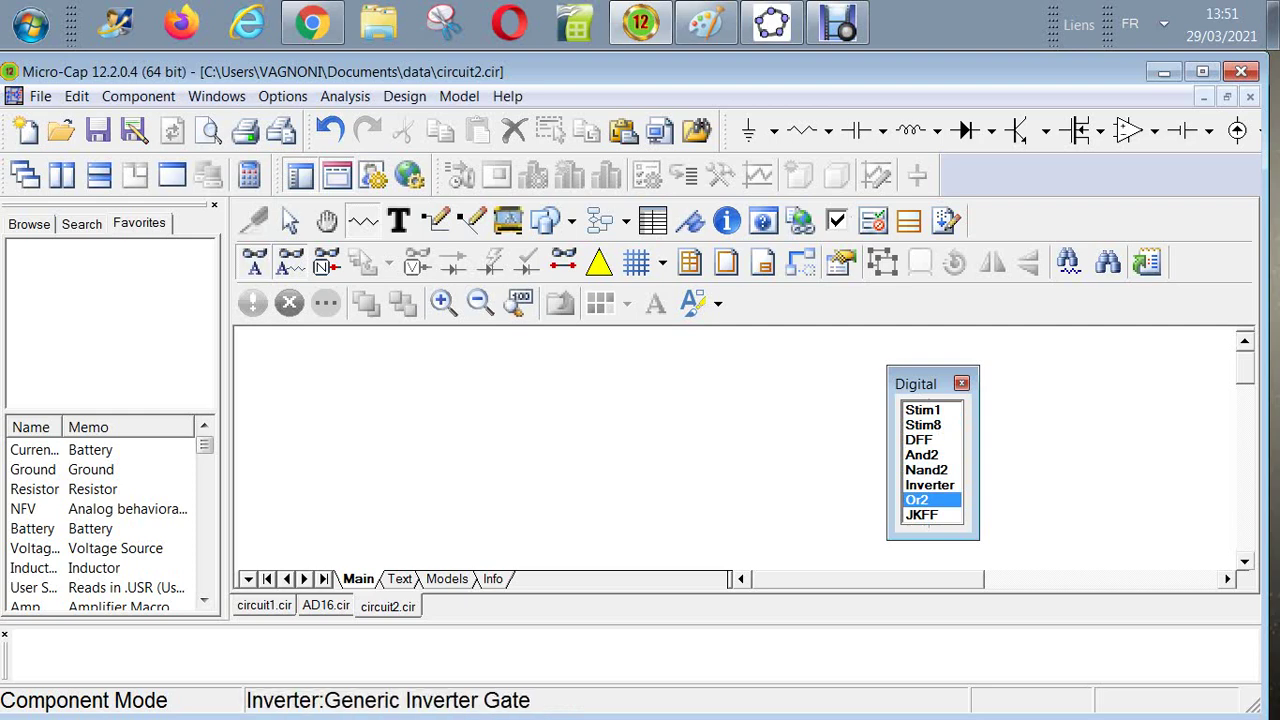
pyautogui.click(929, 485)
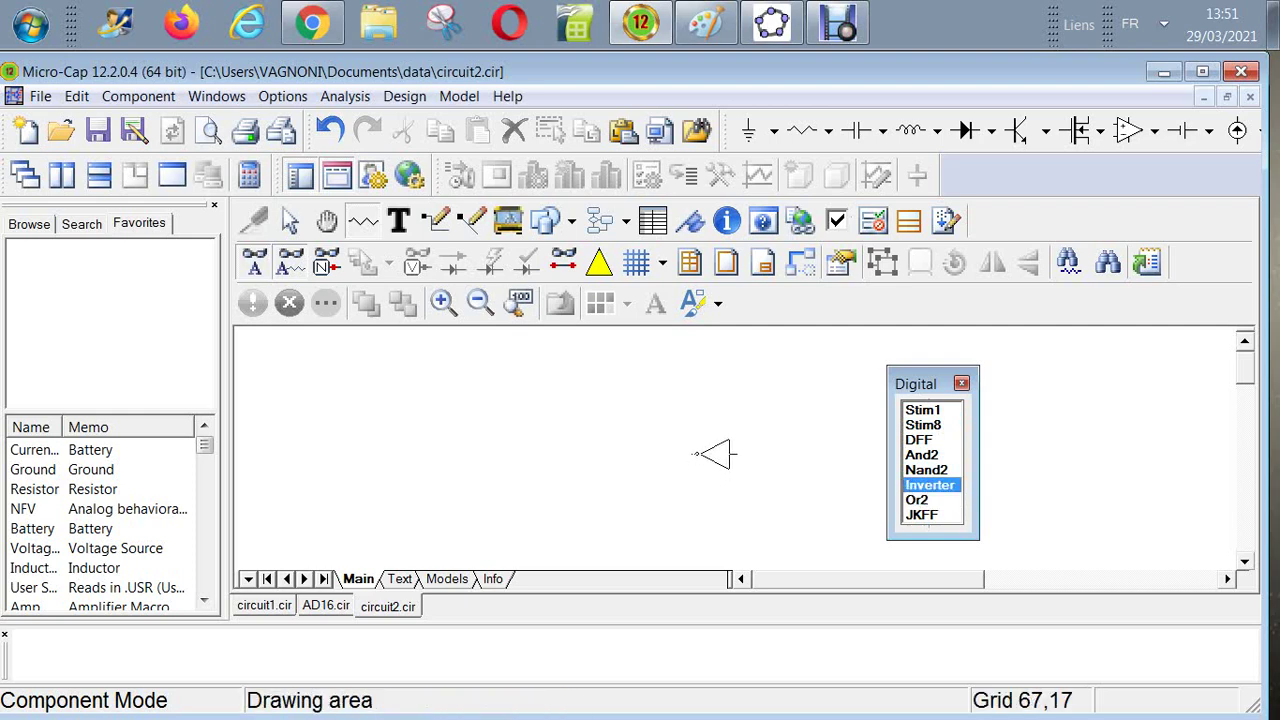
pyautogui.hotkey('ctrl', 'e')
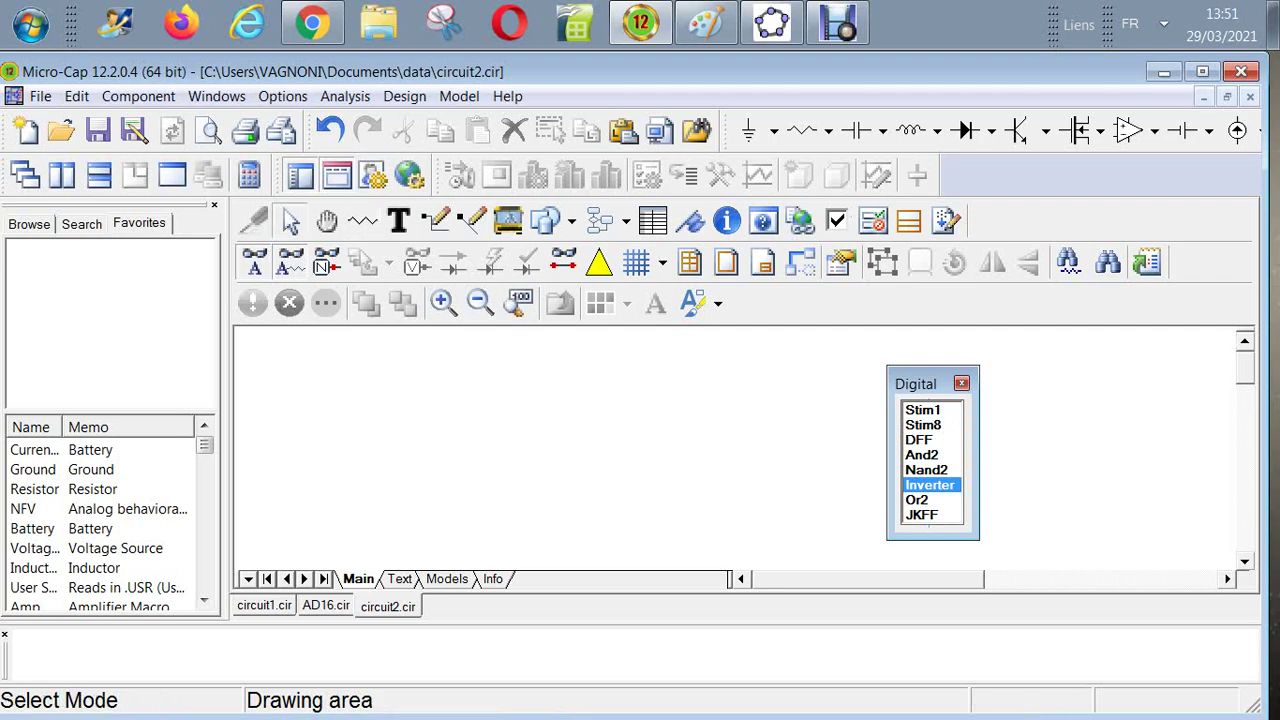
pyautogui.click(961, 383)
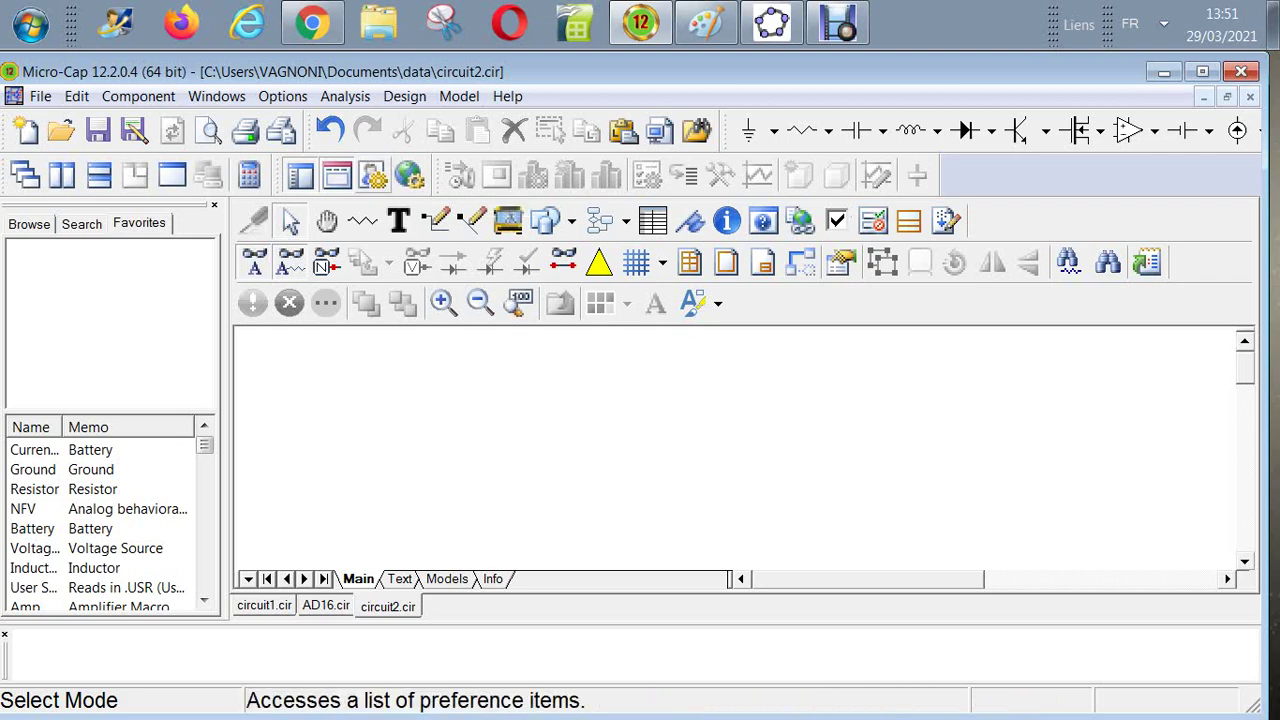
# Step: Enable display of the Analog, Analog Models and Digital component palettes, apply the change and close the preferences
pyautogui.hotkey('ctrl', 'shift', 'p')
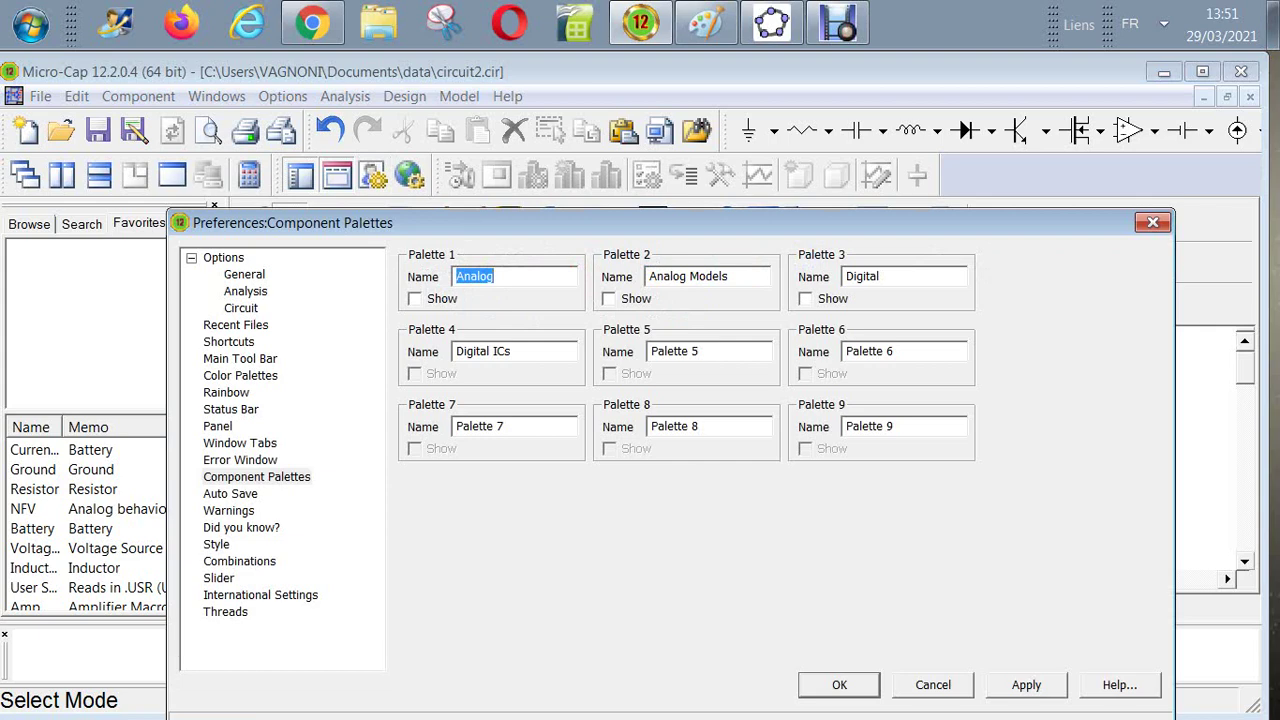
pyautogui.click(806, 299)
pyautogui.click(609, 299)
pyautogui.click(414, 299)
pyautogui.click(1026, 685)
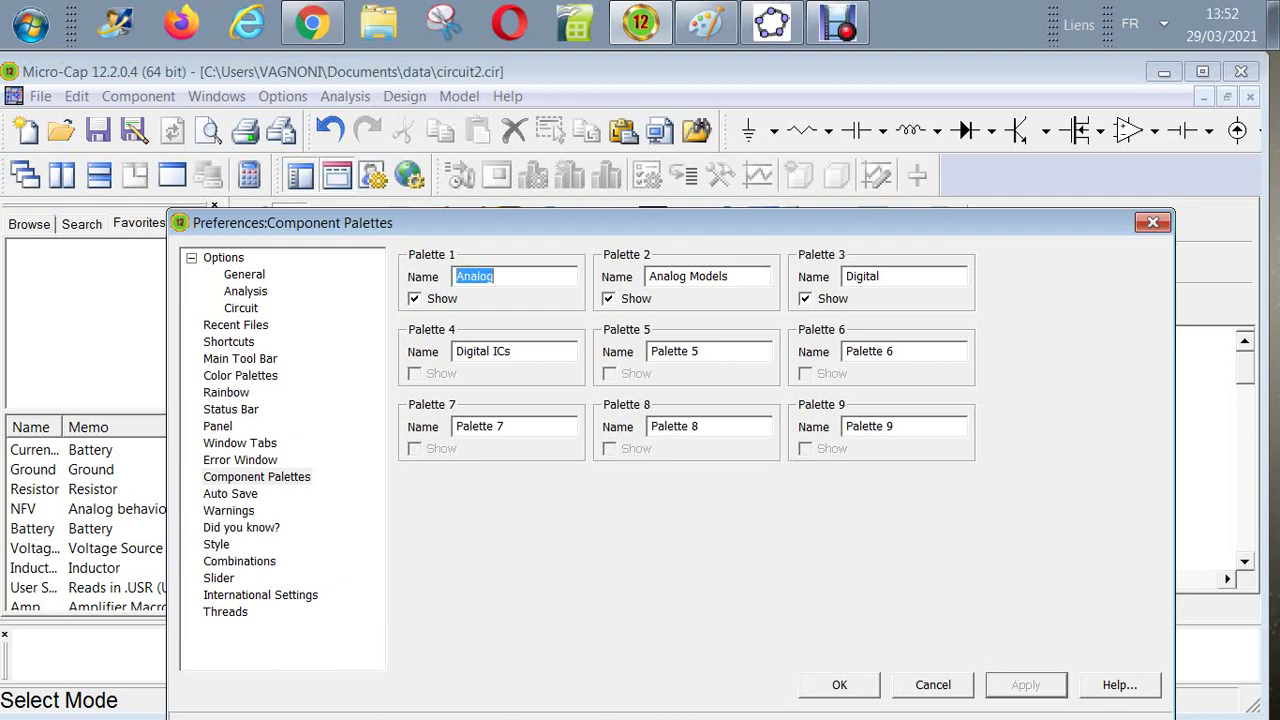
pyautogui.click(839, 685)
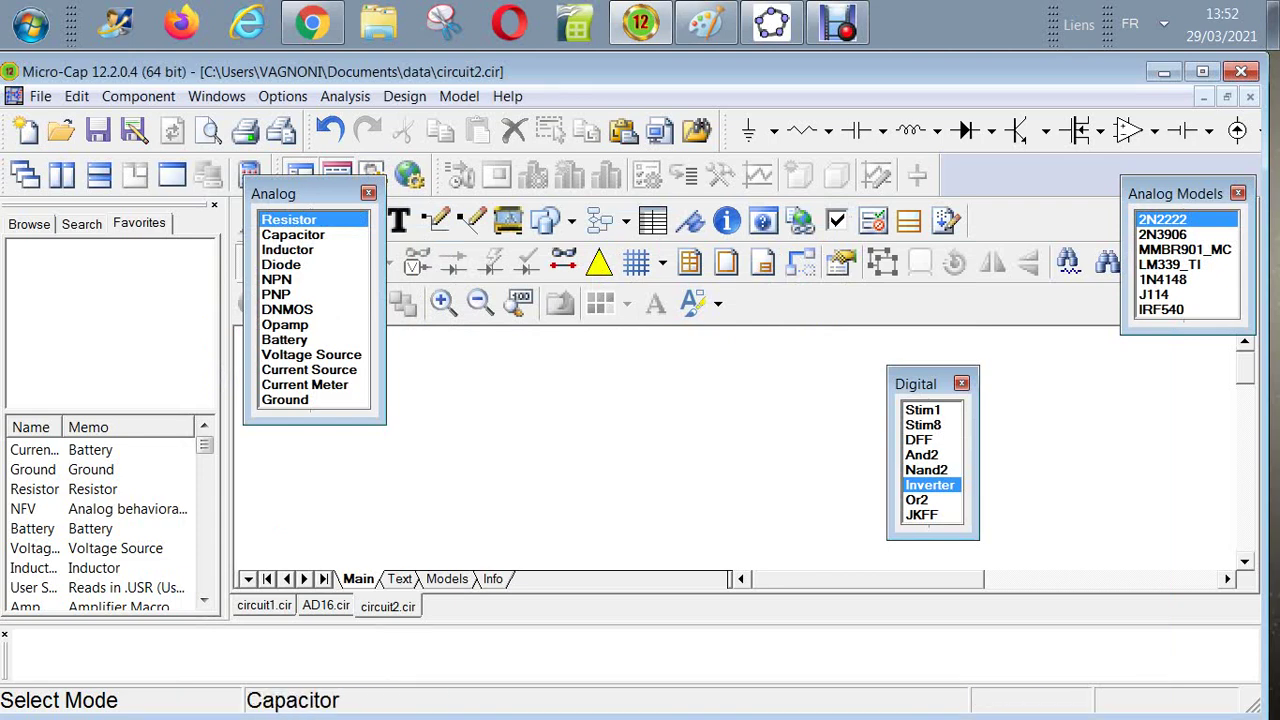
# Step: Try the Ground component from the Analog palette without placing it and return to Select mode
pyautogui.click(285, 399)
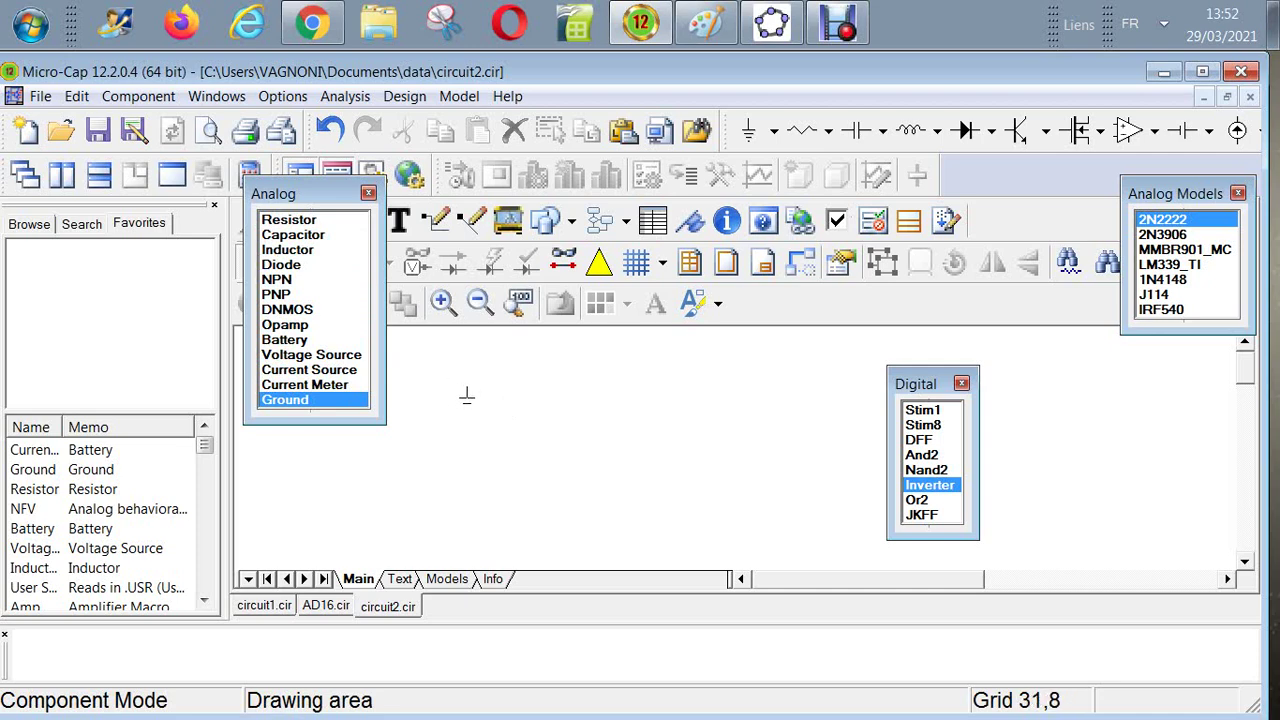
pyautogui.hotkey('ctrl', 'e')
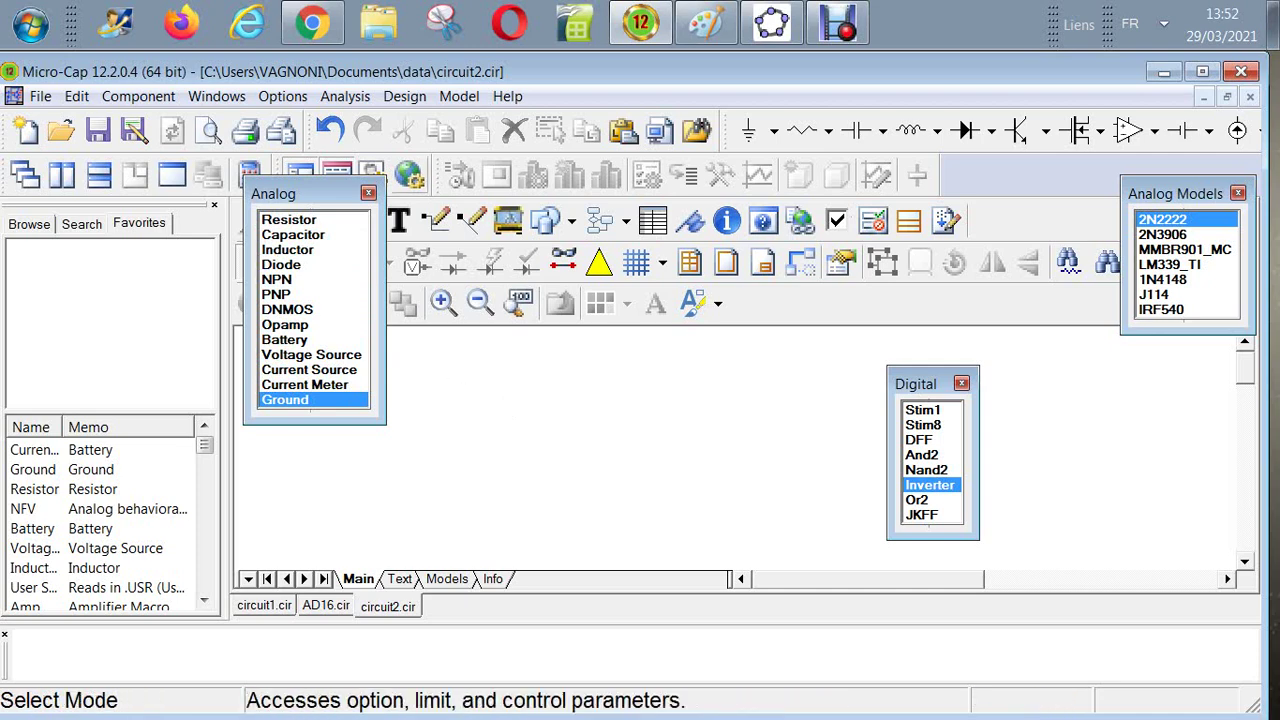
# Step: Move the Analog palette off the toolbars into the drawing area and hide the component panel
pyautogui.moveTo(300, 193); pyautogui.dragTo(340, 343)
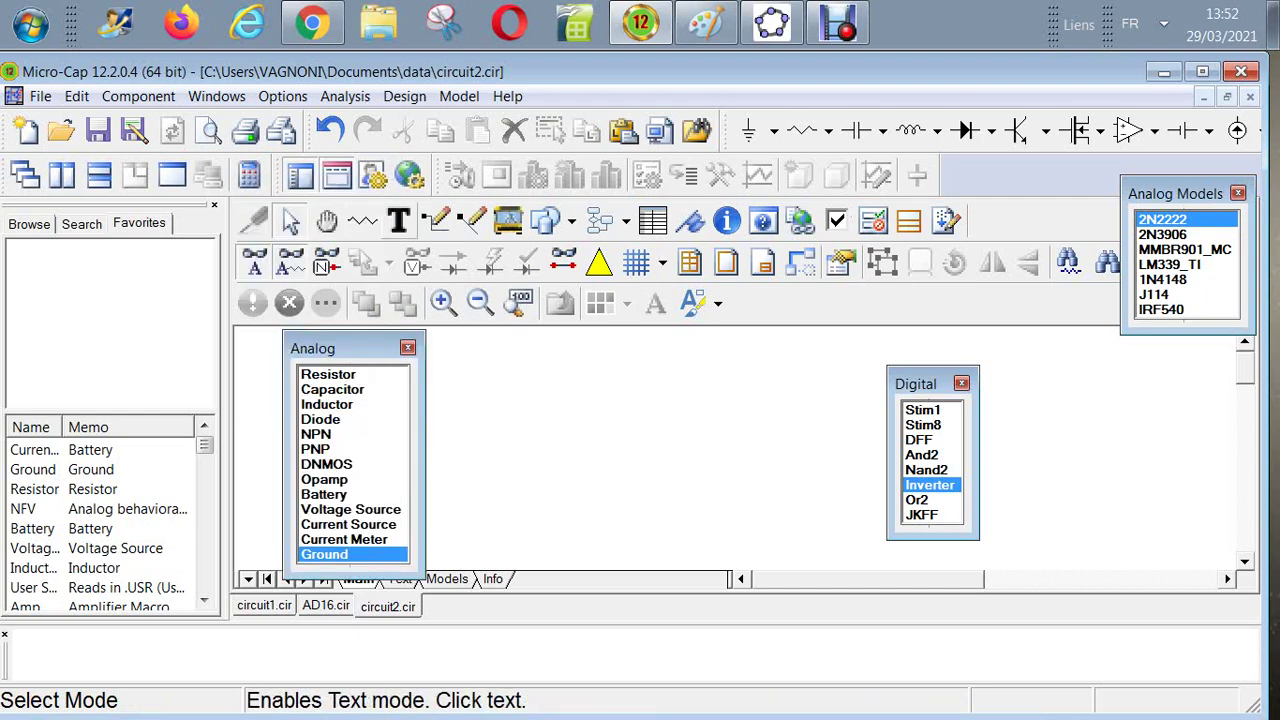
pyautogui.click(300, 176)
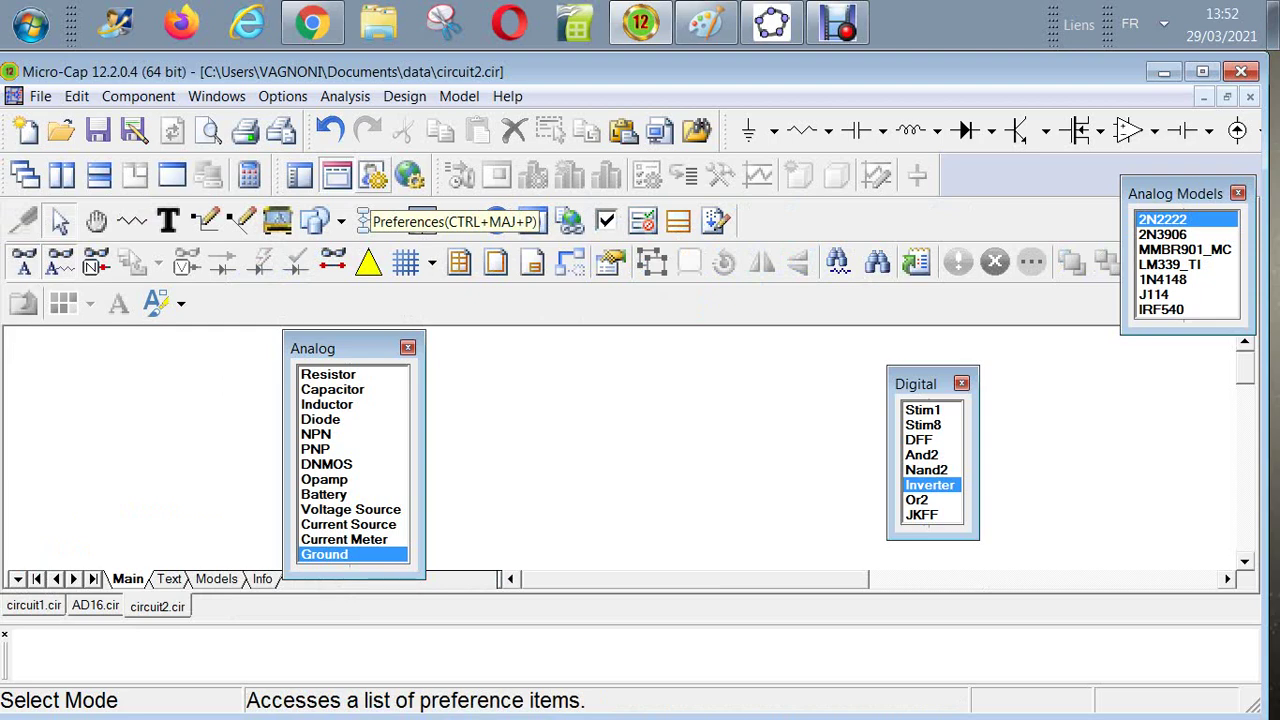
# Step: Arrange the Analog, Analog Models and Digital palettes side by side in the drawing area, clear of the toolbars
pyautogui.moveTo(330, 348); pyautogui.dragTo(95, 346)
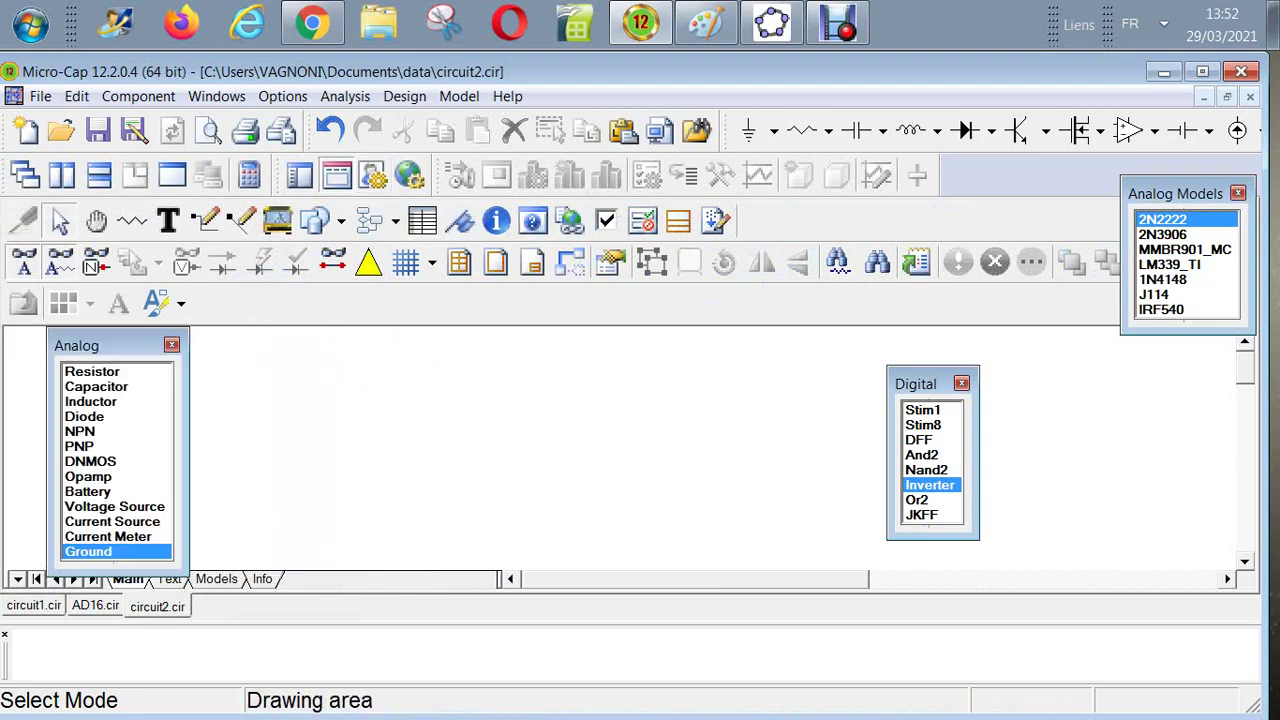
pyautogui.moveTo(915, 383); pyautogui.dragTo(876, 355)
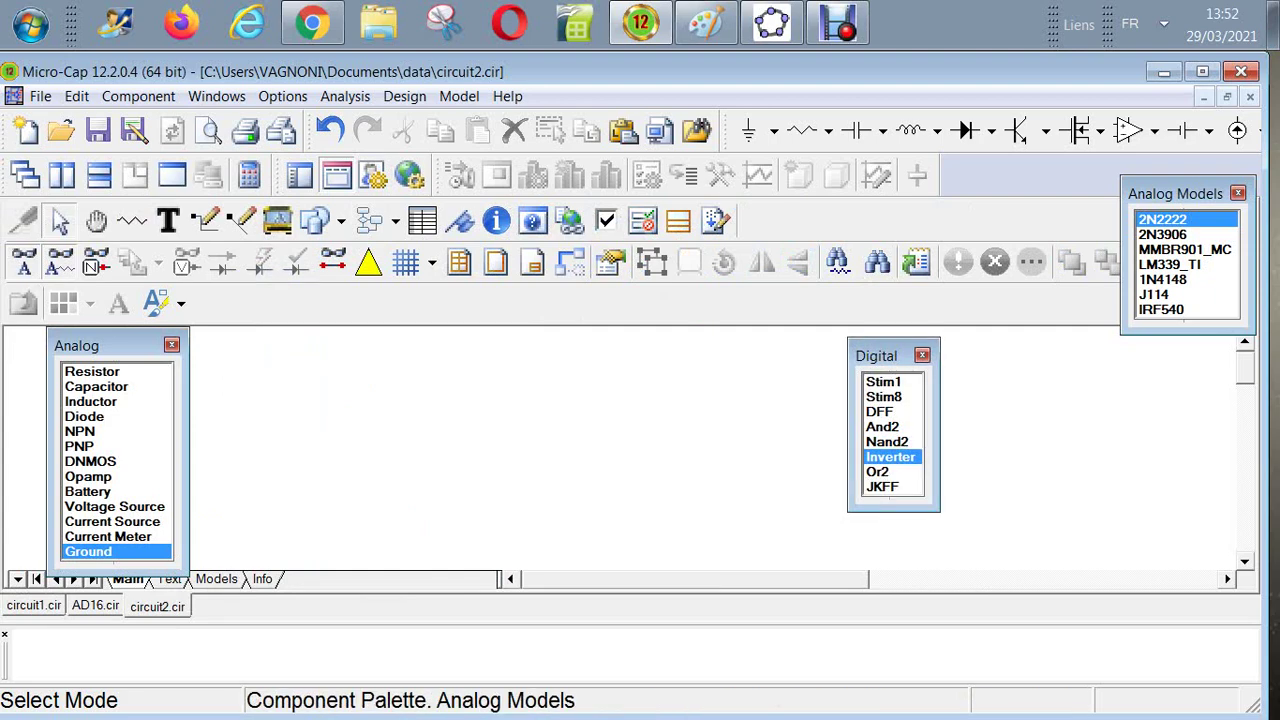
pyautogui.moveTo(1170, 193); pyautogui.dragTo(650, 379)
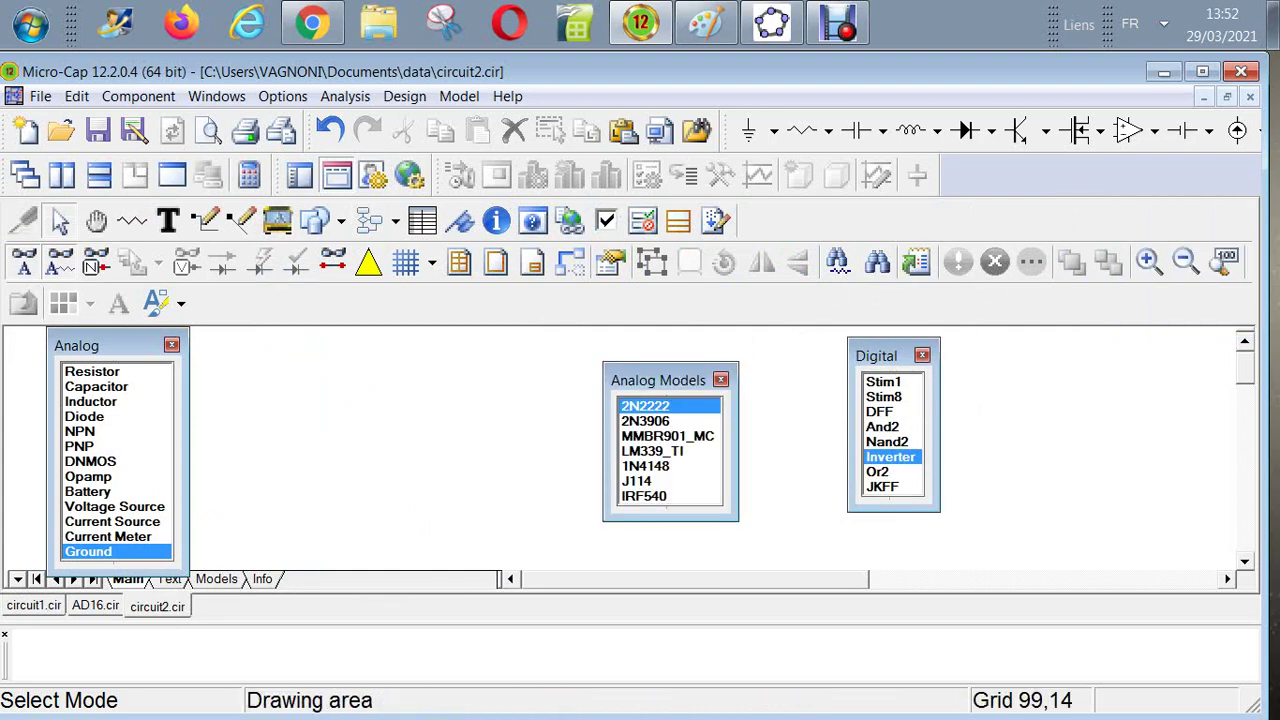
pyautogui.moveTo(728, 131)
pyautogui.mouseDown()
pyautogui.moveTo(431, 366)
pyautogui.moveTo(376, 378)
pyautogui.moveTo(404, 376)
pyautogui.moveTo(404, 338)
pyautogui.moveTo(745, 136)
pyautogui.mouseUp()
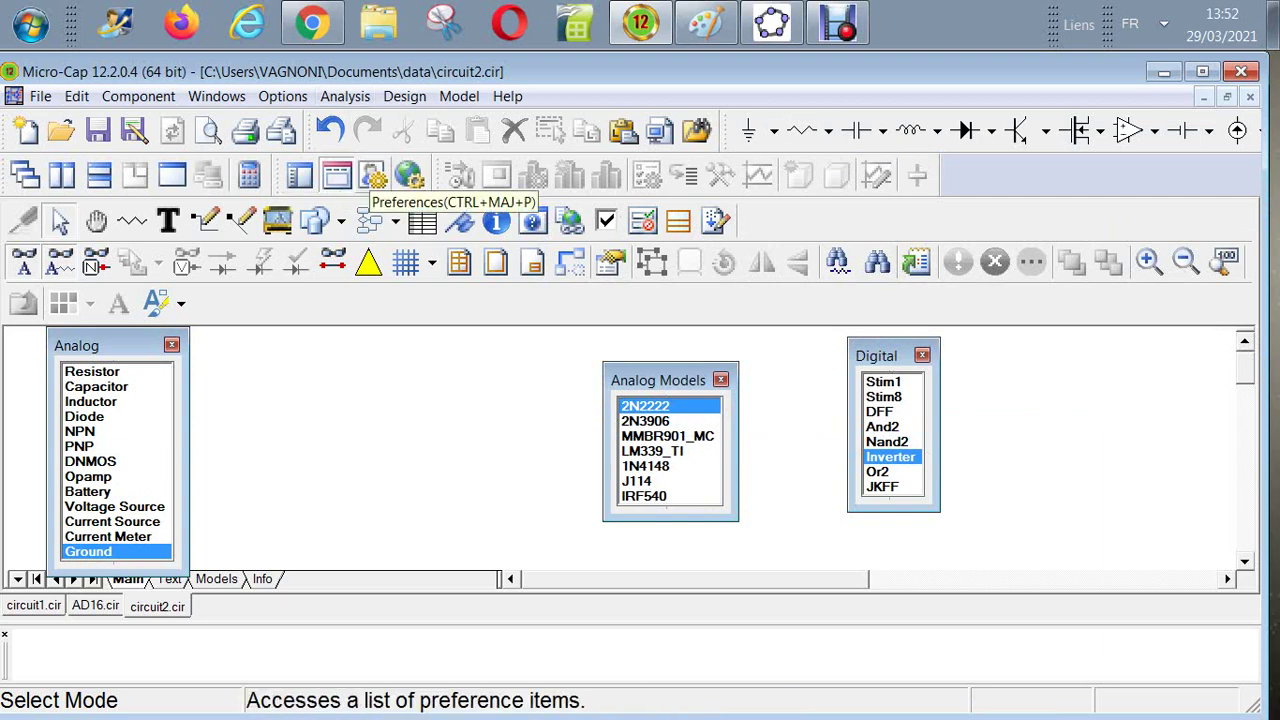
# Step: Show the Component tool bar's buttons on the Main Tool Bar page of the preferences
pyautogui.click(372, 175)
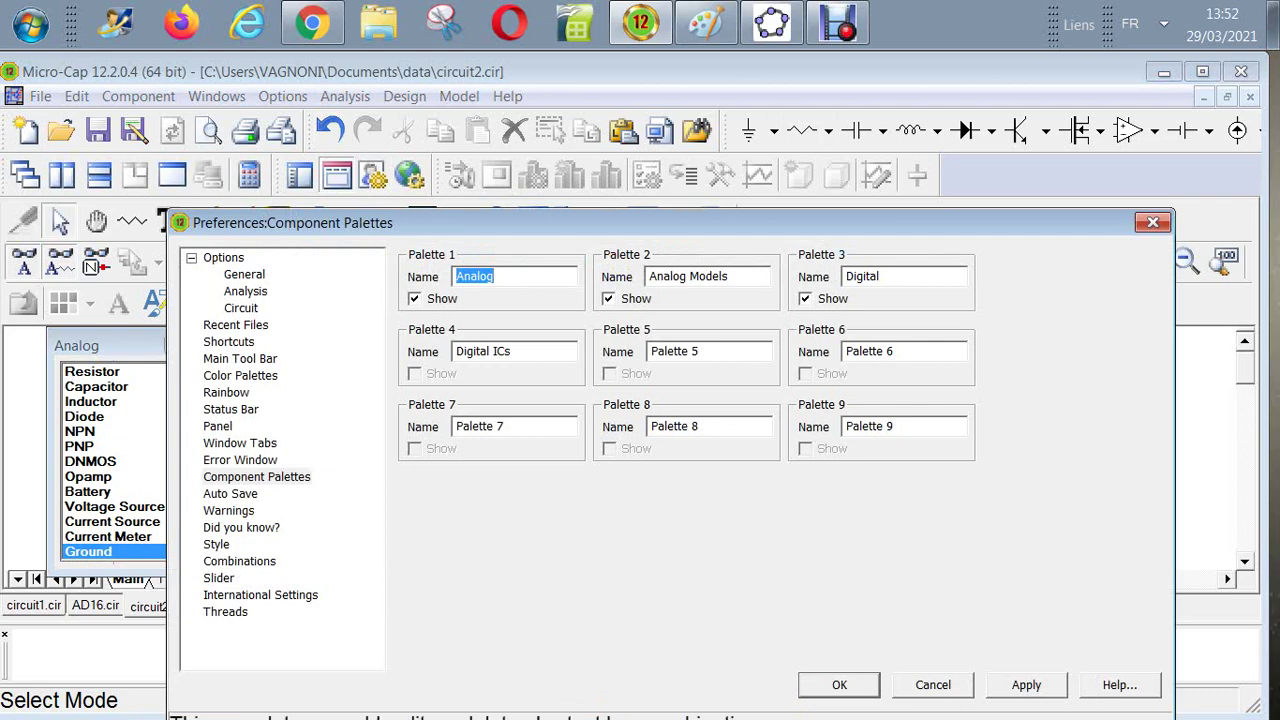
pyautogui.click(240, 358)
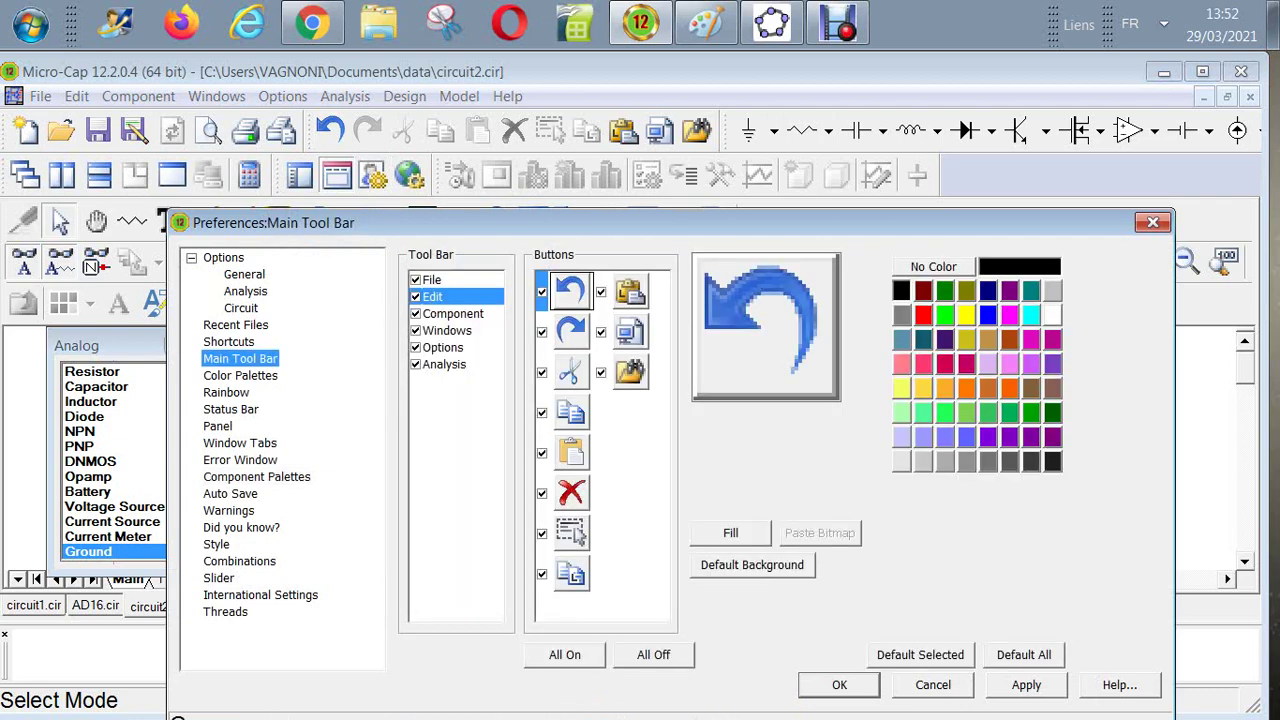
pyautogui.click(452, 313)
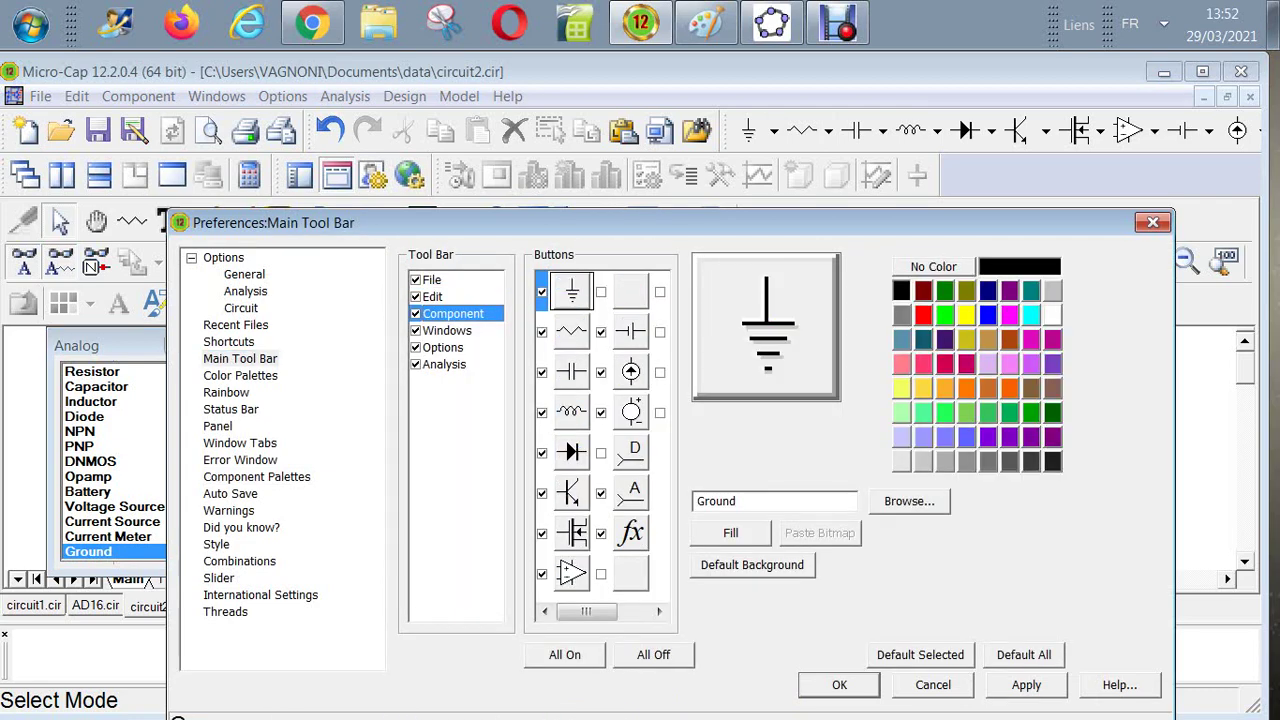
pyautogui.click(432, 296)
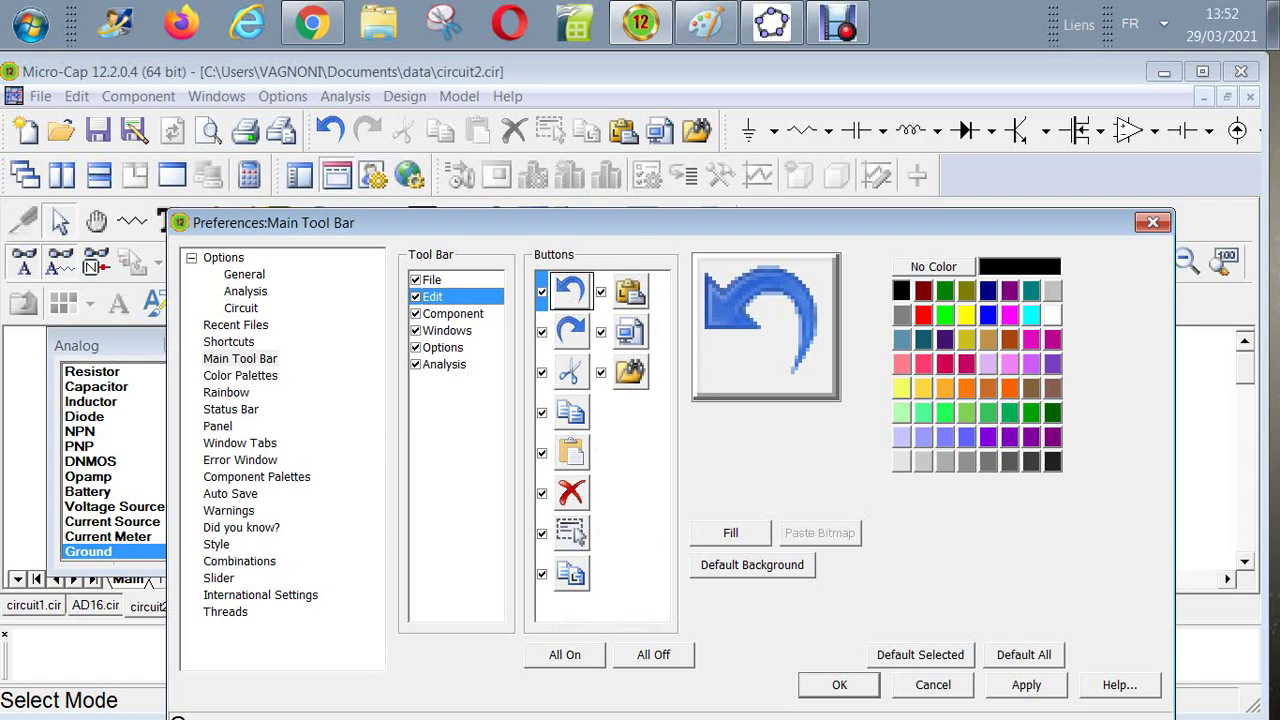
pyautogui.click(453, 313)
# Step: Draw a freehand red waveform with a few grey marks as the icon of the blank Component button beside Ground
pyautogui.click(631, 291)
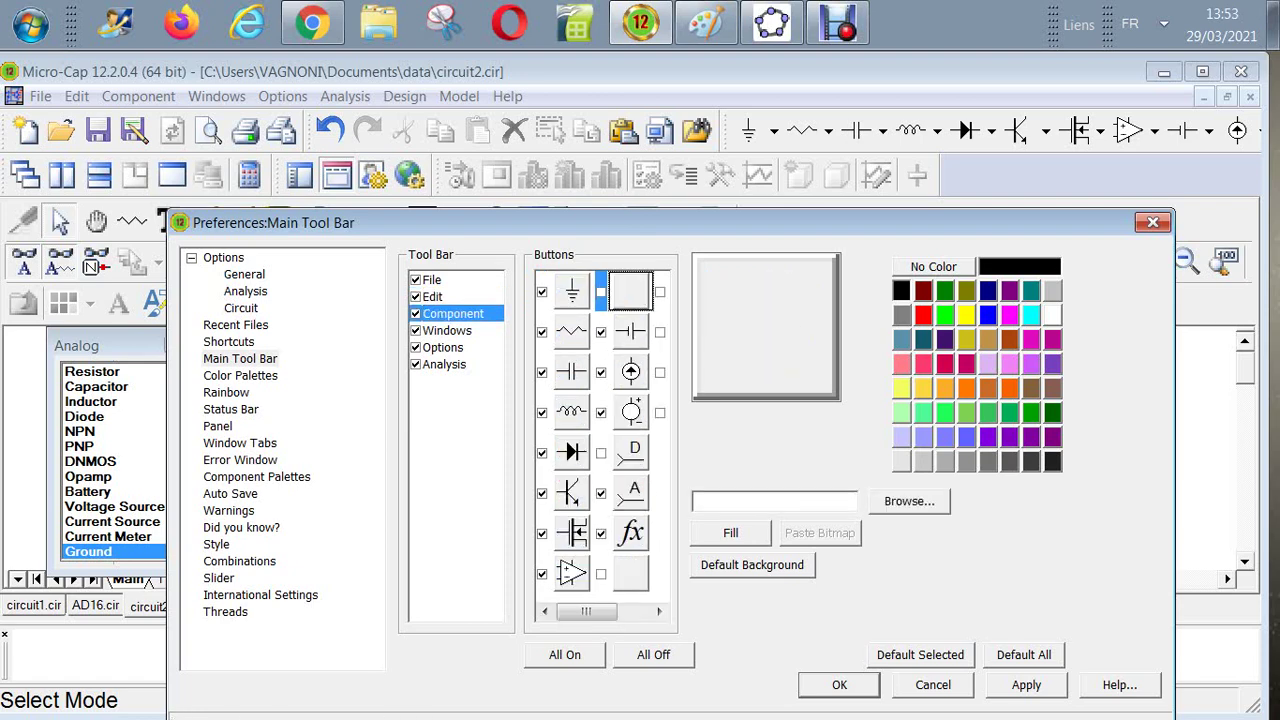
pyautogui.click(923, 315)
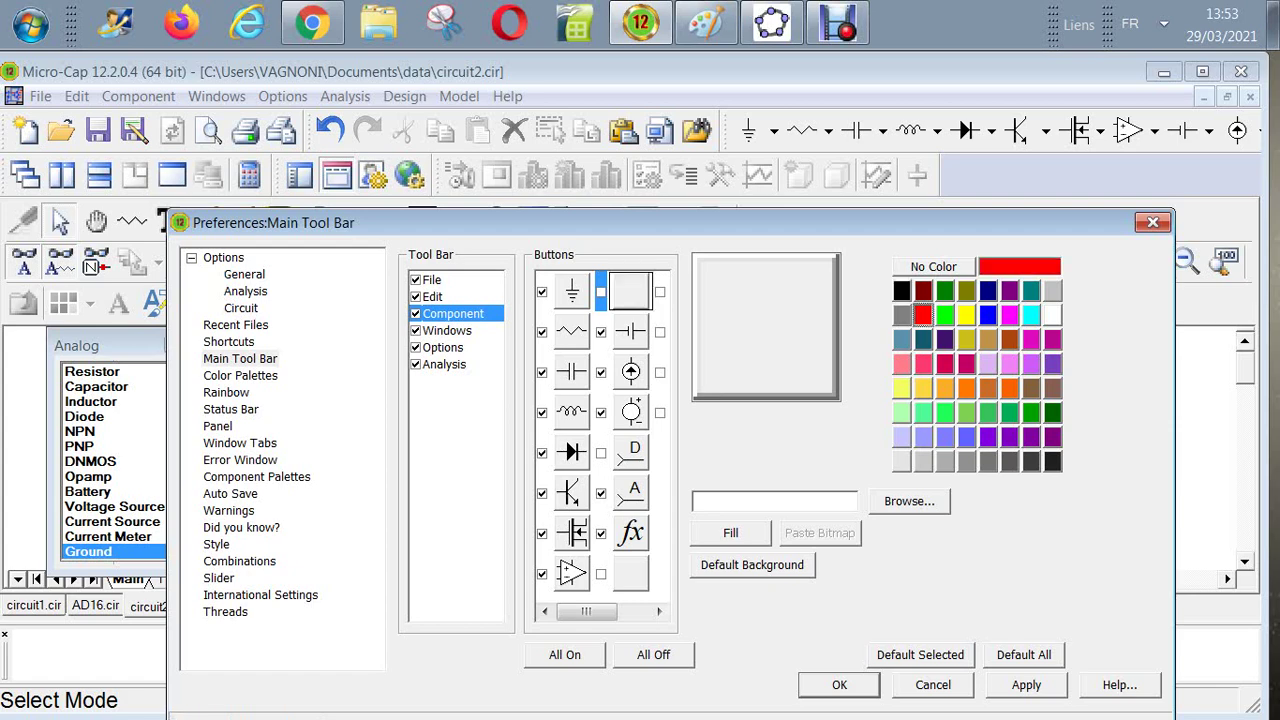
pyautogui.moveTo(725, 341)
pyautogui.mouseDown()
pyautogui.moveTo(766, 297)
pyautogui.moveTo(786, 346)
pyautogui.moveTo(748, 322)
pyautogui.moveTo(722, 326)
pyautogui.moveTo(738, 312)
pyautogui.moveTo(756, 323)
pyautogui.moveTo(776, 293)
pyautogui.moveTo(790, 328)
pyautogui.moveTo(813, 290)
pyautogui.moveTo(820, 328)
pyautogui.mouseUp()
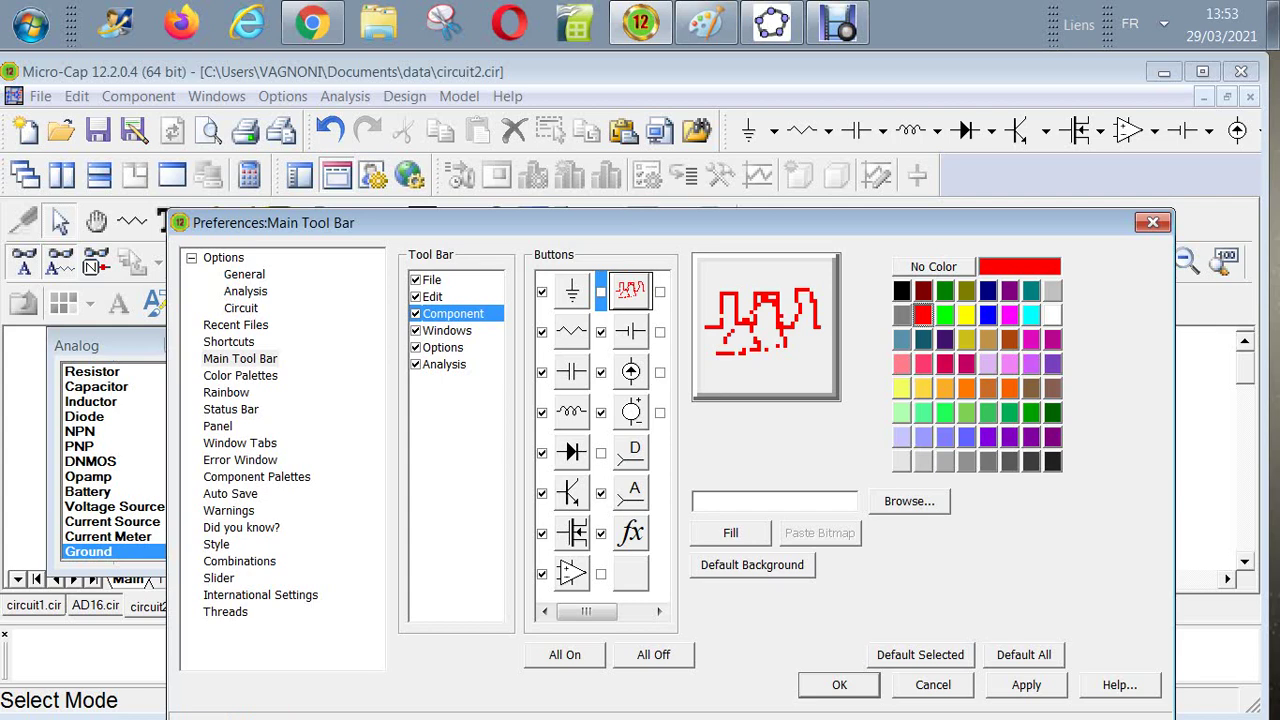
pyautogui.click(901, 314)
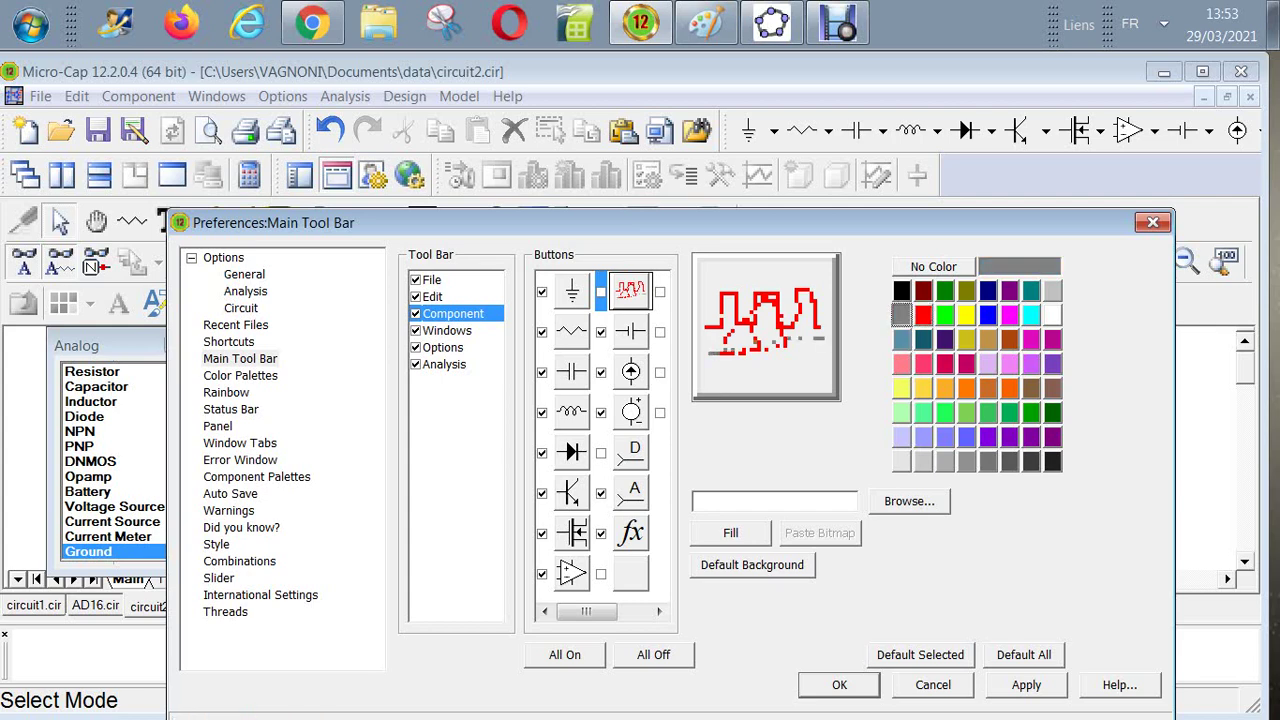
# Step: Enable the waveform button on the tool bar and open the component search to assign it a component
pyautogui.click(600, 291)
pyautogui.click(839, 685)
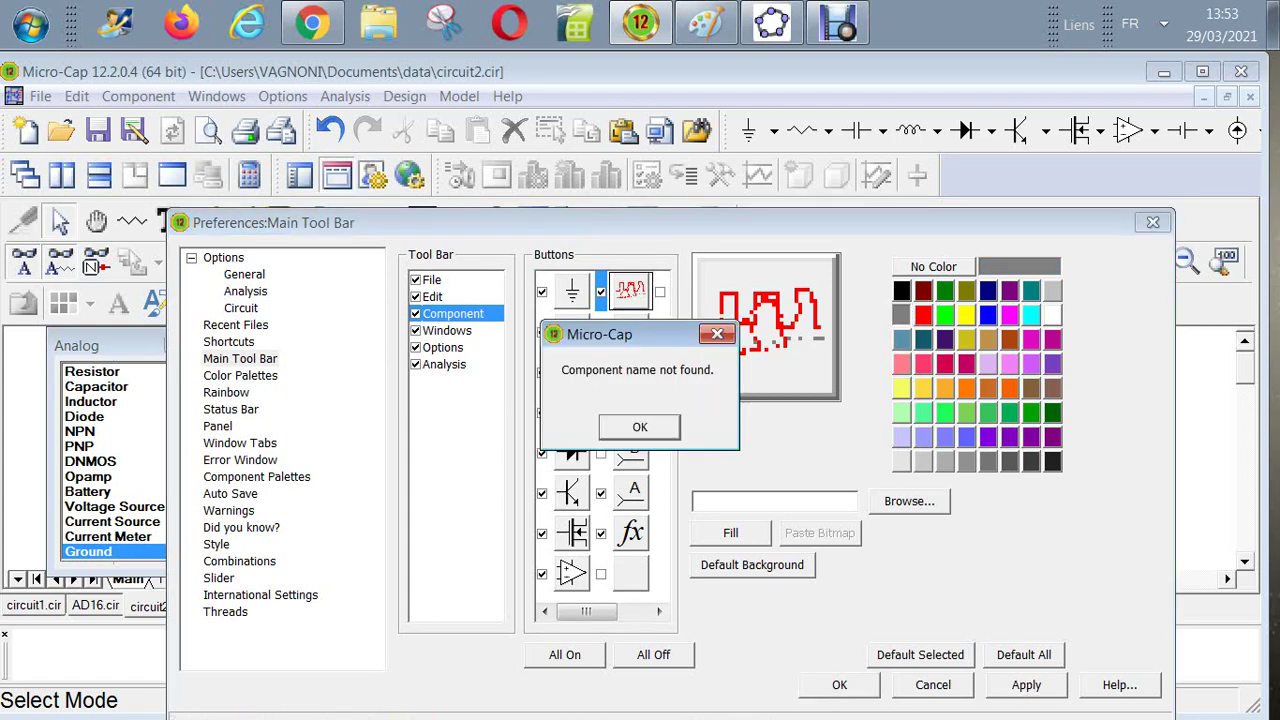
pyautogui.press('Return')
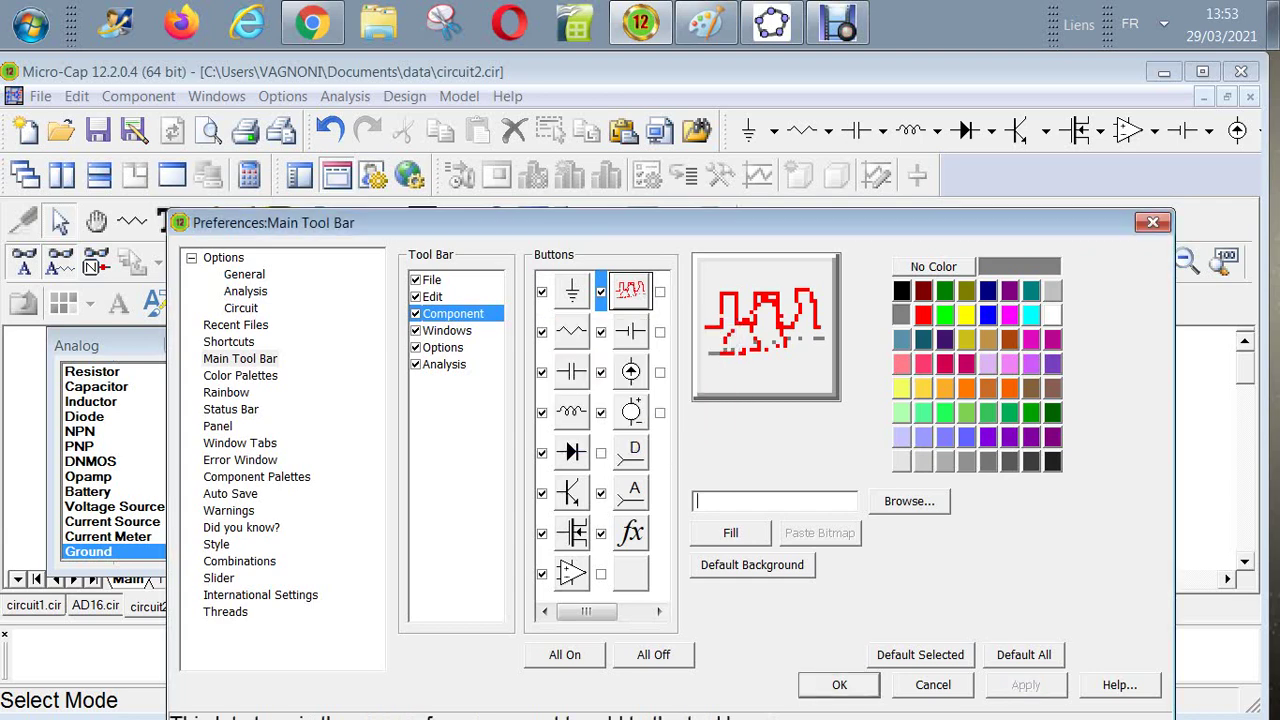
pyautogui.press('Return')
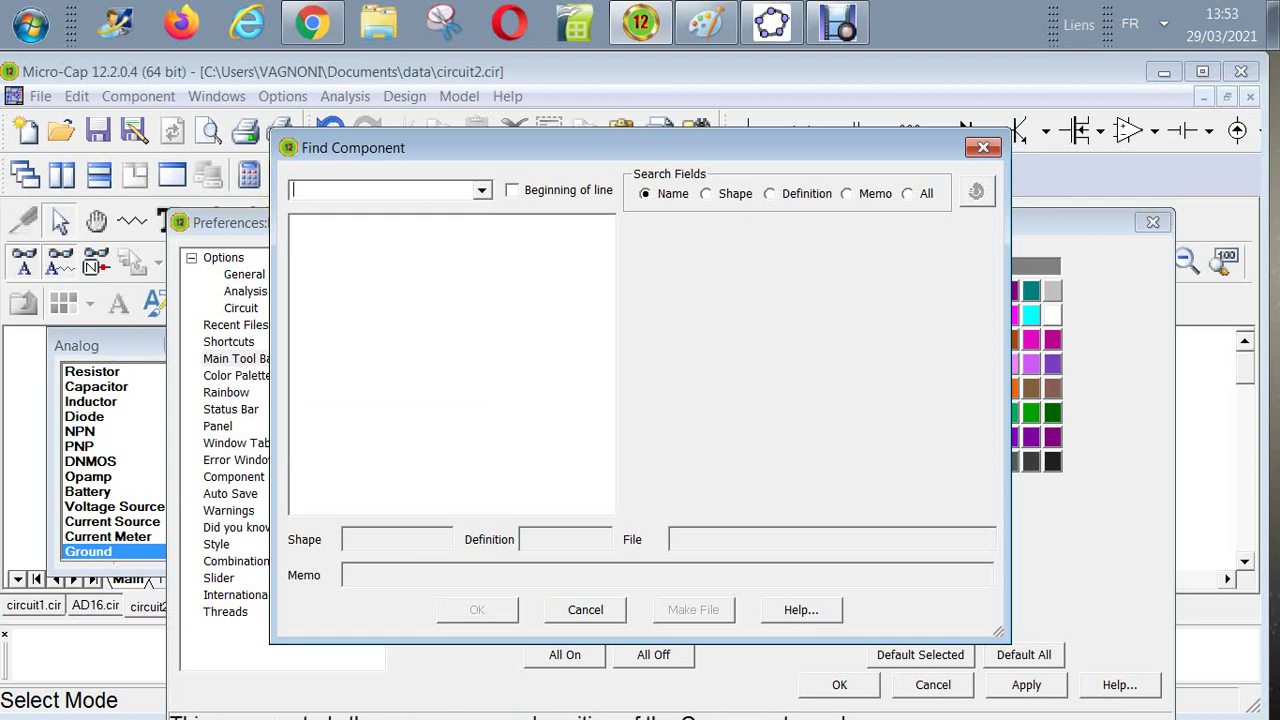
pyautogui.write('HJHHJHJHJJ')
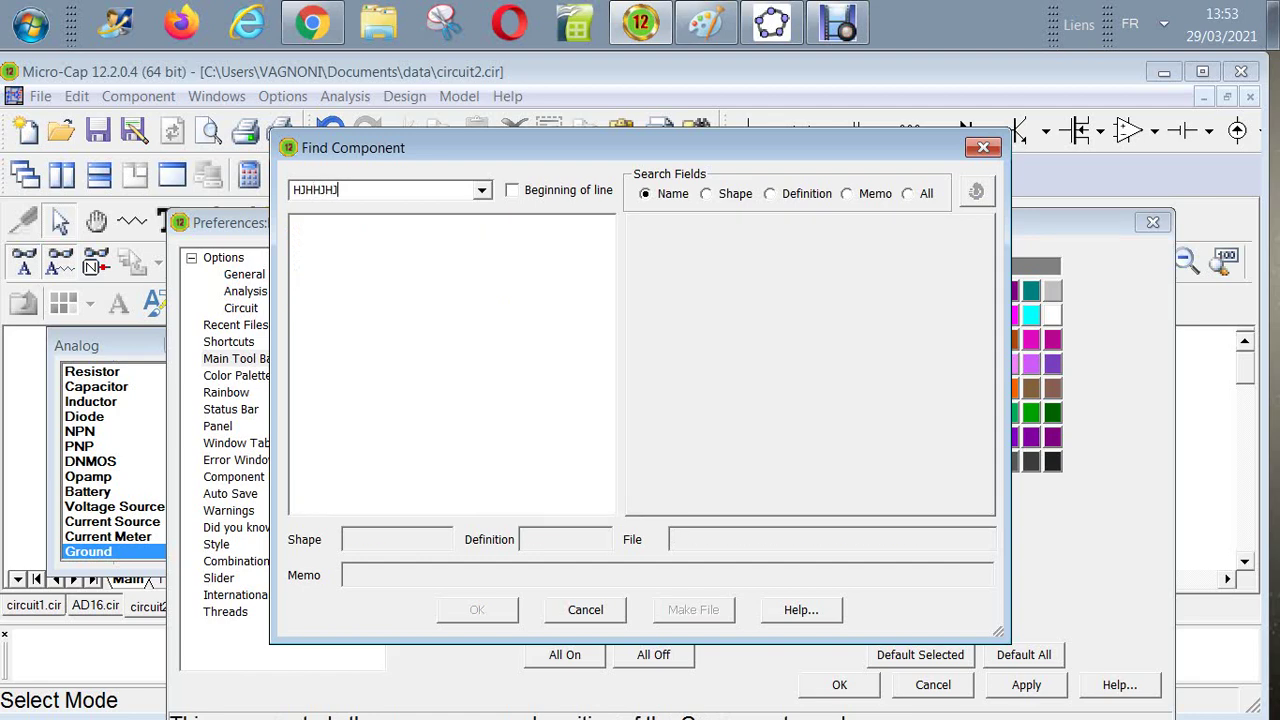
pyautogui.press('BackSpace')
pyautogui.press('BackSpace')
pyautogui.press('BackSpace')
pyautogui.press('BackSpace')
pyautogui.press('BackSpace')
pyautogui.press('BackSpace')
pyautogui.press('BackSpace')
pyautogui.press('BackSpace')
pyautogui.press('BackSpace')
pyautogui.press('BackSpace')
# Step: Search component names for ST, previewing the Animated SPST Switch and BAT54ST entries
pyautogui.write('ST')
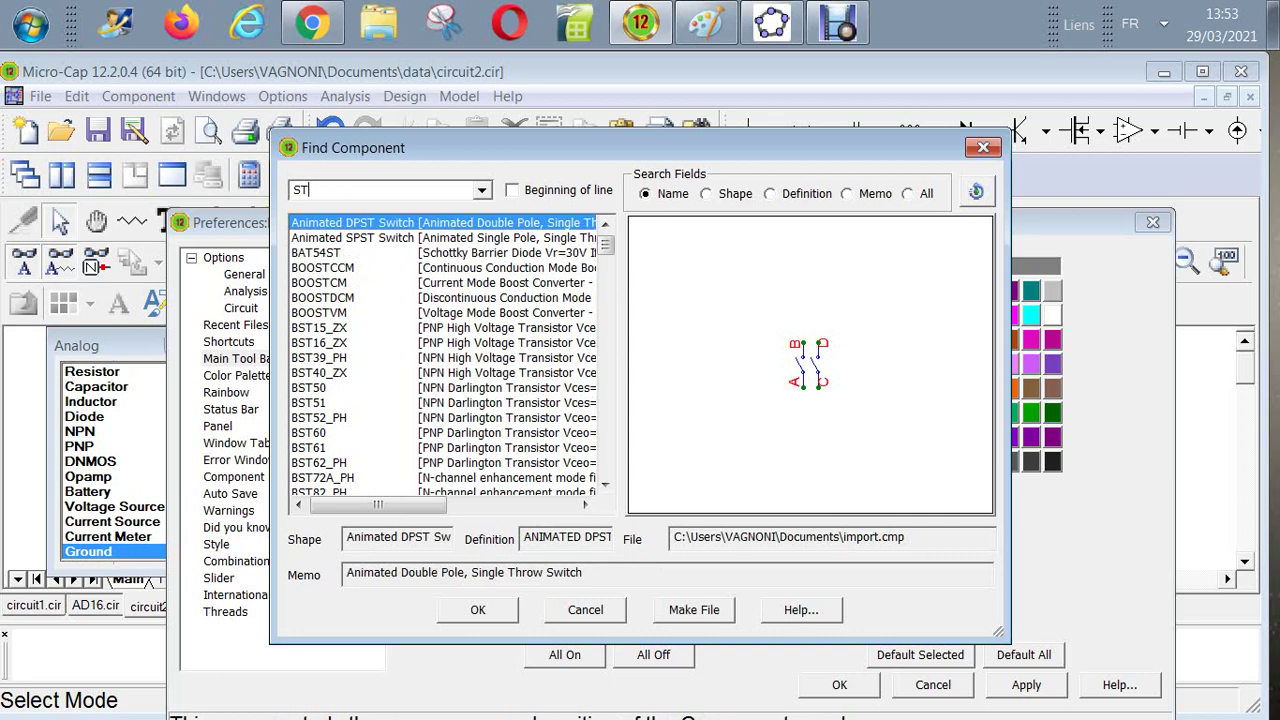
pyautogui.click(352, 238)
pyautogui.click(352, 253)
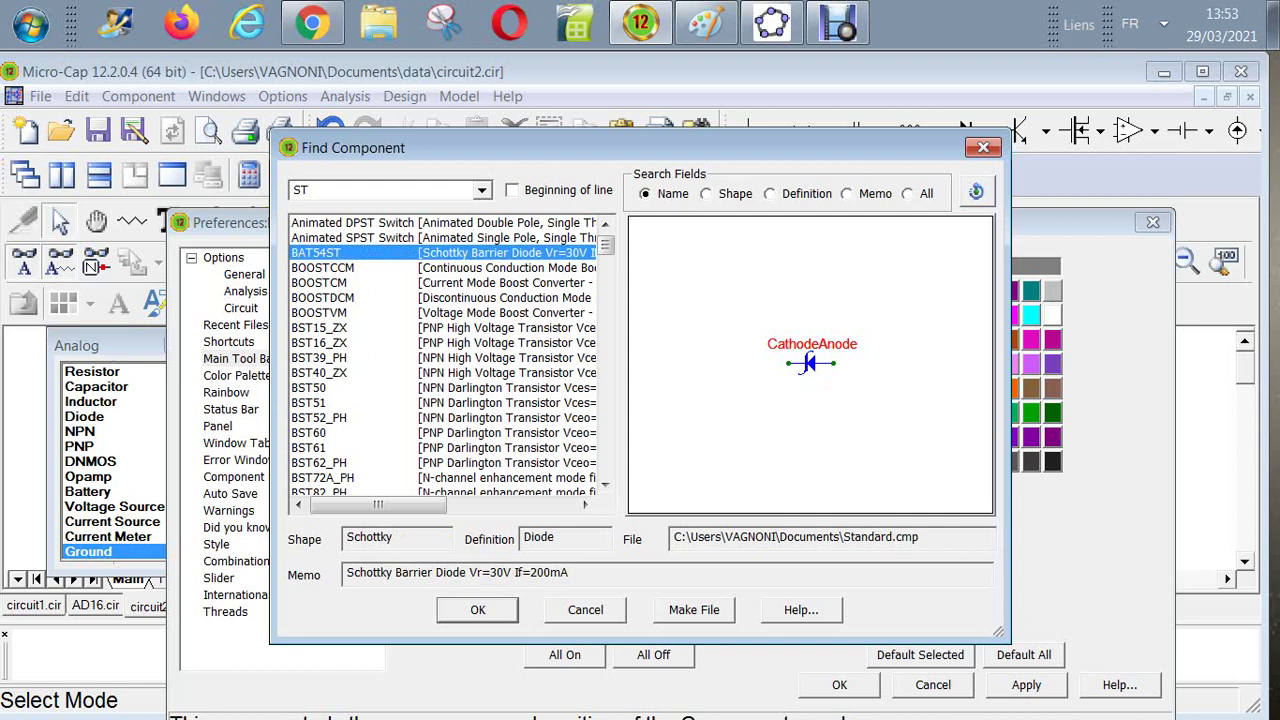
pyautogui.doubleClick(301, 190)
pyautogui.press('BackSpace')
pyautogui.write('S')
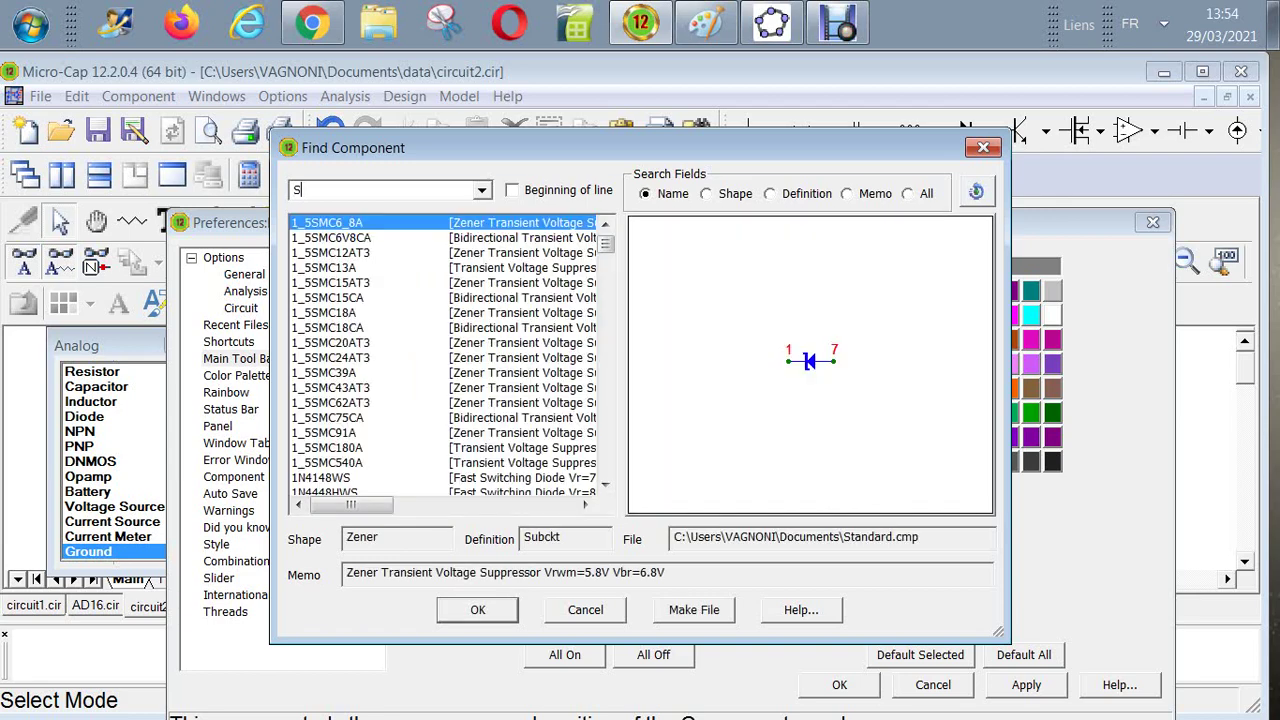
pyautogui.write('T')
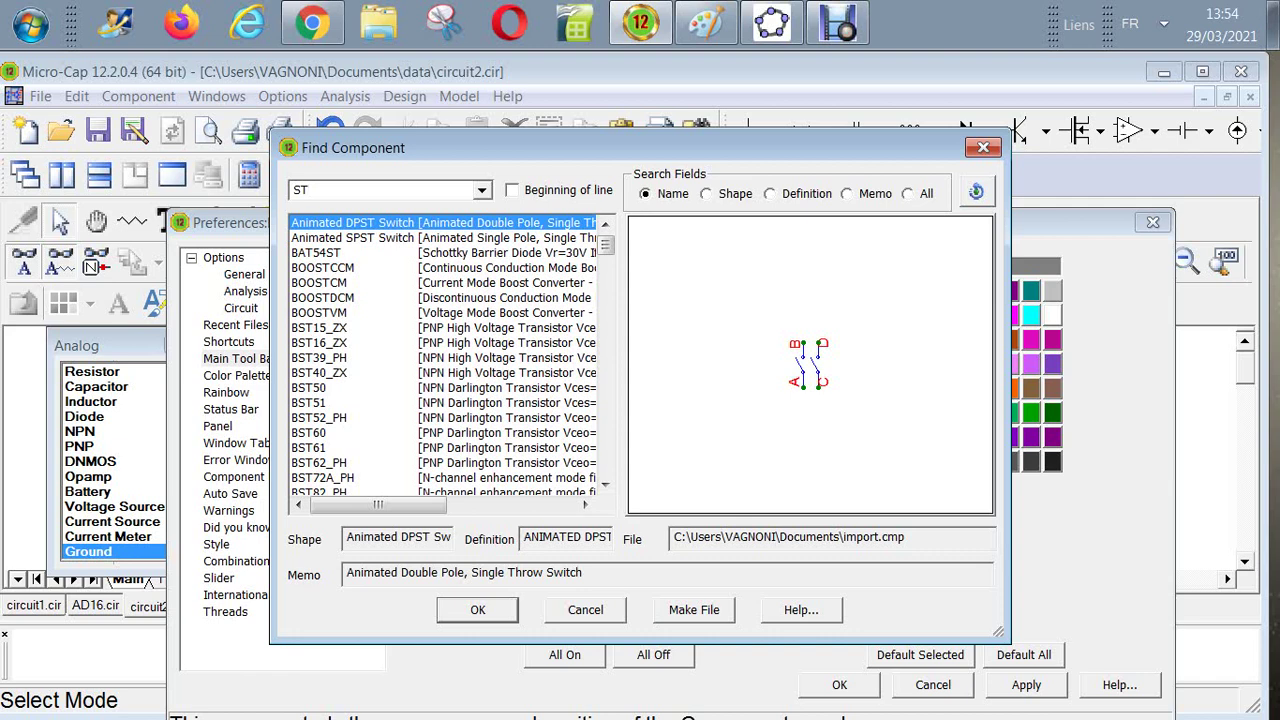
# Step: Examine the previews of the ST components from Animated SPST Switch through BST52_PH
pyautogui.press('Down')
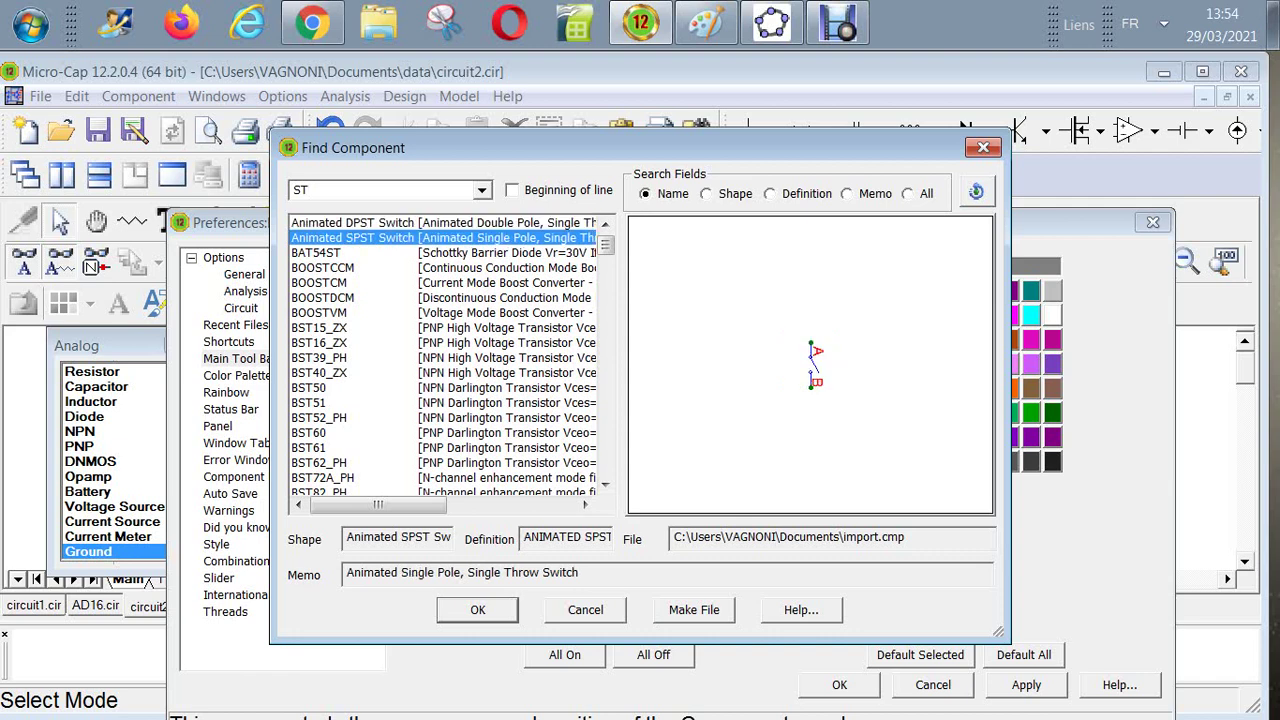
pyautogui.press('Down')
pyautogui.press('Down')
pyautogui.press('Down')
pyautogui.press('Down')
pyautogui.press('Down')
pyautogui.press('Down')
pyautogui.press('Down')
pyautogui.press('Down')
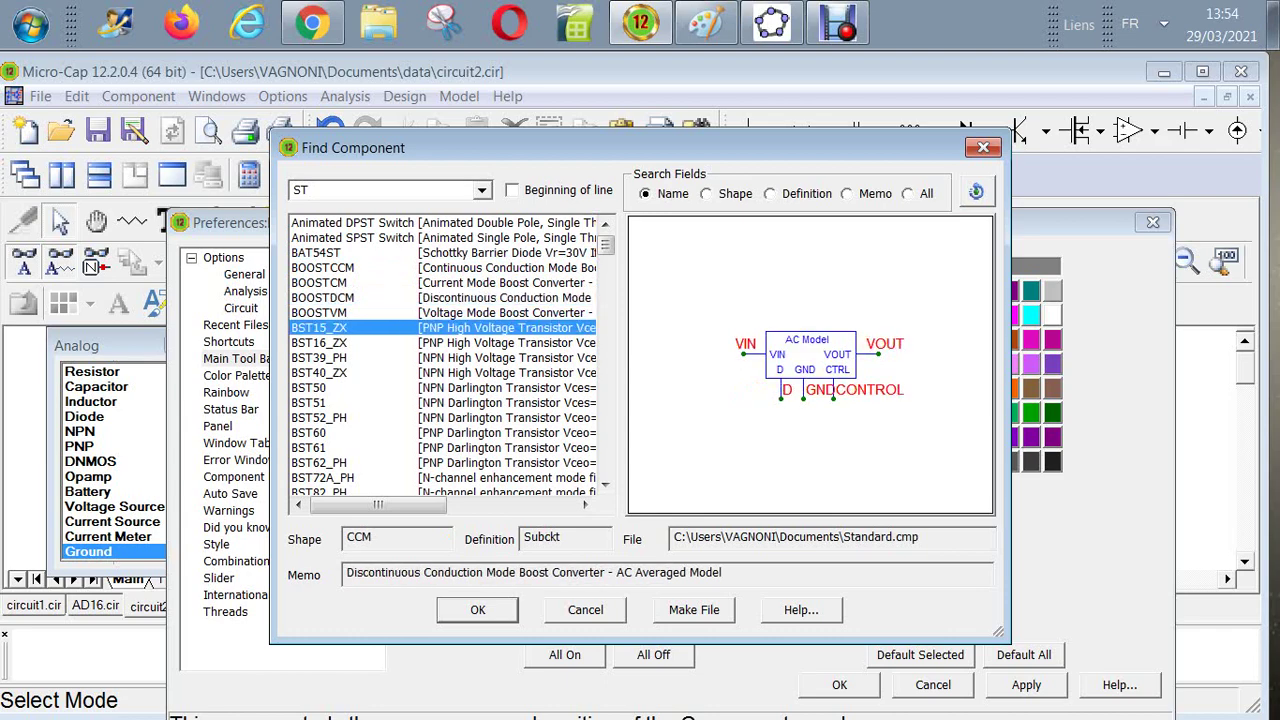
pyautogui.press('Down')
pyautogui.press('Down')
pyautogui.press('Down')
pyautogui.press('Down')
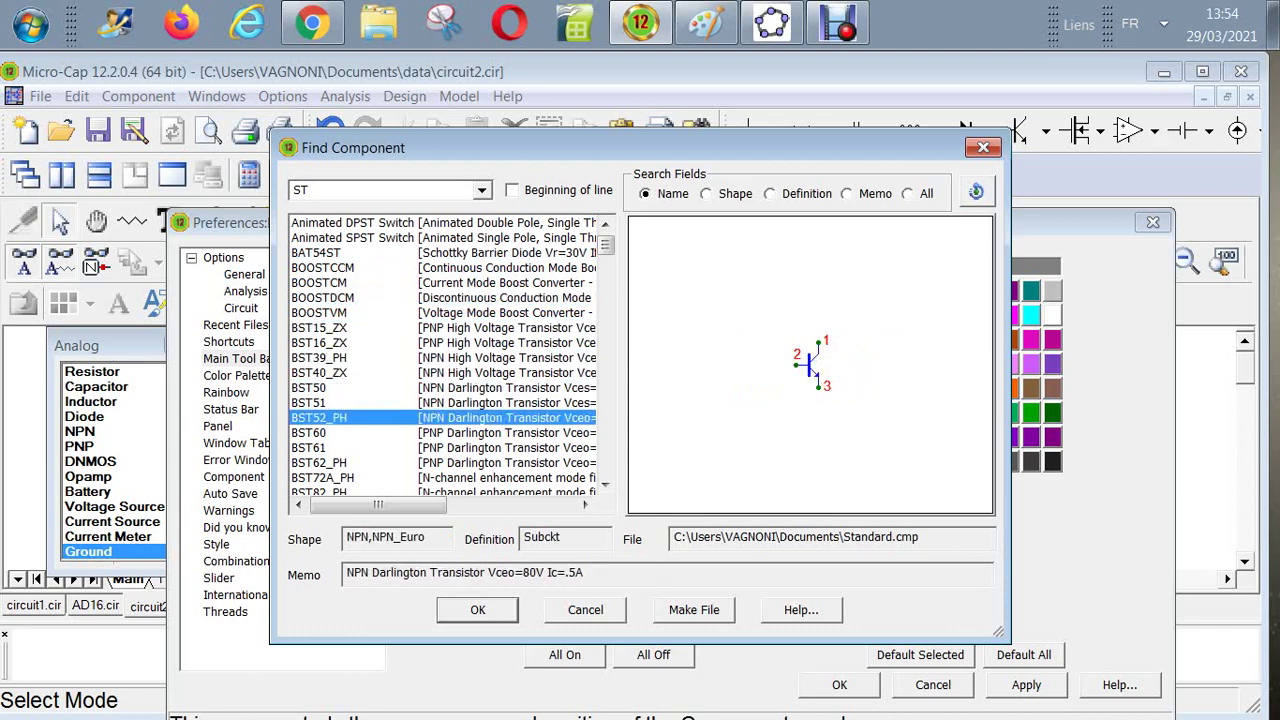
# Step: Preview further ST components, including ESD9X5_0ST5G, FStim4, FSTYC9055_HA, MBR3045ST and MM3Z15VST1G
pyautogui.scroll(-7, 450, 355)
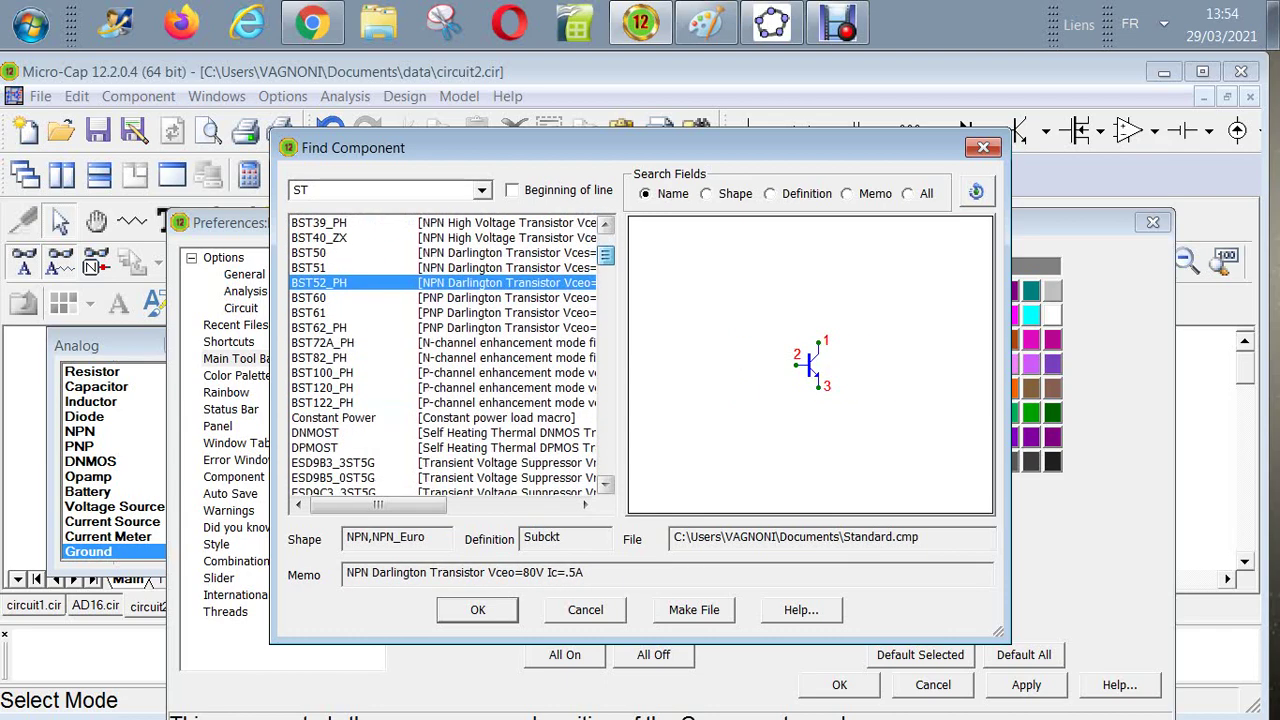
pyautogui.scroll(-3, 450, 355)
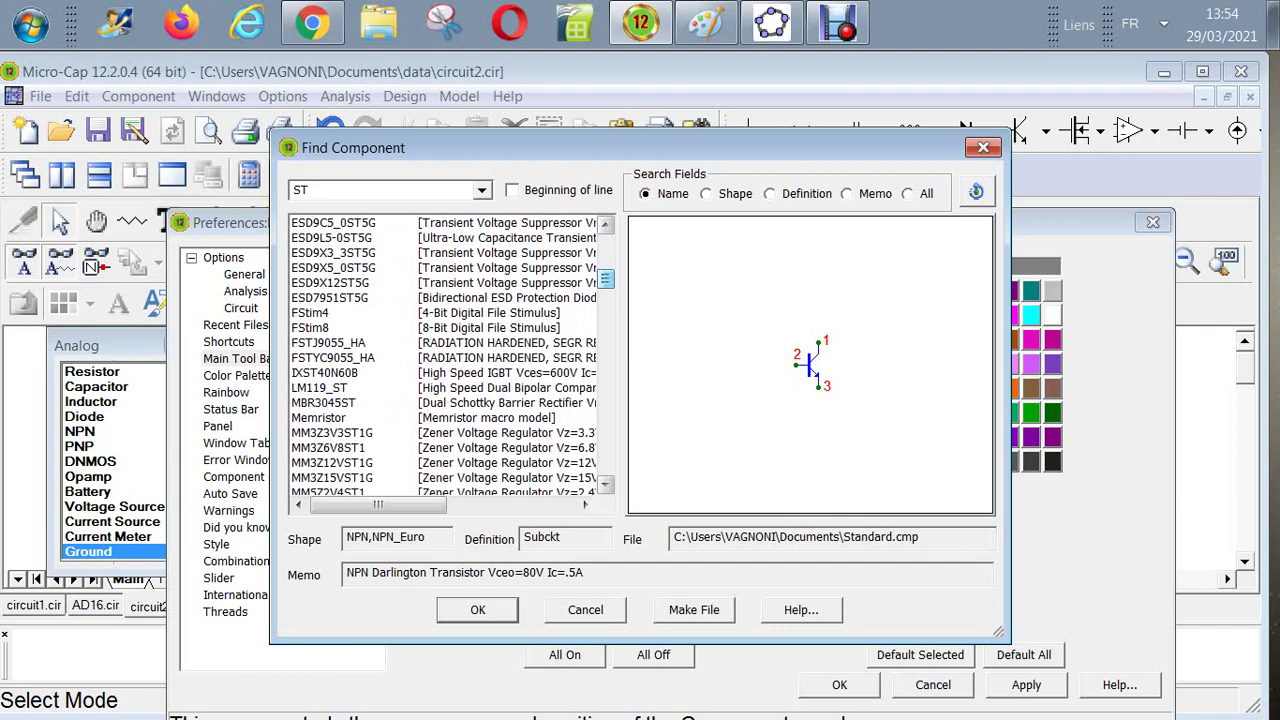
pyautogui.click(450, 268)
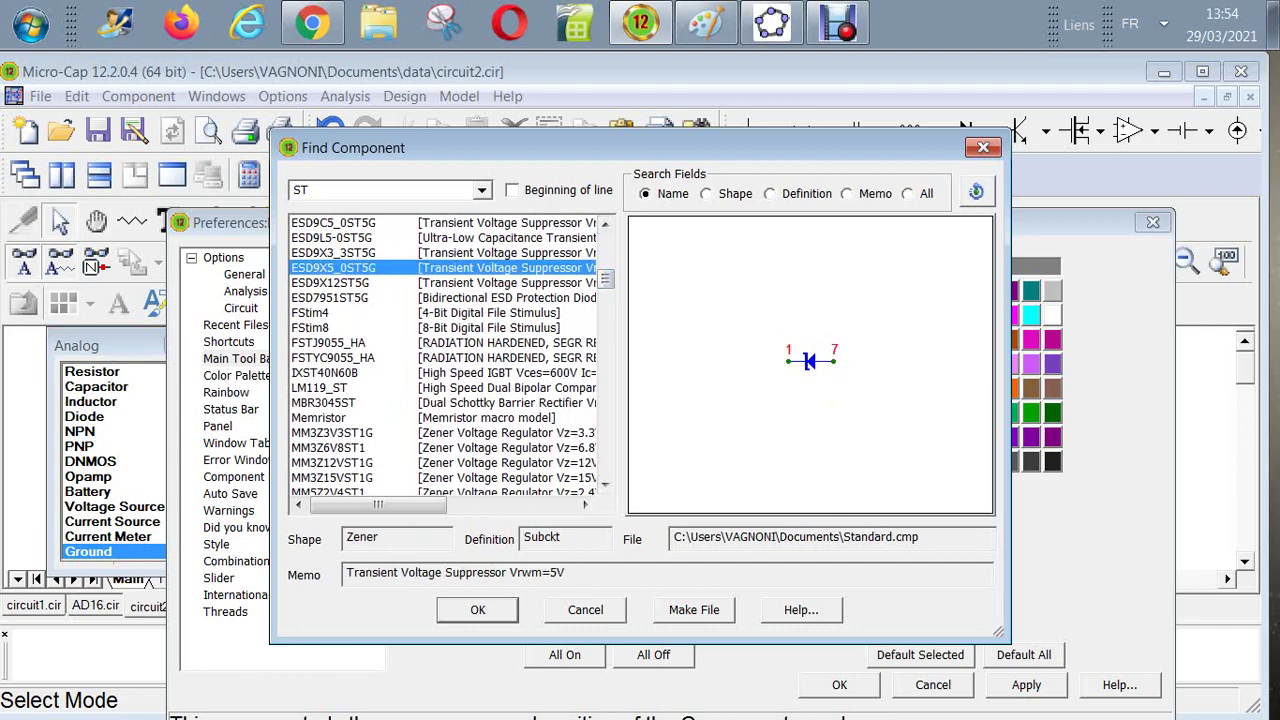
pyautogui.click(450, 283)
pyautogui.click(450, 313)
pyautogui.click(450, 357)
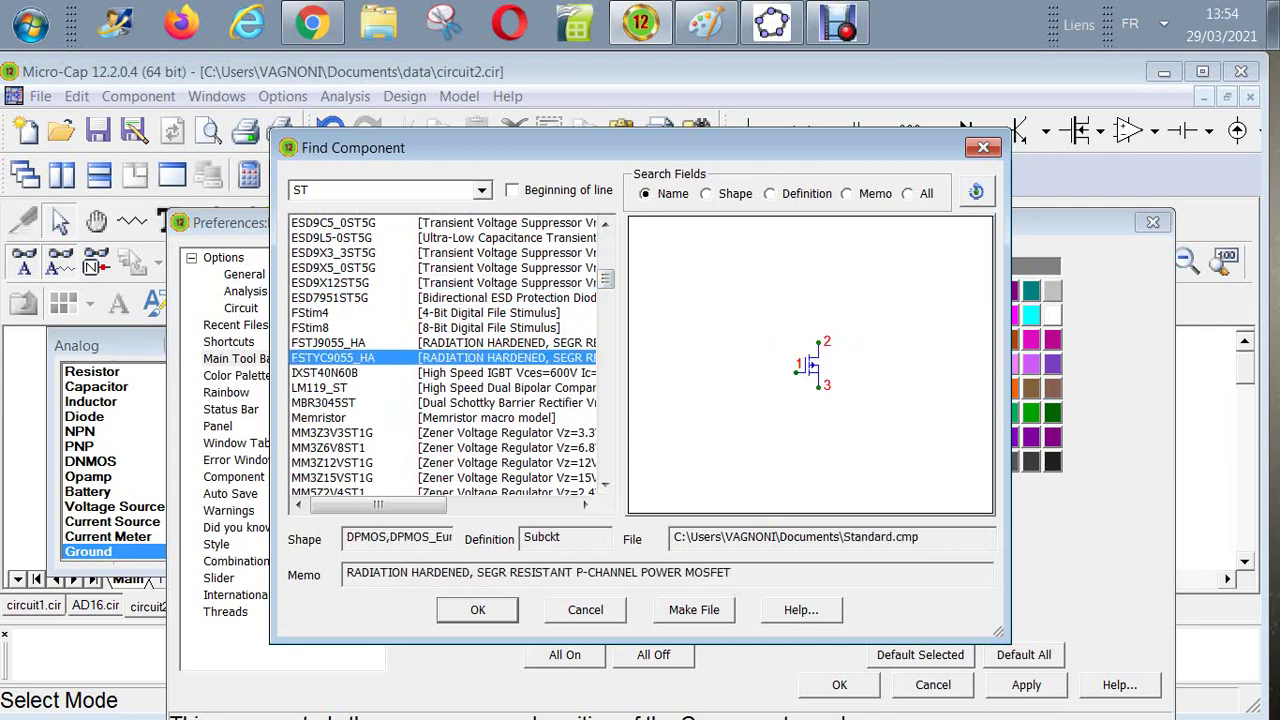
pyautogui.click(450, 402)
pyautogui.click(450, 447)
pyautogui.click(450, 477)
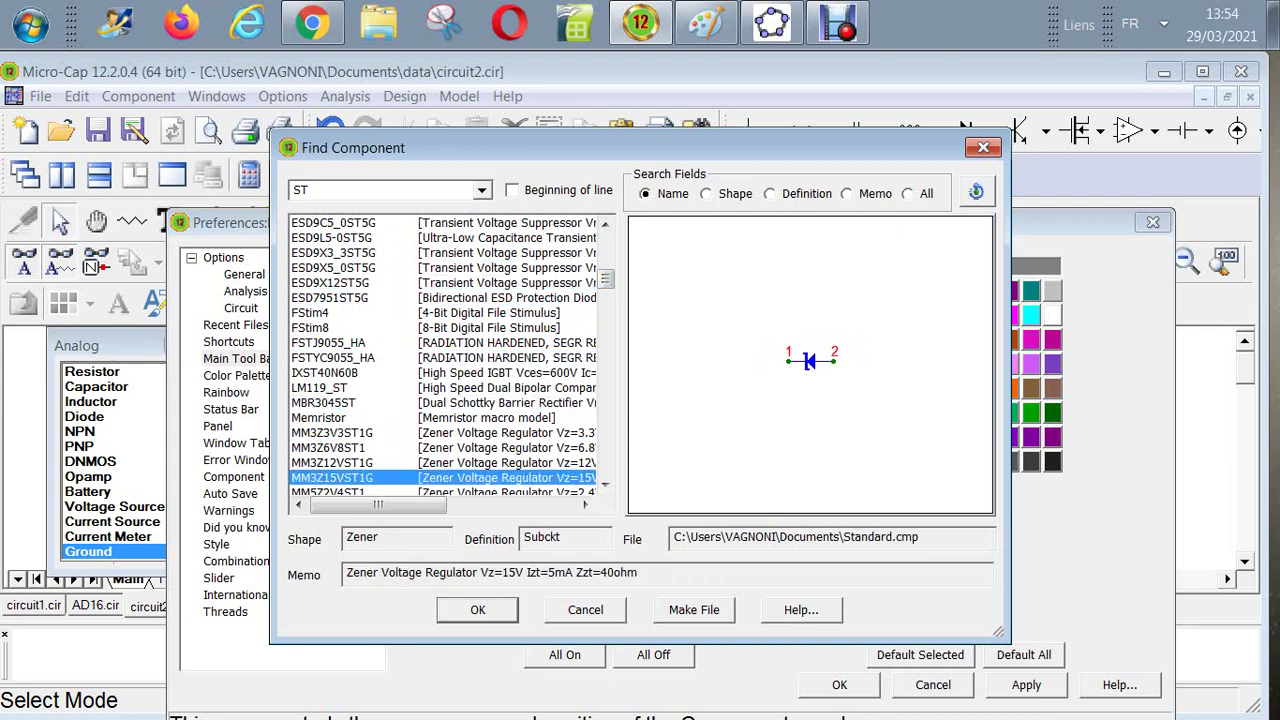
# Step: Examine the Zener voltage regulator entries from MM3Z15VST1G through MM5Z5V6ST1
pyautogui.moveTo(606, 280); pyautogui.dragTo(606, 290)
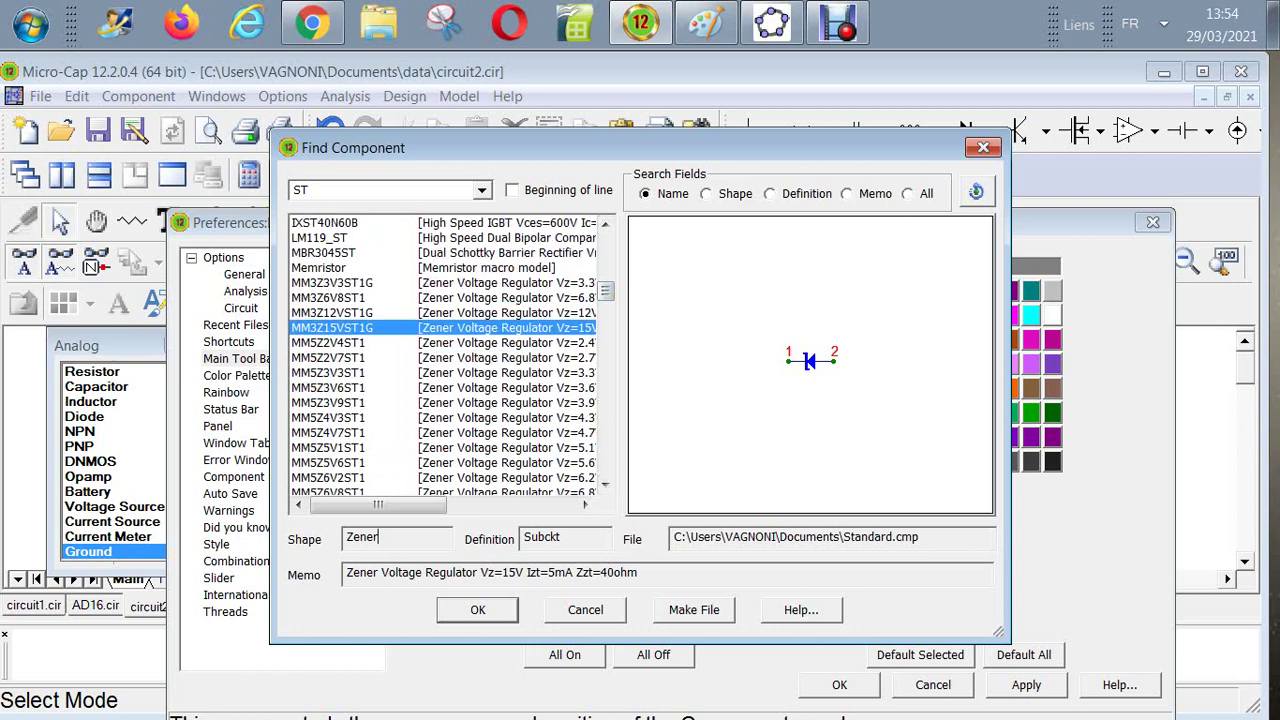
pyautogui.doubleClick(378, 537)
pyautogui.press('Down')
pyautogui.press('Down')
pyautogui.press('Down')
pyautogui.press('Down')
pyautogui.press('Down')
pyautogui.press('Down')
pyautogui.press('Down')
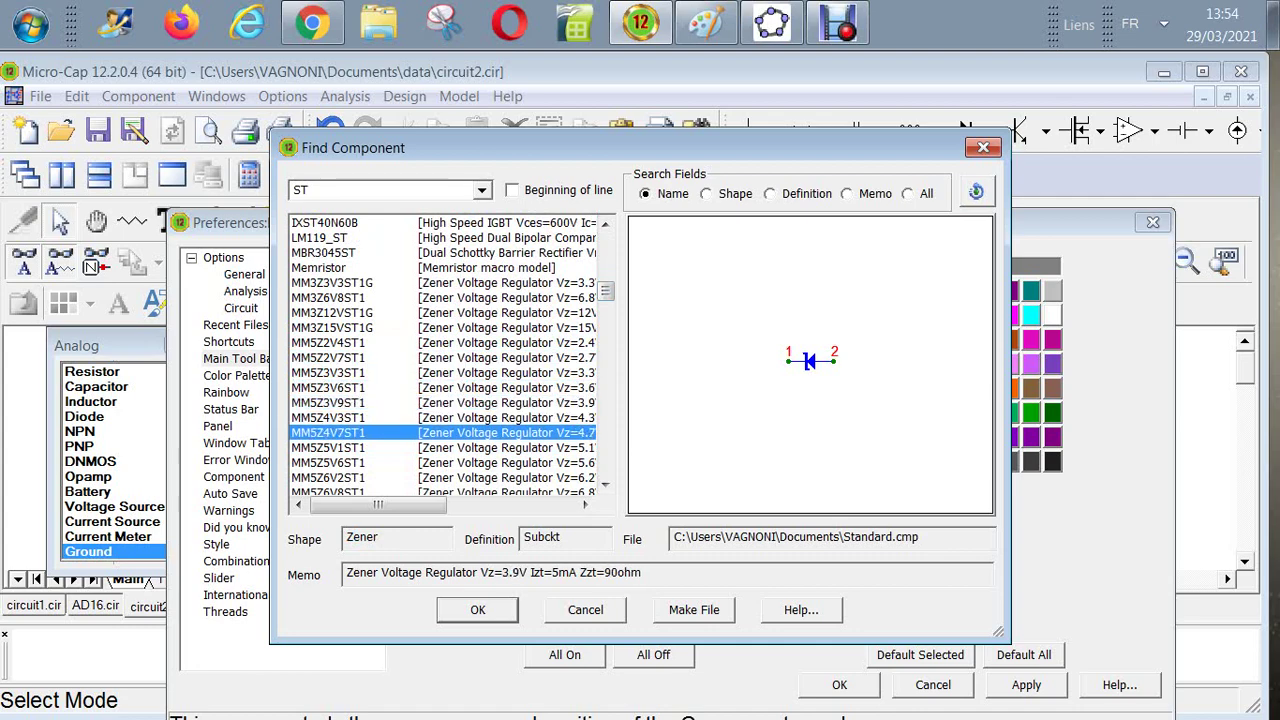
pyautogui.press('Down')
pyautogui.press('Down')
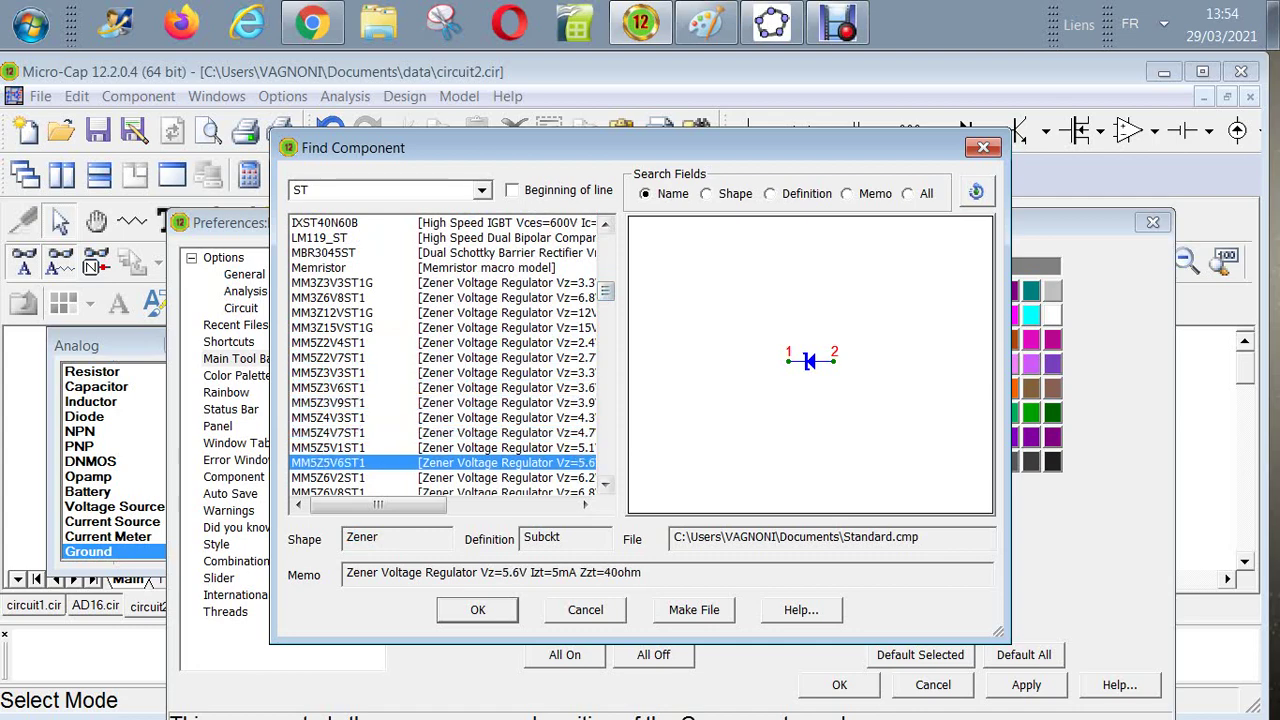
# Step: Assign the MM5Z8V2ST1 Zener voltage regulator to the waveform button
pyautogui.scroll(-3, 445, 355)
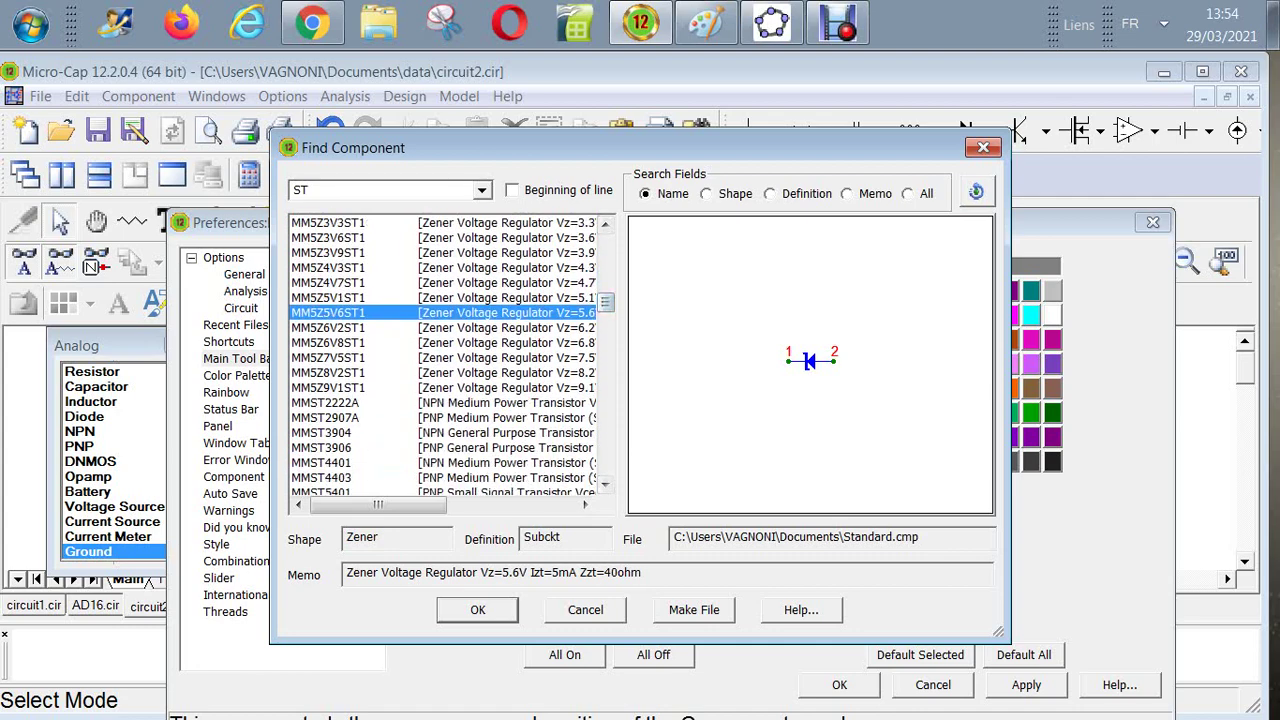
pyautogui.press('Down')
pyautogui.press('Down')
pyautogui.press('Down')
pyautogui.press('Down')
pyautogui.press('Return')
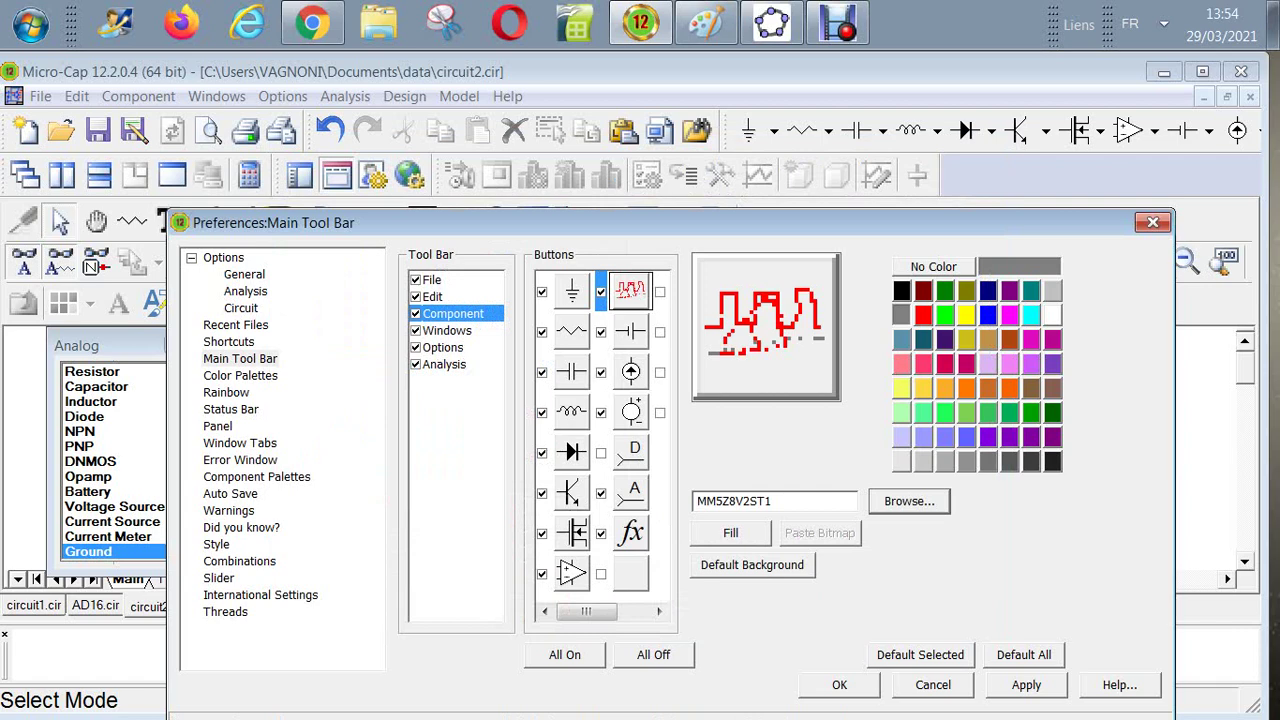
# Step: Apply the tool bar changes, close the preferences and switch to Component mode
pyautogui.click(1026, 684)
pyautogui.click(839, 684)
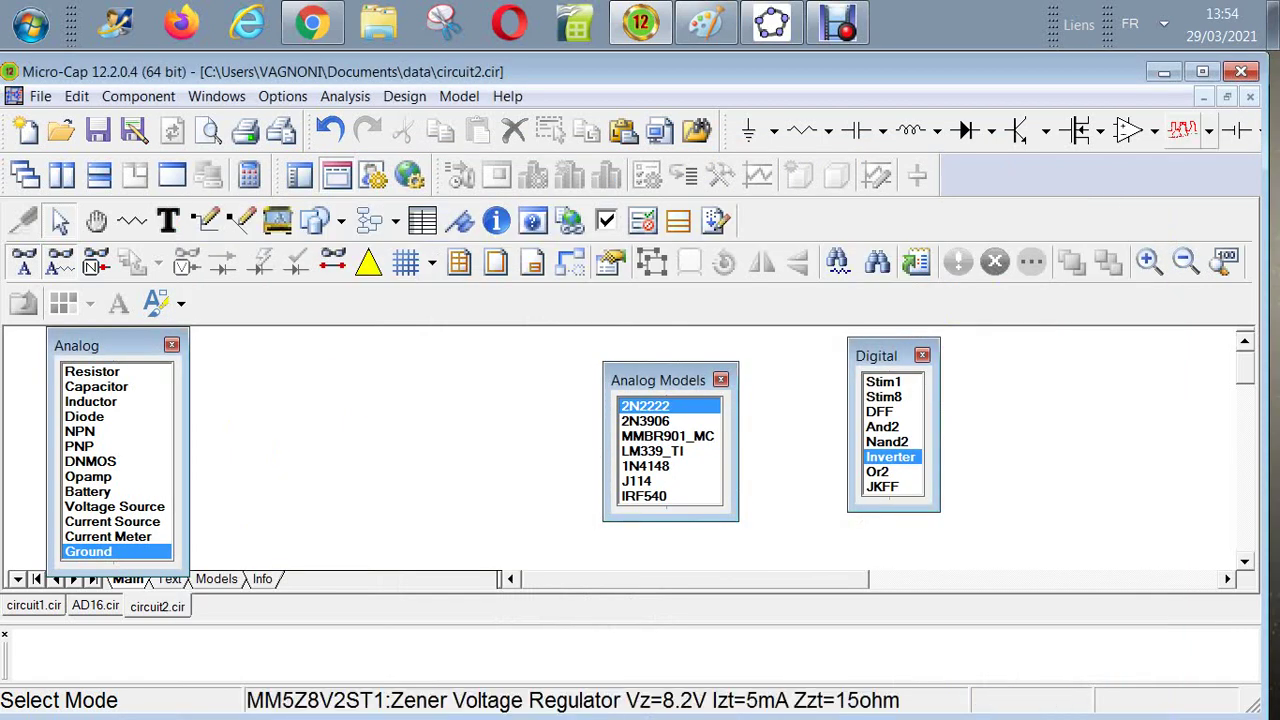
pyautogui.hotkey('ctrl', 'd')
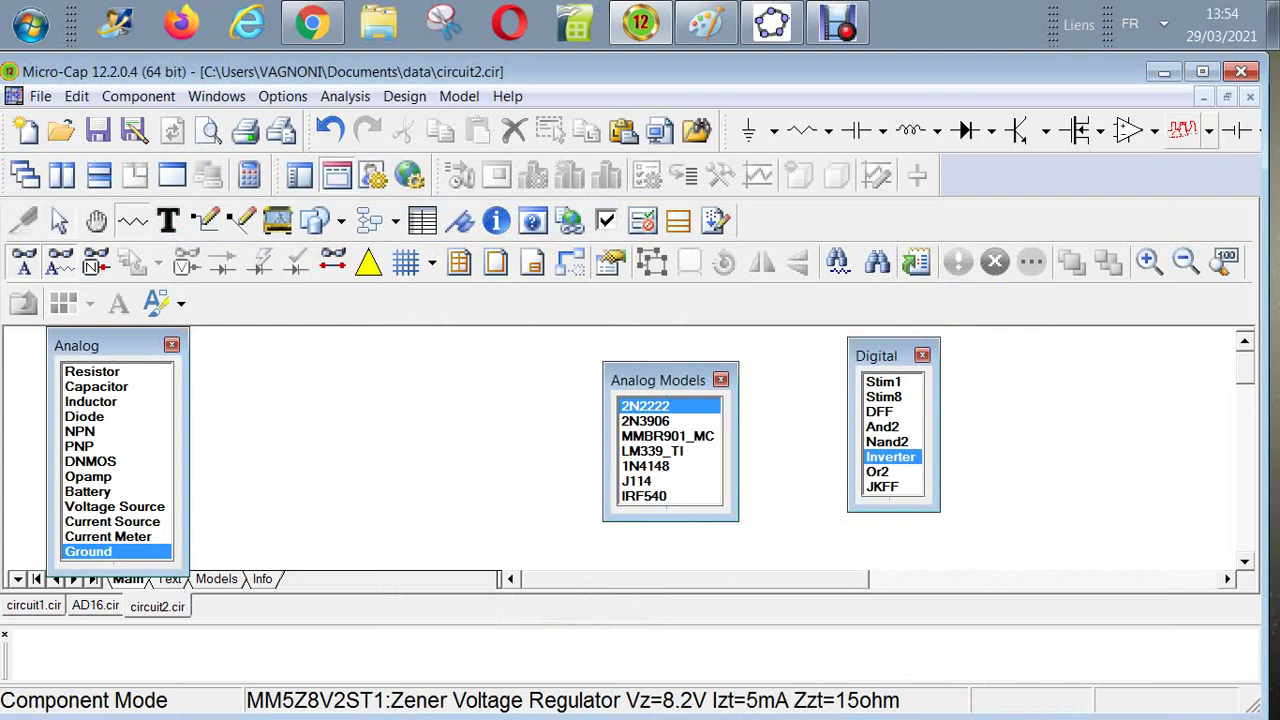
# Step: Place the MM5Z8V2ST1 Zener regulator from the waveform button on the empty schematic area and return to Select mode
pyautogui.click(1182, 130)
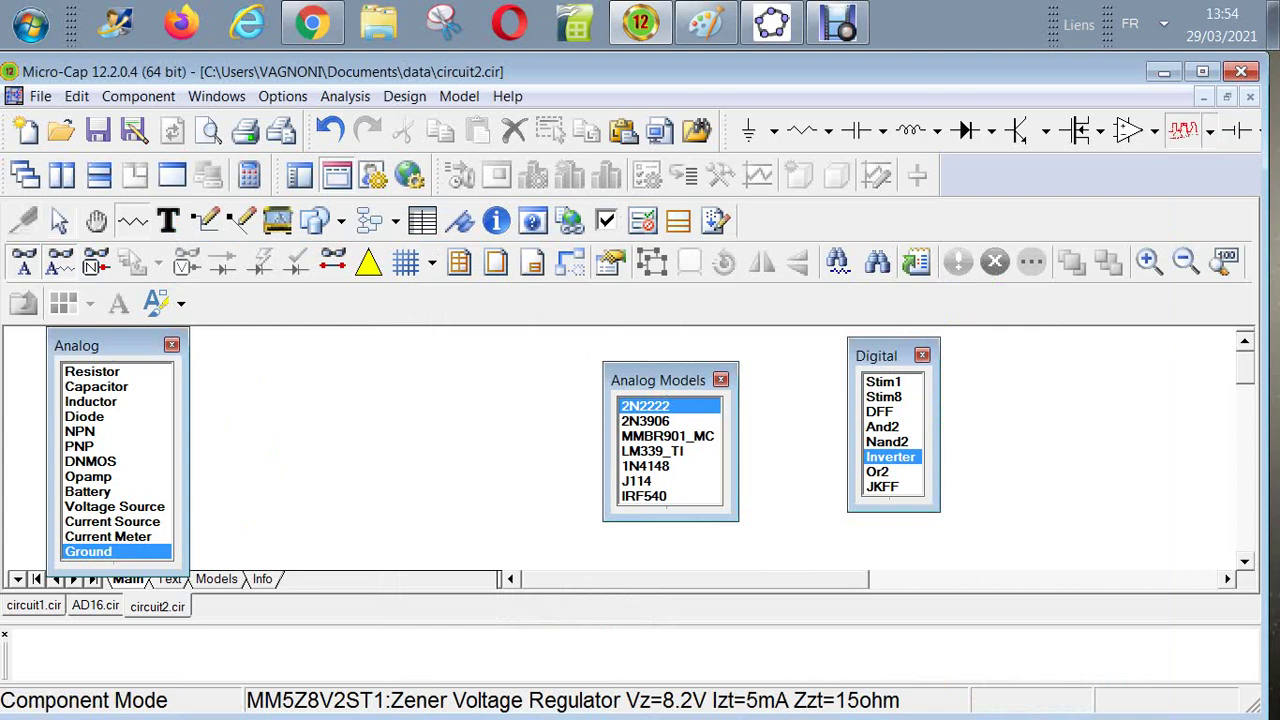
pyautogui.click(1045, 408)
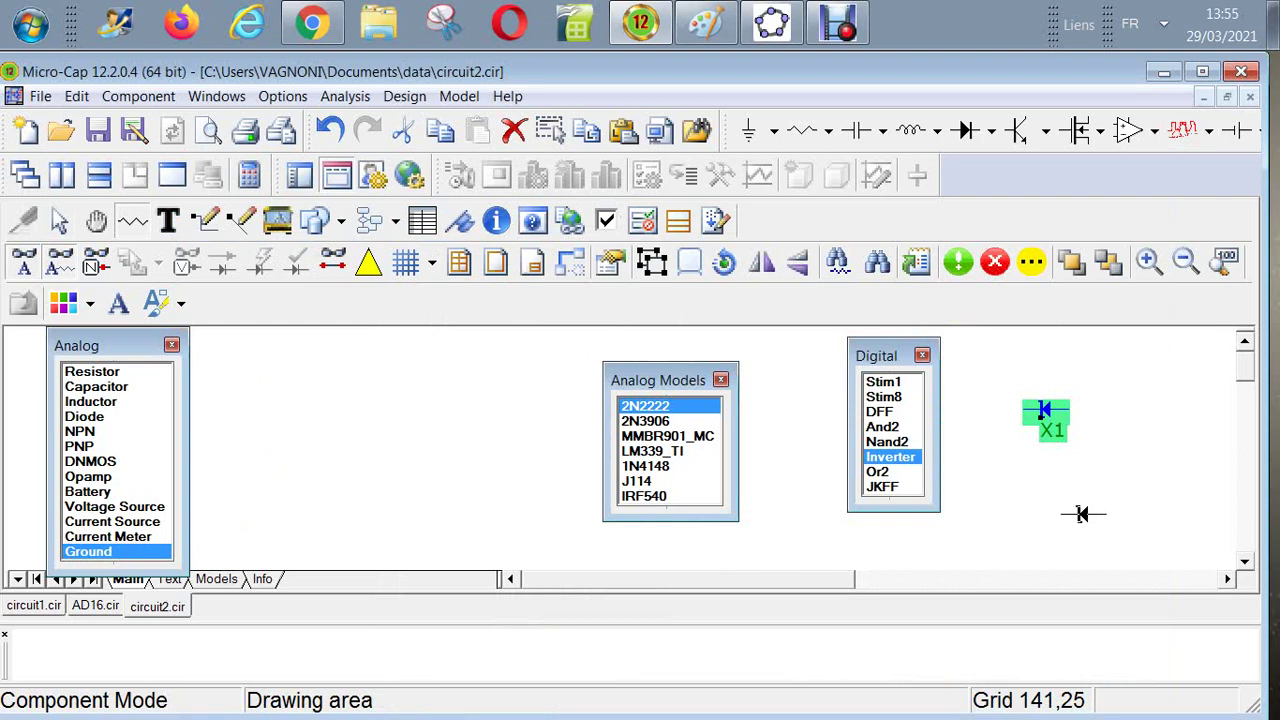
pyautogui.hotkey('ctrl', 'e')
pyautogui.click(1061, 514)
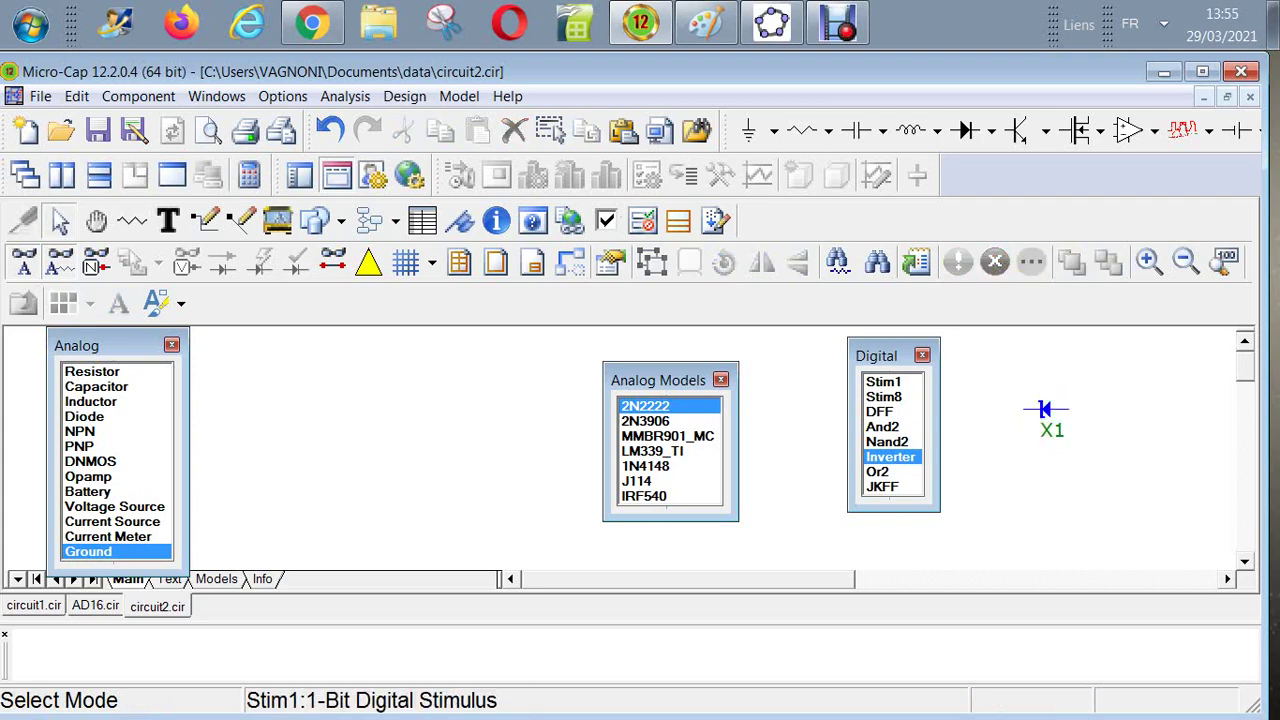
# Step: Try placing a Stim1 digital stimulus from the Digital palette and cancel its attribute settings
pyautogui.click(883, 381)
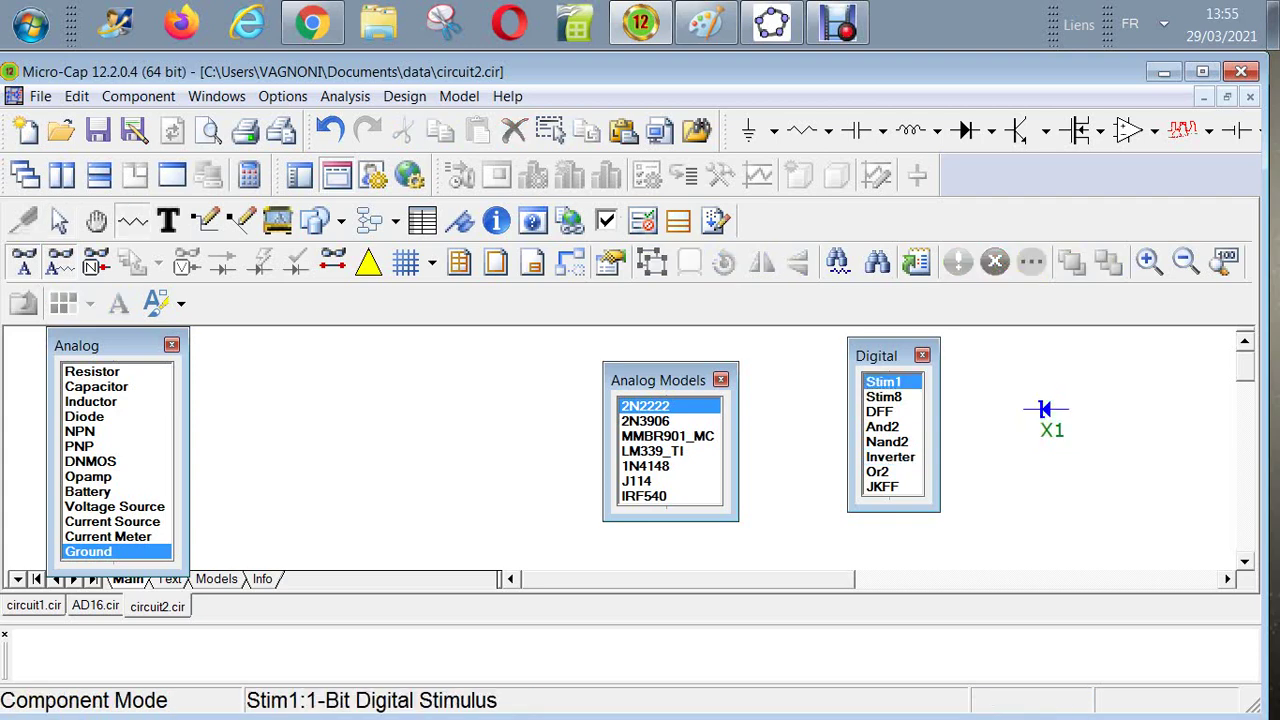
pyautogui.click(517, 379)
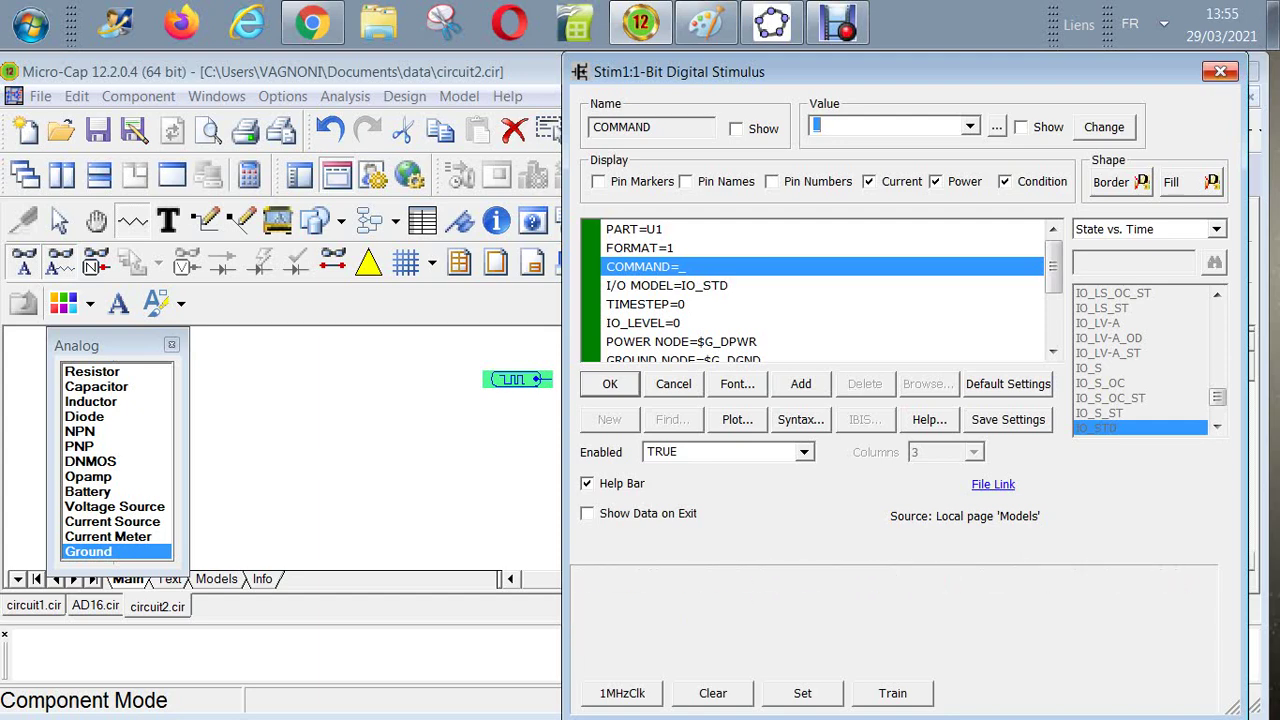
pyautogui.press('Escape')
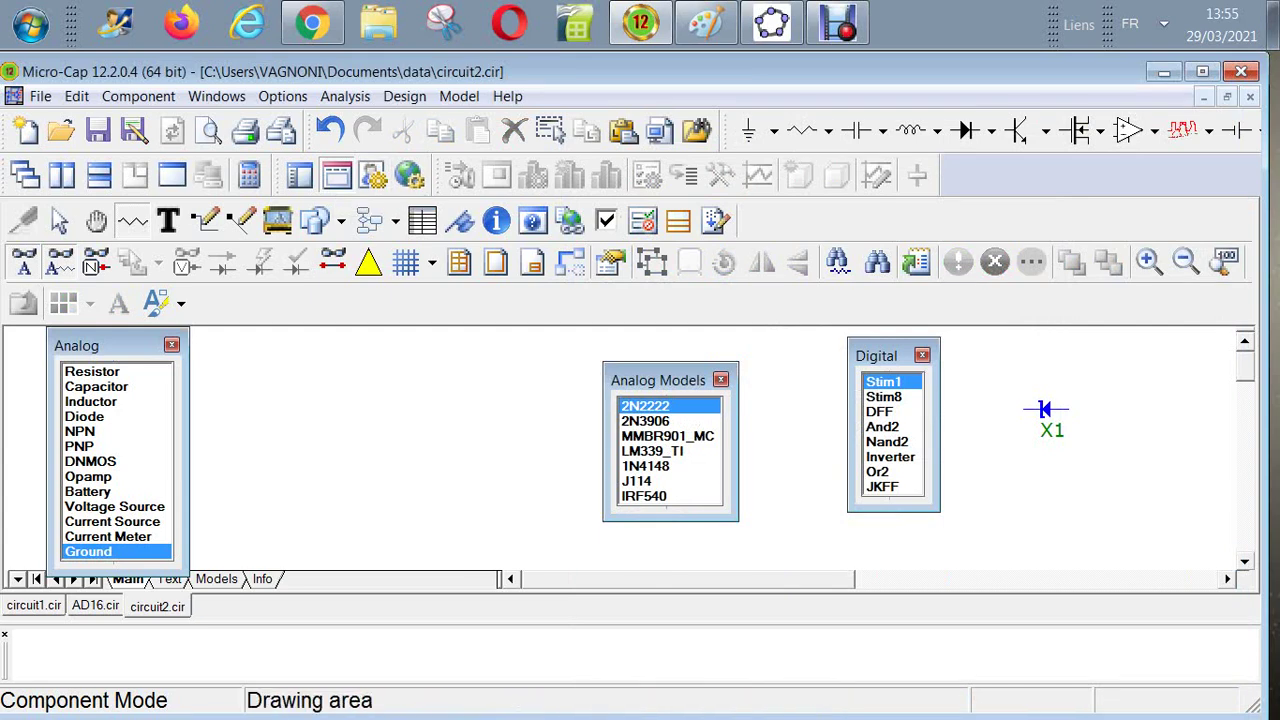
# Step: Close the Analog, Analog Models and Digital component palettes
pyautogui.click(171, 344)
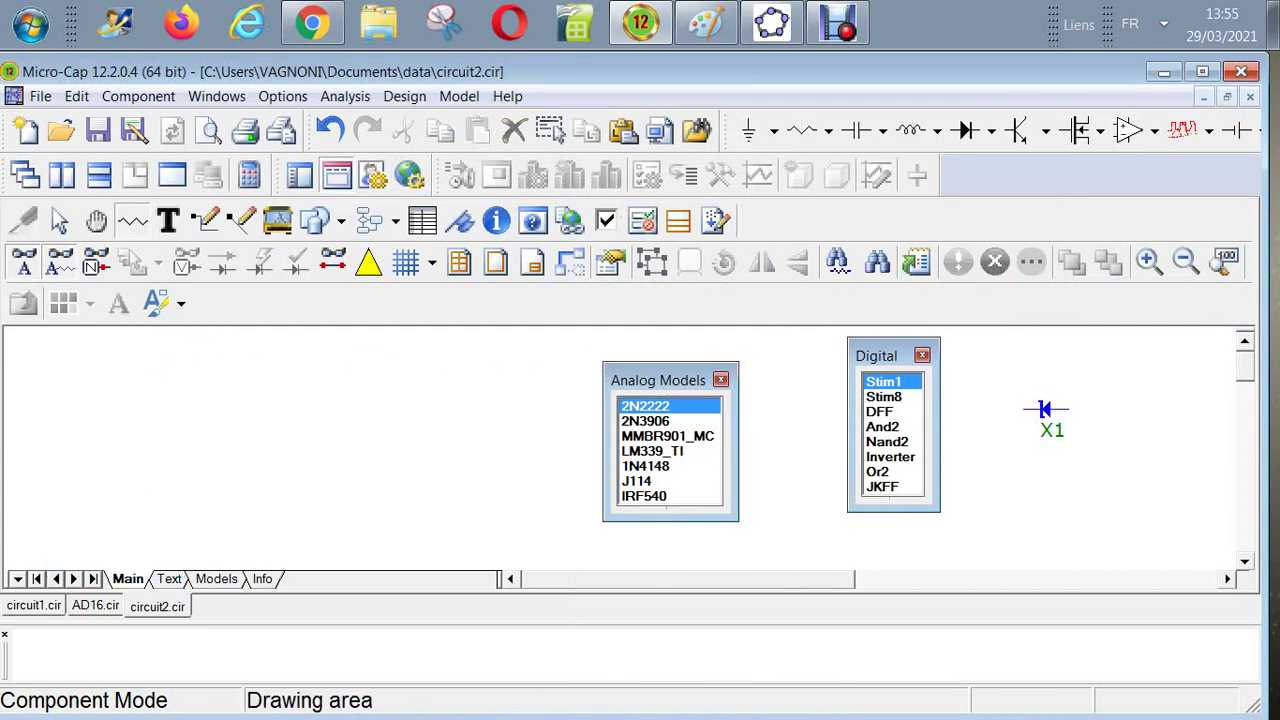
pyautogui.click(721, 380)
pyautogui.click(922, 355)
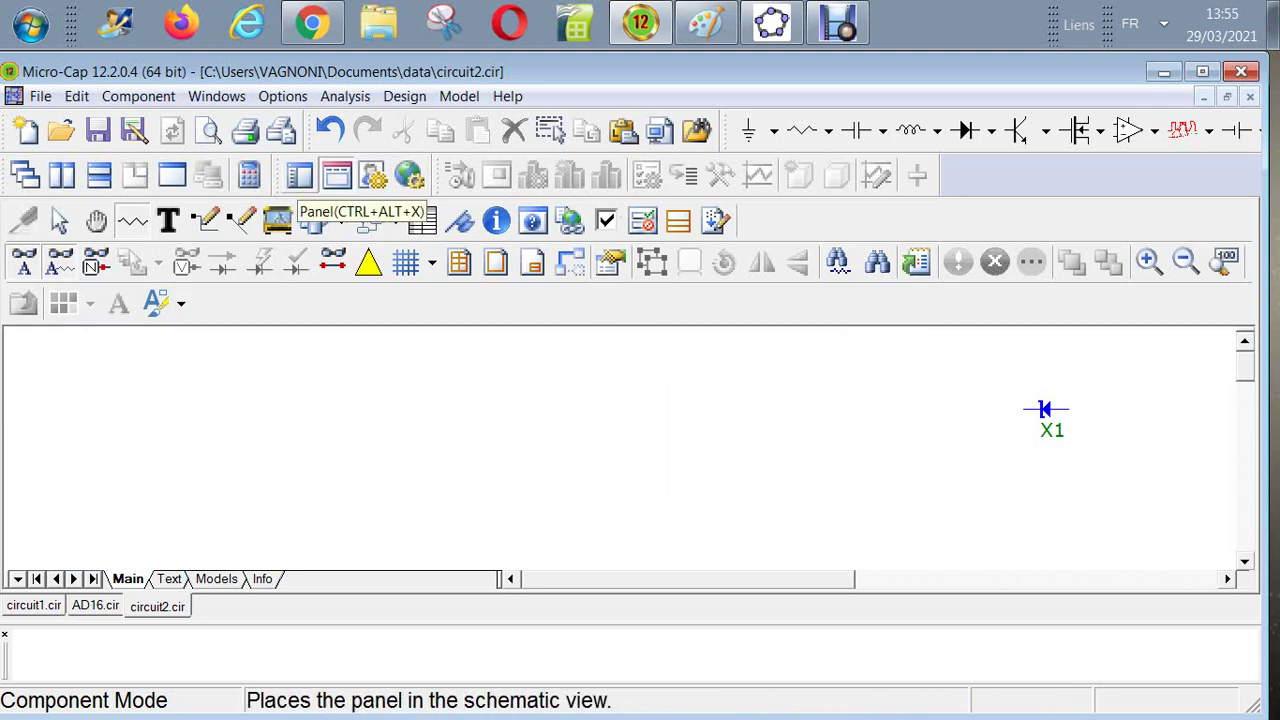
# Step: Disable the MM5Z8V2ST1 waveform button in the Component tool bar preferences, apply the change and close the preferences
pyautogui.click(347, 220)
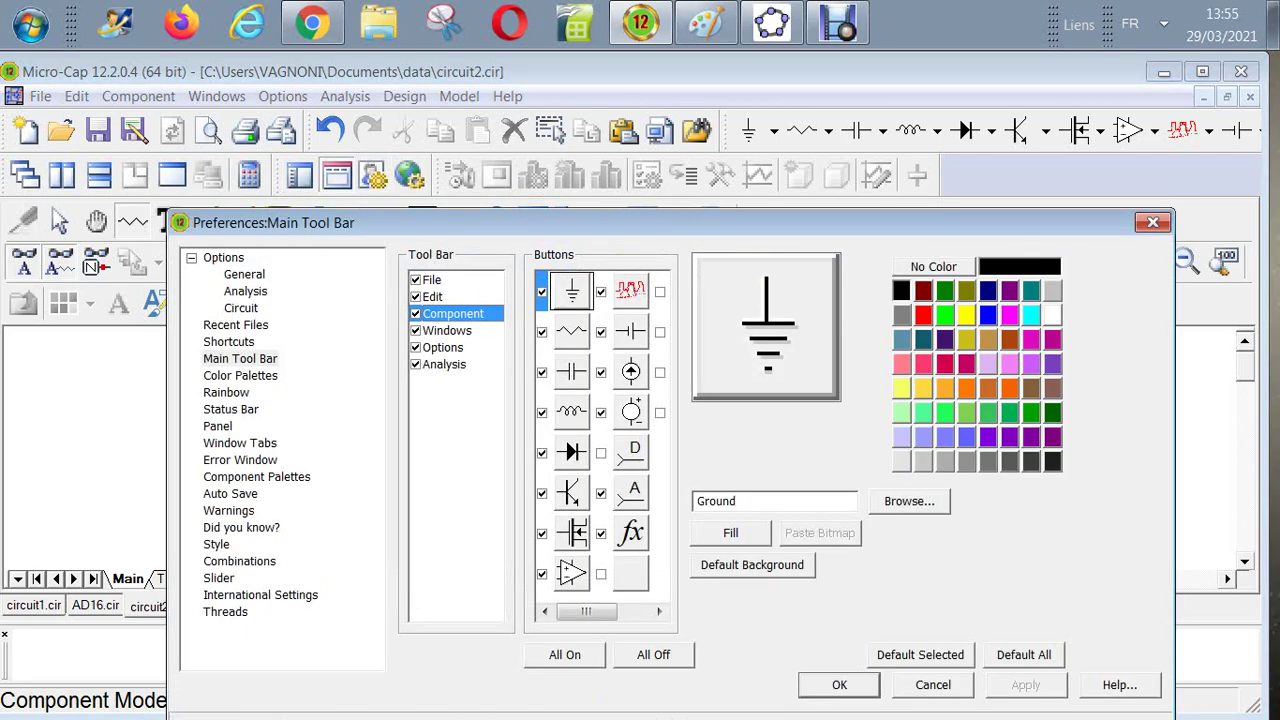
pyautogui.click(630, 290)
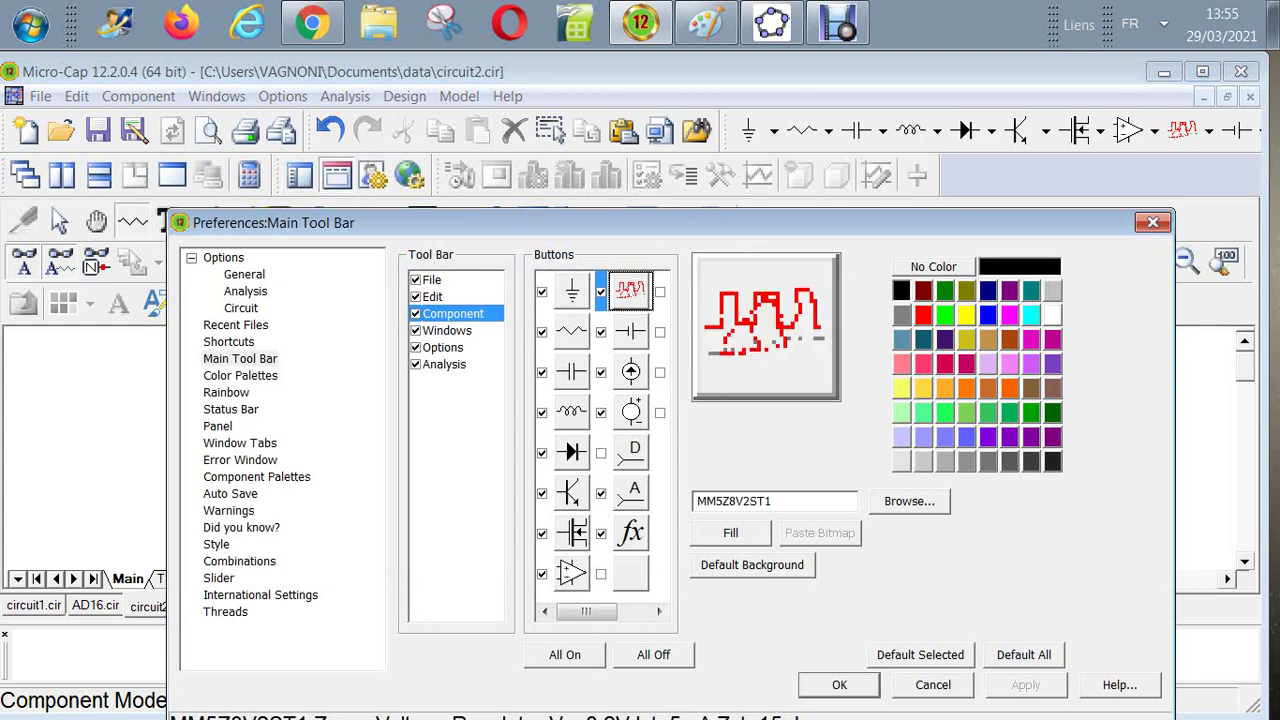
pyautogui.click(601, 292)
pyautogui.click(1026, 685)
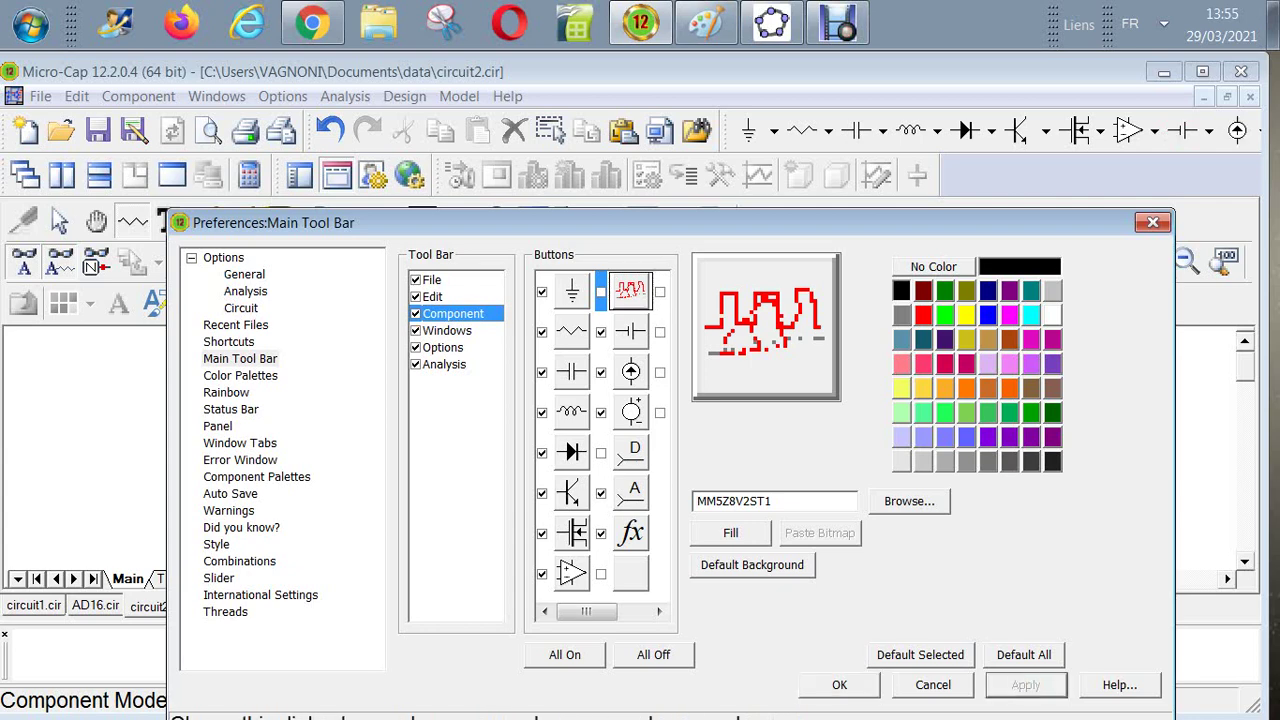
pyautogui.click(839, 685)
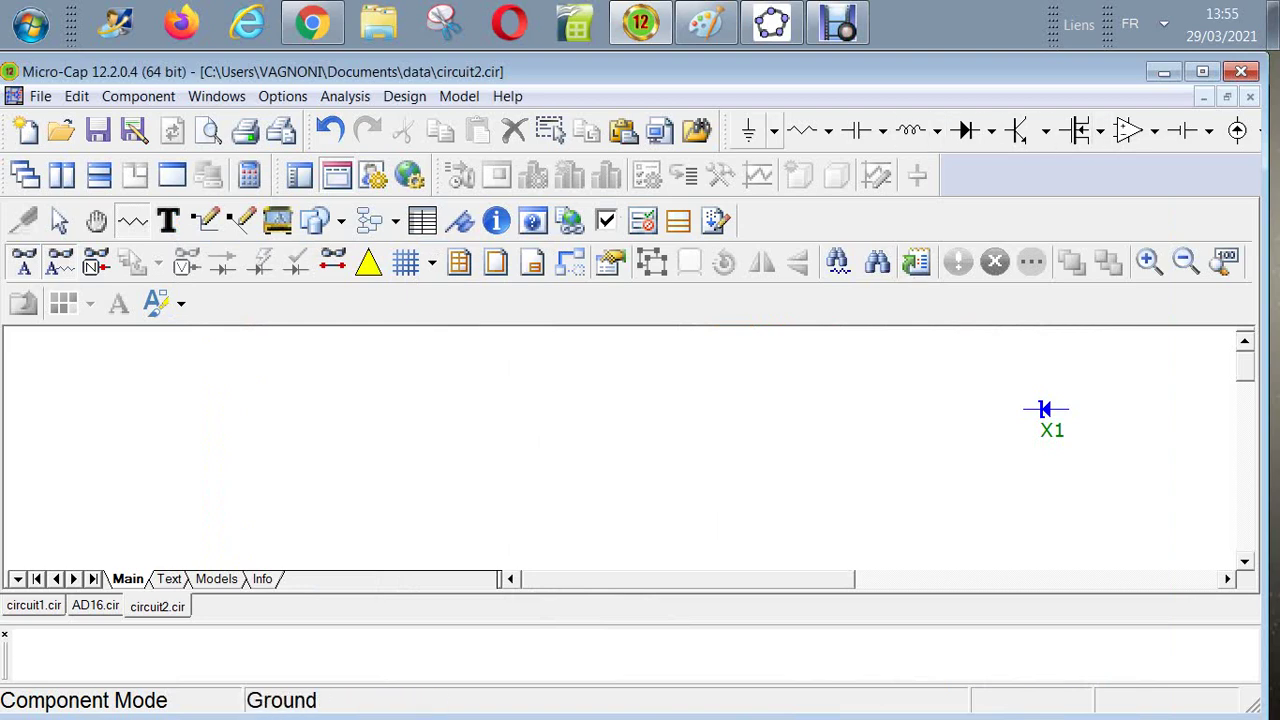
# Step: Float the Component tool bar over the drawing area and dock it back in its original place
pyautogui.moveTo(727, 131); pyautogui.dragTo(488, 352)
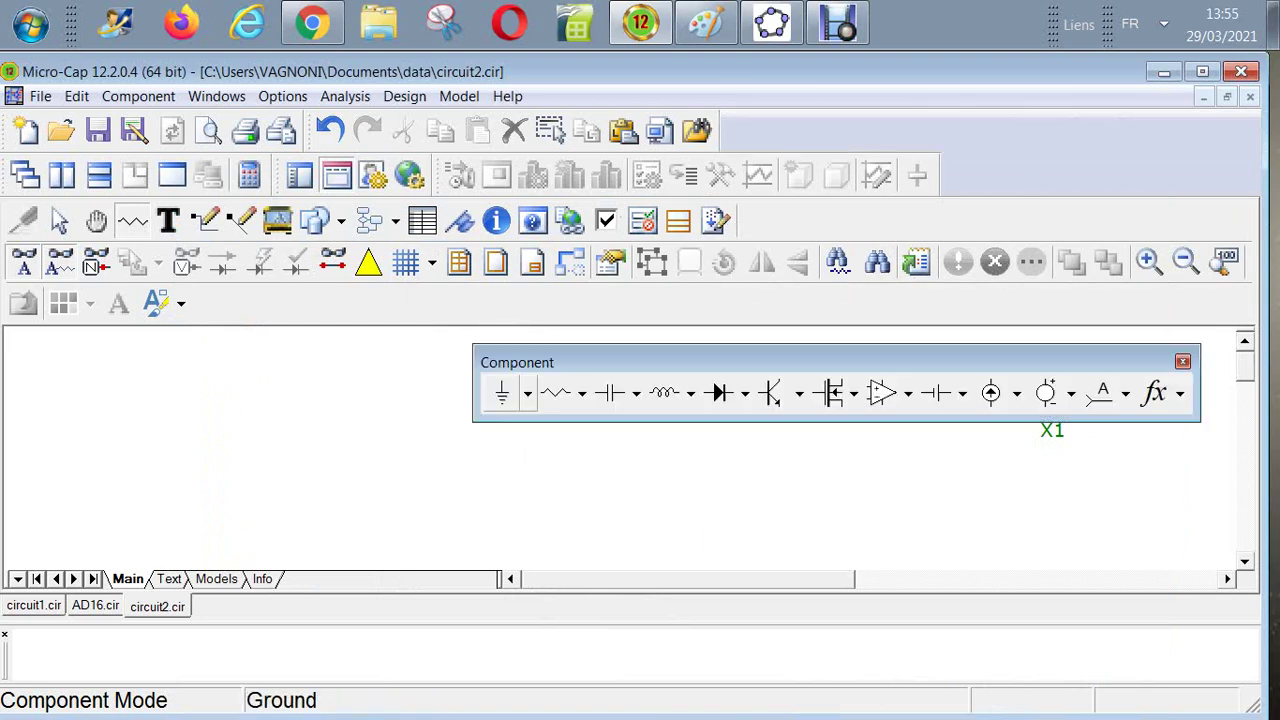
pyautogui.moveTo(710, 356); pyautogui.dragTo(725, 131)
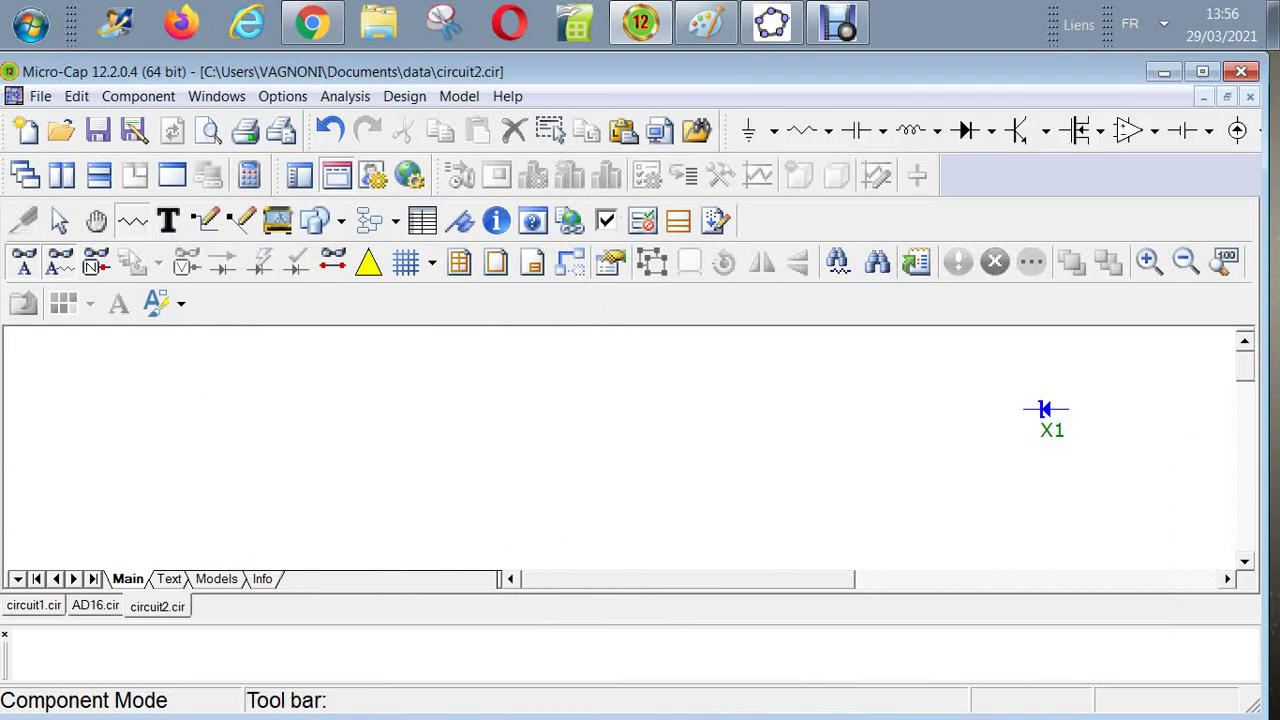
# Step: Switch to Select mode and delete the Zener regulator X1 from the schematic
pyautogui.hotkey('ctrl', 'e')
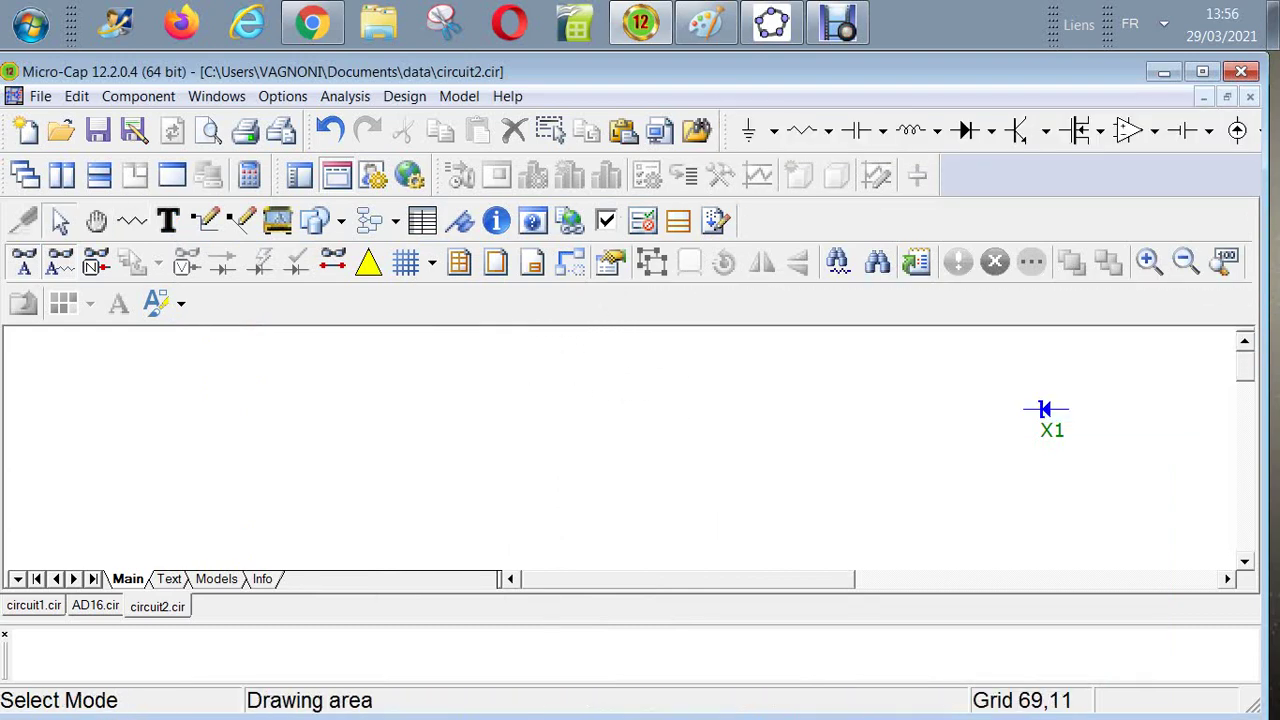
pyautogui.moveTo(922, 373); pyautogui.dragTo(1092, 455)
pyautogui.press('Delete')
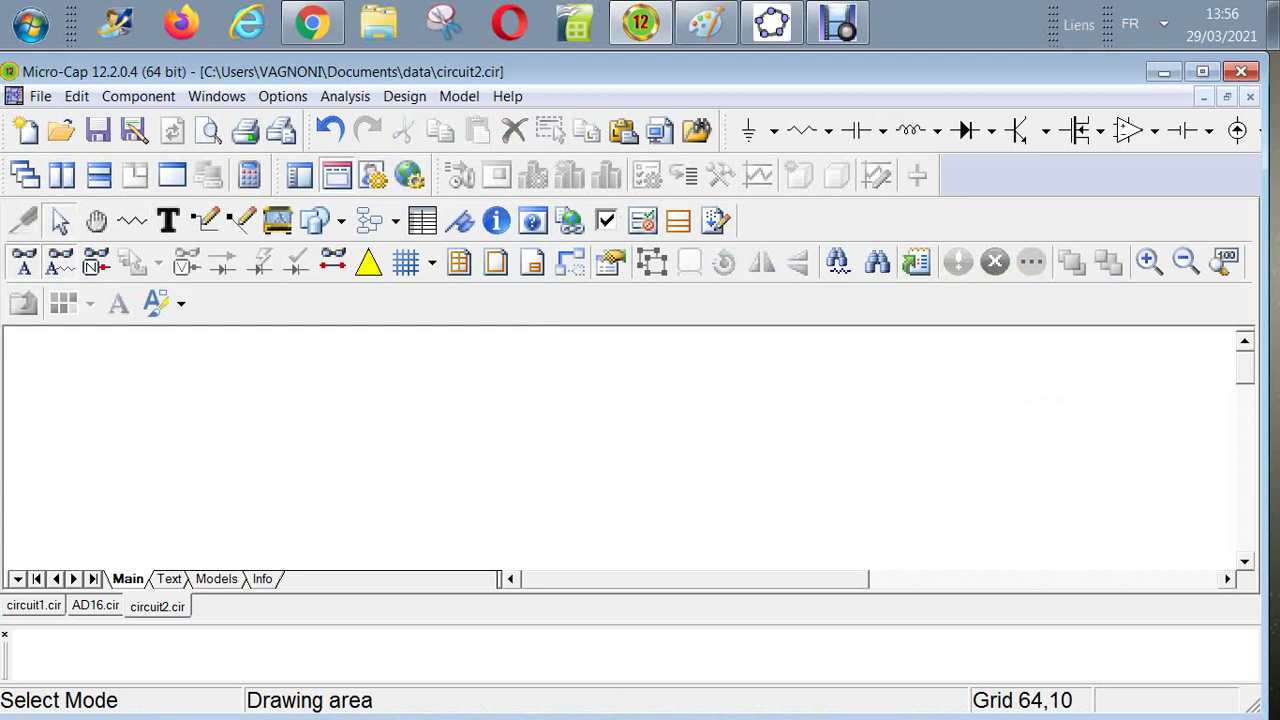
# Step: Reopen the preferences and review the Rainbow, Status Bar, Panel, Window Tabs, Error Window and Component Palettes pages
pyautogui.click(282, 96)
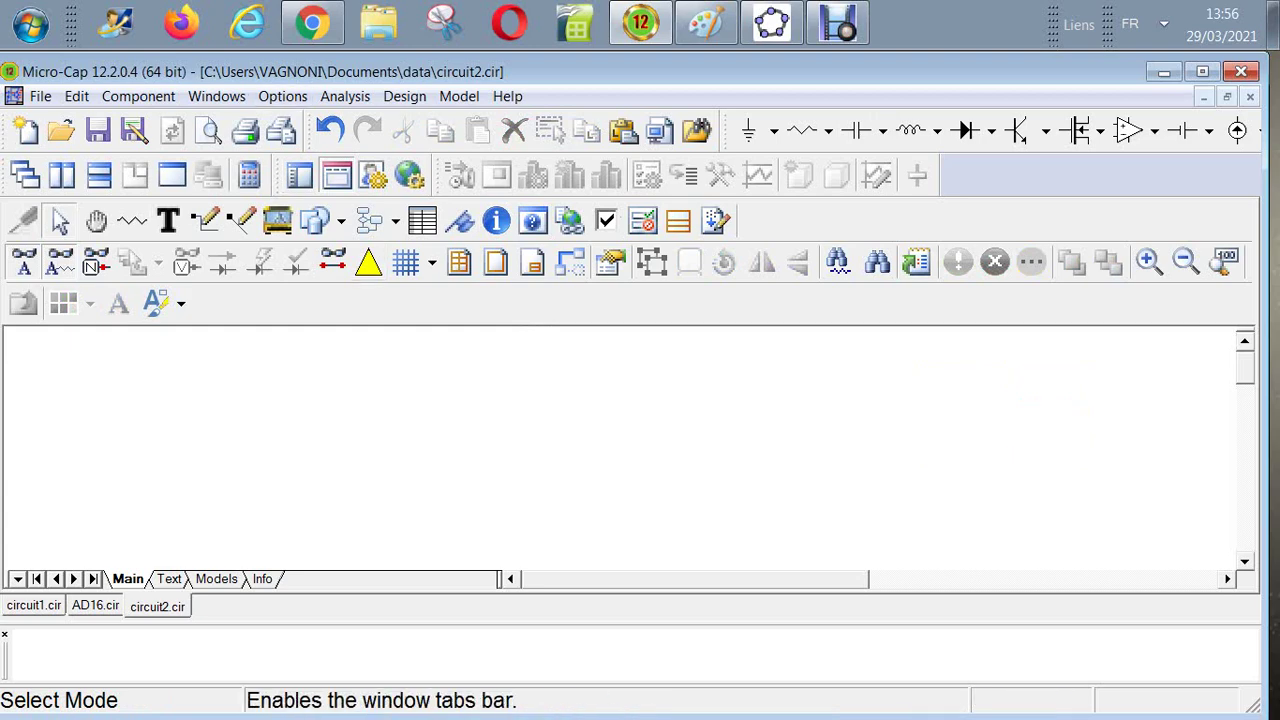
pyautogui.click(1040, 390)
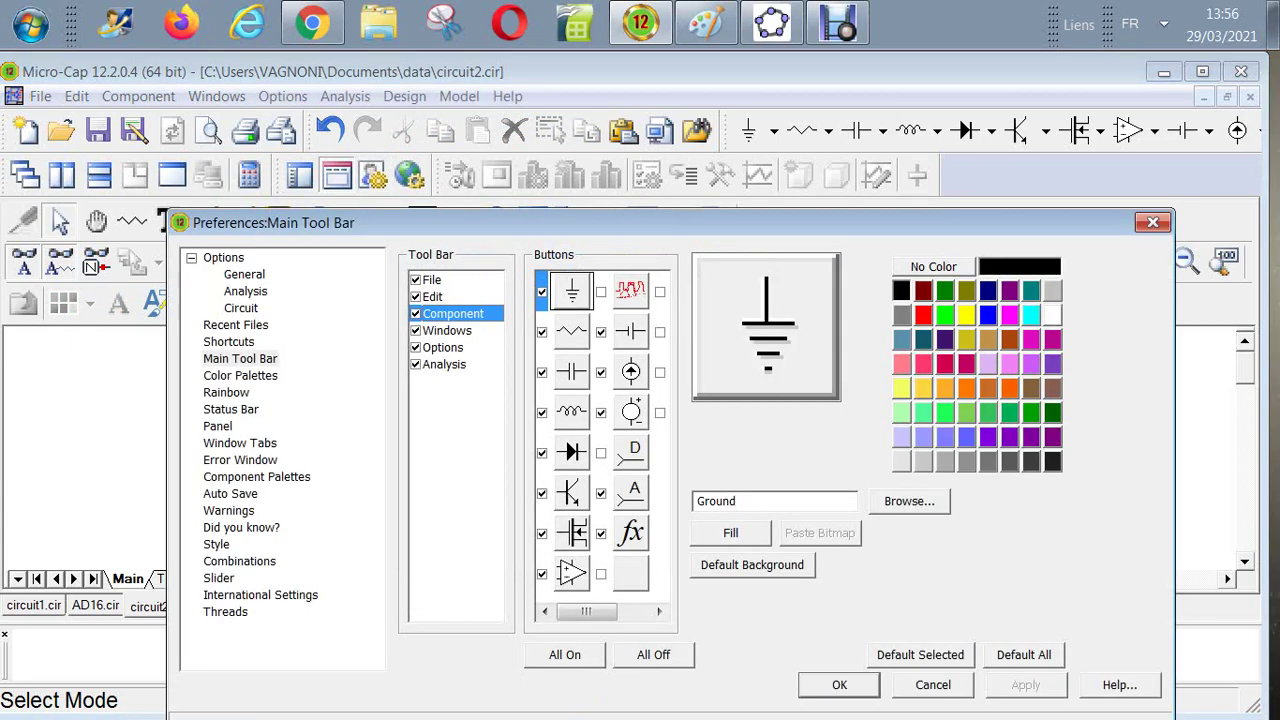
pyautogui.click(226, 392)
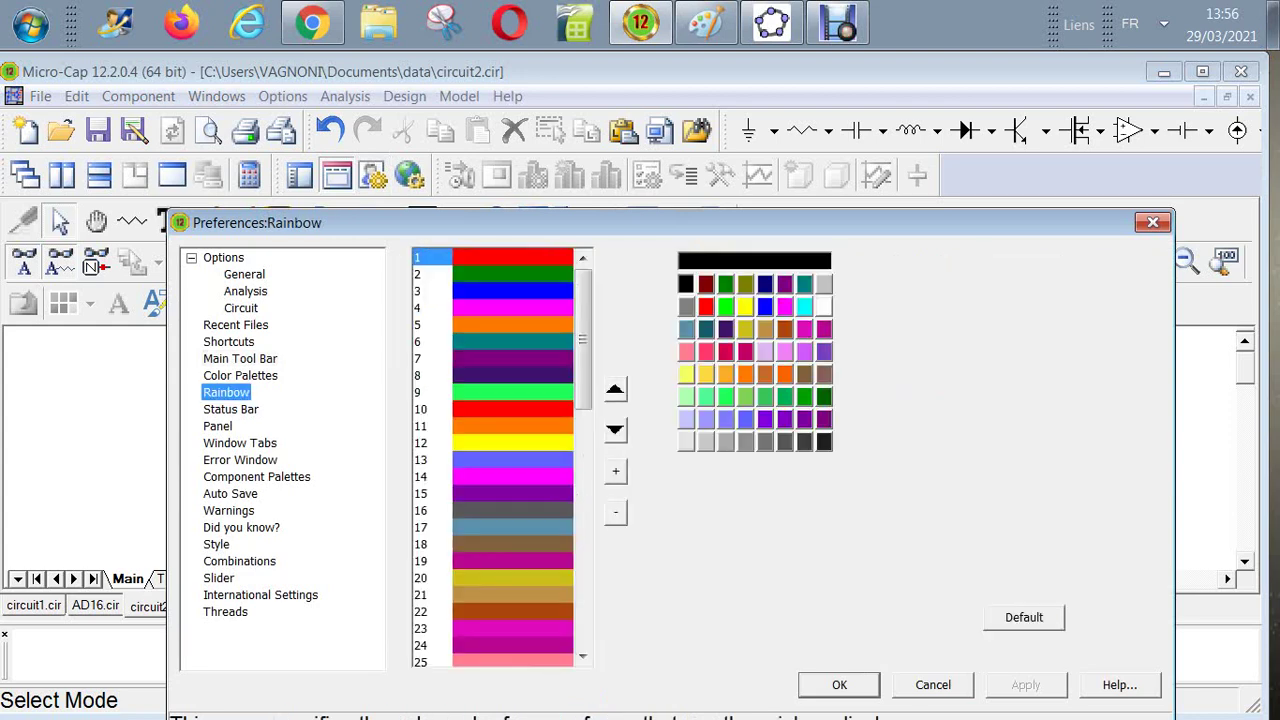
pyautogui.click(231, 409)
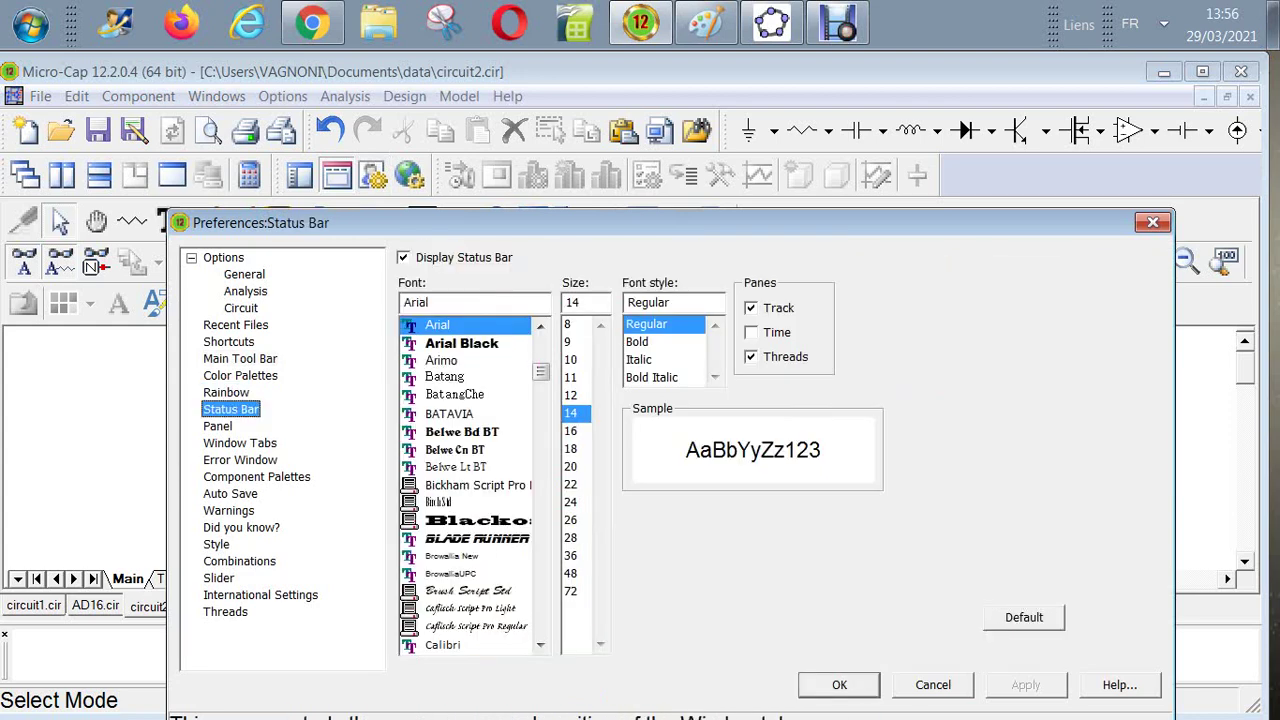
pyautogui.click(218, 426)
pyautogui.click(240, 443)
pyautogui.click(240, 460)
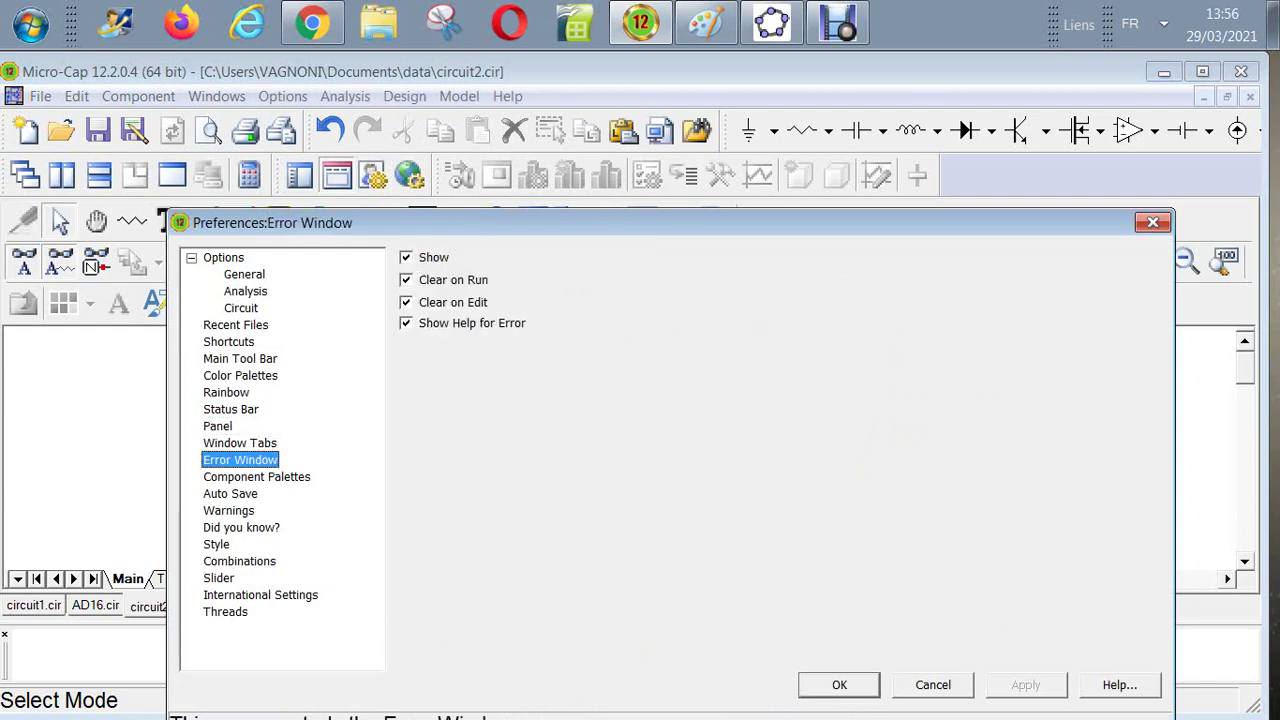
pyautogui.click(257, 477)
# Step: Try the Auto Save options, enabling automatic file saving every 10 minutes and disabling it again
pyautogui.click(230, 494)
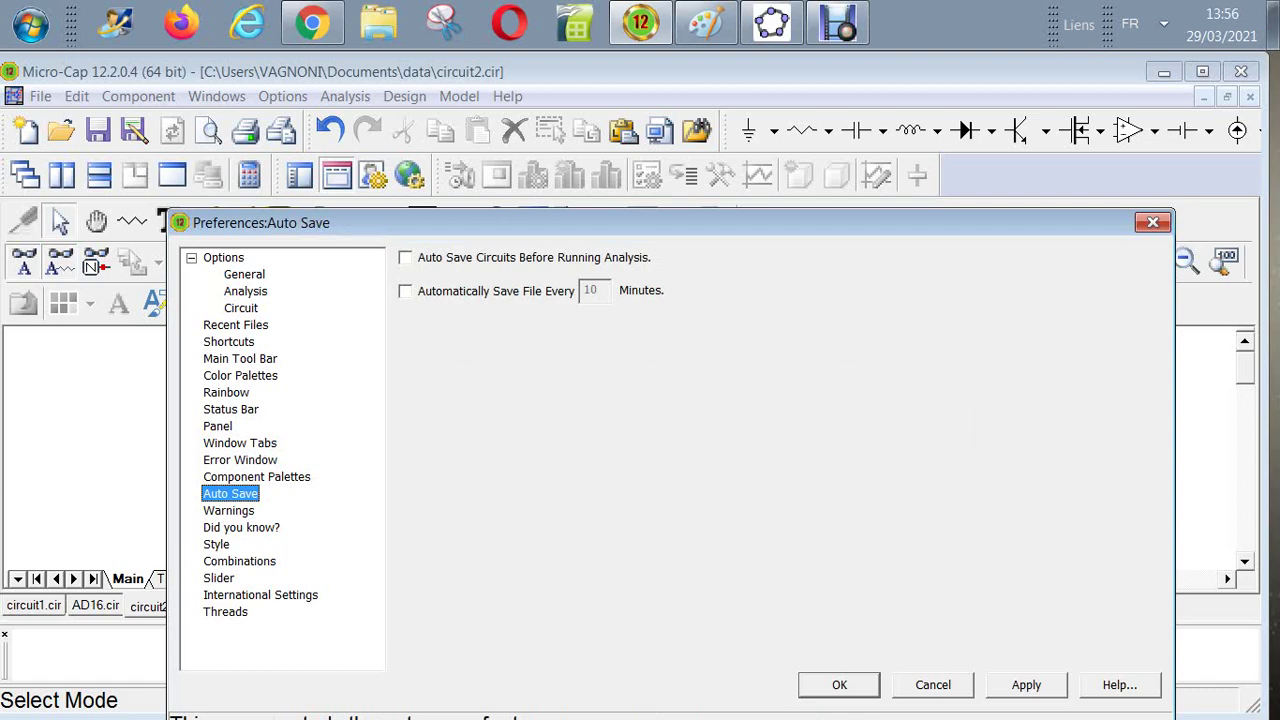
pyautogui.click(405, 291)
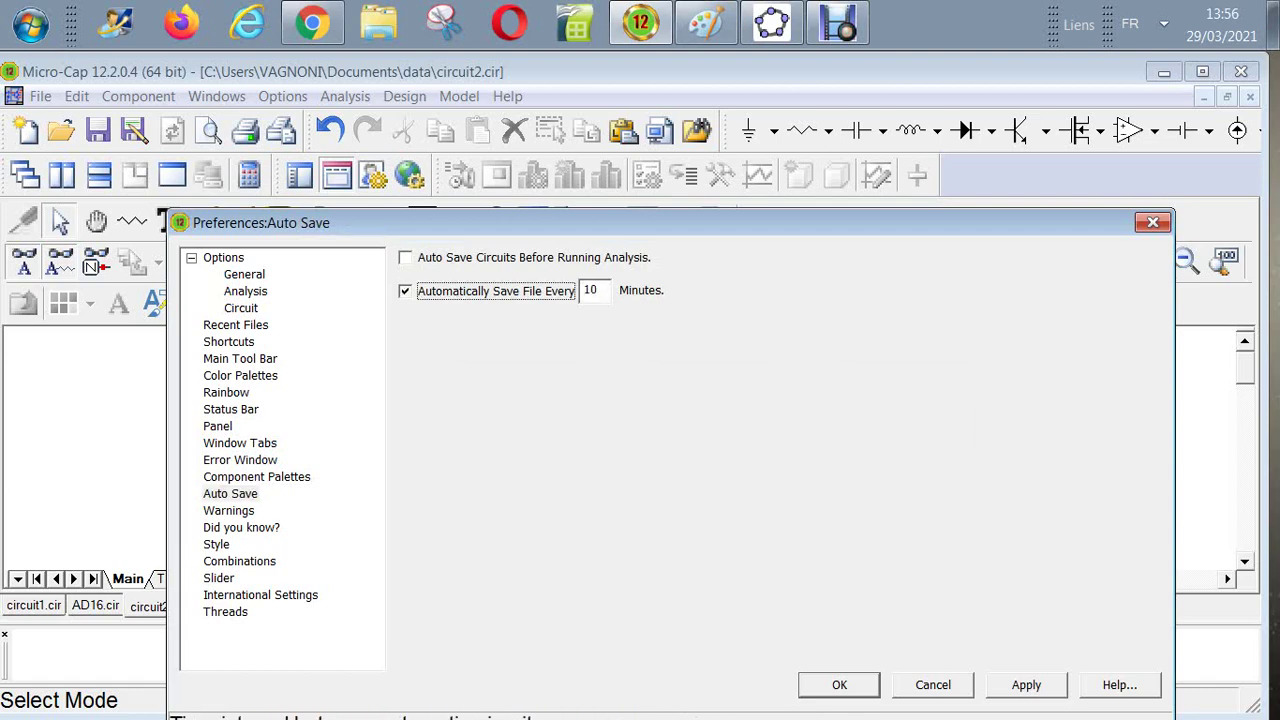
pyautogui.press('space')
pyautogui.click(405, 257)
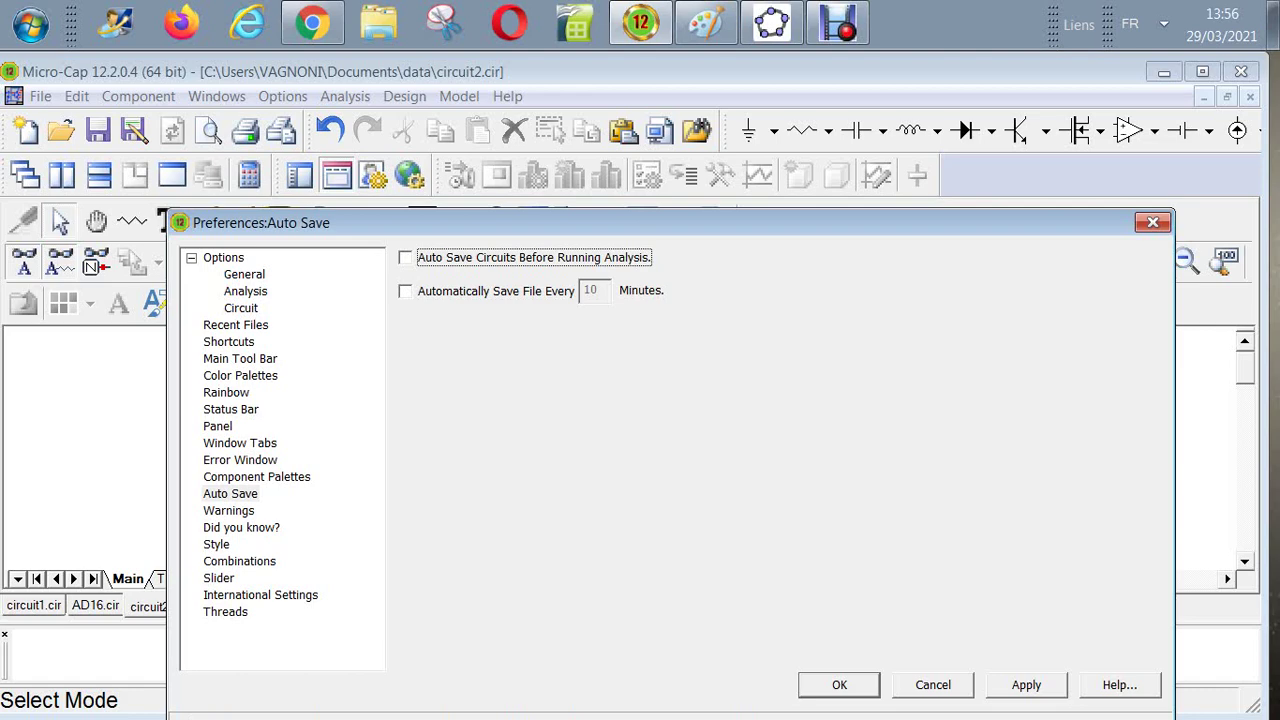
# Step: View the Warnings preferences, then turn all Did you know? messages off and back on
pyautogui.click(229, 510)
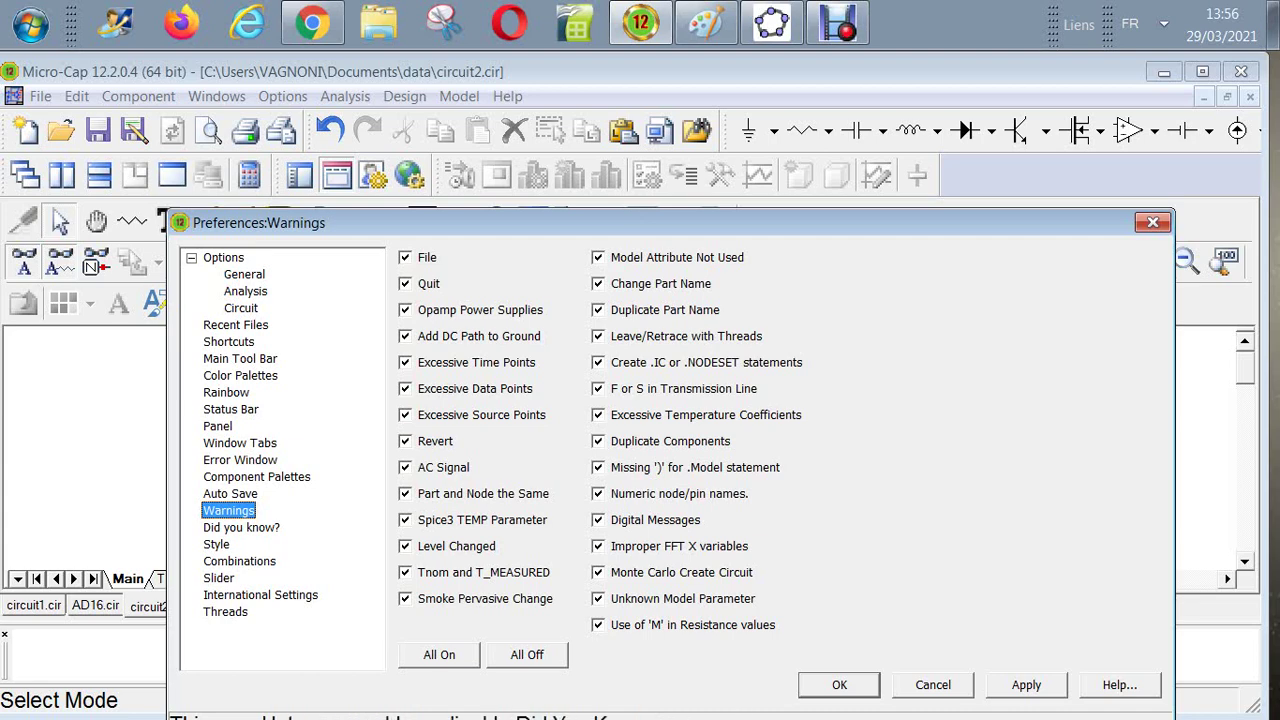
pyautogui.click(241, 527)
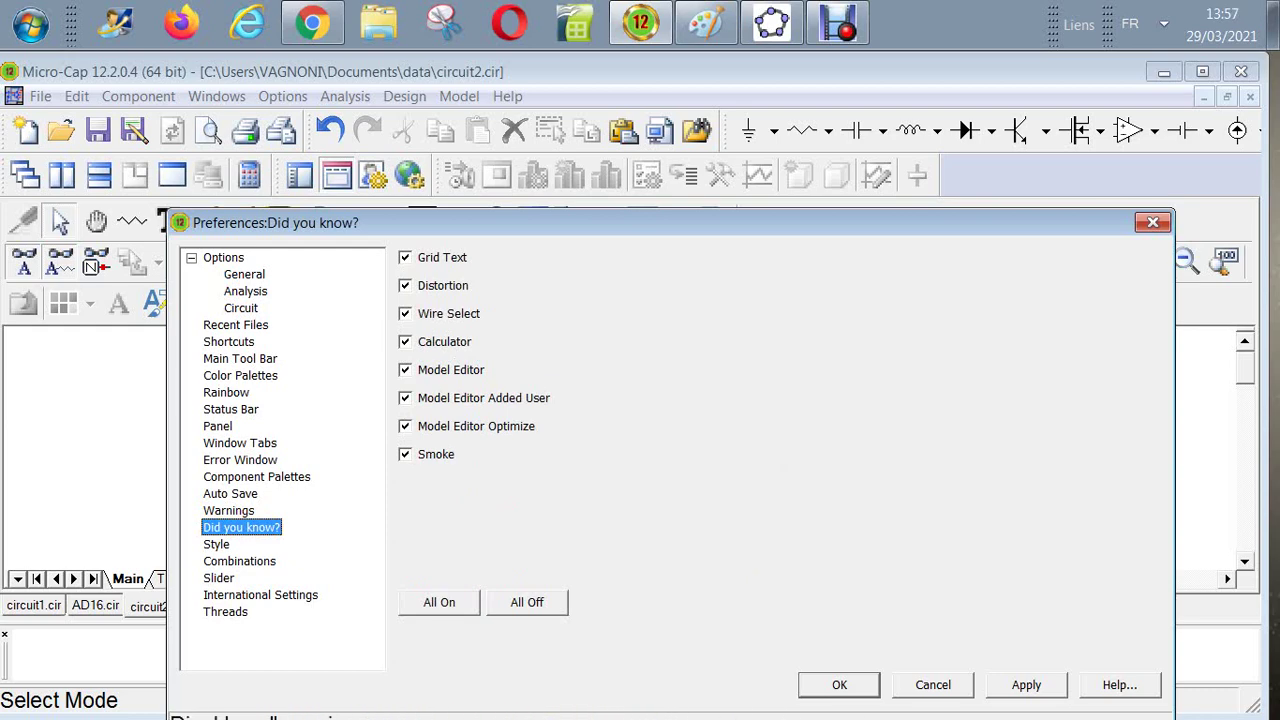
pyautogui.click(527, 602)
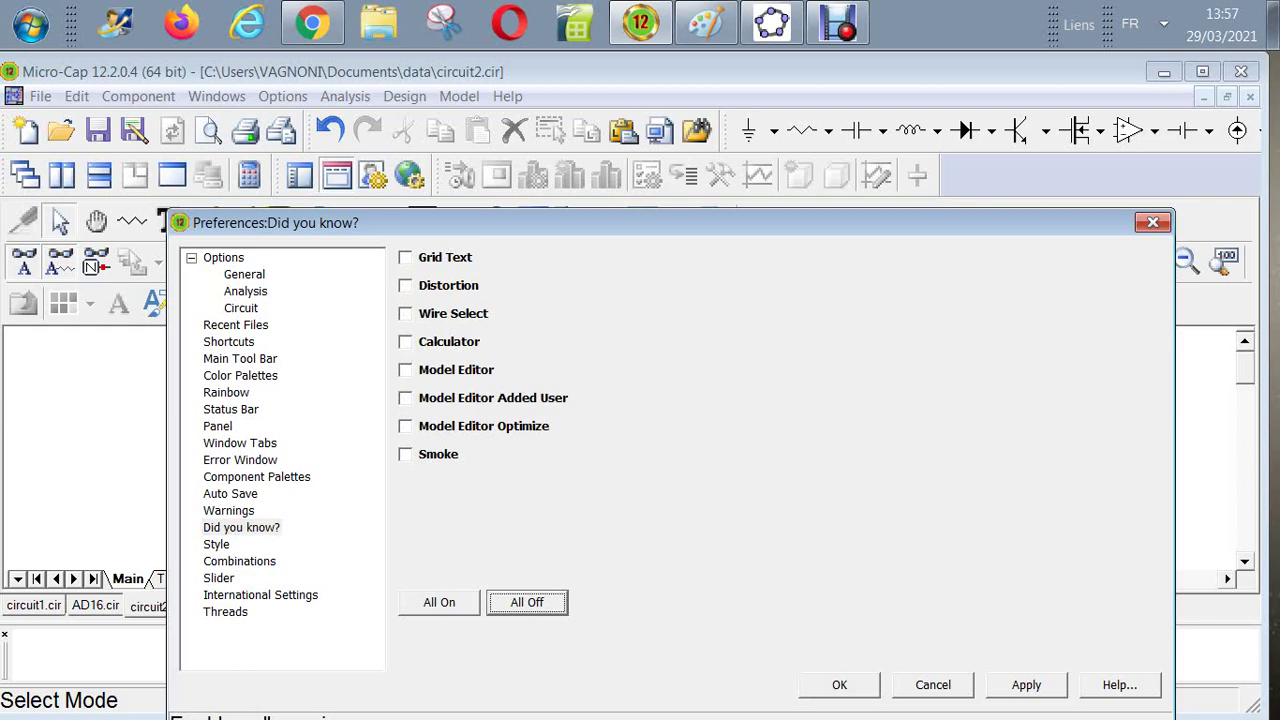
pyautogui.hotkey('shift', 'Tab')
pyautogui.press('space')
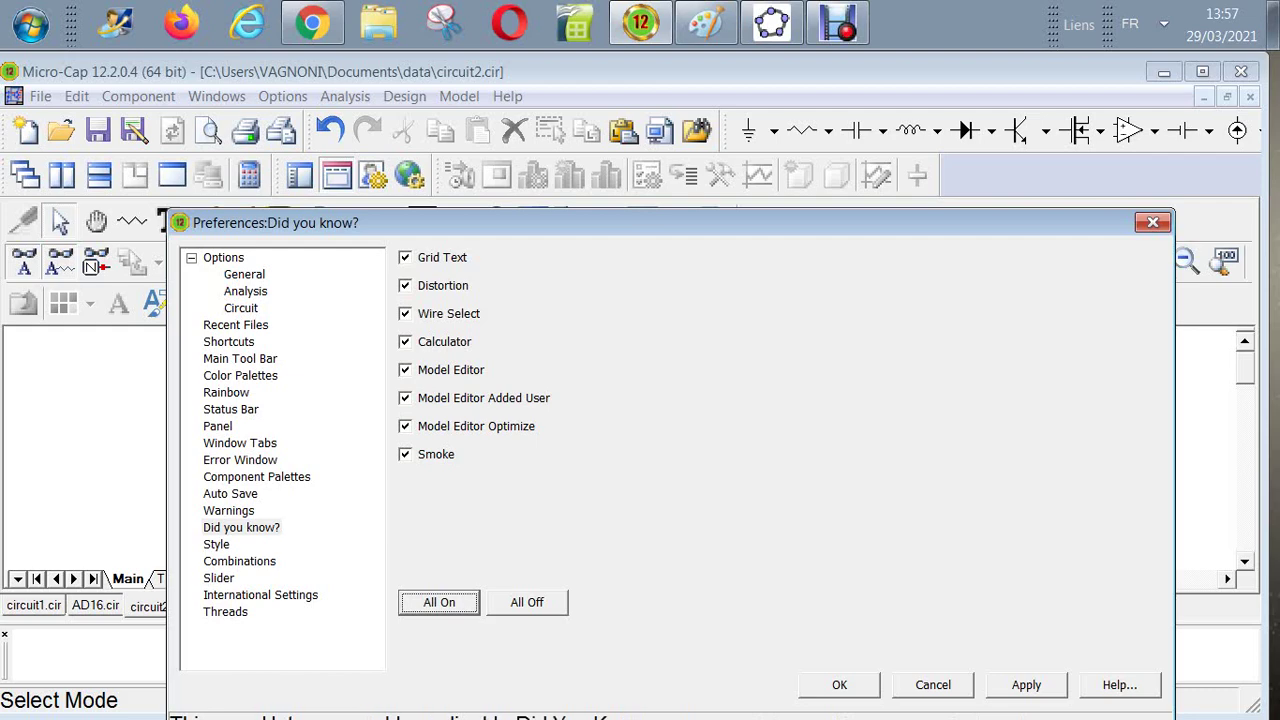
pyautogui.click(241, 527)
# Step: View the Style preferences, then browse the resistor, capacitor and inductor files on the Combinations page, keeping standard.res, standard.cap and standard.ind
pyautogui.click(216, 544)
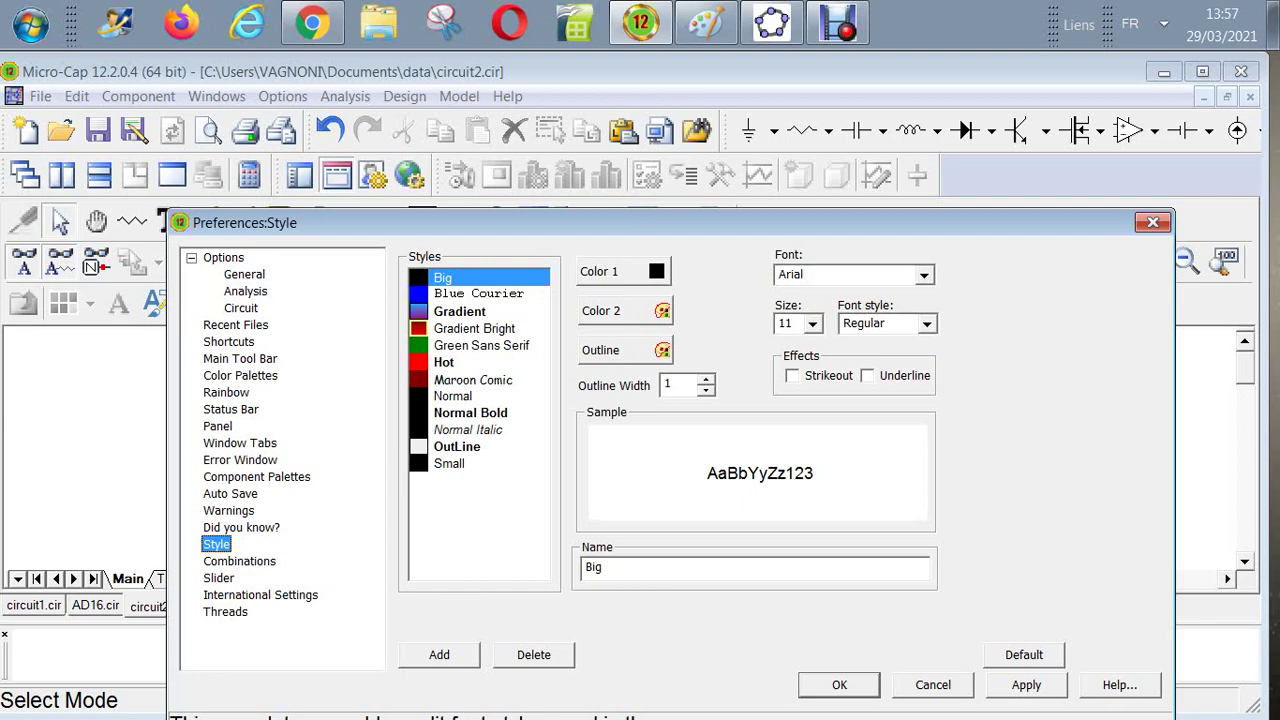
pyautogui.click(239, 561)
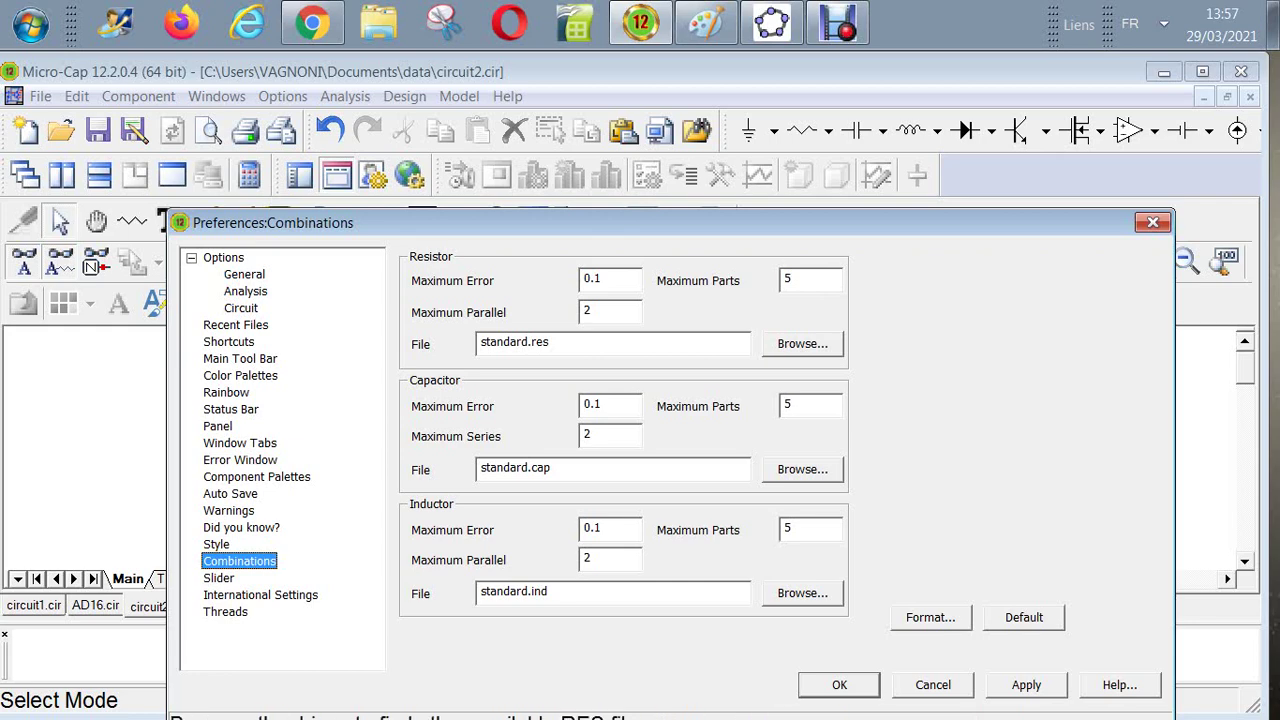
pyautogui.click(802, 343)
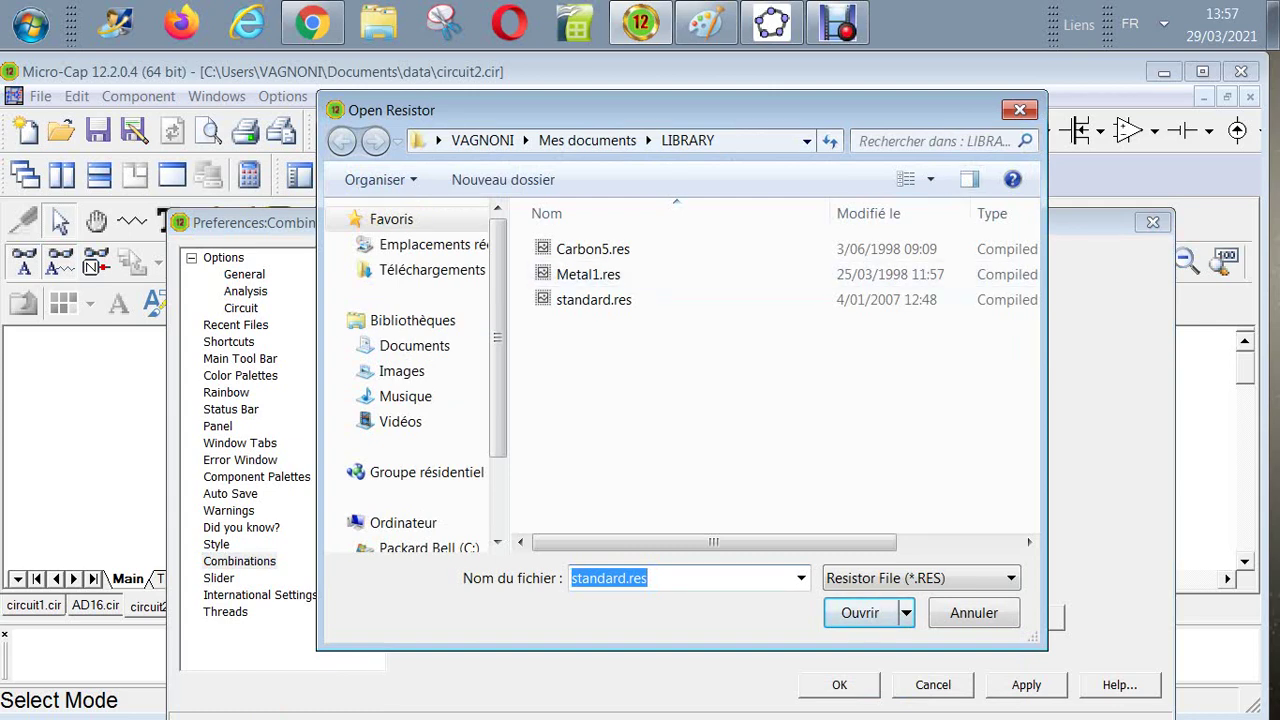
pyautogui.press('Return')
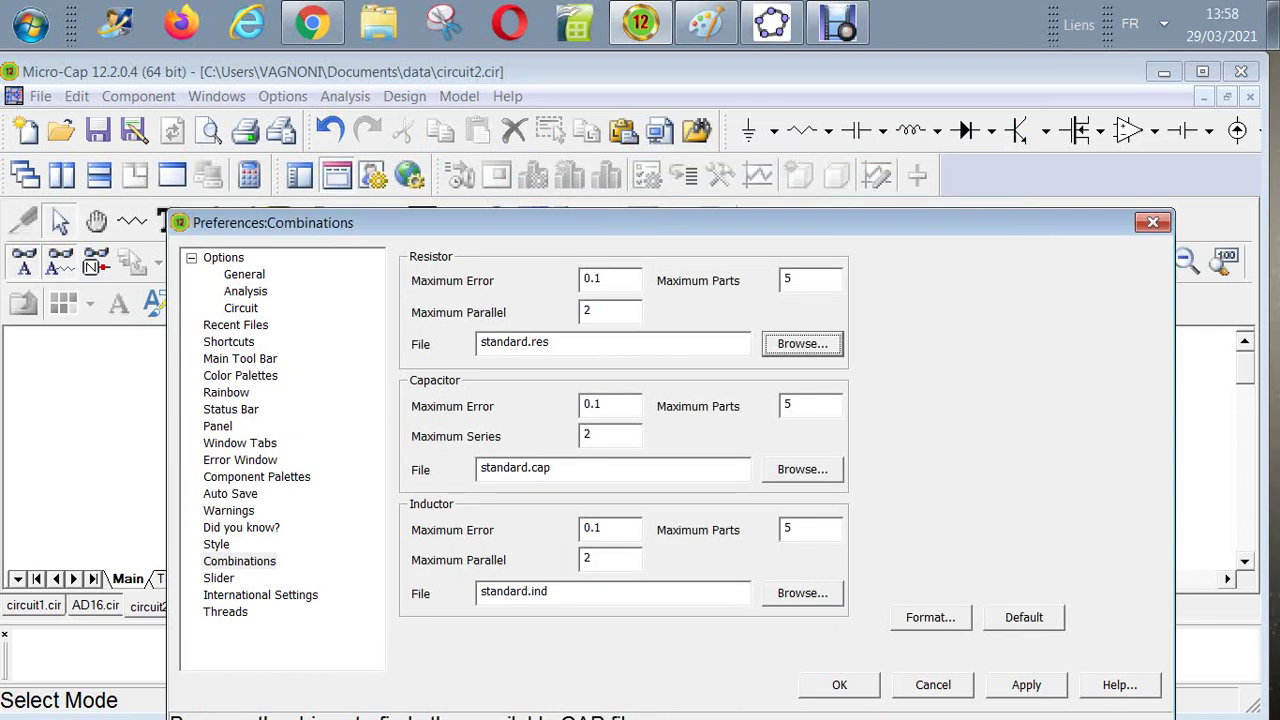
pyautogui.click(802, 469)
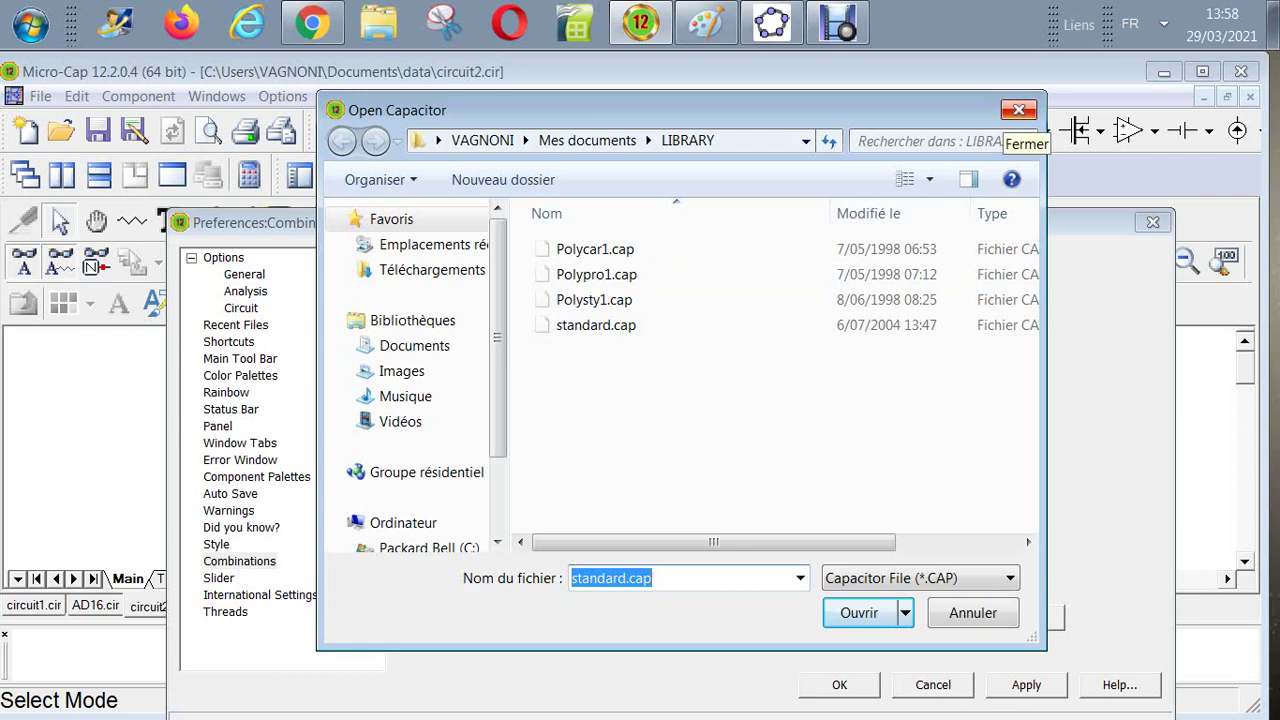
pyautogui.click(1018, 109)
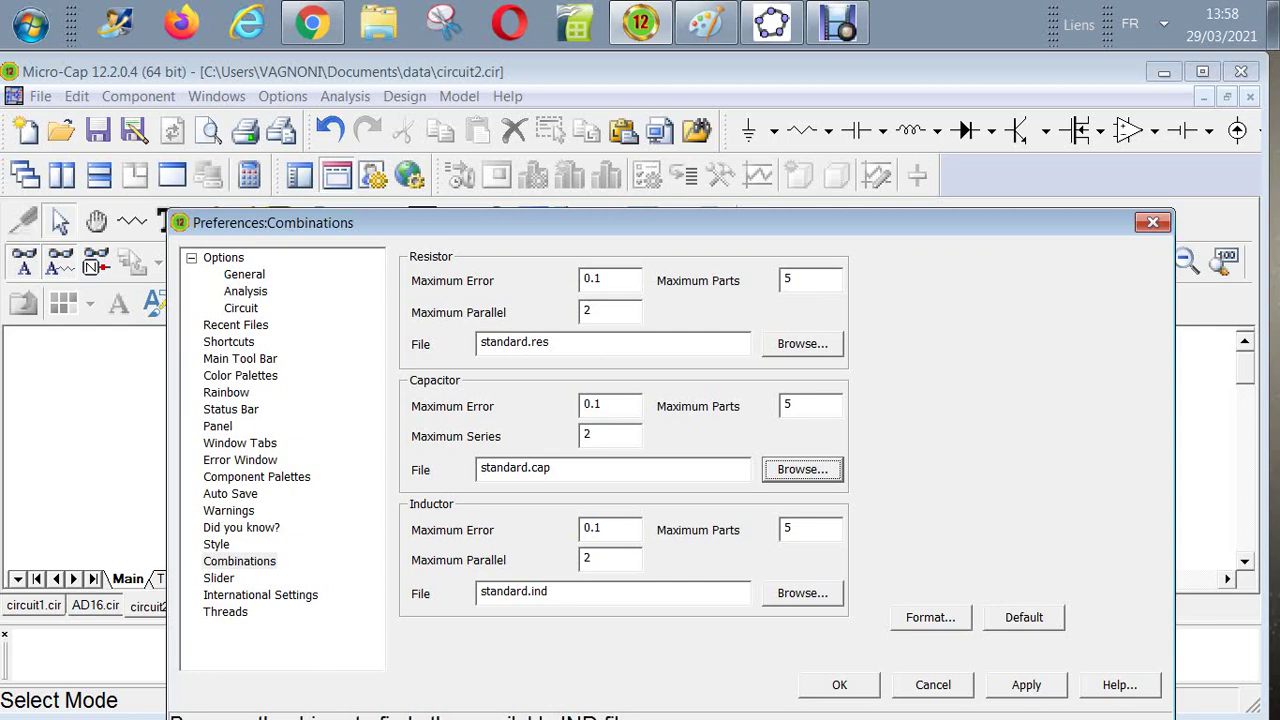
pyautogui.click(802, 593)
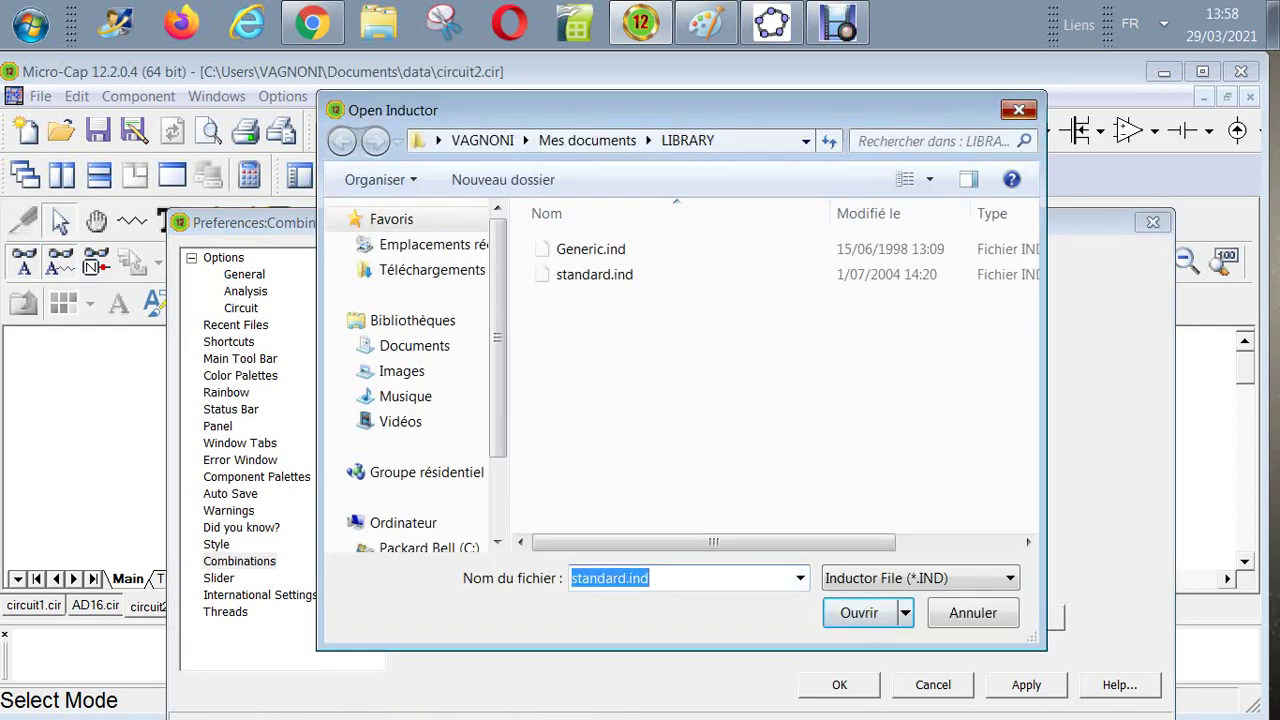
pyautogui.press('Return')
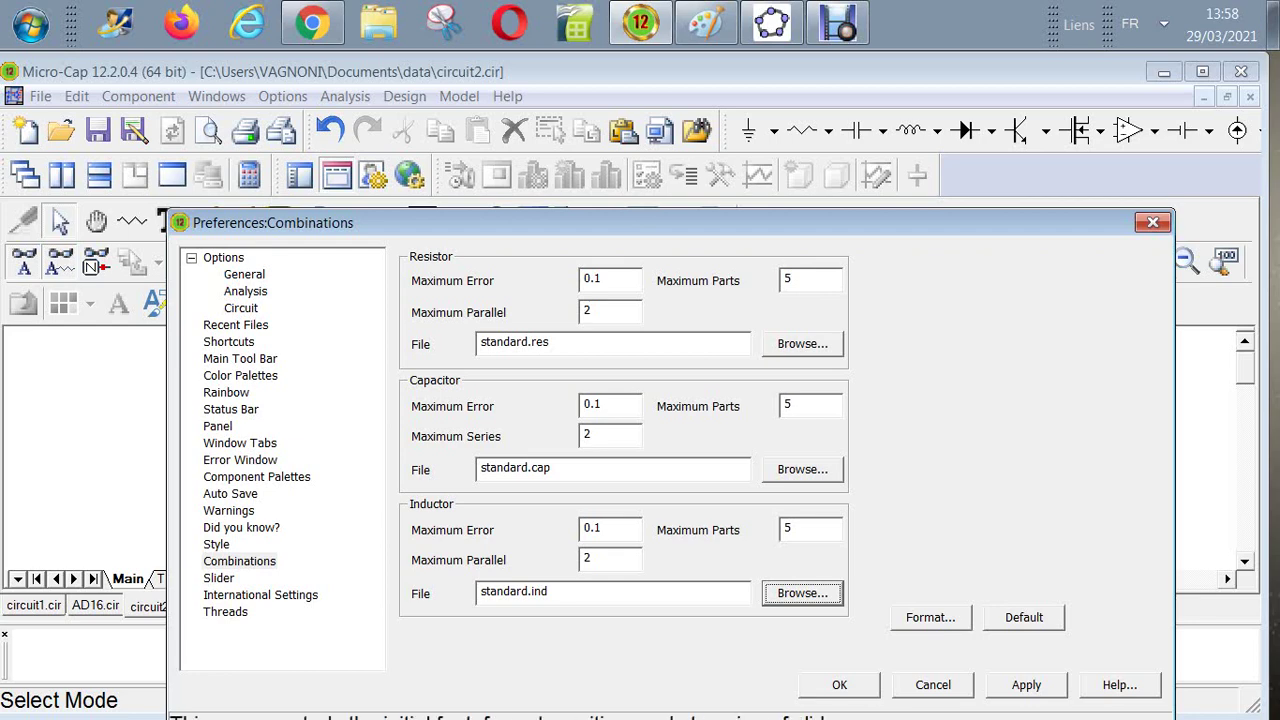
# Step: Review the Slider, International Settings and Threads preferences, switching Show Slider on and off again
pyautogui.click(218, 578)
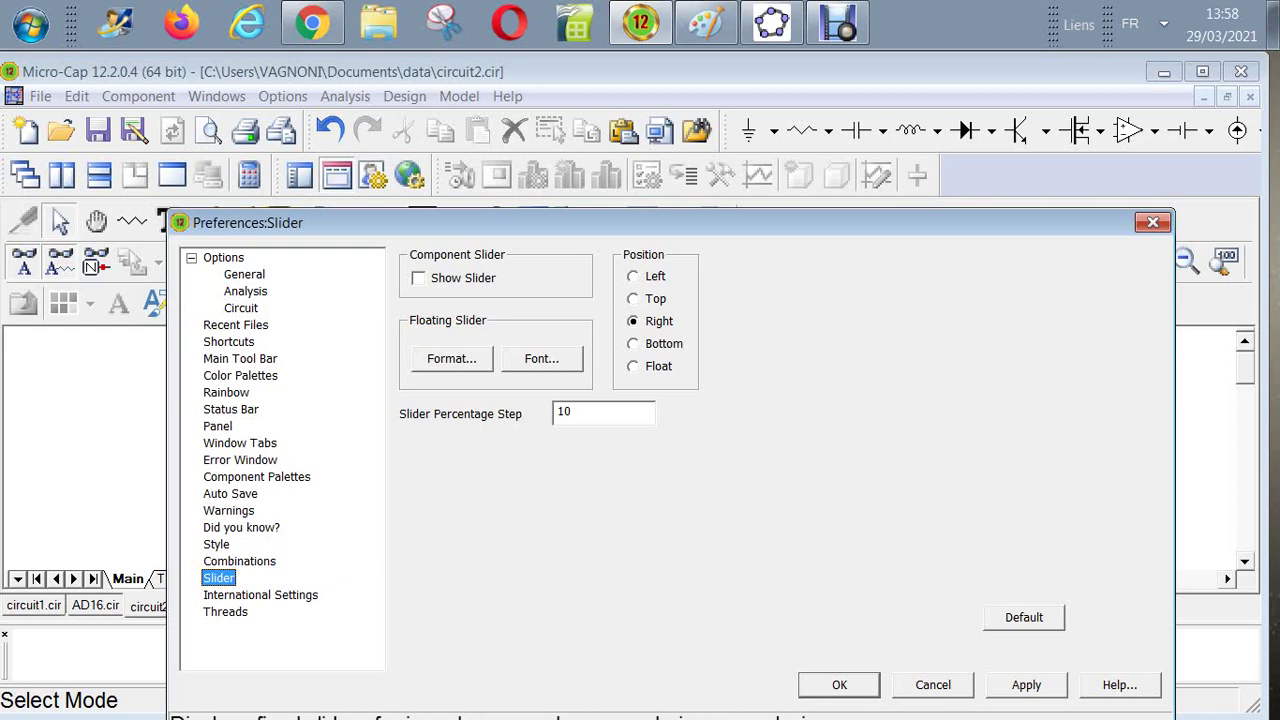
pyautogui.click(418, 278)
pyautogui.press('space')
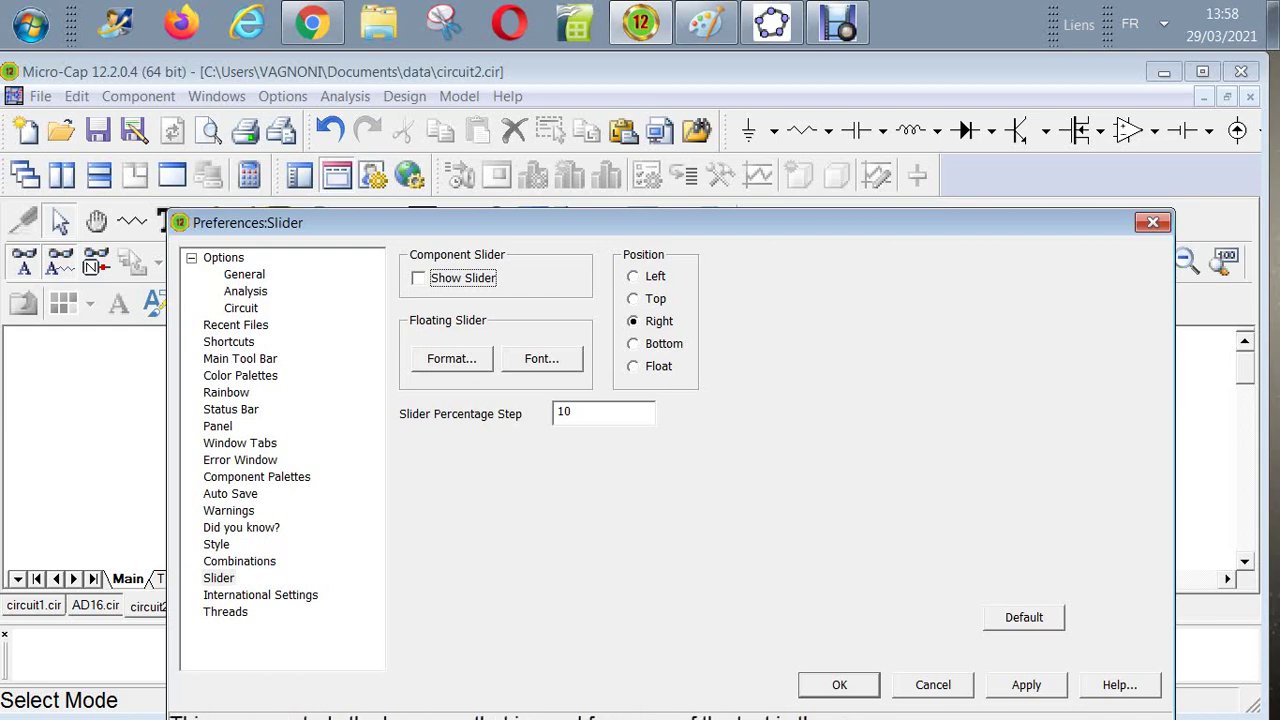
pyautogui.click(260, 595)
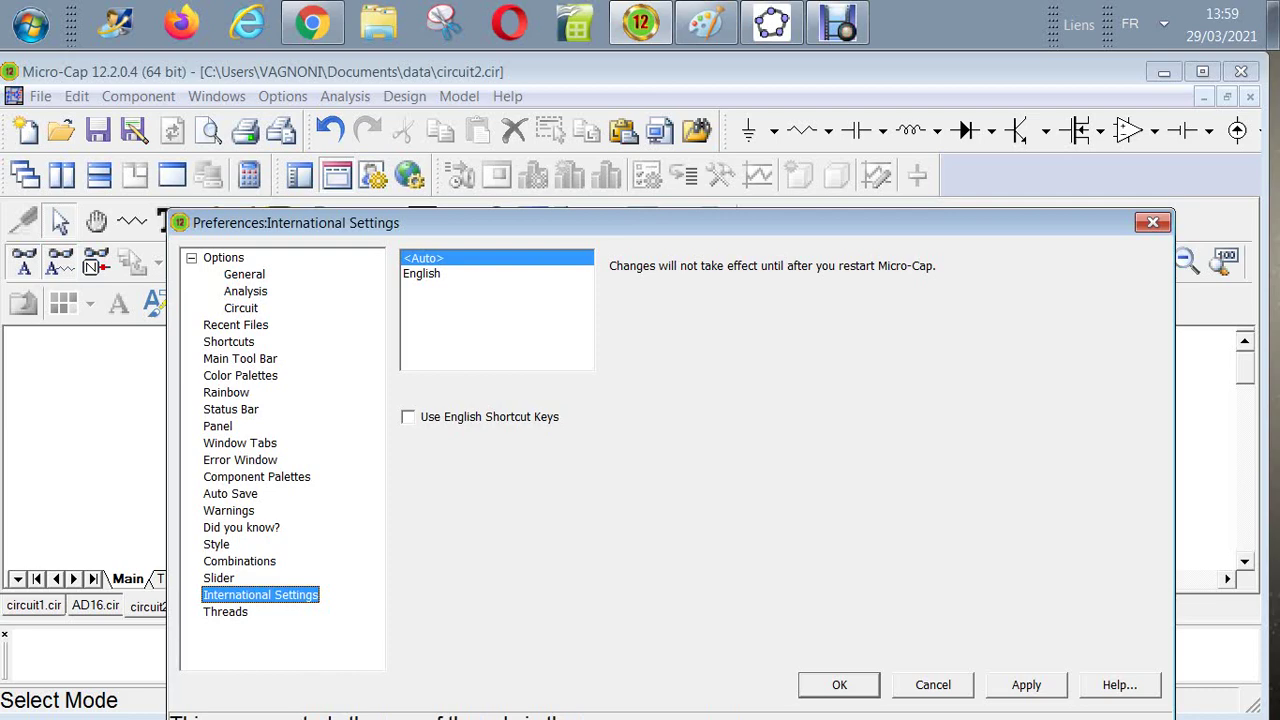
pyautogui.click(225, 611)
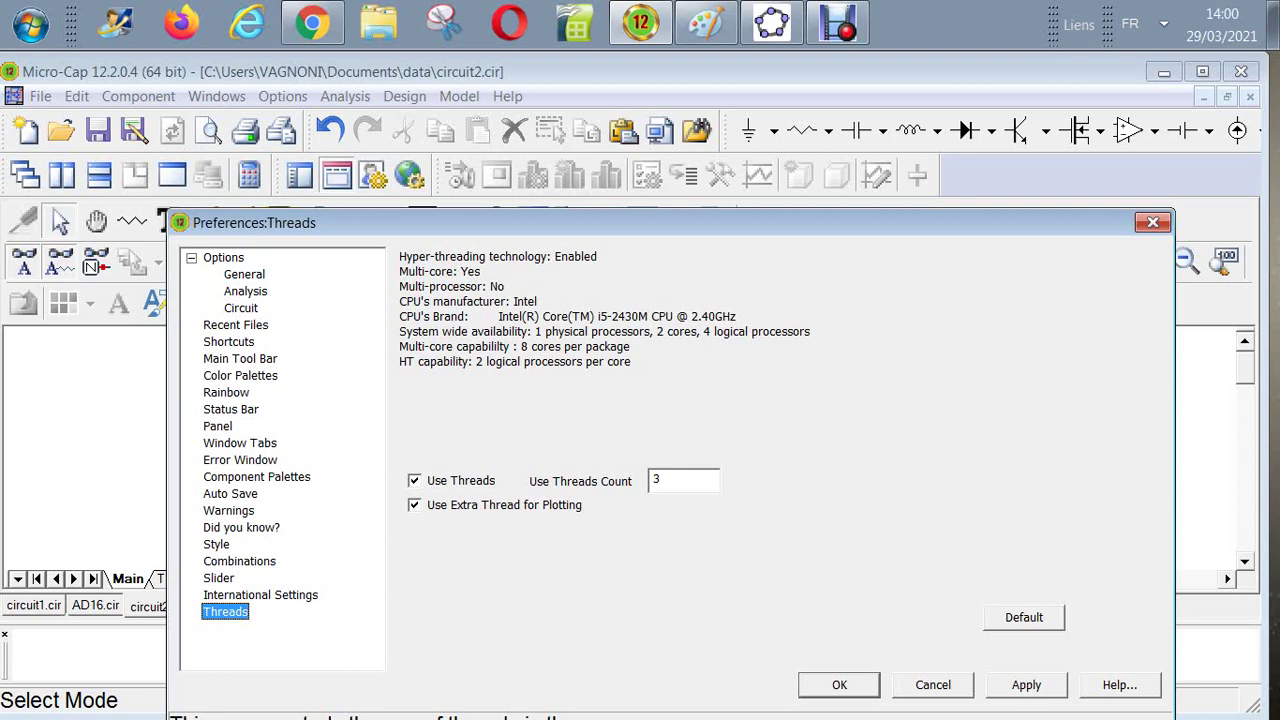
# Step: Review the General, Analysis and Circuit option pages of the preferences and return to the General page
pyautogui.click(244, 274)
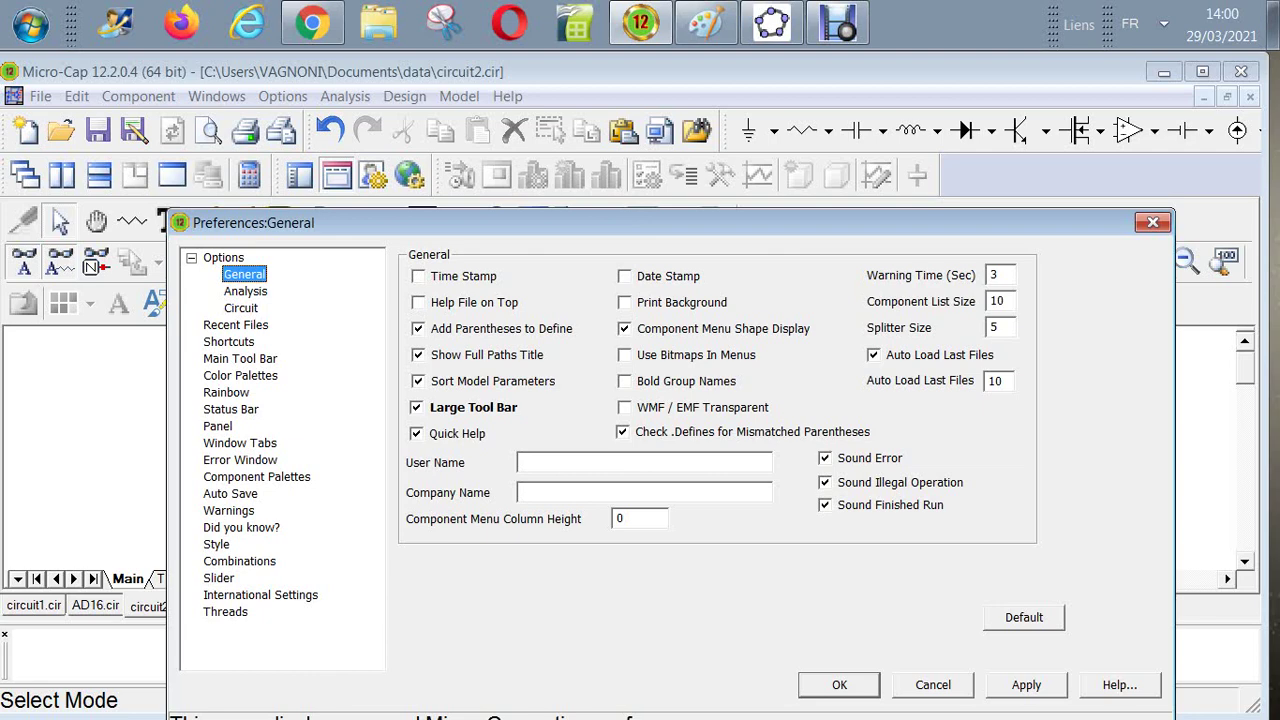
pyautogui.click(245, 291)
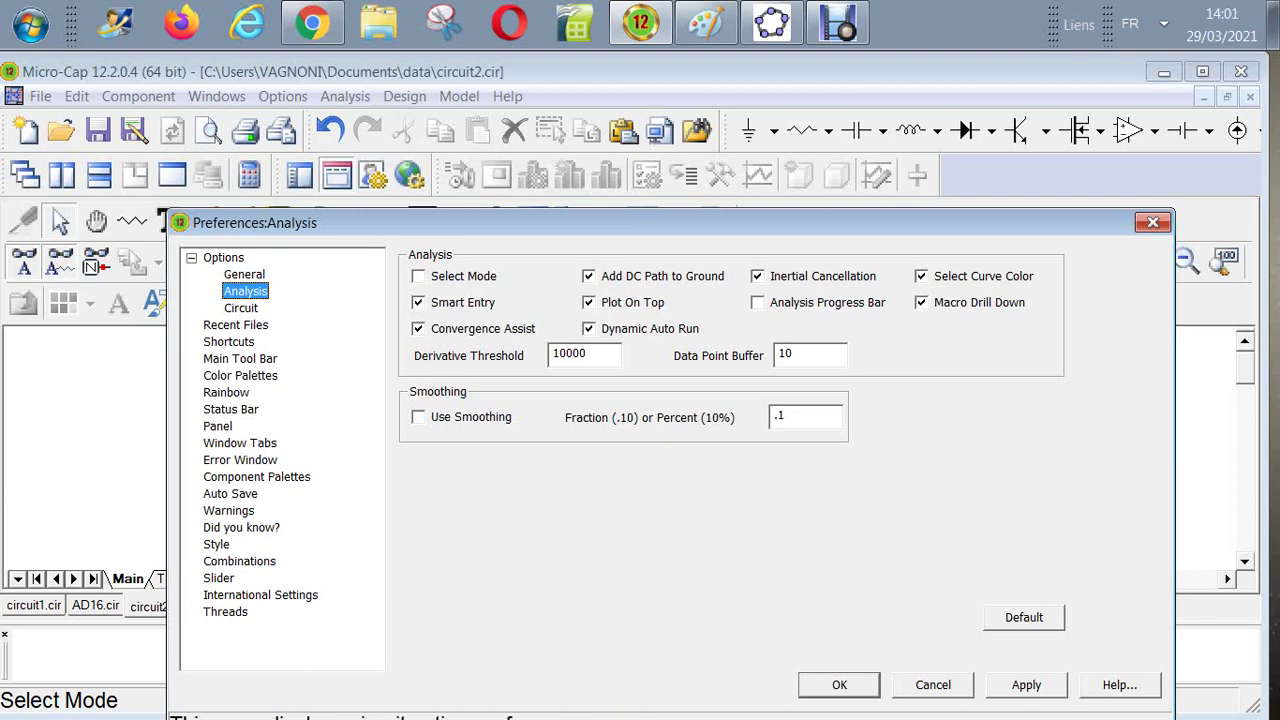
pyautogui.click(223, 258)
pyautogui.click(244, 274)
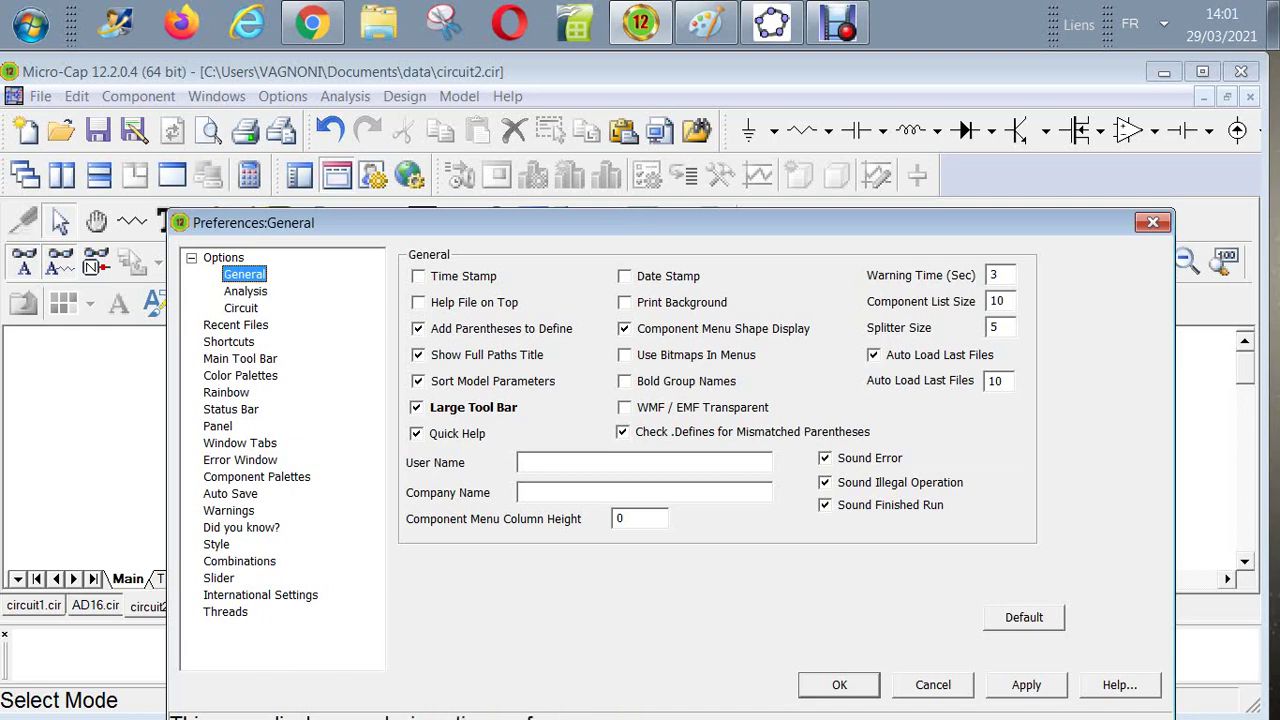
pyautogui.click(245, 291)
pyautogui.click(241, 308)
pyautogui.click(244, 274)
pyautogui.click(245, 291)
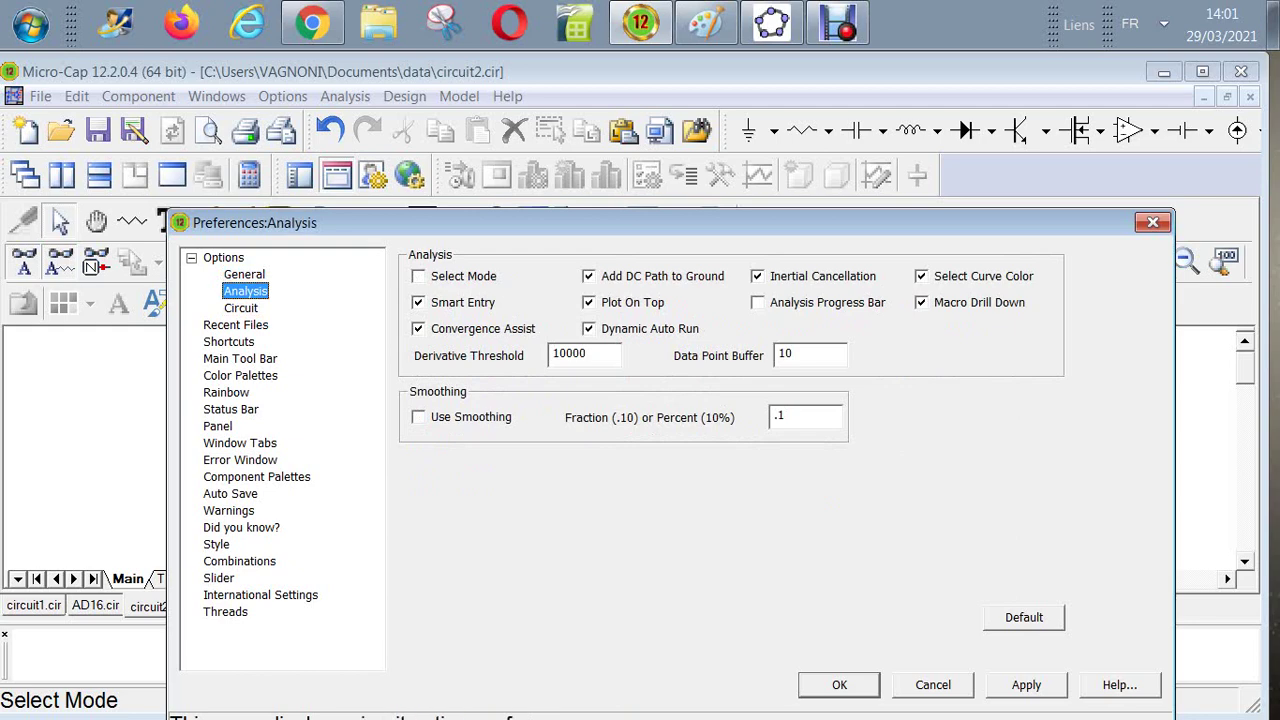
pyautogui.click(241, 308)
pyautogui.click(244, 274)
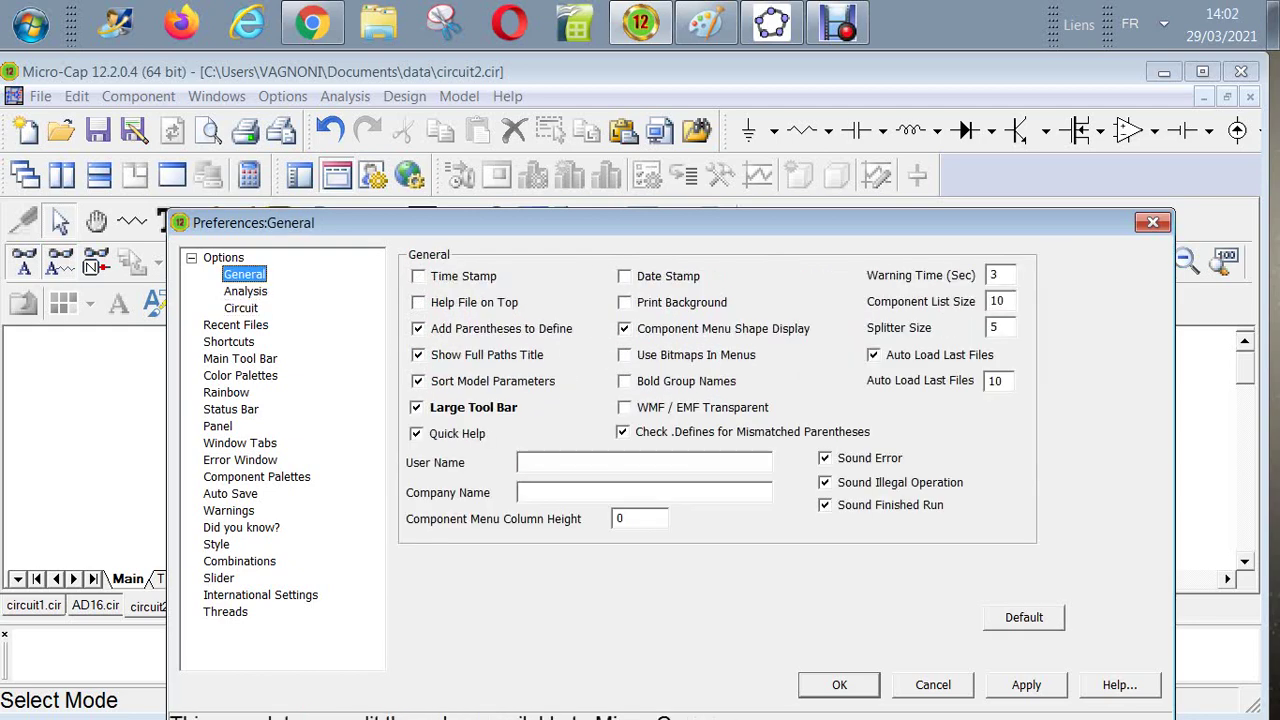
# Step: Try the Quick Help option by turning it off and back on, and accept the preferences
pyautogui.click(417, 433)
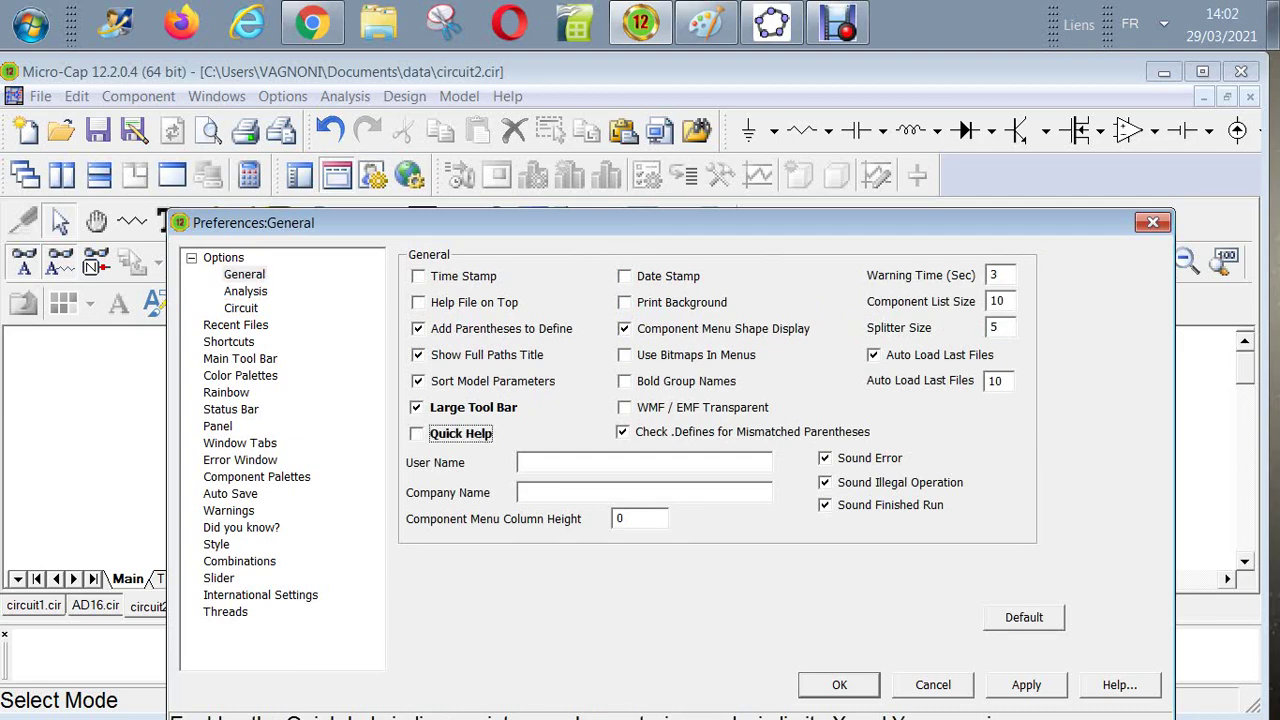
pyautogui.click(417, 433)
pyautogui.click(417, 433)
pyautogui.click(417, 433)
pyautogui.click(417, 433)
pyautogui.click(417, 433)
pyautogui.press('Tab')
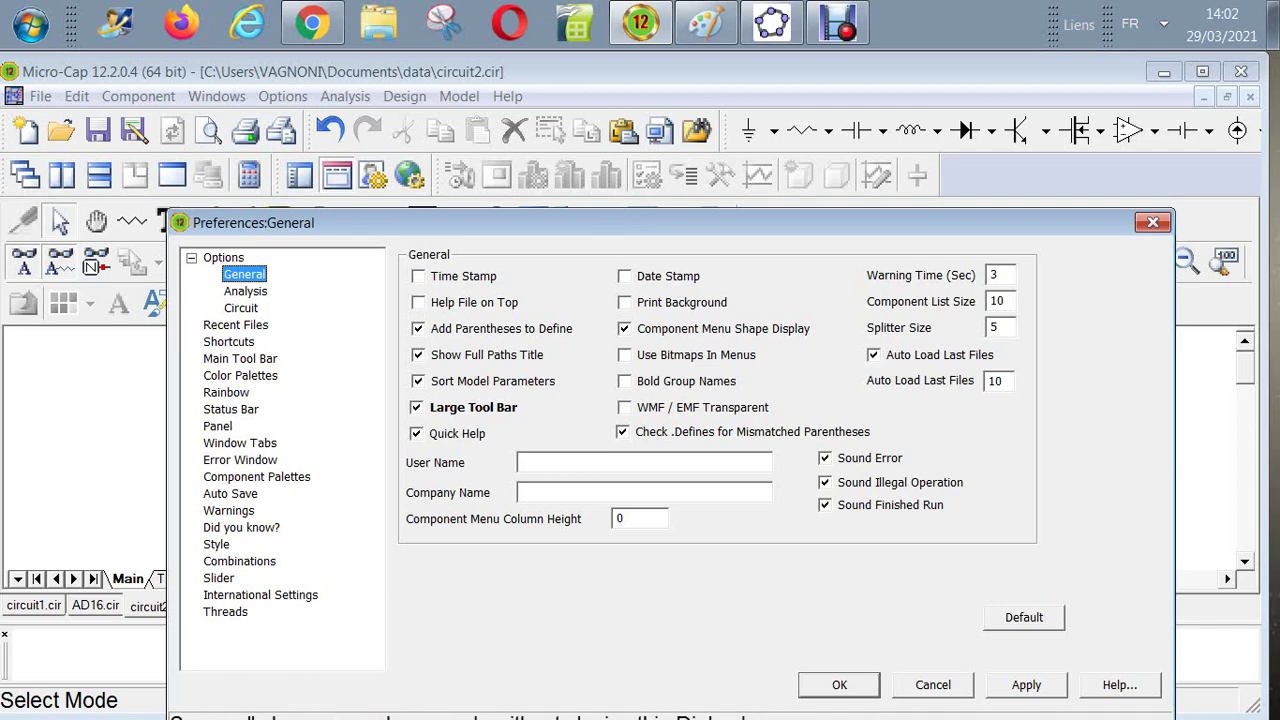
pyautogui.click(839, 684)
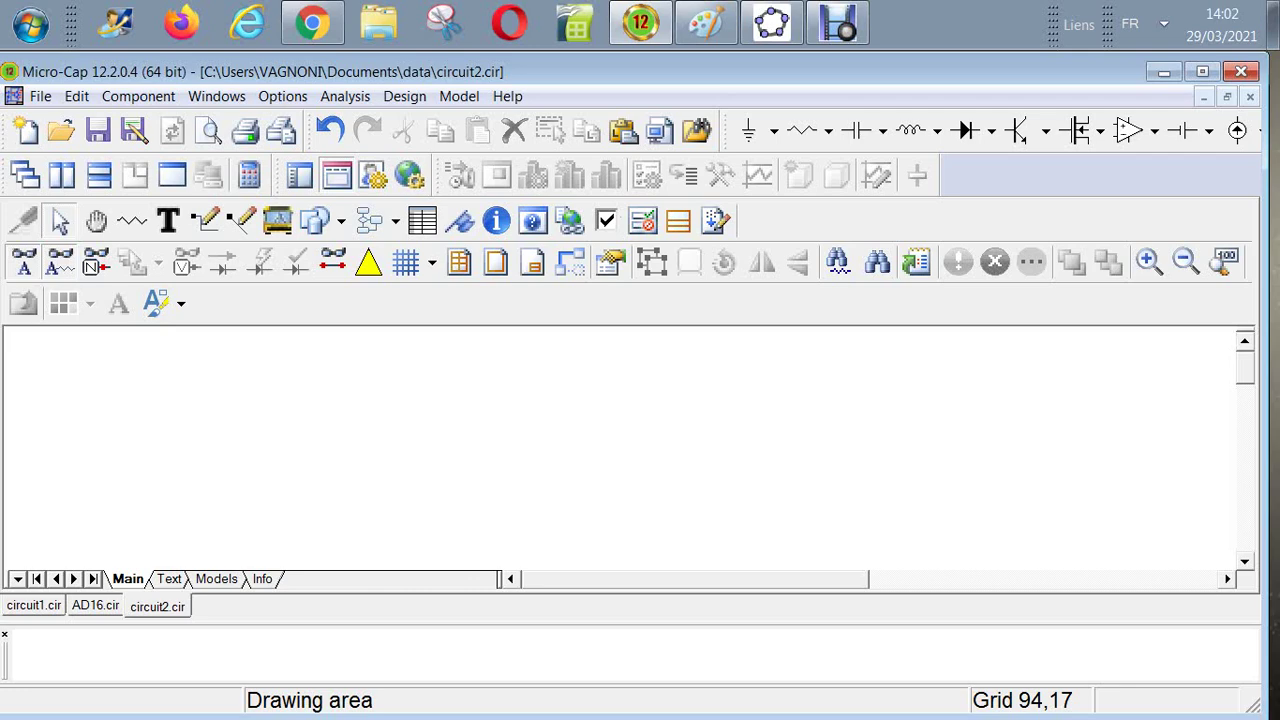
# Step: Briefly reopen the preferences and examine the Global Settings parameters, closing both without changes
pyautogui.hotkey('ctrl', 'shift', 'p')
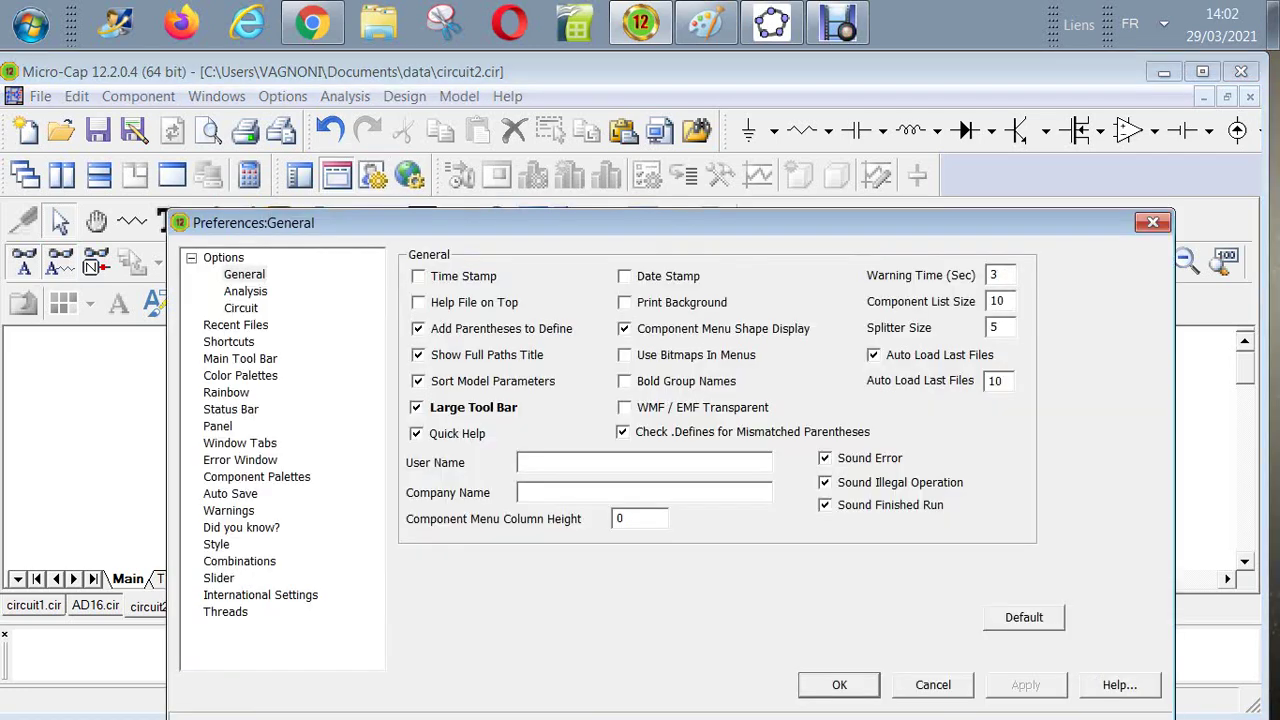
pyautogui.click(1152, 222)
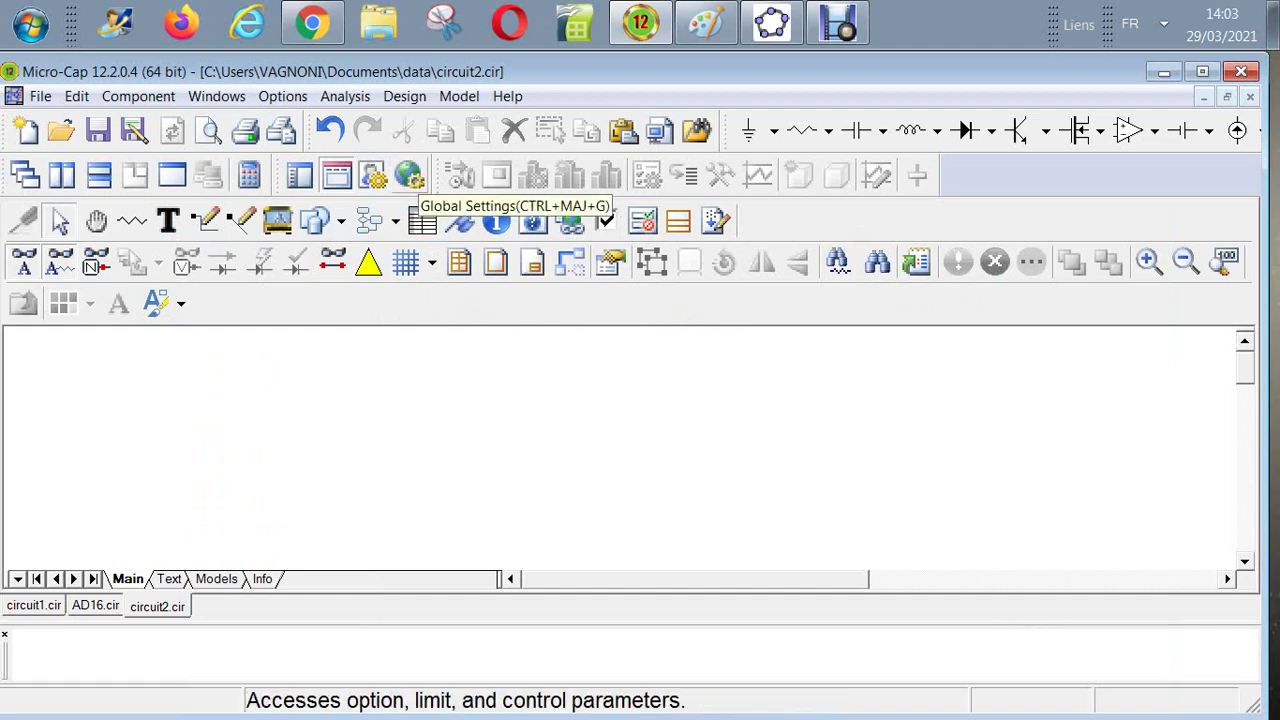
pyautogui.click(409, 176)
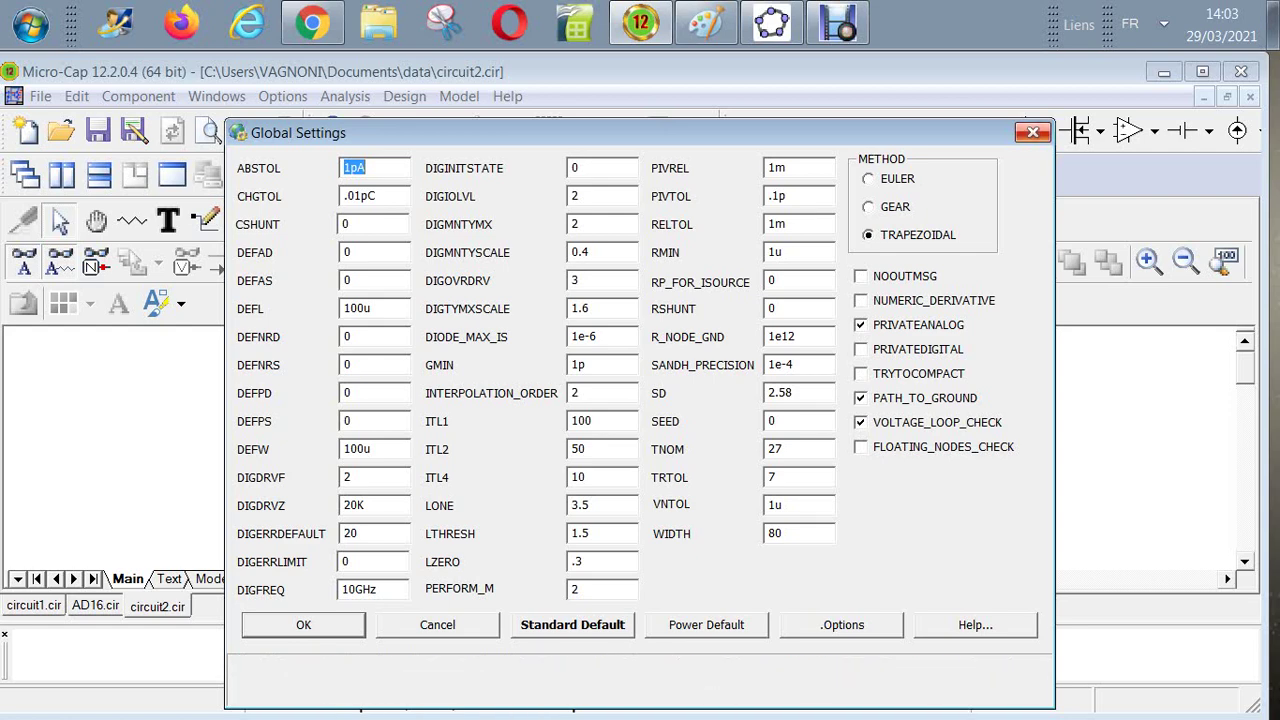
pyautogui.click(1032, 132)
pyautogui.click(1033, 132)
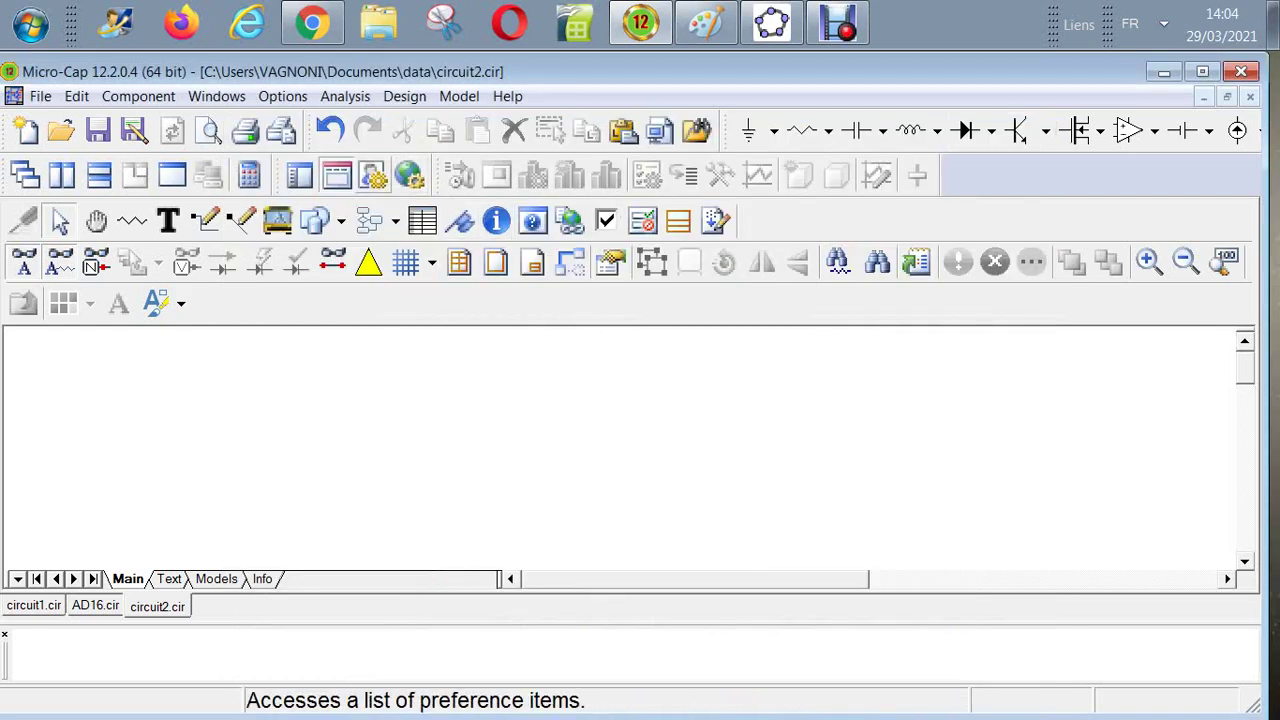
pyautogui.click(372, 175)
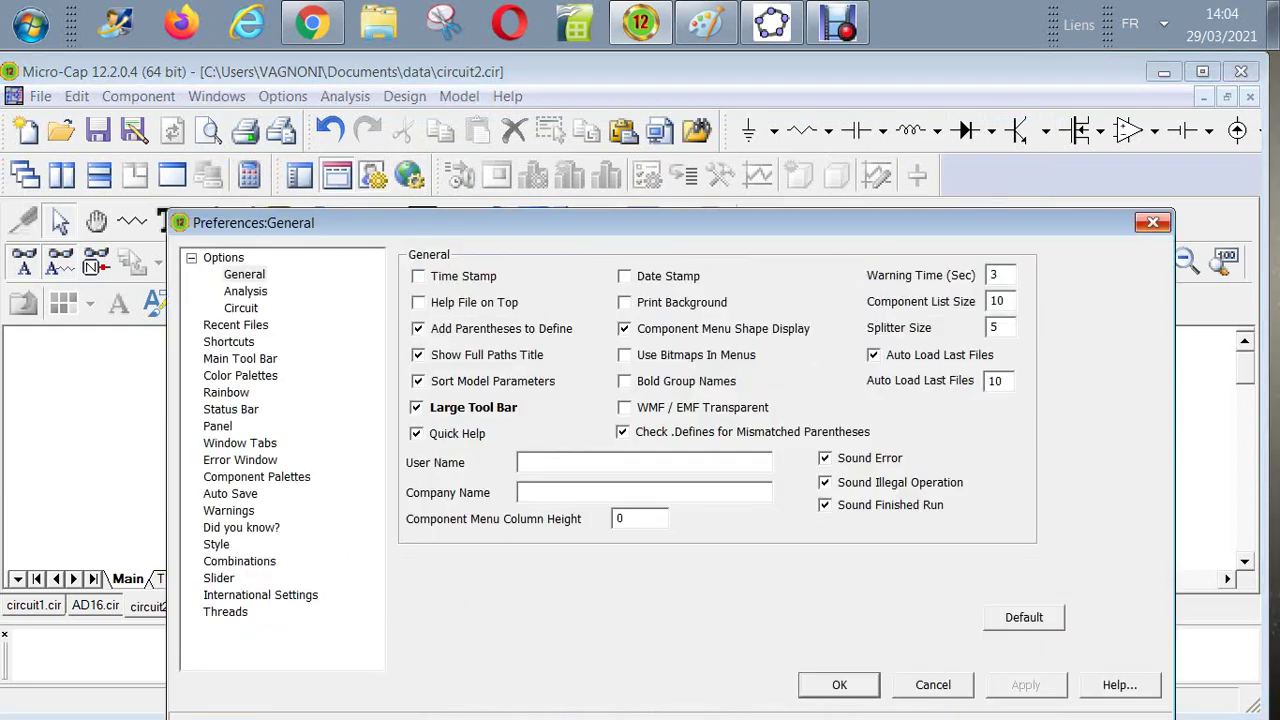
pyautogui.click(1153, 222)
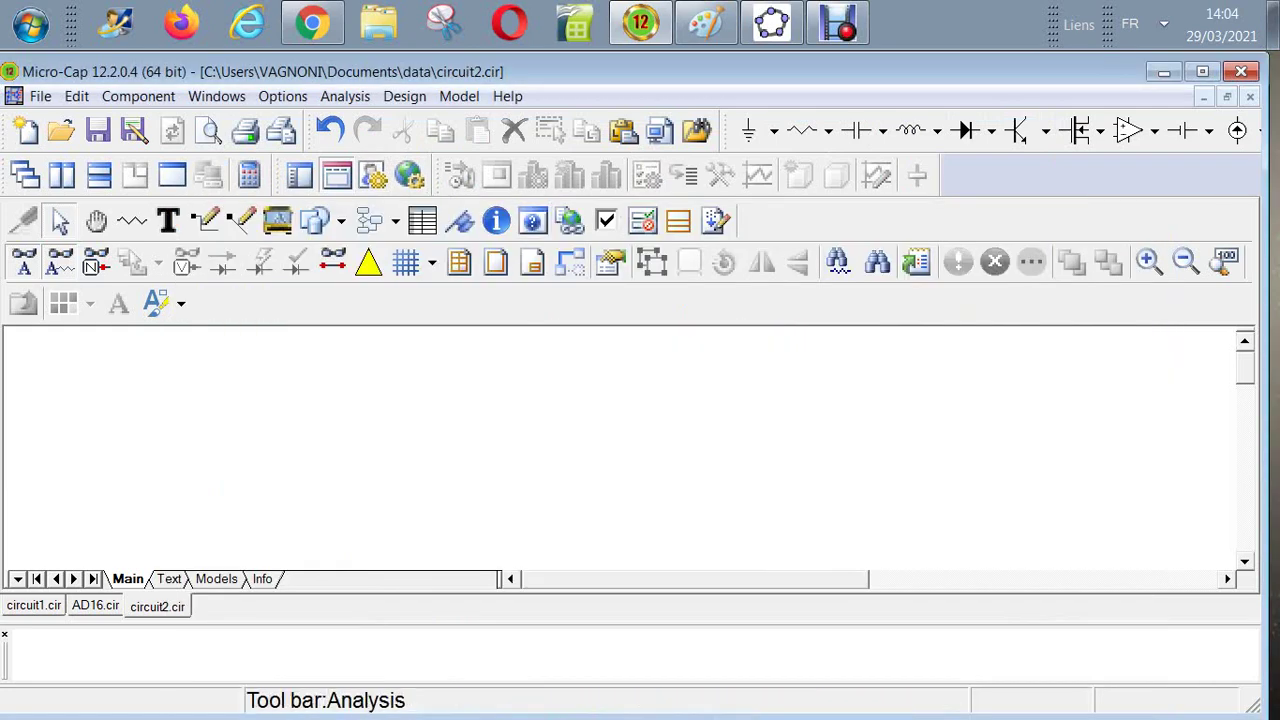
pyautogui.click(409, 175)
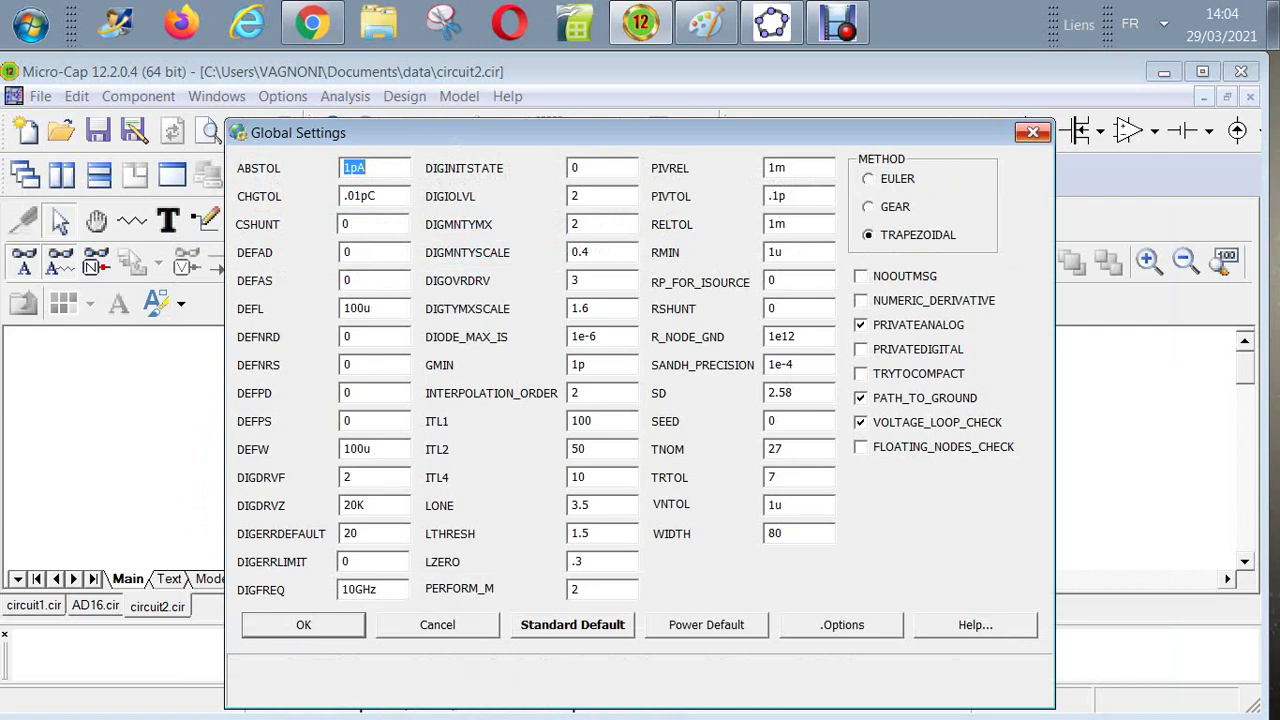
pyautogui.click(1032, 132)
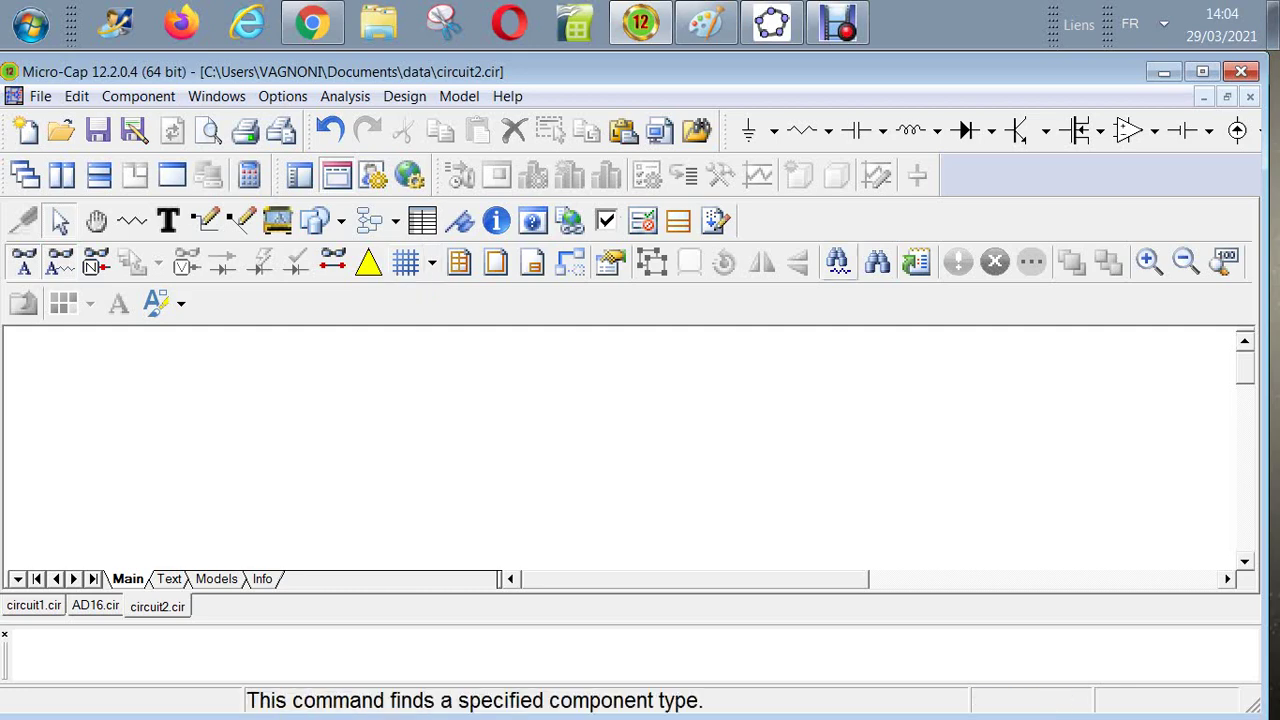
# Step: Find components whose name contains STI and preview the symbols of the FStim and Stim digital stimulus sources
pyautogui.click(838, 262)
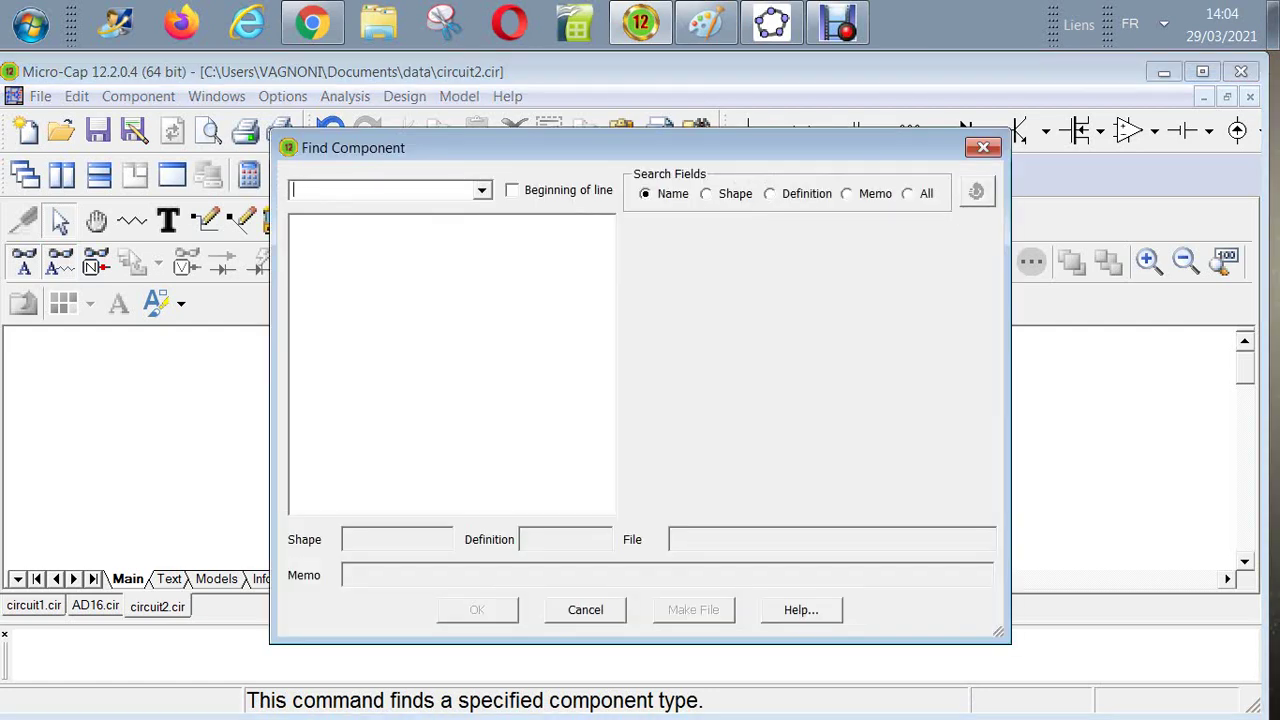
pyautogui.write('ST')
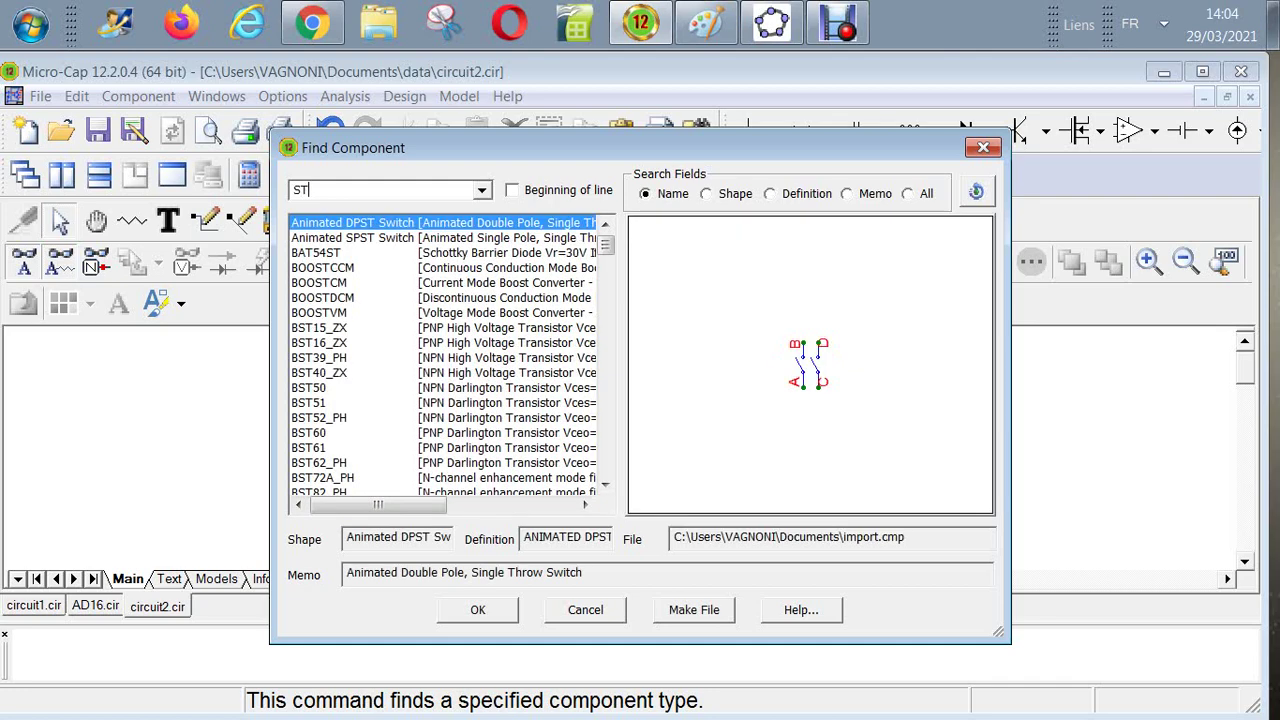
pyautogui.write('I')
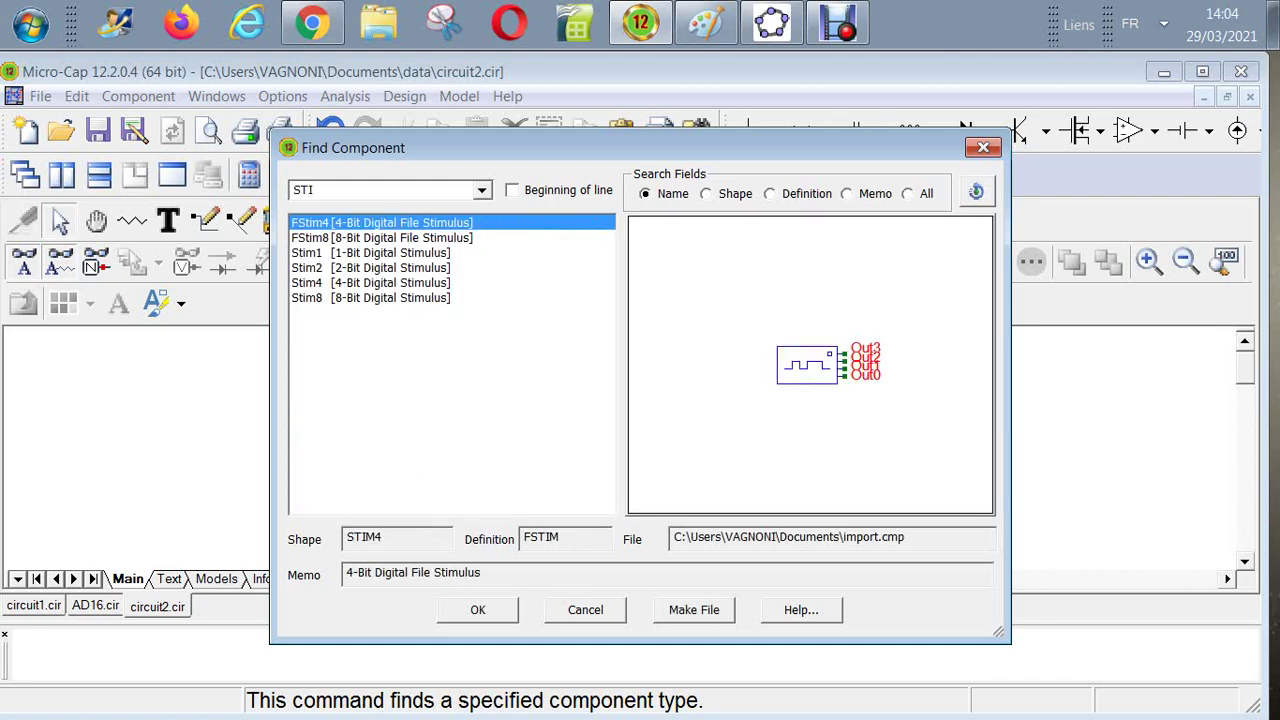
pyautogui.click(382, 238)
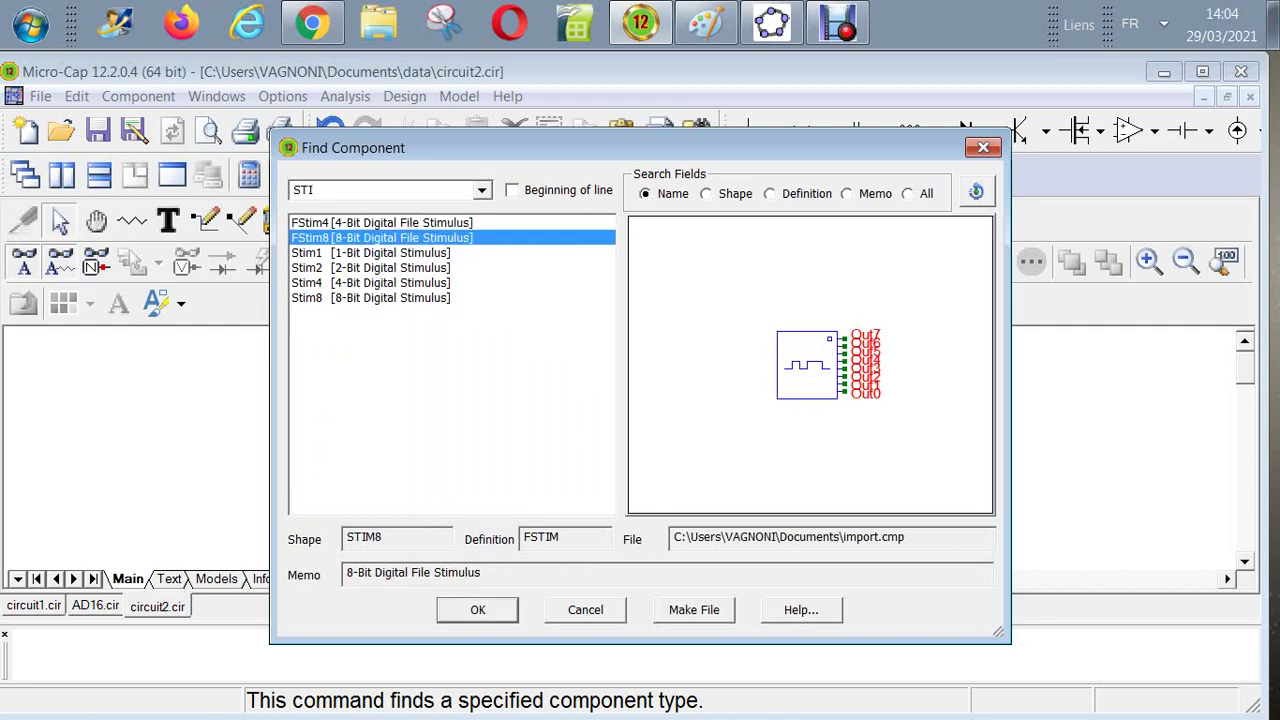
pyautogui.click(370, 253)
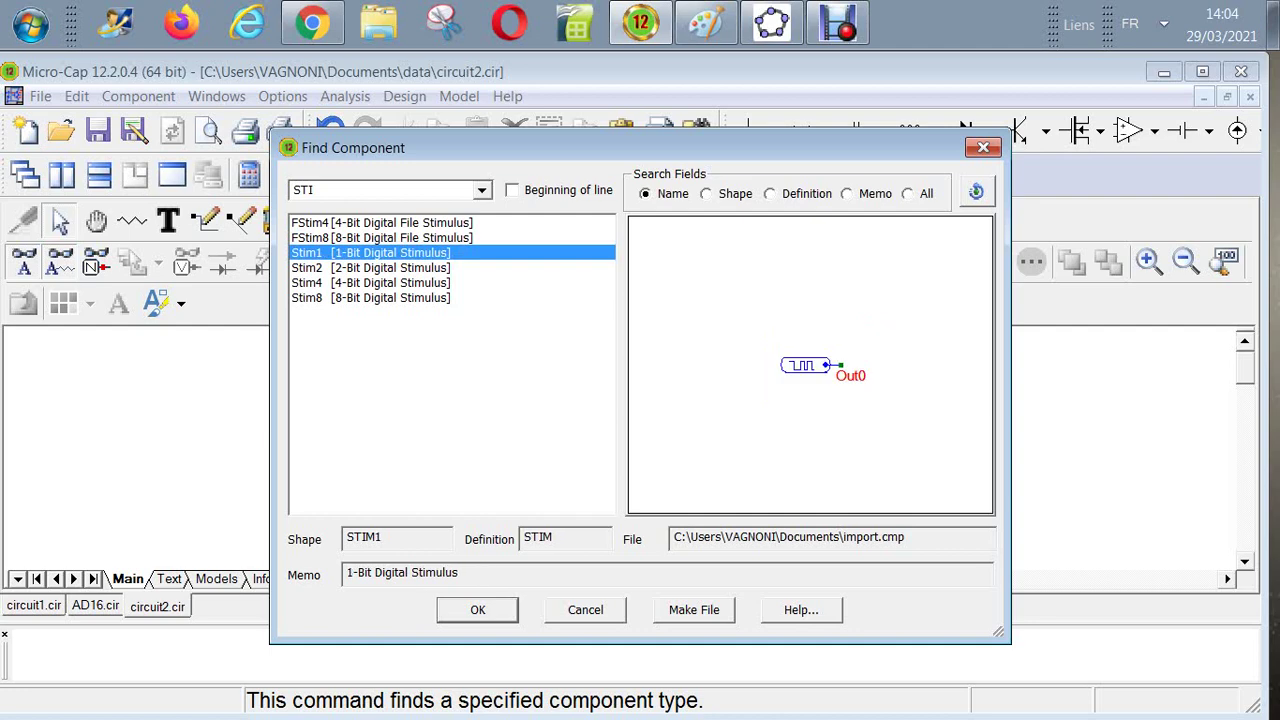
pyautogui.click(370, 223)
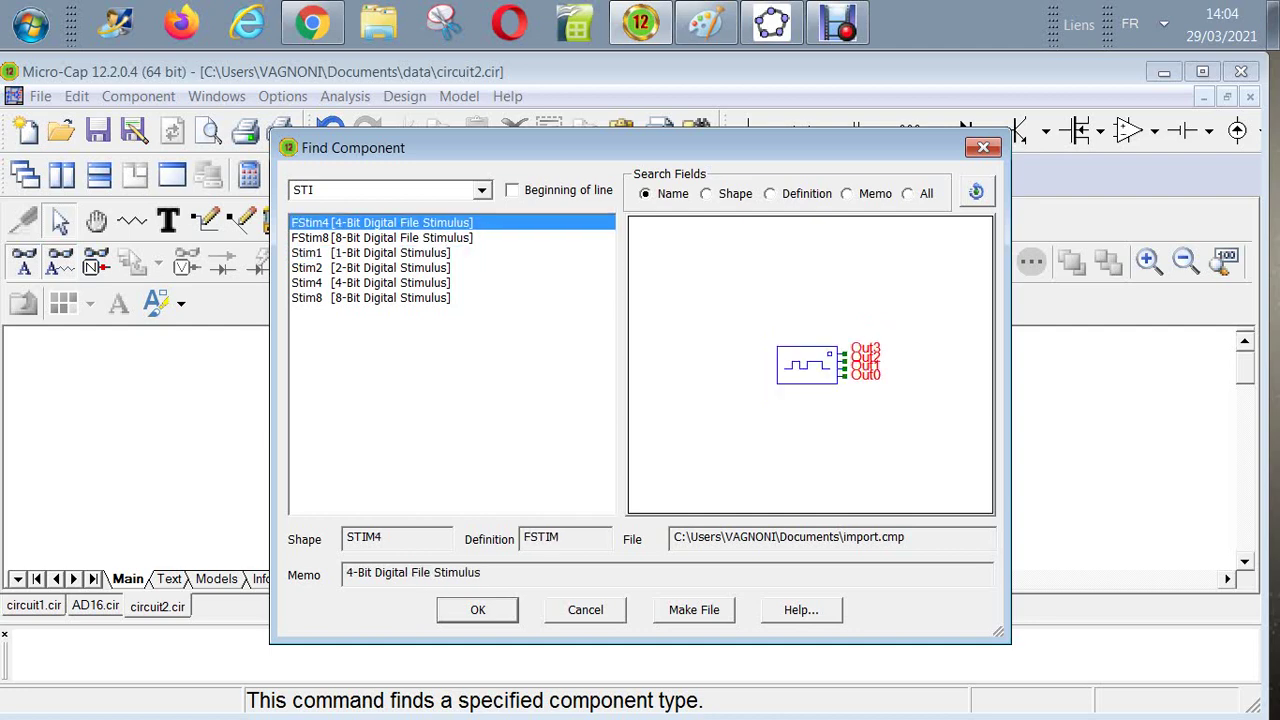
pyautogui.click(370, 238)
pyautogui.click(390, 283)
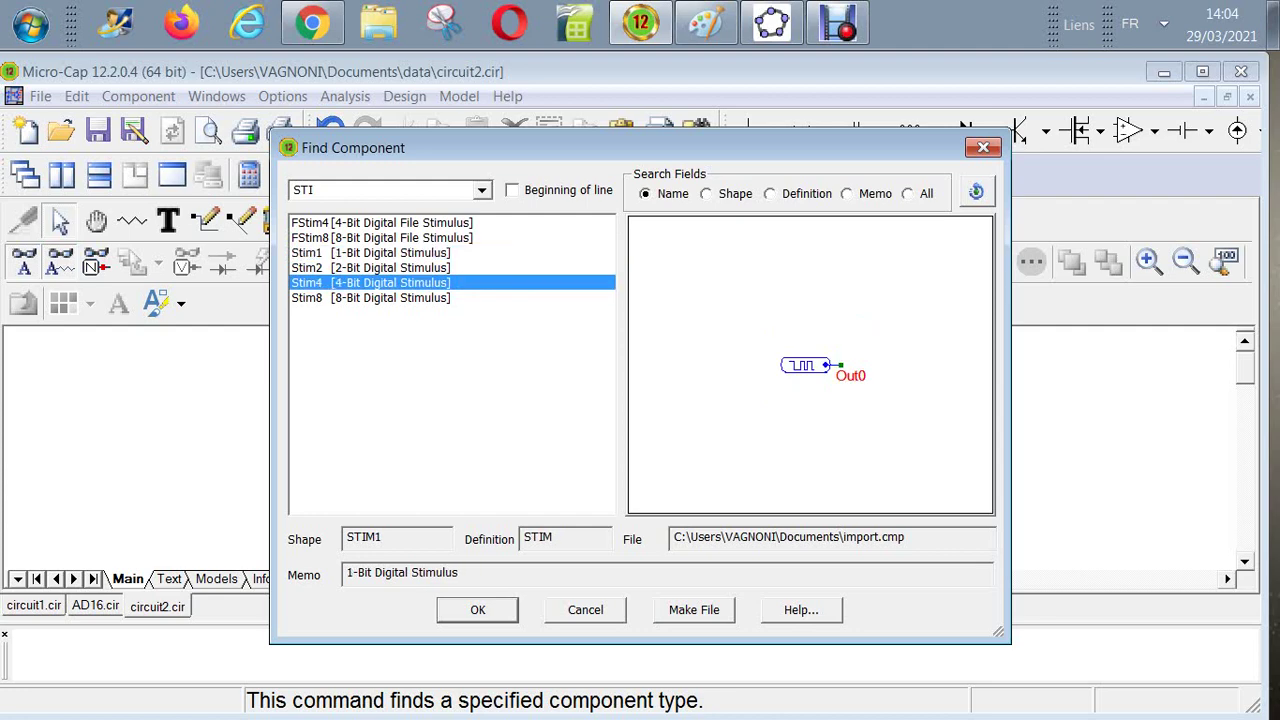
pyautogui.click(390, 298)
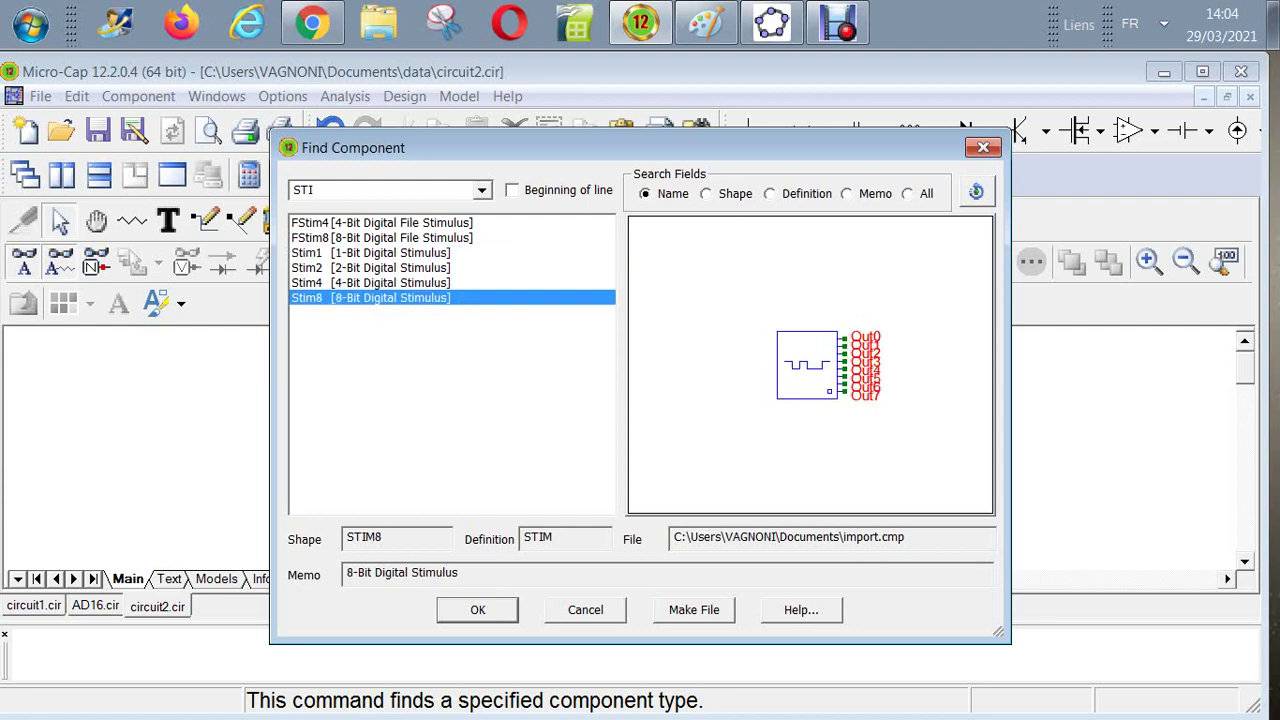
# Step: Try placing the Stim2 2-Bit Digital Stimulus in the schematic, cancelling its attributes dialog and leaving component mode
pyautogui.click(390, 268)
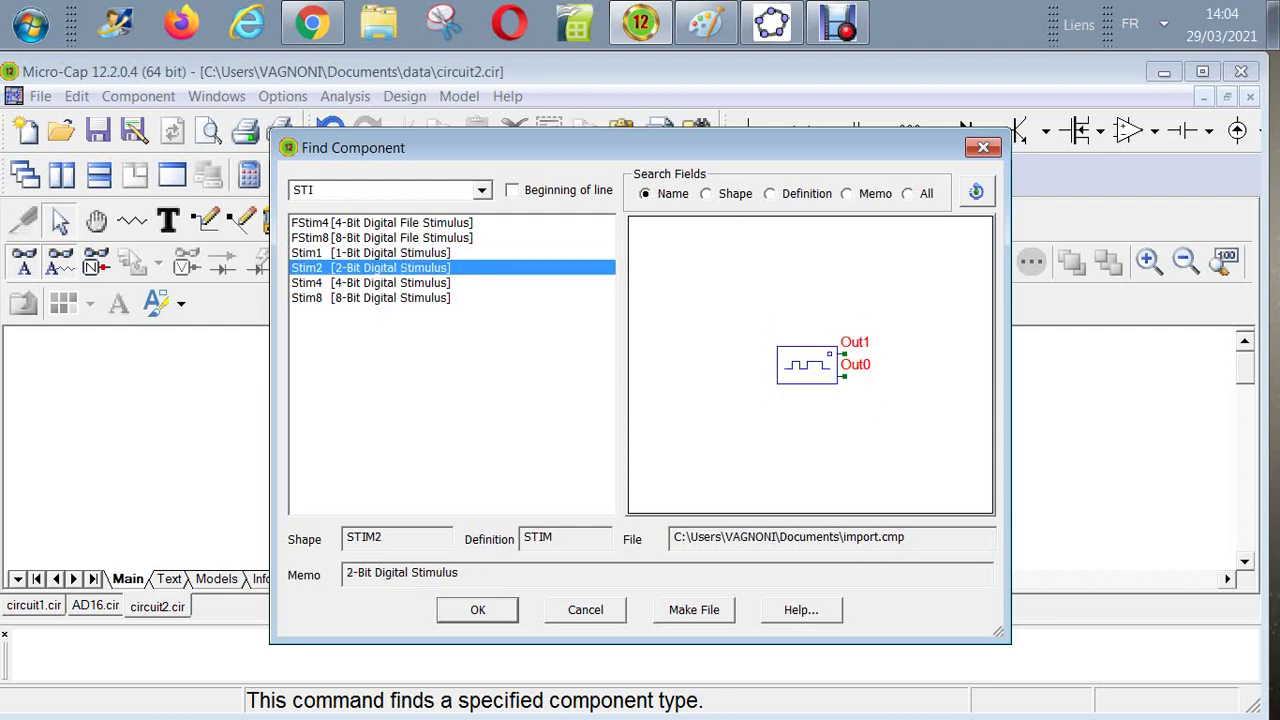
pyautogui.click(478, 610)
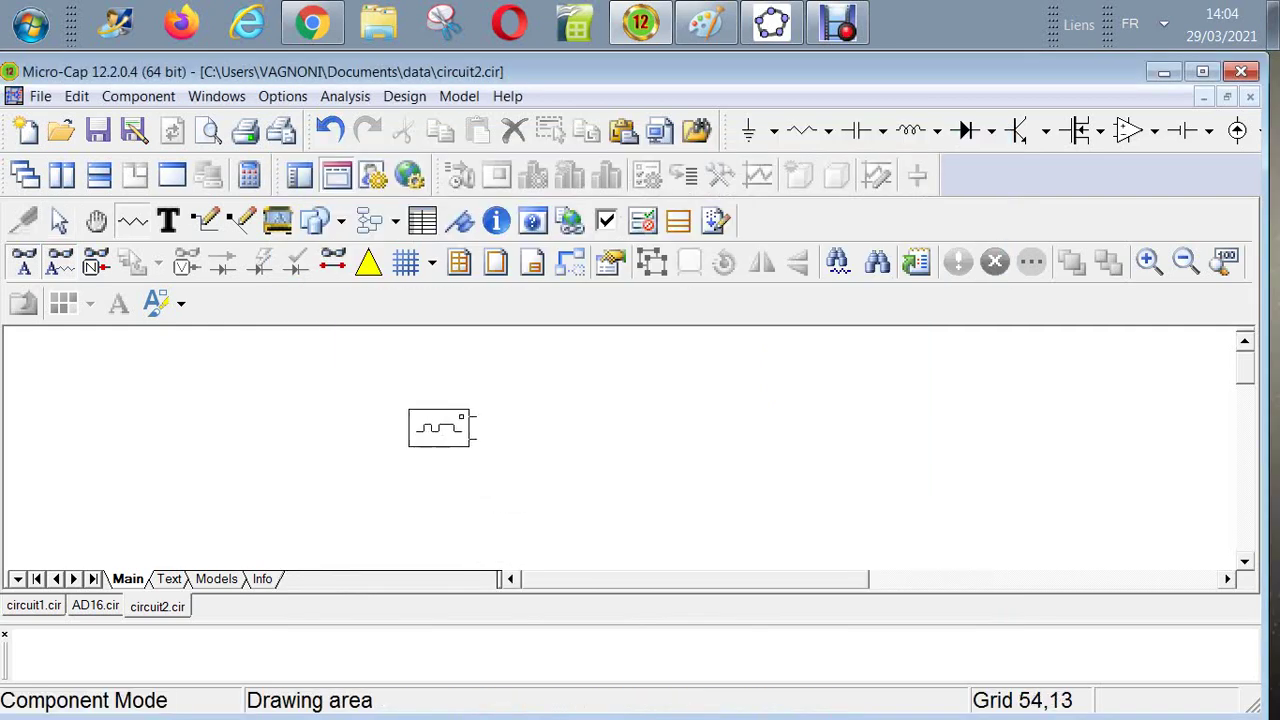
pyautogui.click(468, 416)
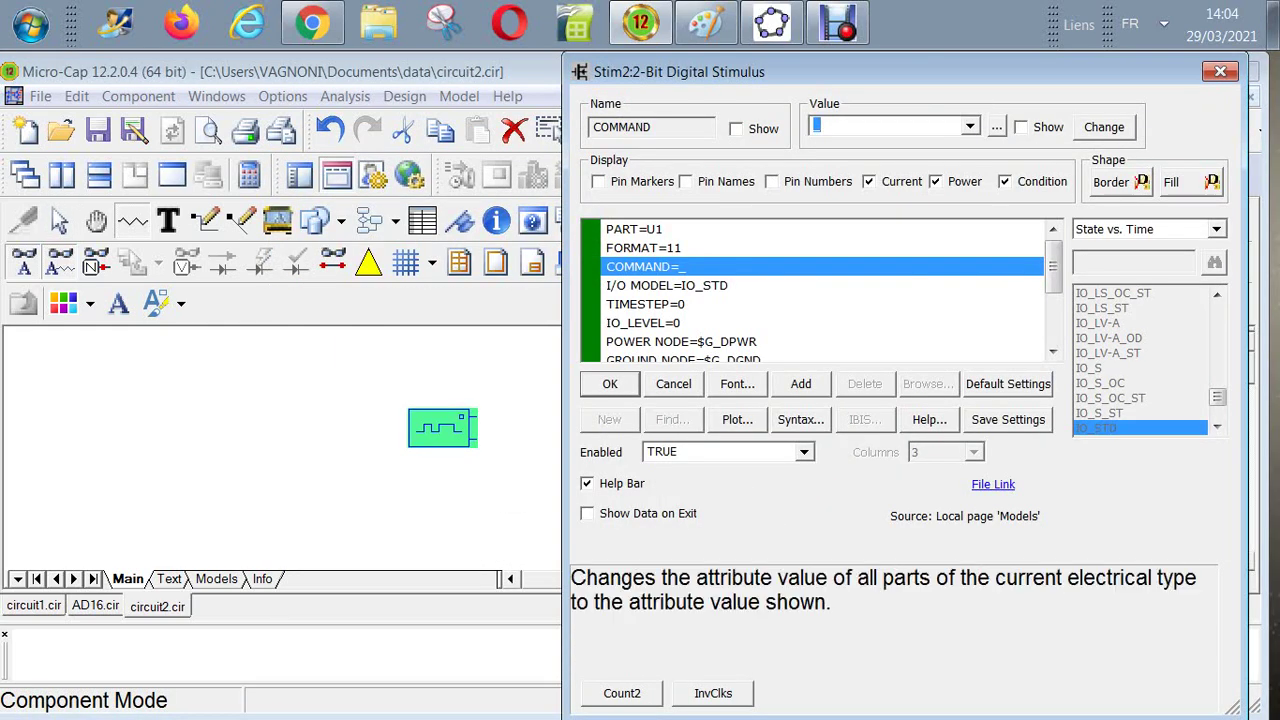
pyautogui.click(1220, 71)
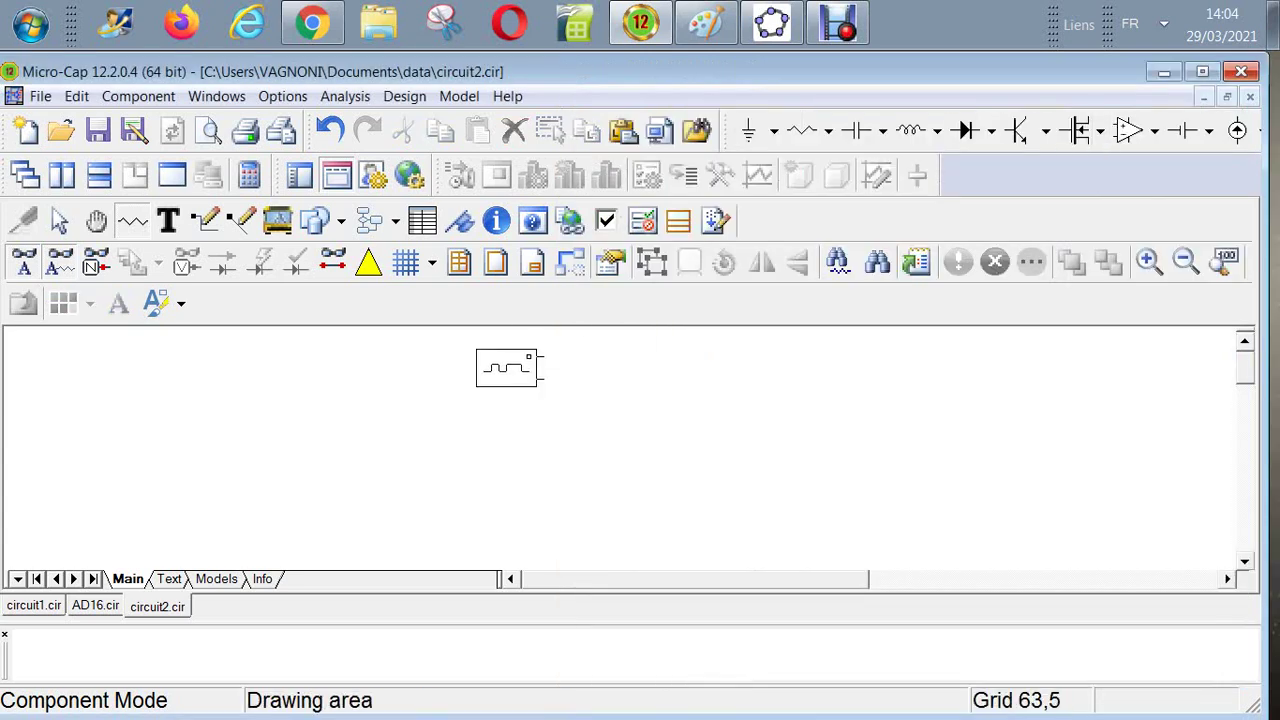
pyautogui.press('Escape')
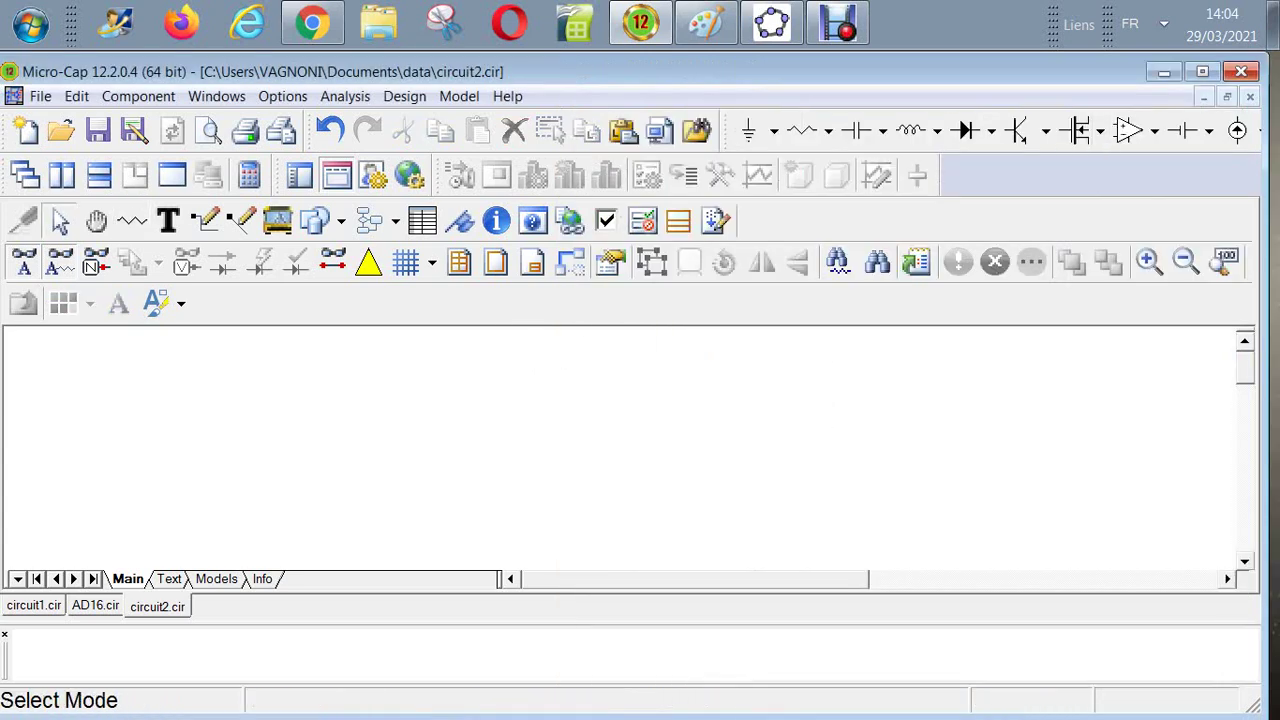
# Step: Reopen the component search and compare the FStim4, FStim8, Stim1, Stim2 and Stim4 symbols, closing it without placing anything
pyautogui.click(837, 262)
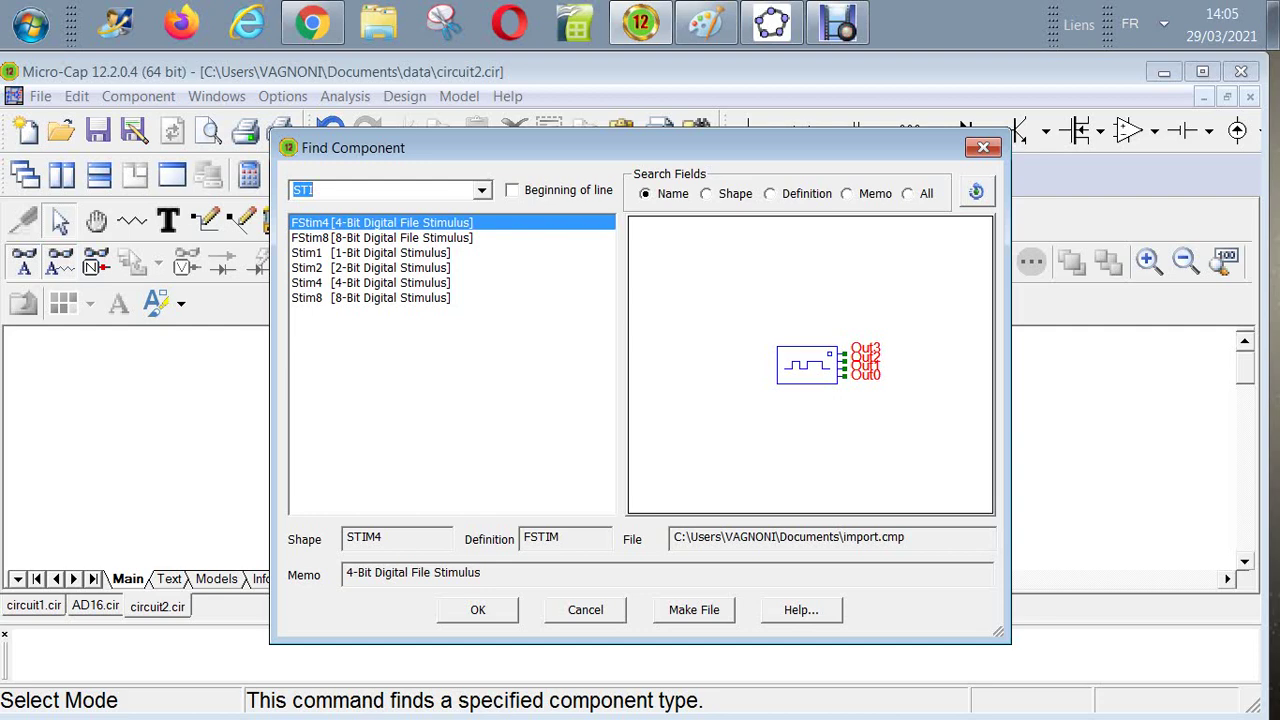
pyautogui.click(370, 283)
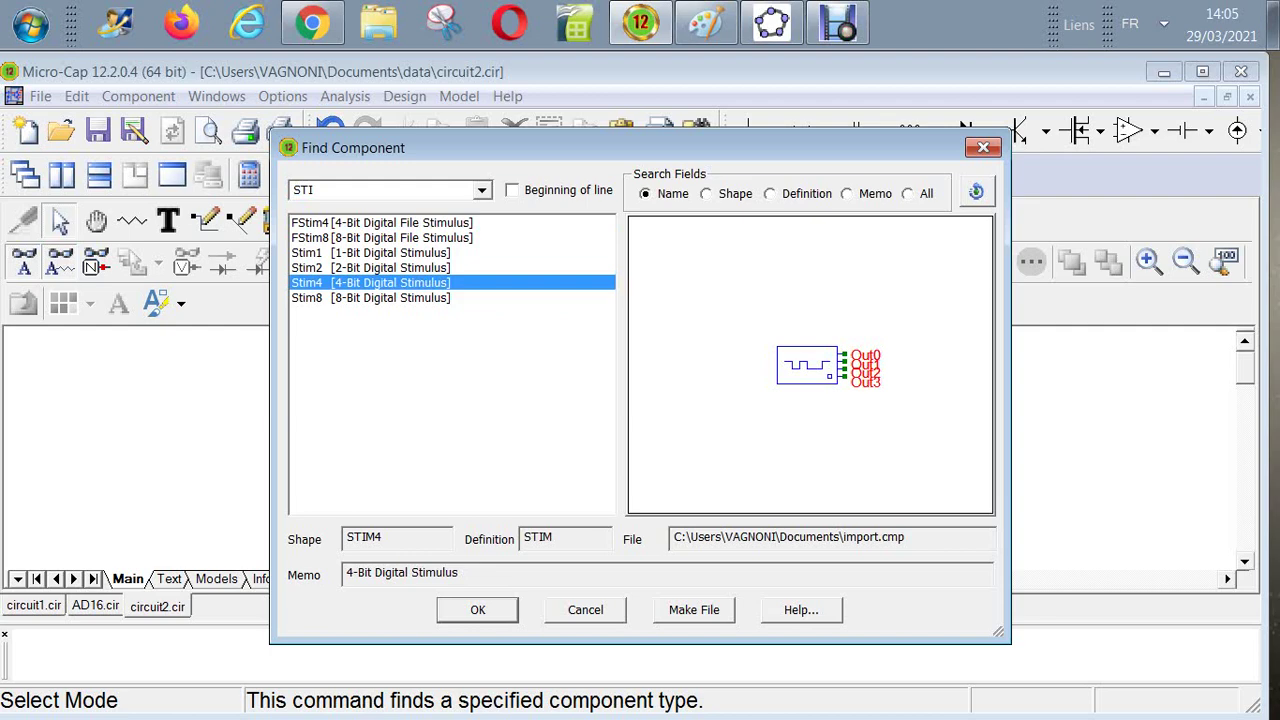
pyautogui.click(382, 223)
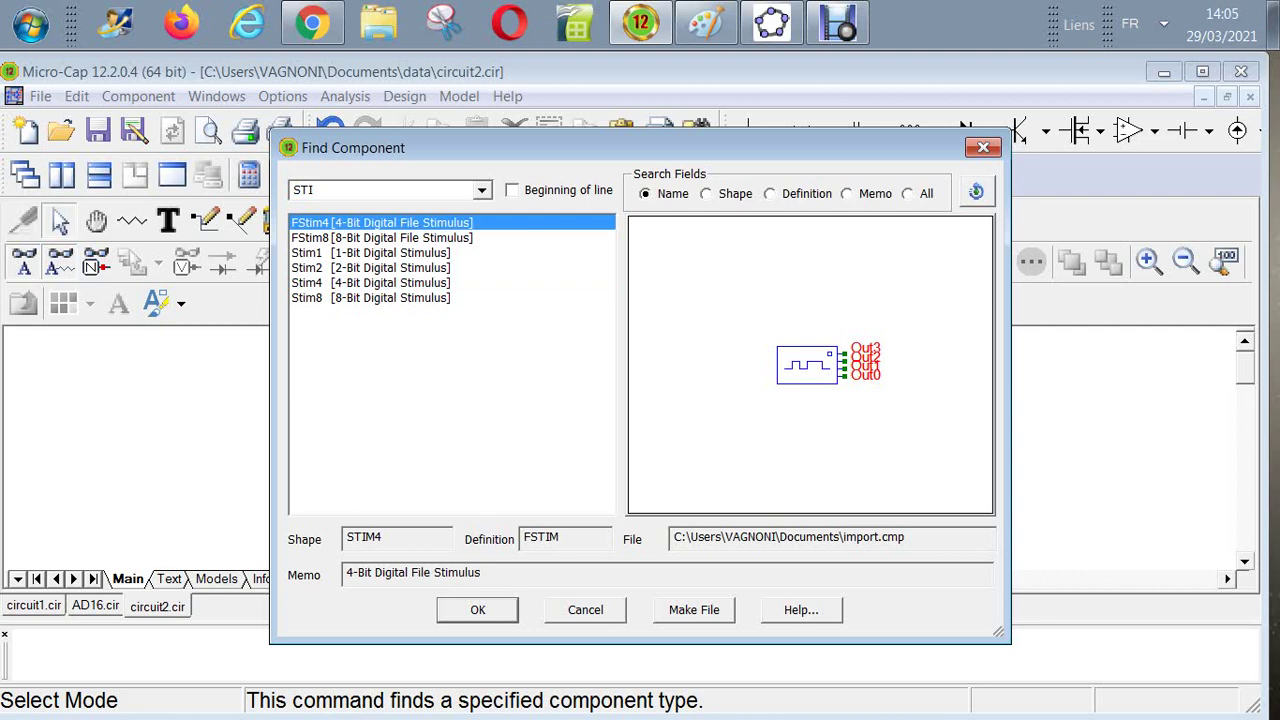
pyautogui.click(382, 238)
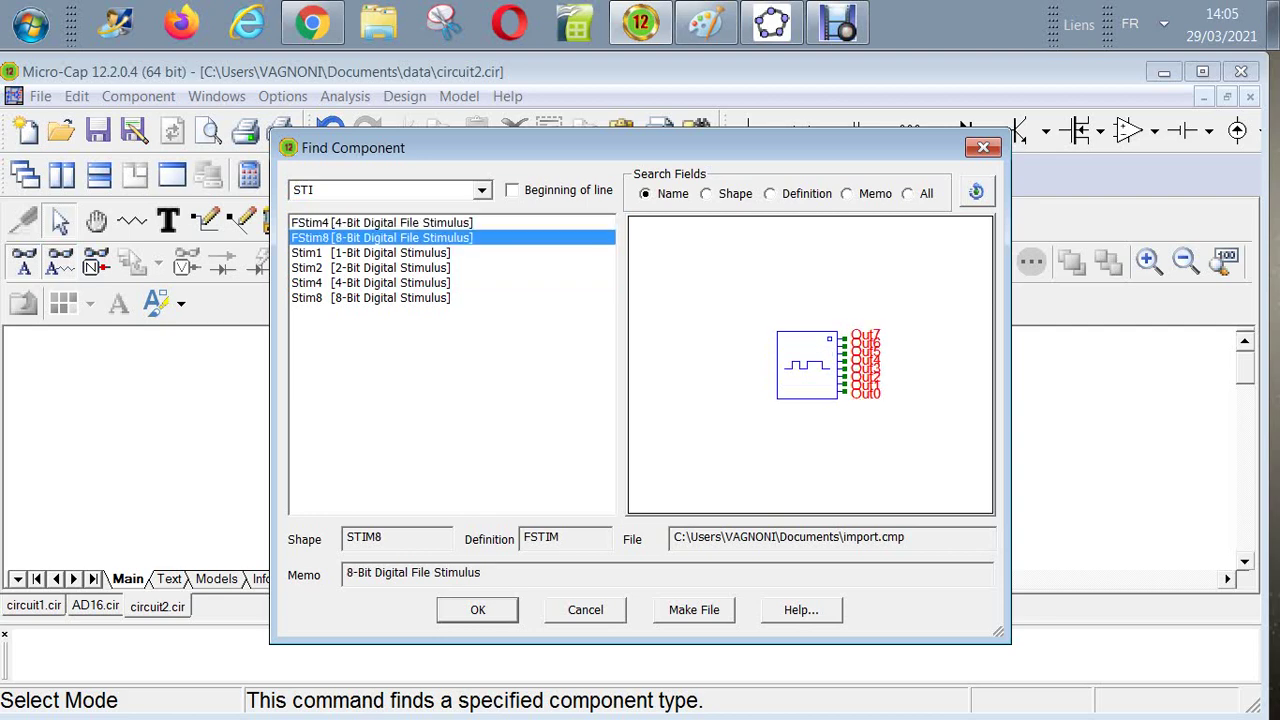
pyautogui.click(382, 253)
pyautogui.click(382, 268)
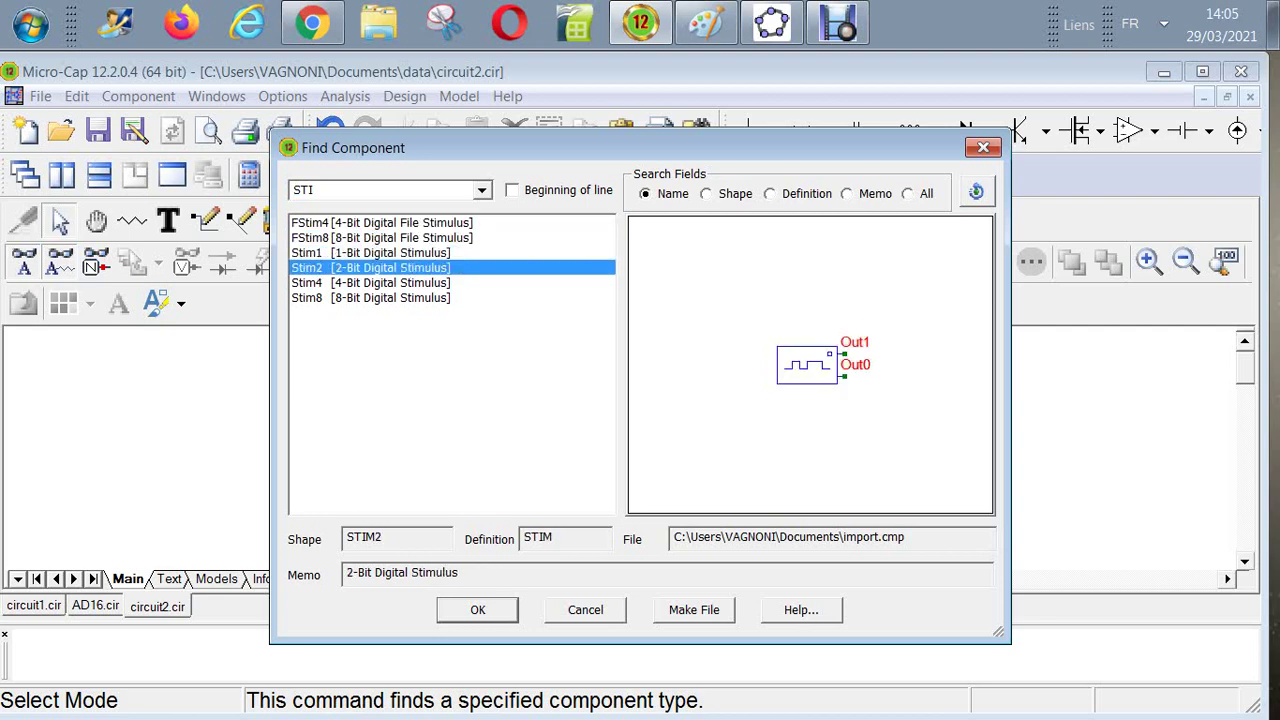
pyautogui.click(382, 283)
pyautogui.click(382, 268)
pyautogui.click(382, 253)
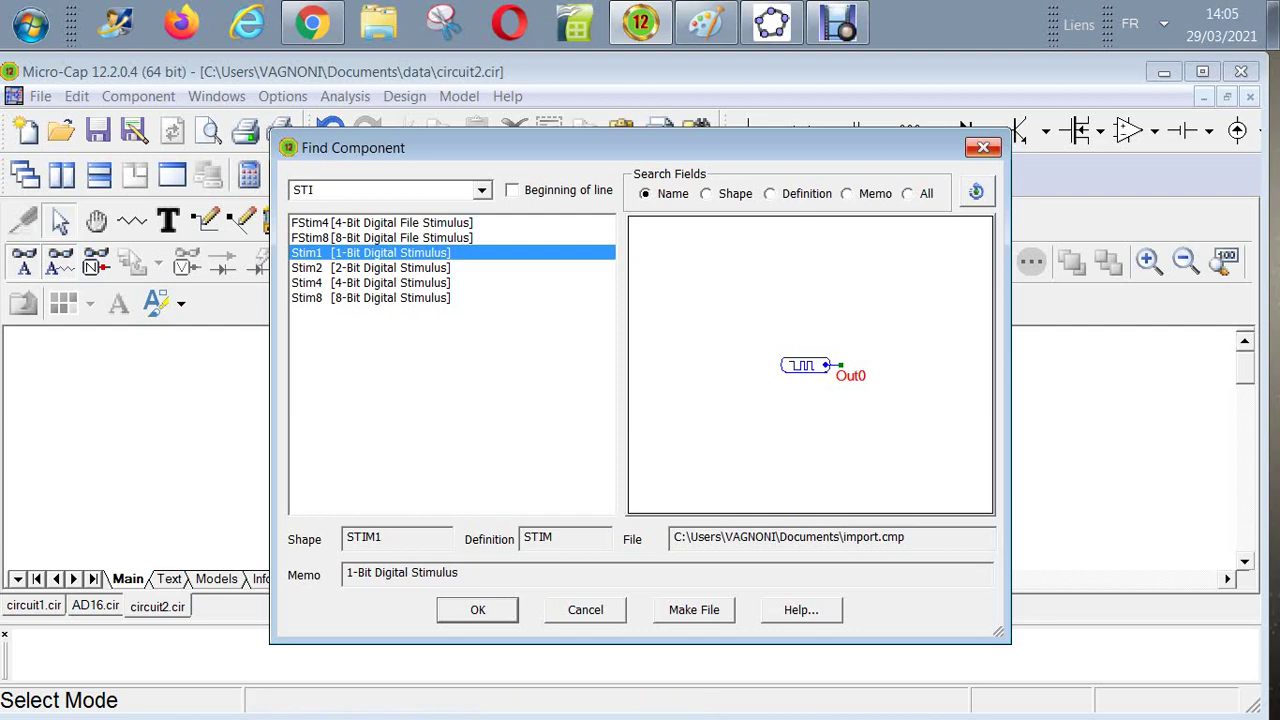
pyautogui.click(983, 147)
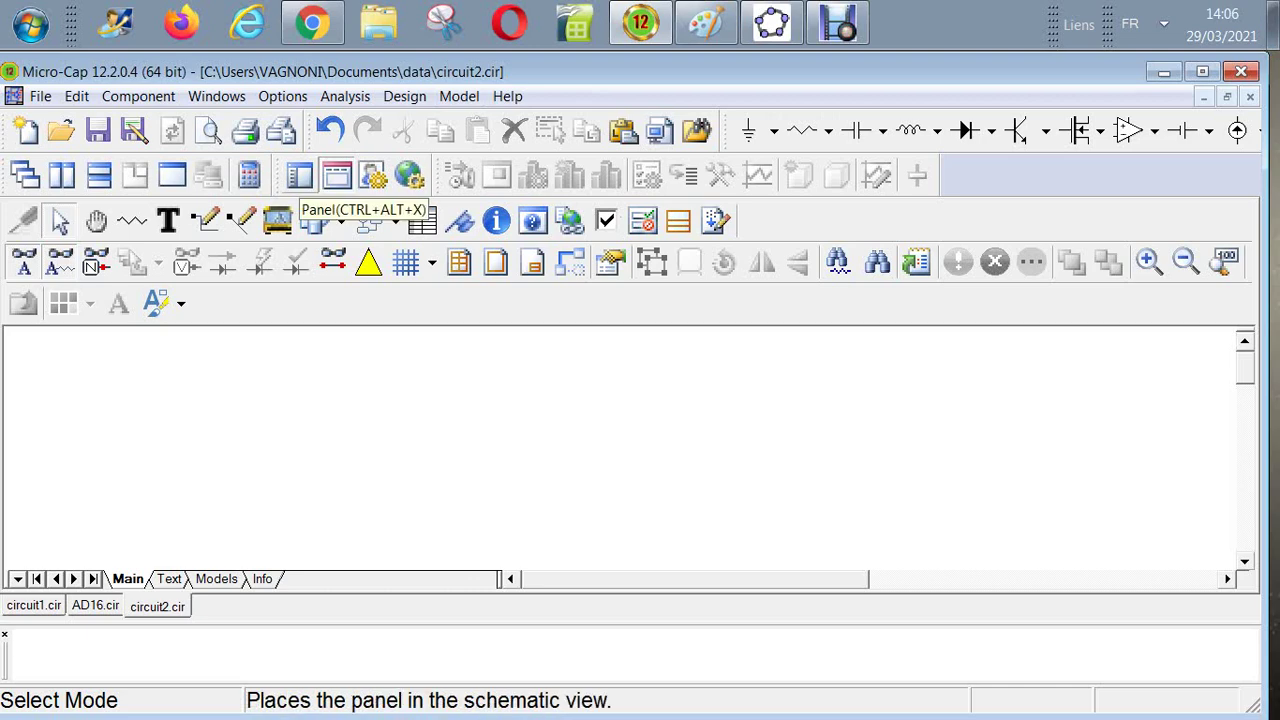
# Step: Open the Main Tool Bar page of the preferences and select the MM5Z8V2ST1 button of the Component tool bar
pyautogui.click(372, 176)
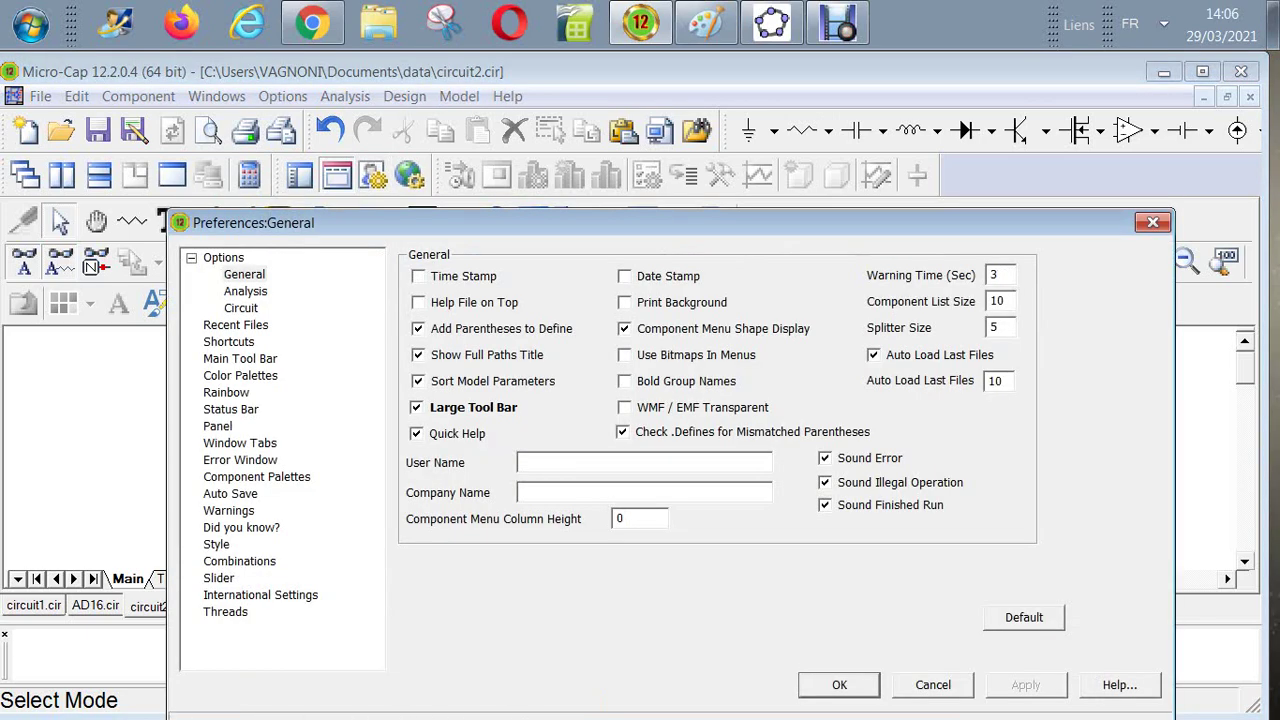
pyautogui.click(235, 324)
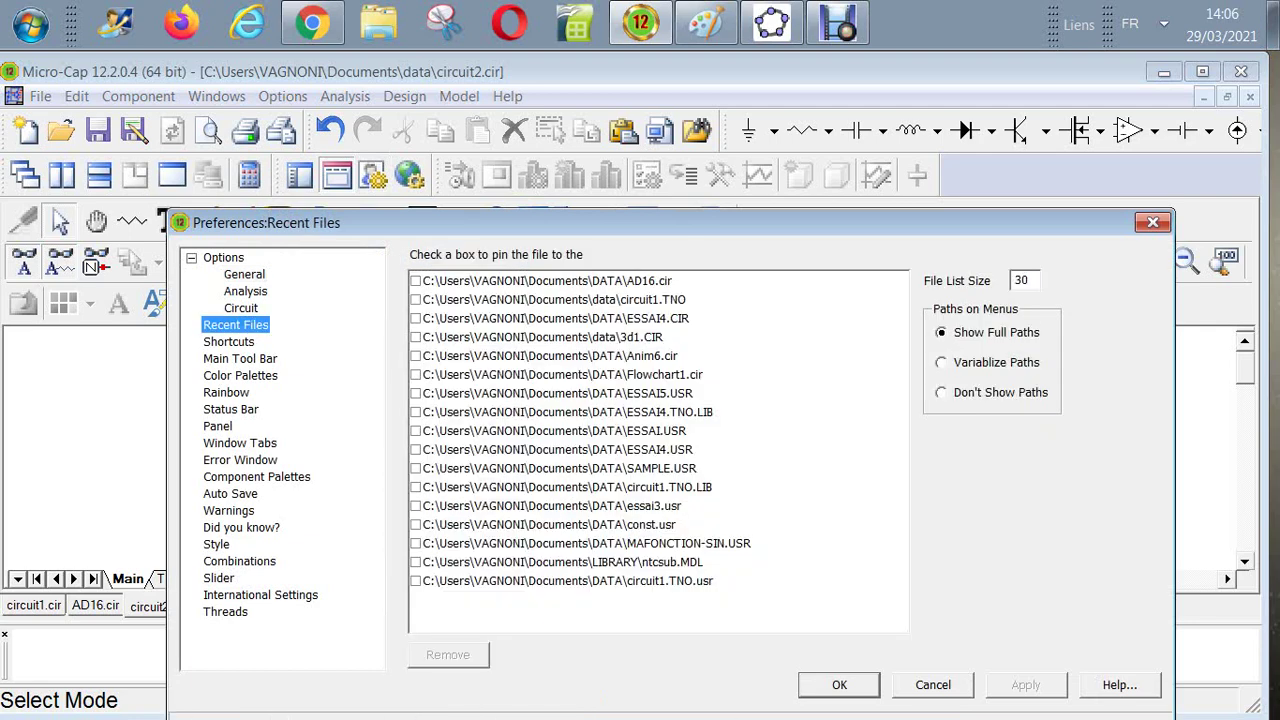
pyautogui.click(240, 307)
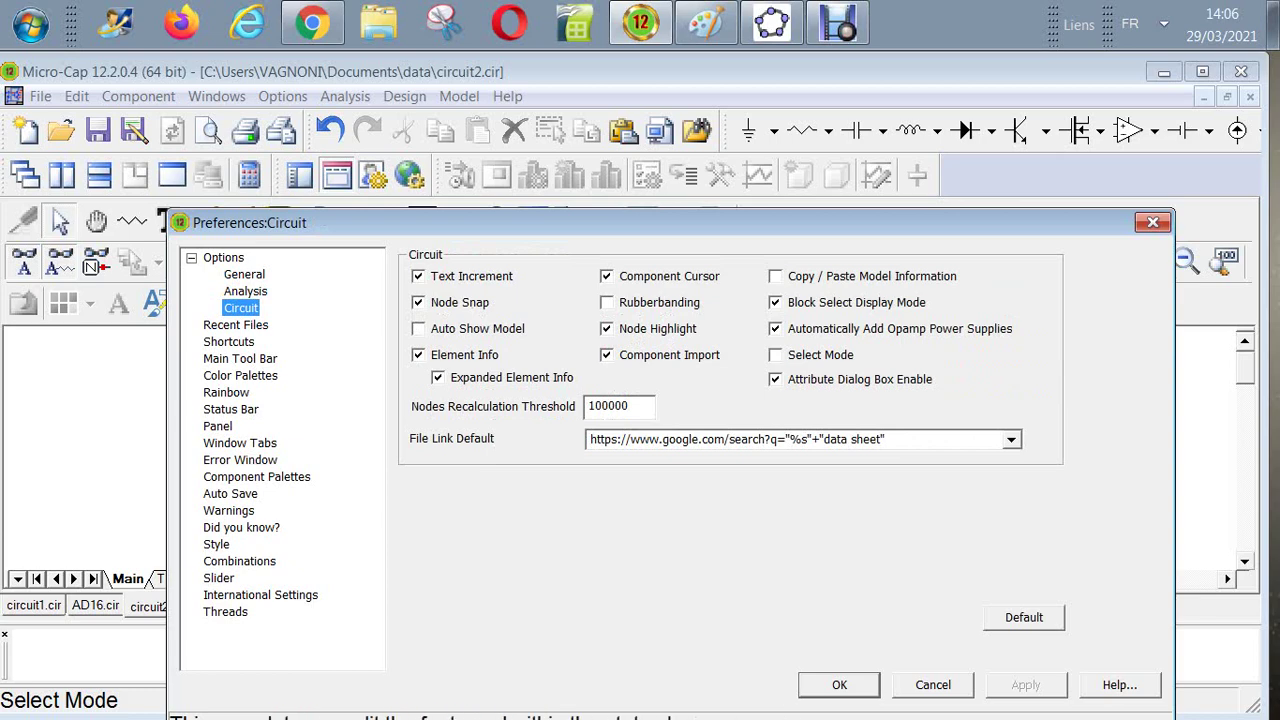
pyautogui.click(240, 358)
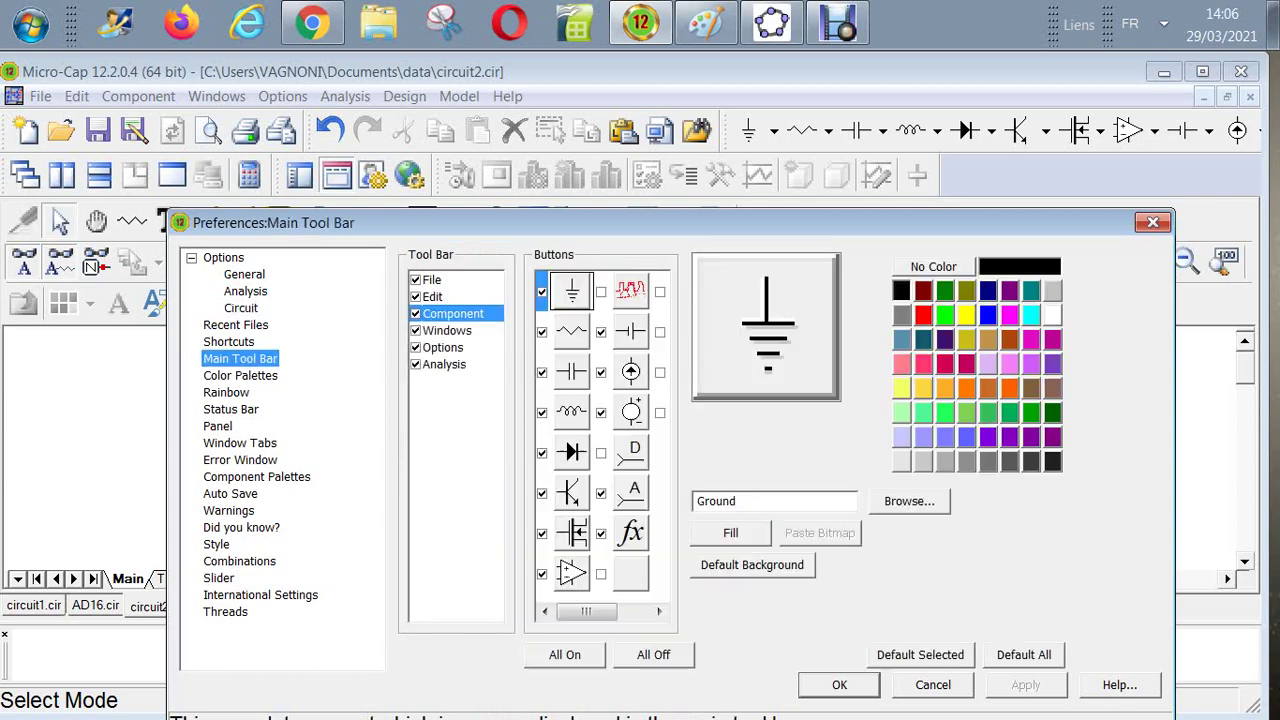
pyautogui.click(631, 291)
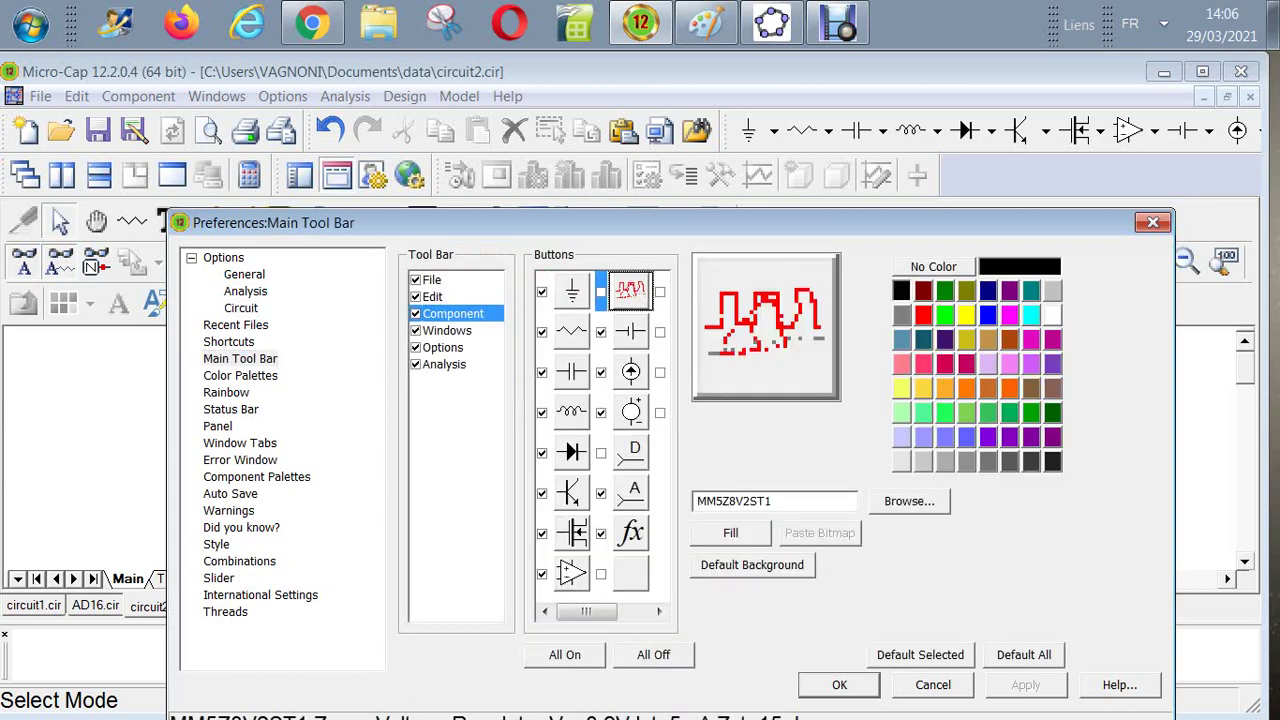
# Step: Open the component search for the selected tool bar button and clear the MM5Z8V2ST1 name from it
pyautogui.click(909, 501)
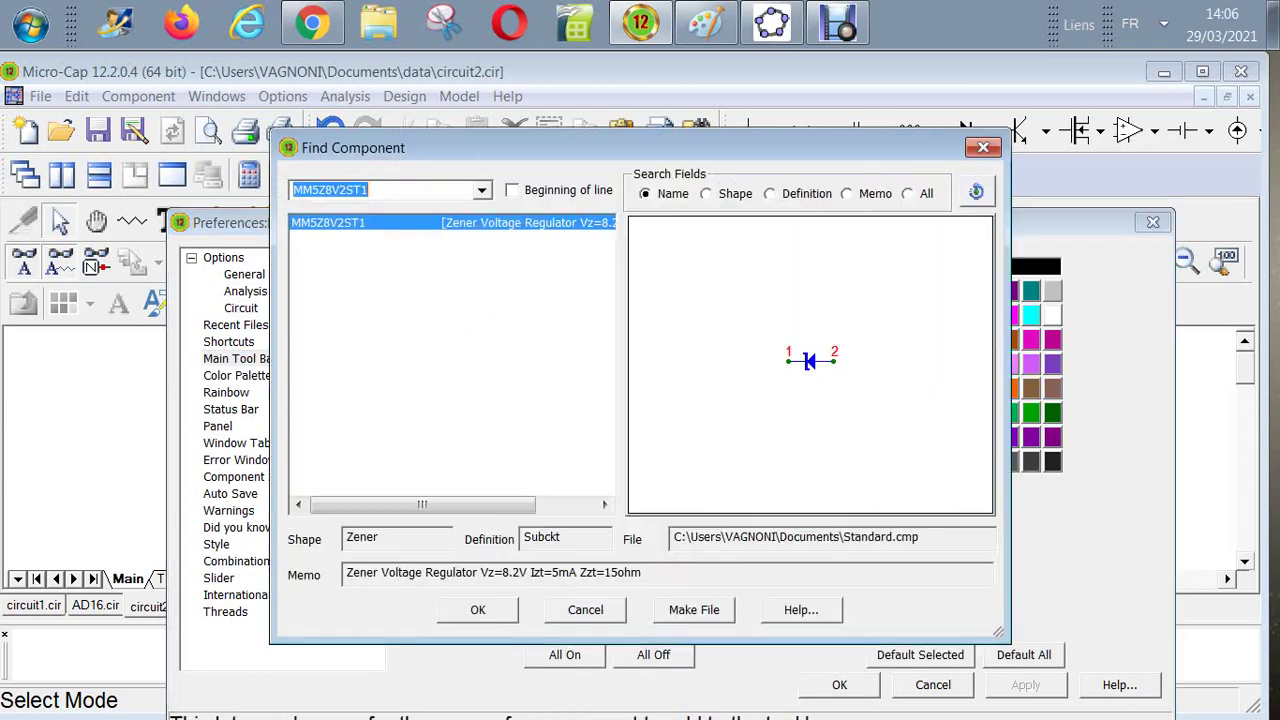
pyautogui.click(368, 190)
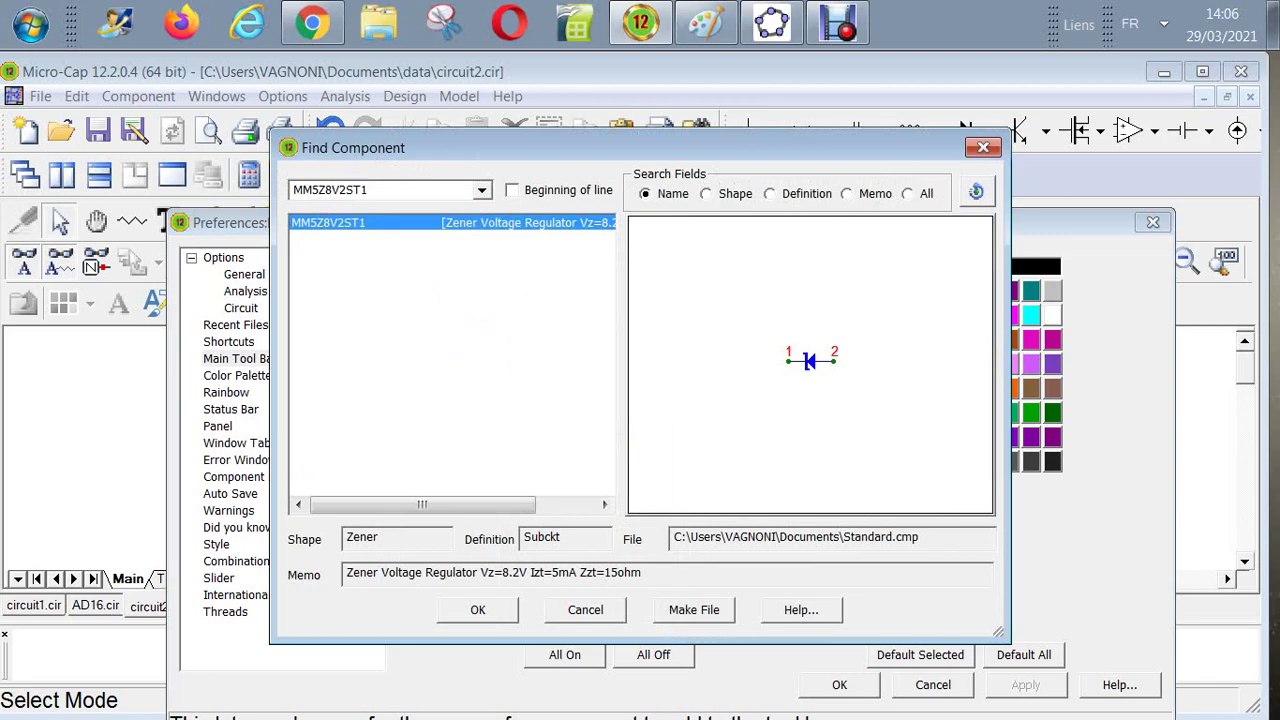
pyautogui.press('BackSpace')
pyautogui.press('BackSpace')
pyautogui.press('BackSpace')
pyautogui.press('BackSpace')
pyautogui.press('BackSpace')
pyautogui.press('BackSpace')
pyautogui.press('BackSpace')
pyautogui.press('BackSpace')
pyautogui.press('BackSpace')
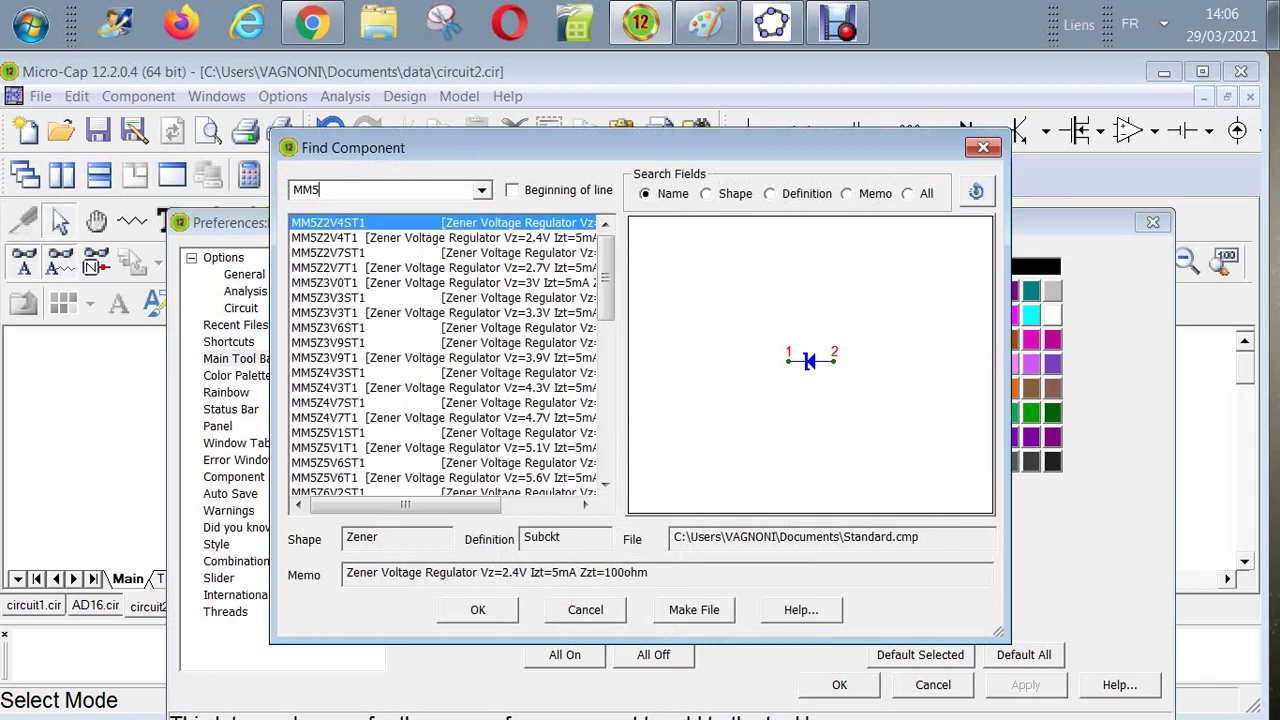
pyautogui.press('BackSpace')
pyautogui.write('ST')
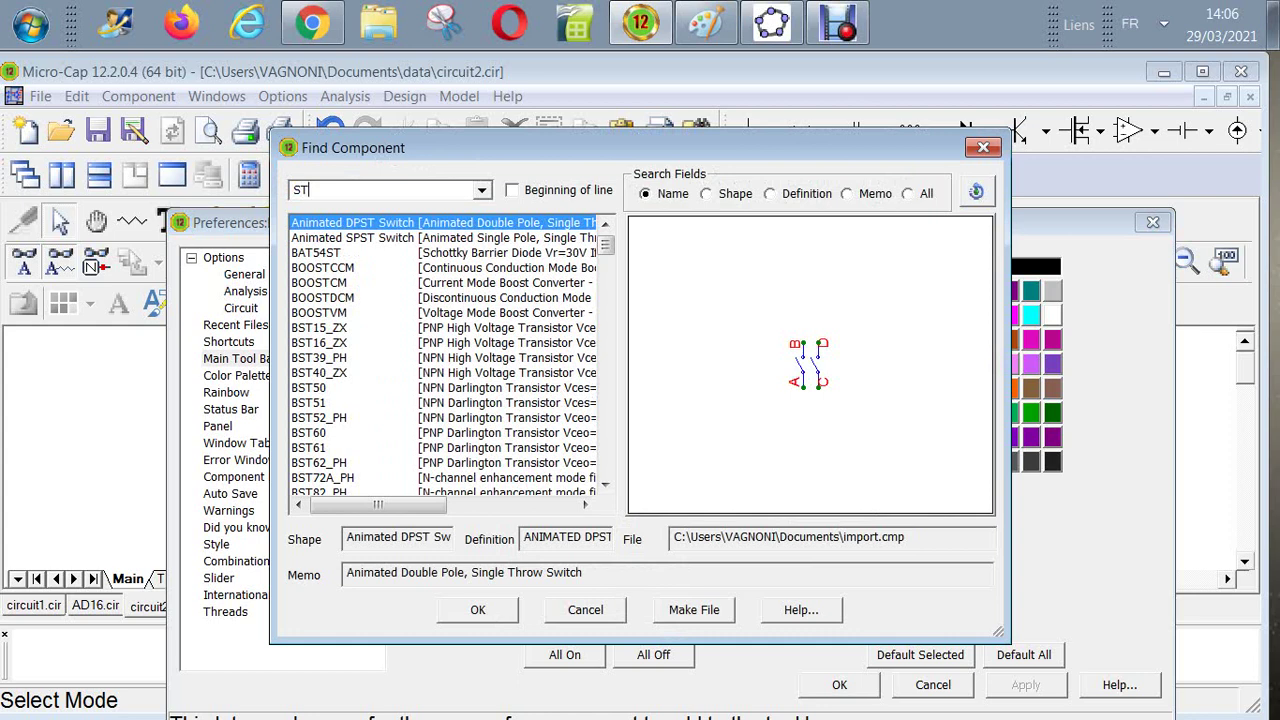
pyautogui.press('BackSpace')
pyautogui.press('BackSpace')
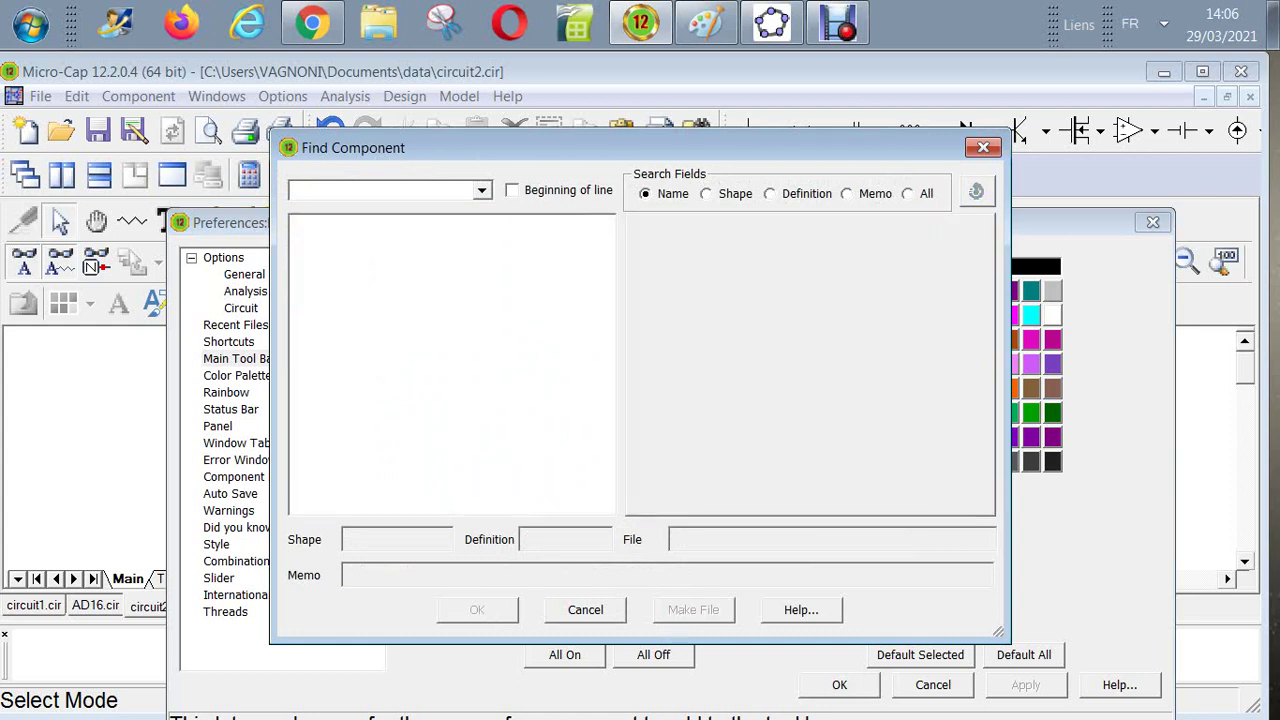
pyautogui.write('ST')
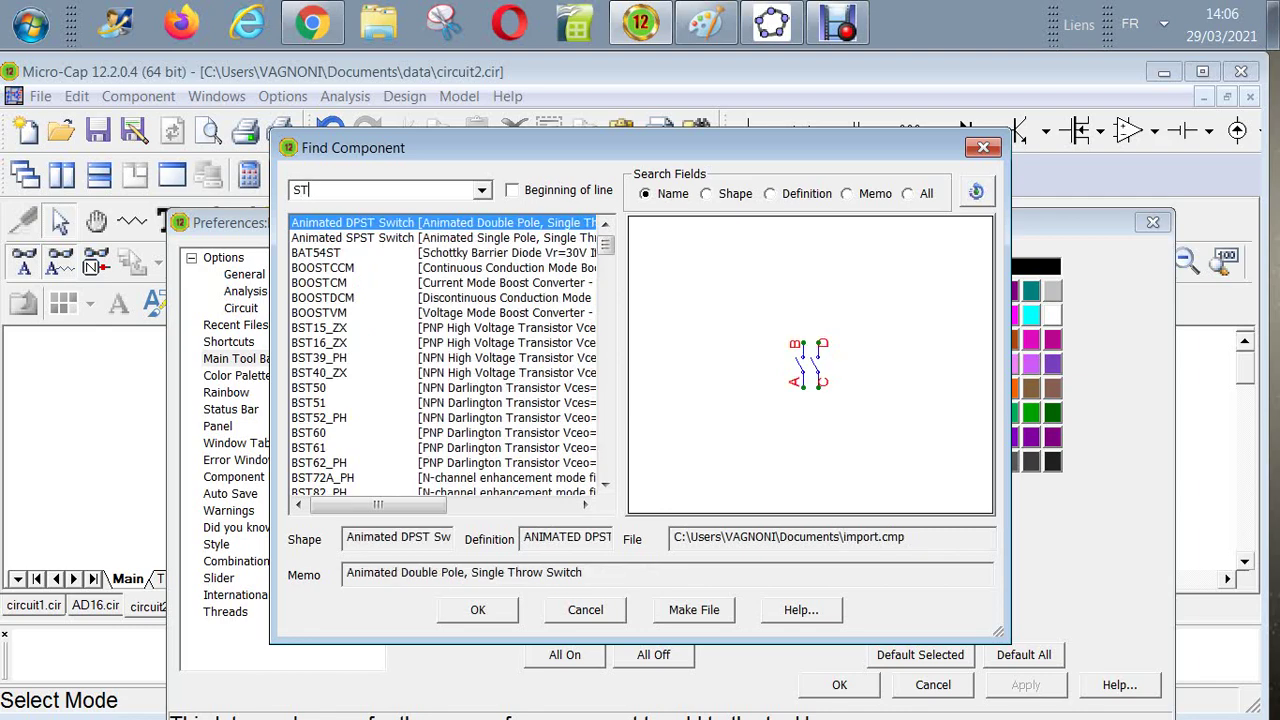
pyautogui.press('BackSpace')
pyautogui.press('BackSpace')
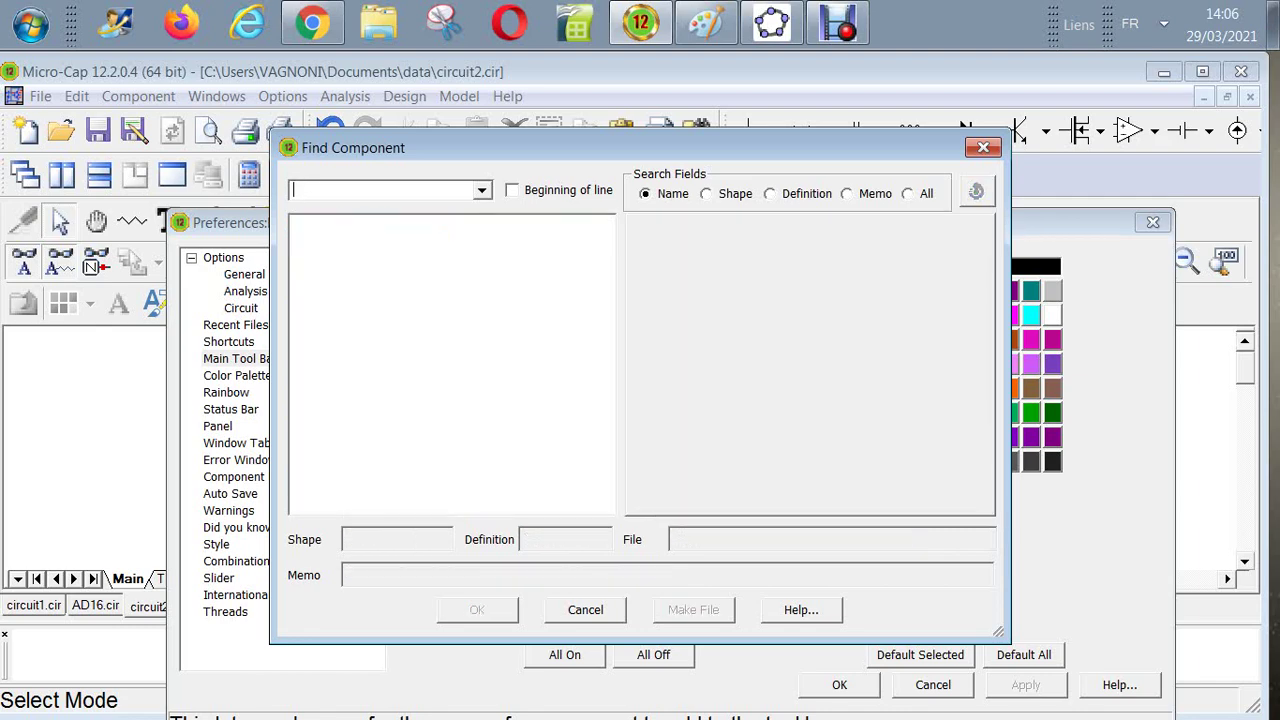
# Step: Search component names for sti and assign Stim1, the 1-Bit Digital Stimulus, to the button
pyautogui.write('s')
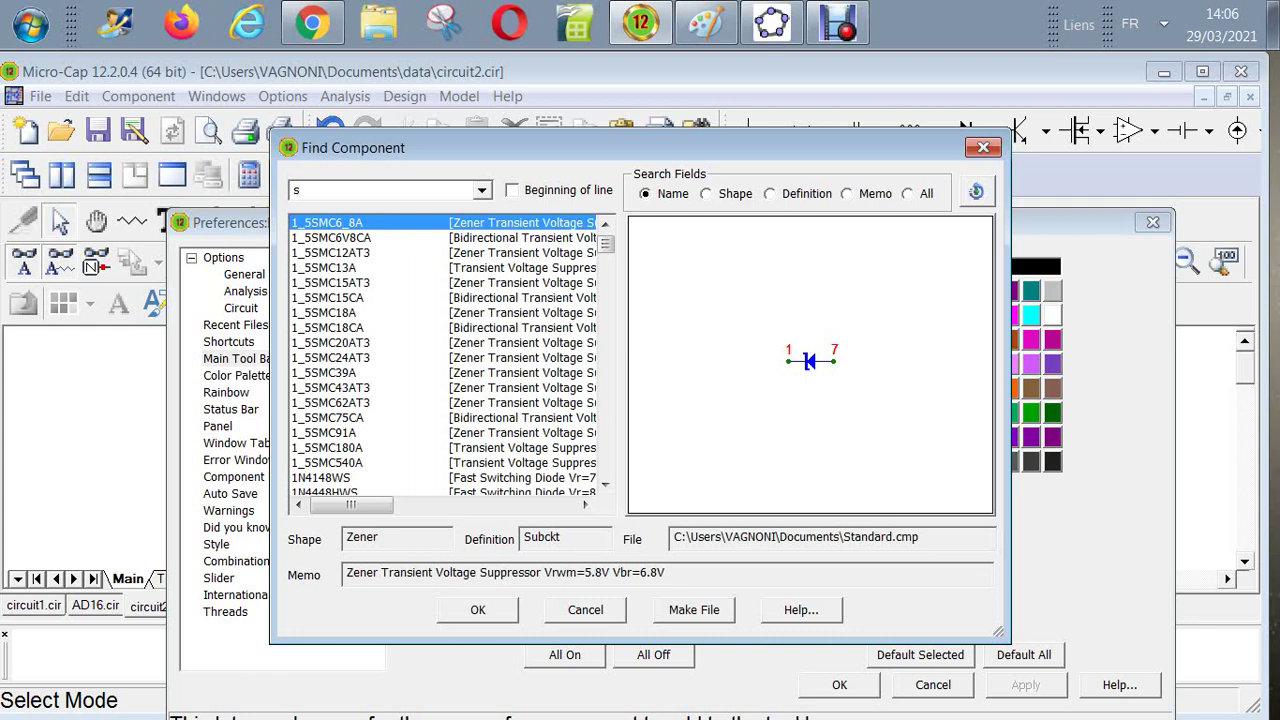
pyautogui.write('t')
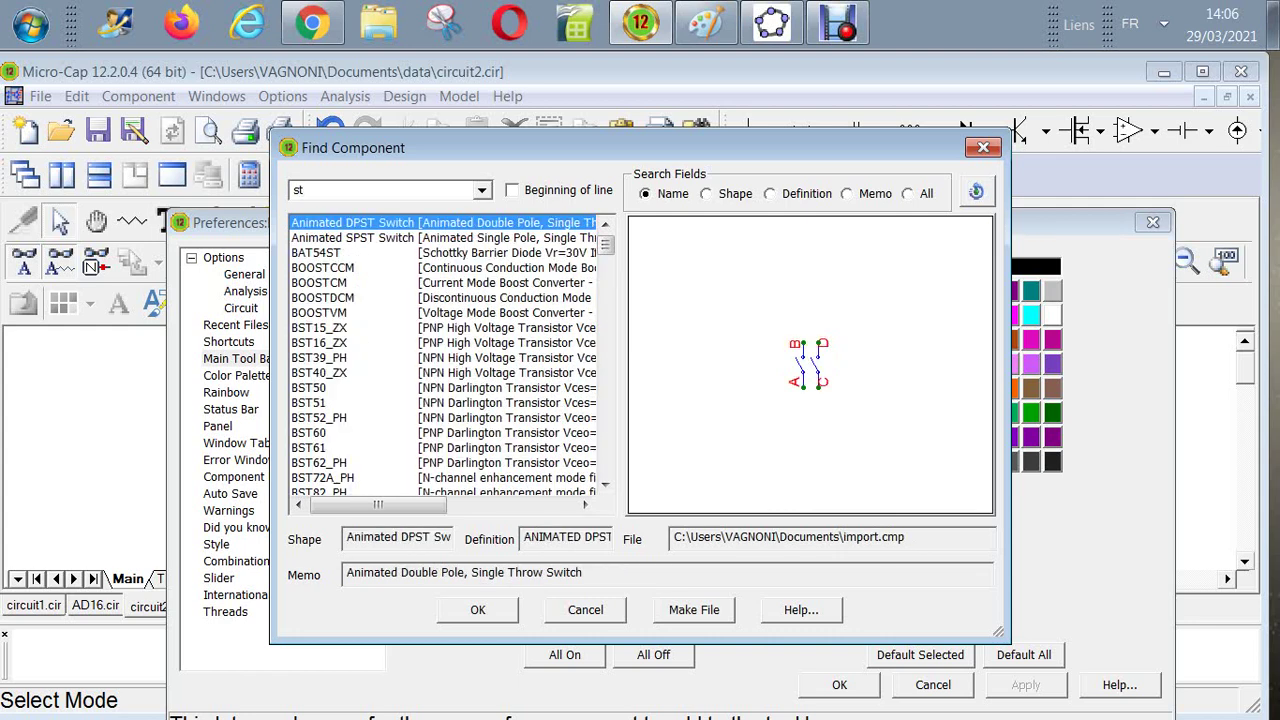
pyautogui.write('i')
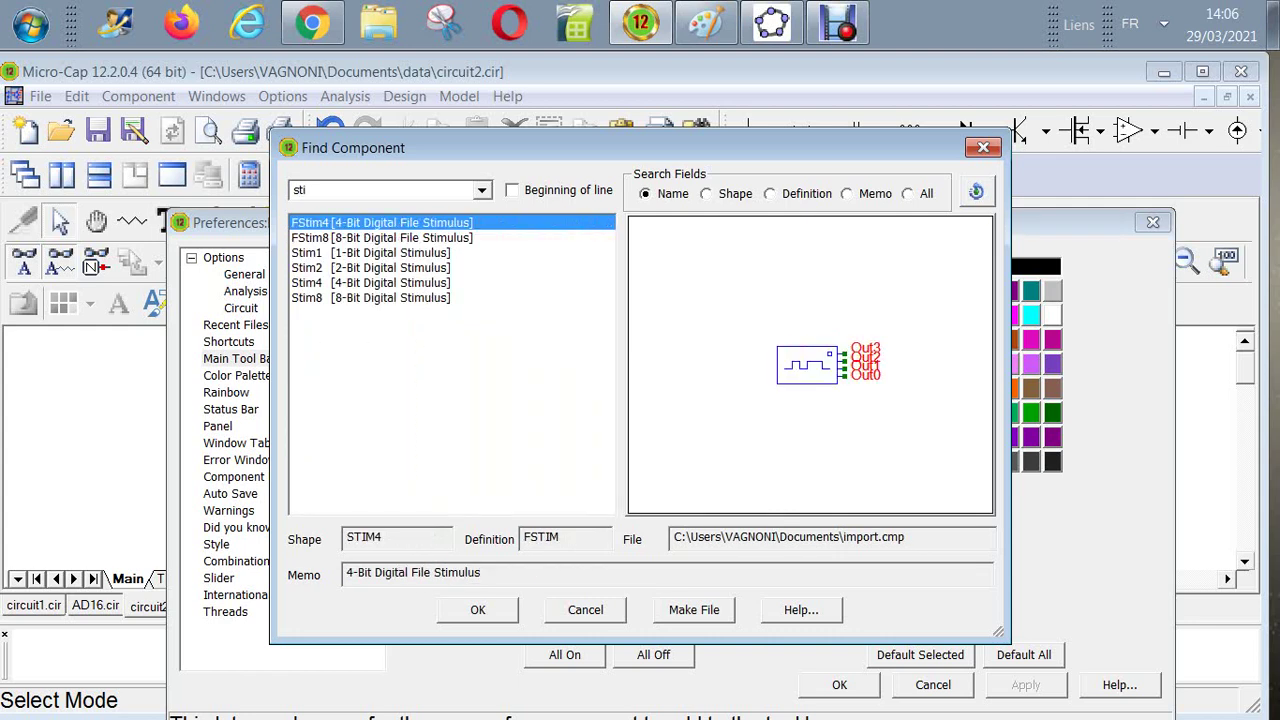
pyautogui.click(370, 252)
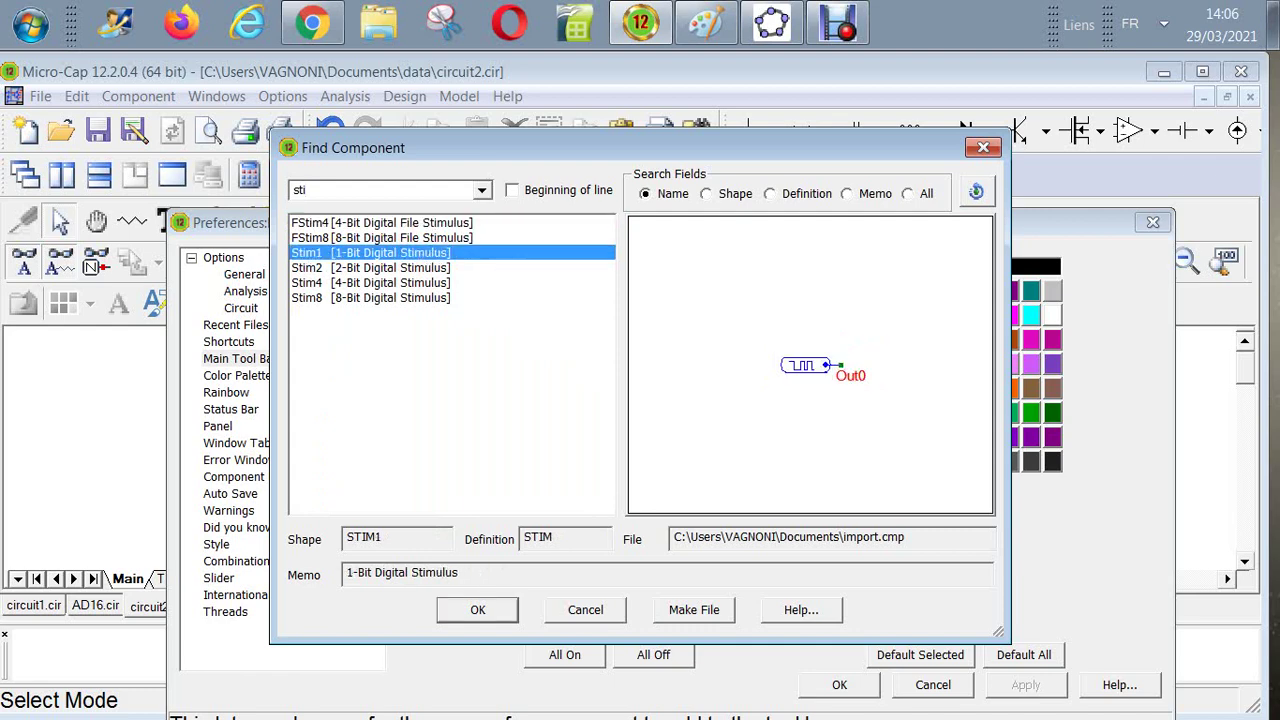
pyautogui.click(478, 609)
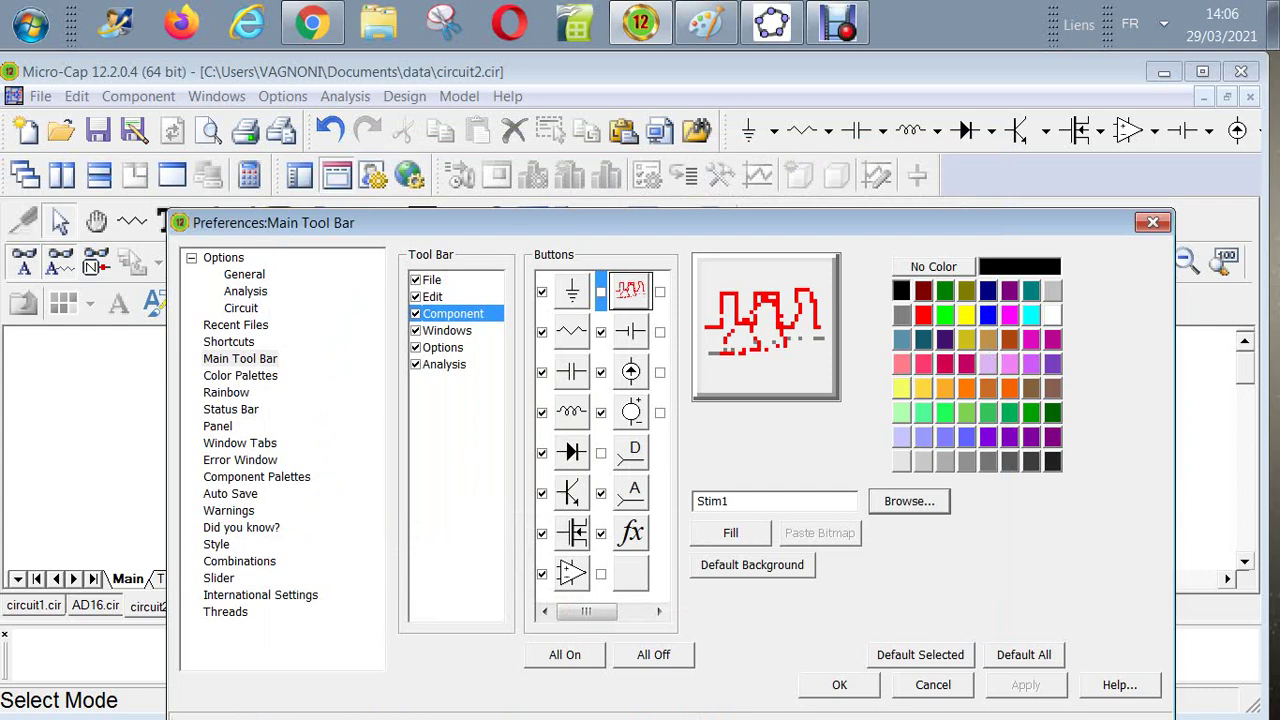
# Step: Clear the Stim1 button's icon to the default background and choose black as the drawing colour
pyautogui.moveTo(728, 318)
pyautogui.mouseDown()
pyautogui.moveTo(752, 305)
pyautogui.moveTo(748, 318)
pyautogui.mouseUp()
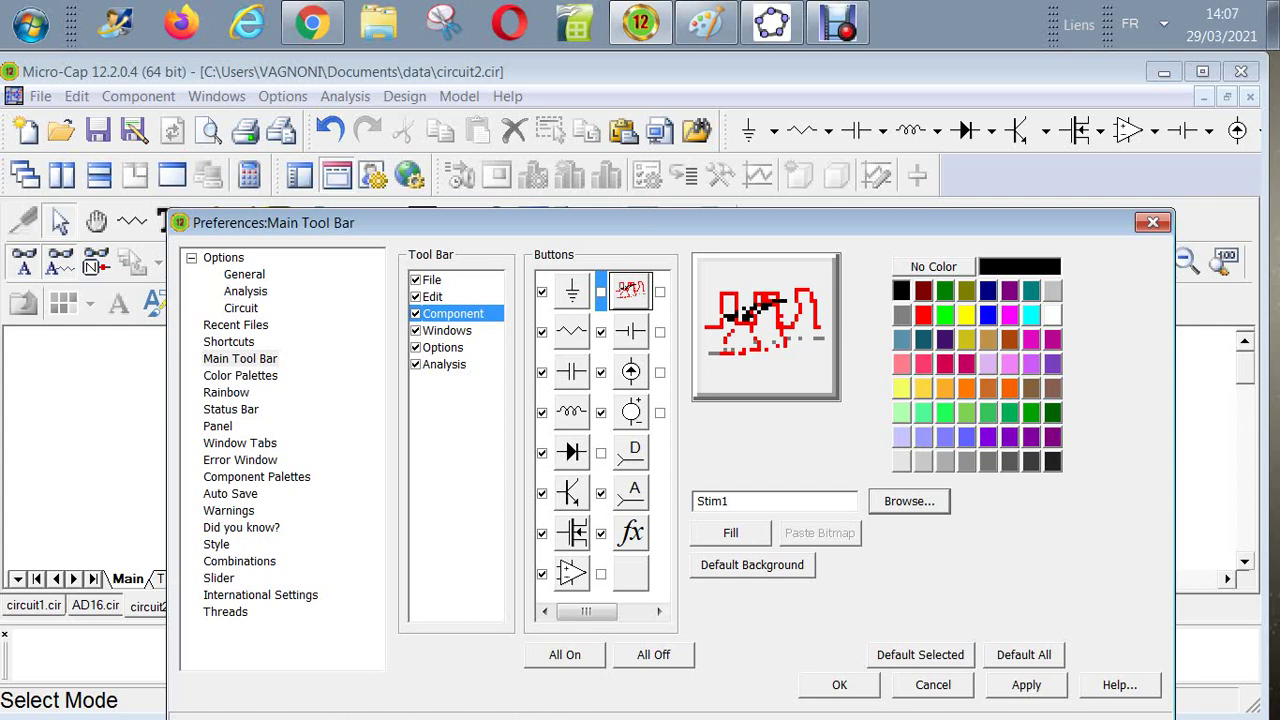
pyautogui.click(752, 565)
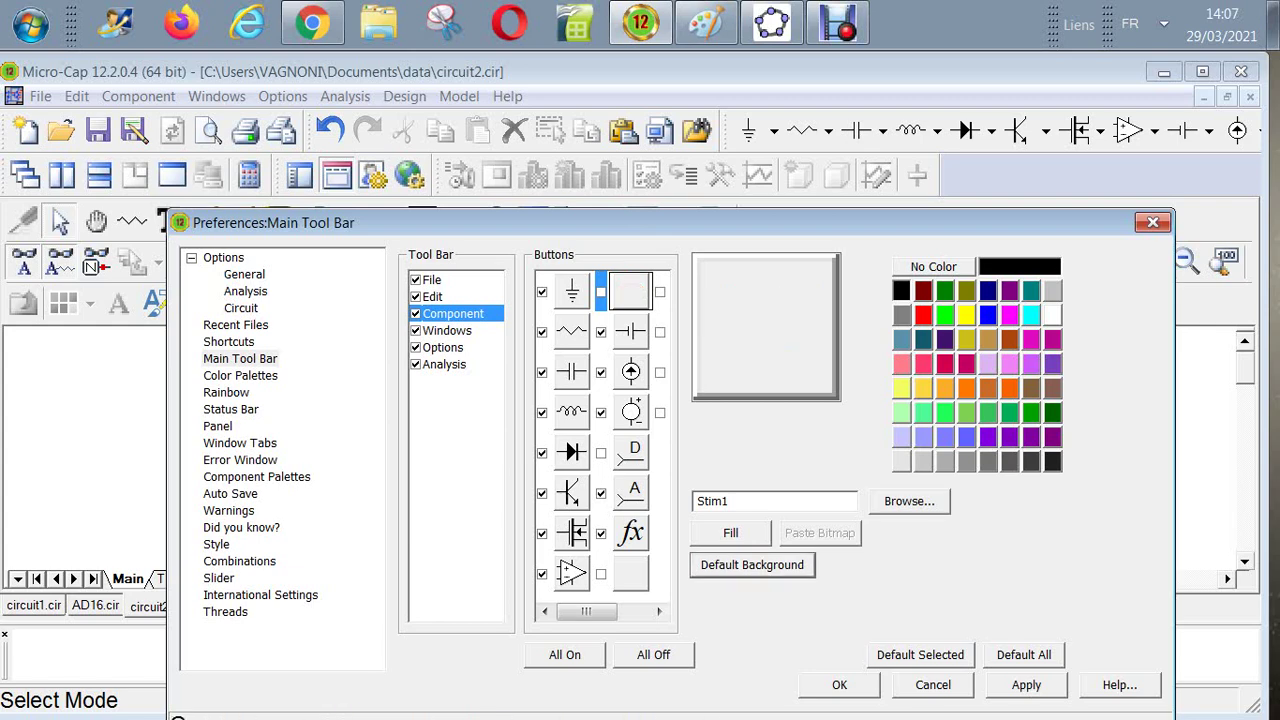
pyautogui.click(902, 291)
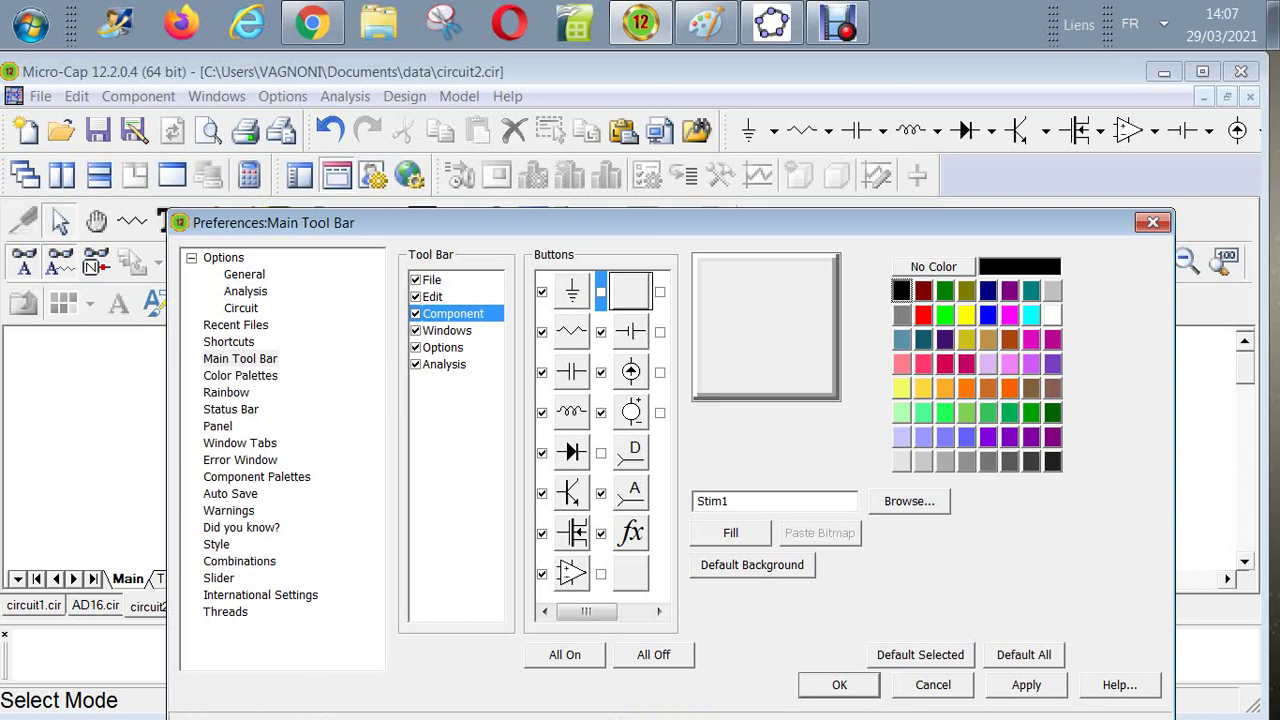
pyautogui.moveTo(721, 379)
pyautogui.mouseDown()
pyautogui.moveTo(721, 294)
pyautogui.moveTo(754, 294)
pyautogui.moveTo(755, 336)
pyautogui.moveTo(774, 343)
pyautogui.mouseUp()
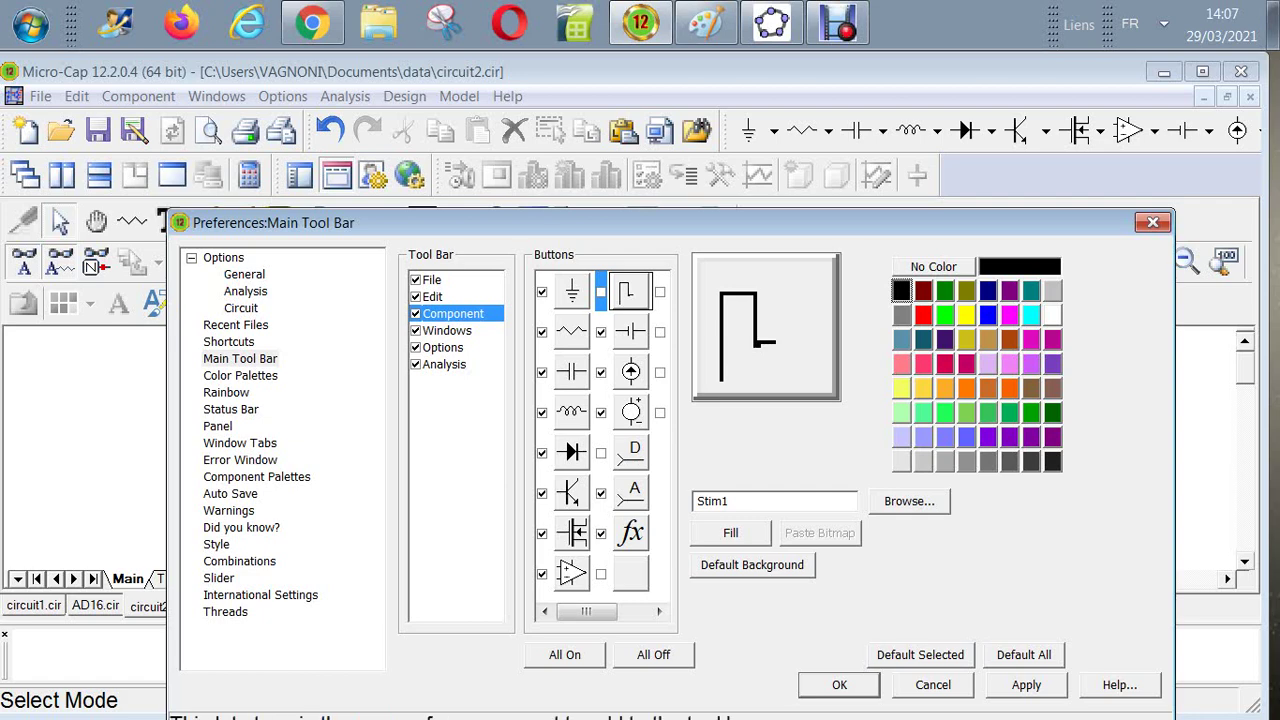
pyautogui.click(752, 564)
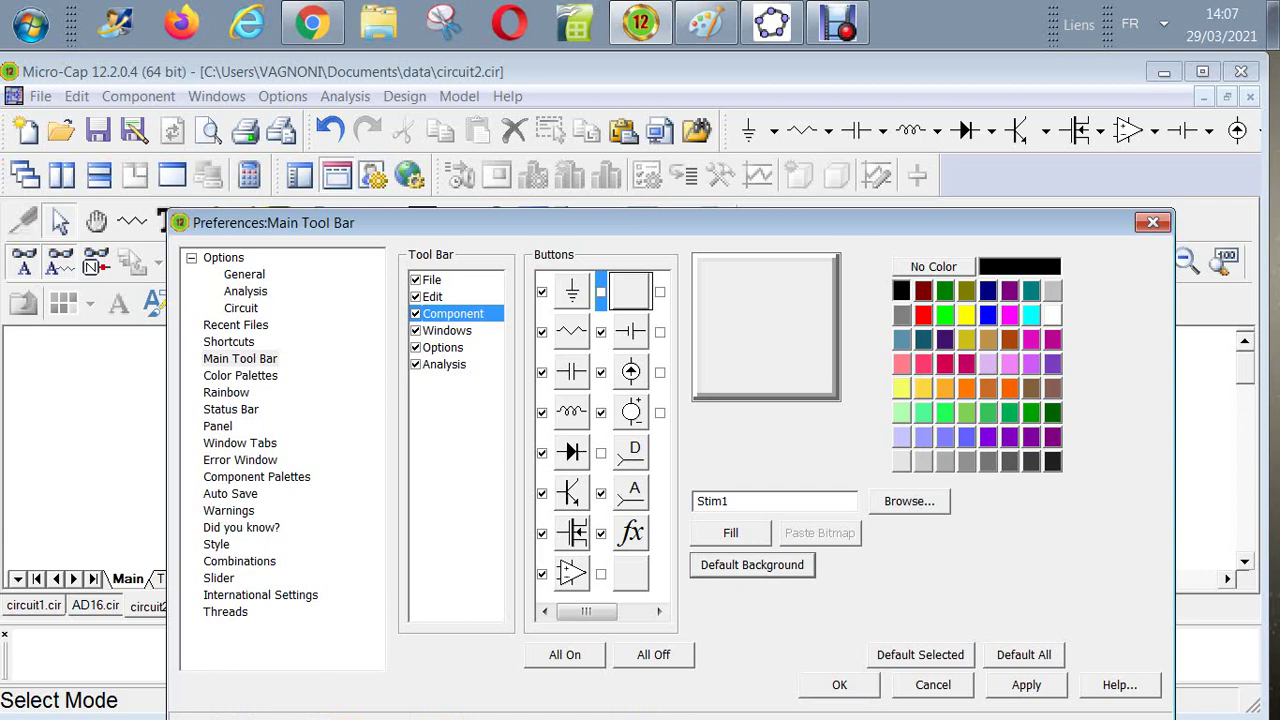
pyautogui.moveTo(710, 358); pyautogui.dragTo(706, 306)
pyautogui.hotkey('ctrl', 'z')
pyautogui.moveTo(718, 290)
pyautogui.mouseDown()
pyautogui.moveTo(721, 350)
pyautogui.moveTo(722, 318)
pyautogui.mouseUp()
pyautogui.hotkey('ctrl', 'z')
# Step: Draw a black square wave with two pulses as the Stim1 button's icon
pyautogui.moveTo(713, 282); pyautogui.dragTo(714, 348)
pyautogui.moveTo(716, 283); pyautogui.dragTo(726, 283)
pyautogui.moveTo(744, 283); pyautogui.dragTo(744, 338)
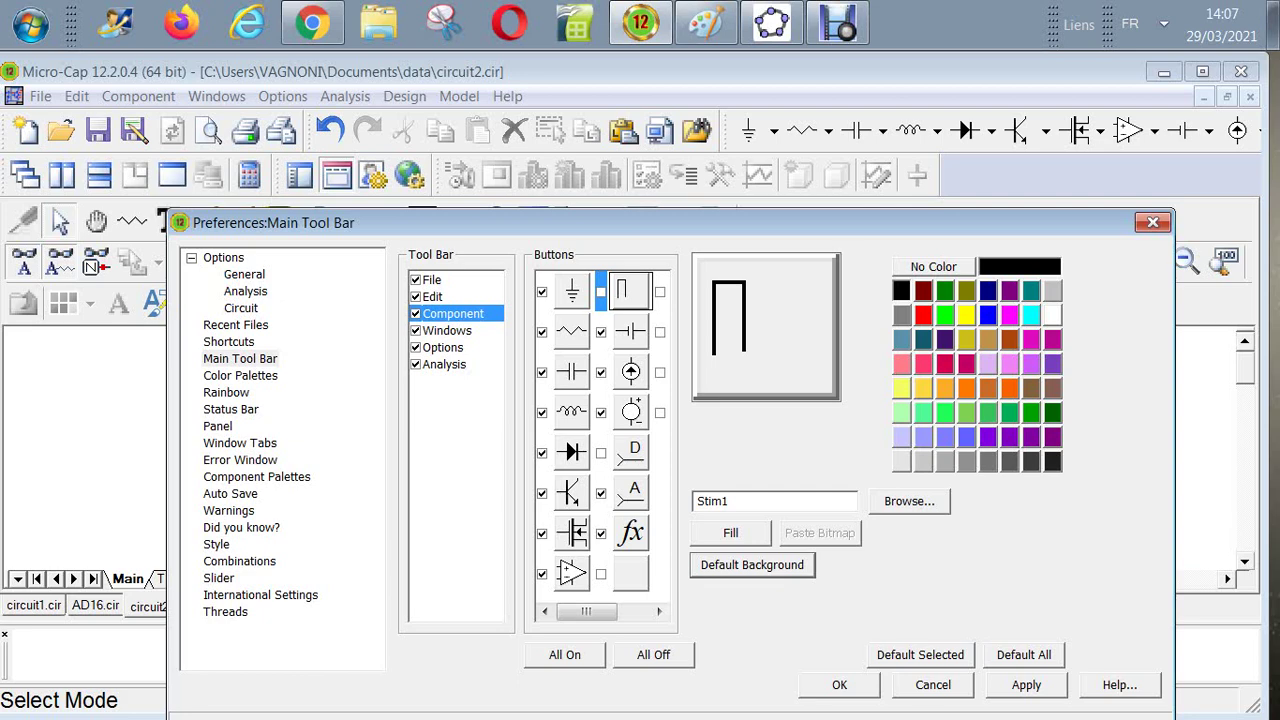
pyautogui.moveTo(750, 349)
pyautogui.mouseDown()
pyautogui.moveTo(772, 349)
pyautogui.moveTo(770, 282)
pyautogui.mouseUp()
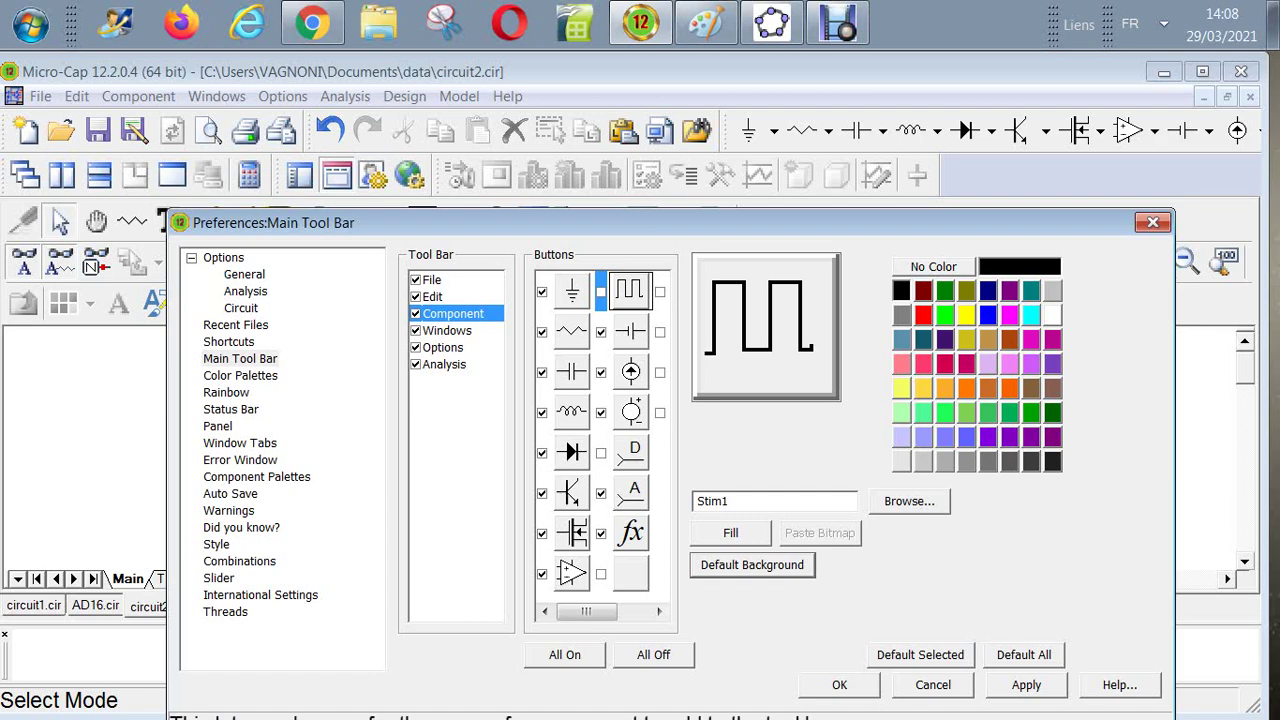
# Step: Check the component assigned to the Stim1 button, enable the button in the Component tool bar, and apply the preferences
pyautogui.click(909, 502)
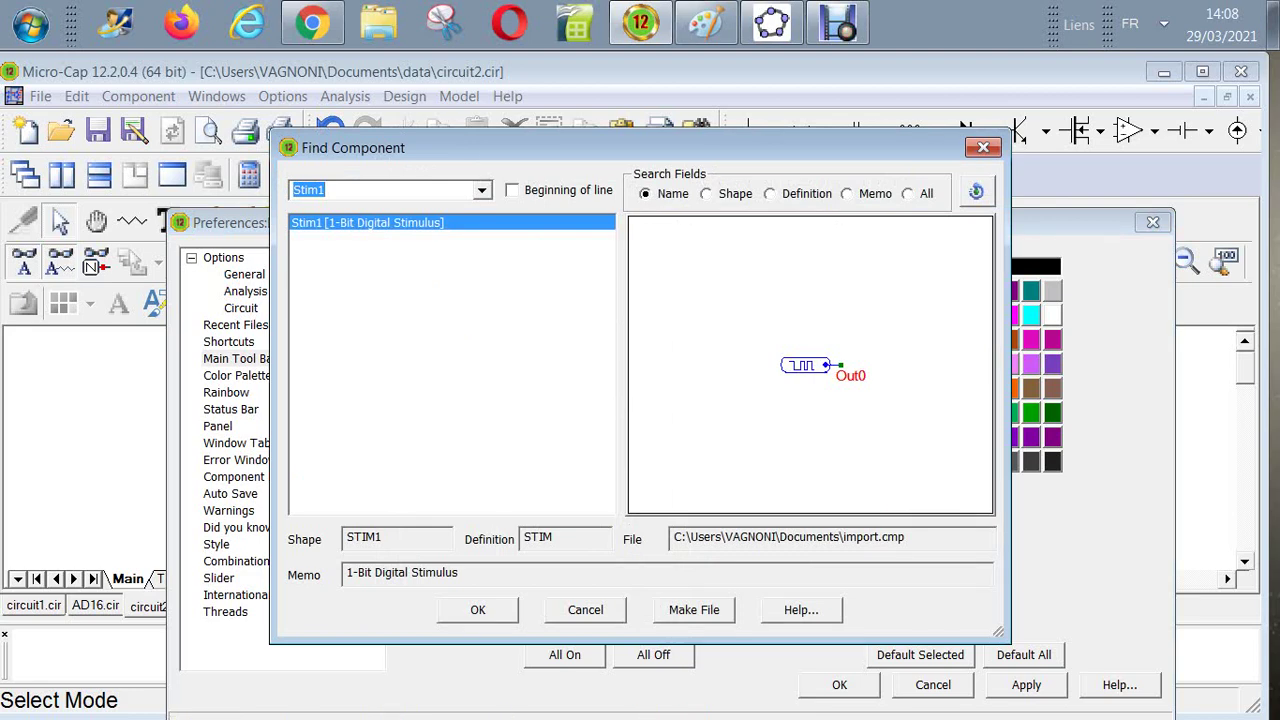
pyautogui.press('Return')
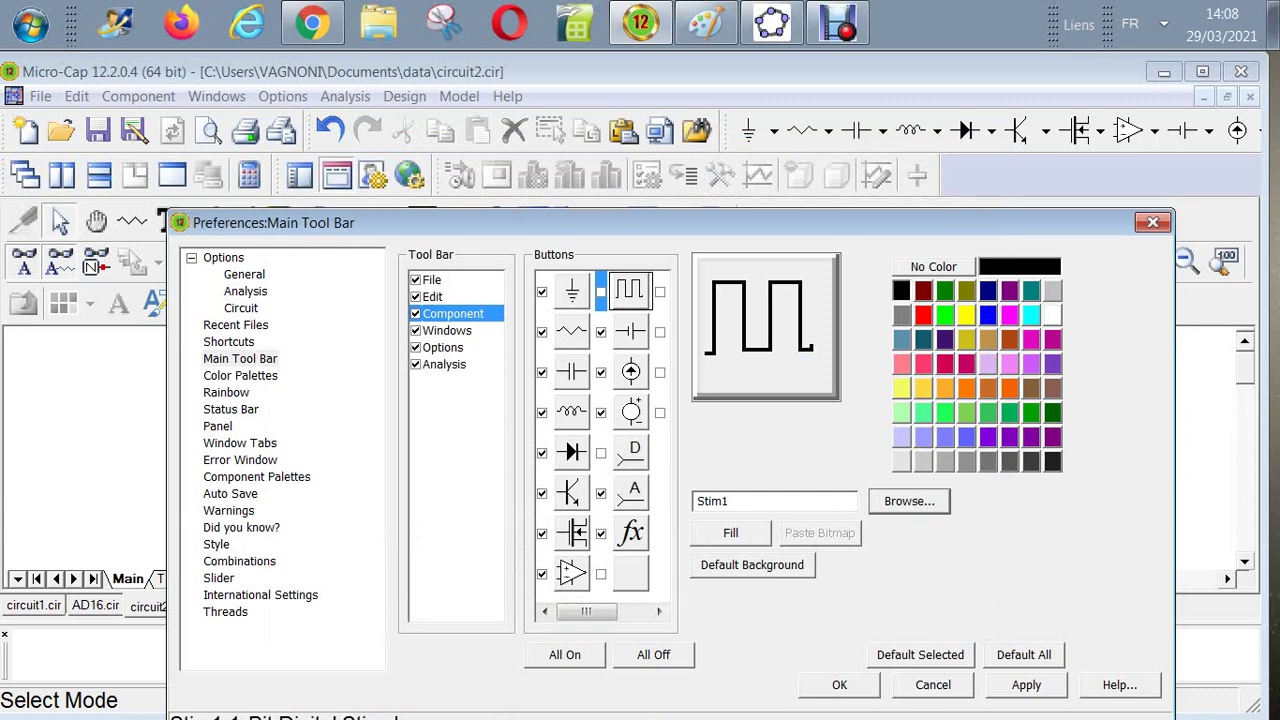
pyautogui.click(601, 292)
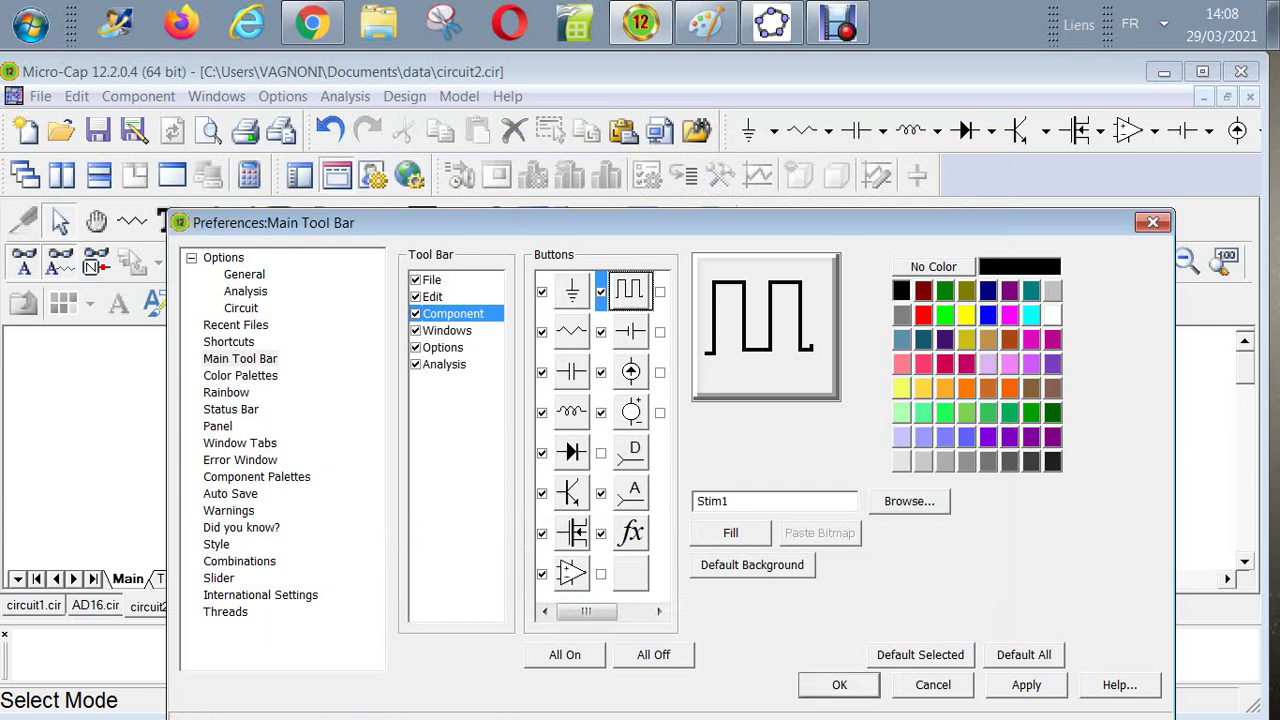
pyautogui.click(1026, 684)
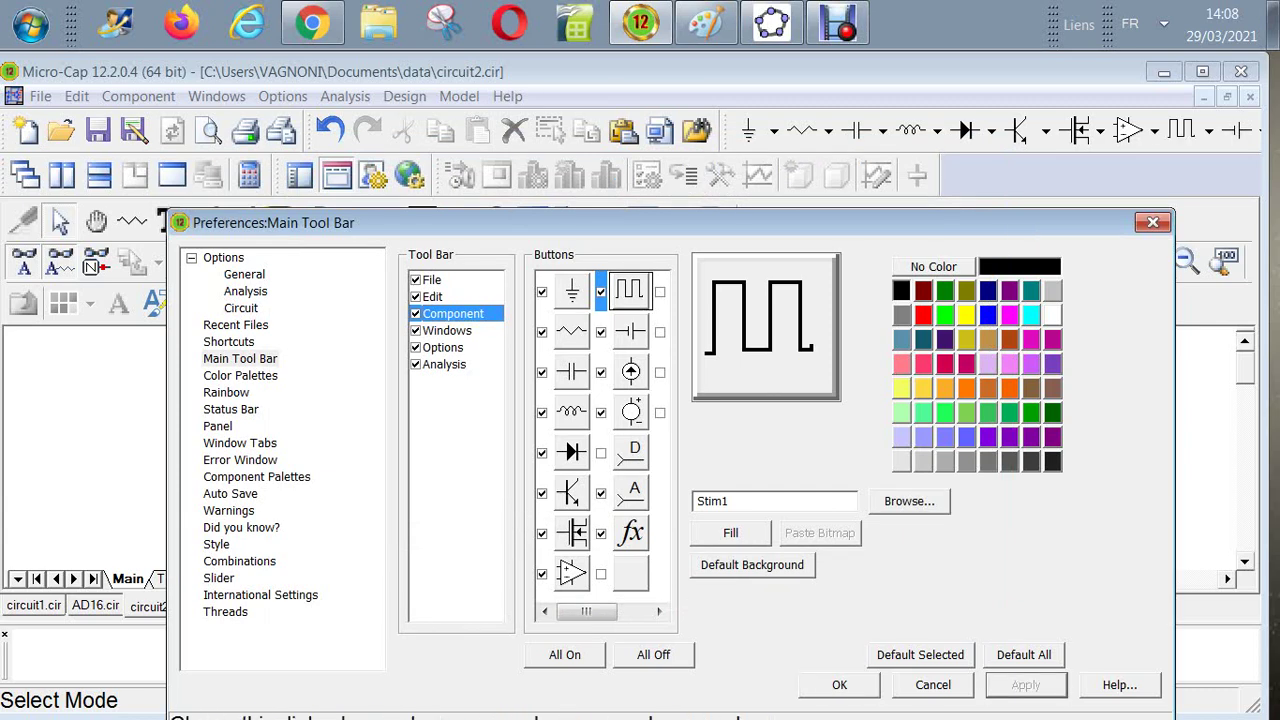
pyautogui.press('Return')
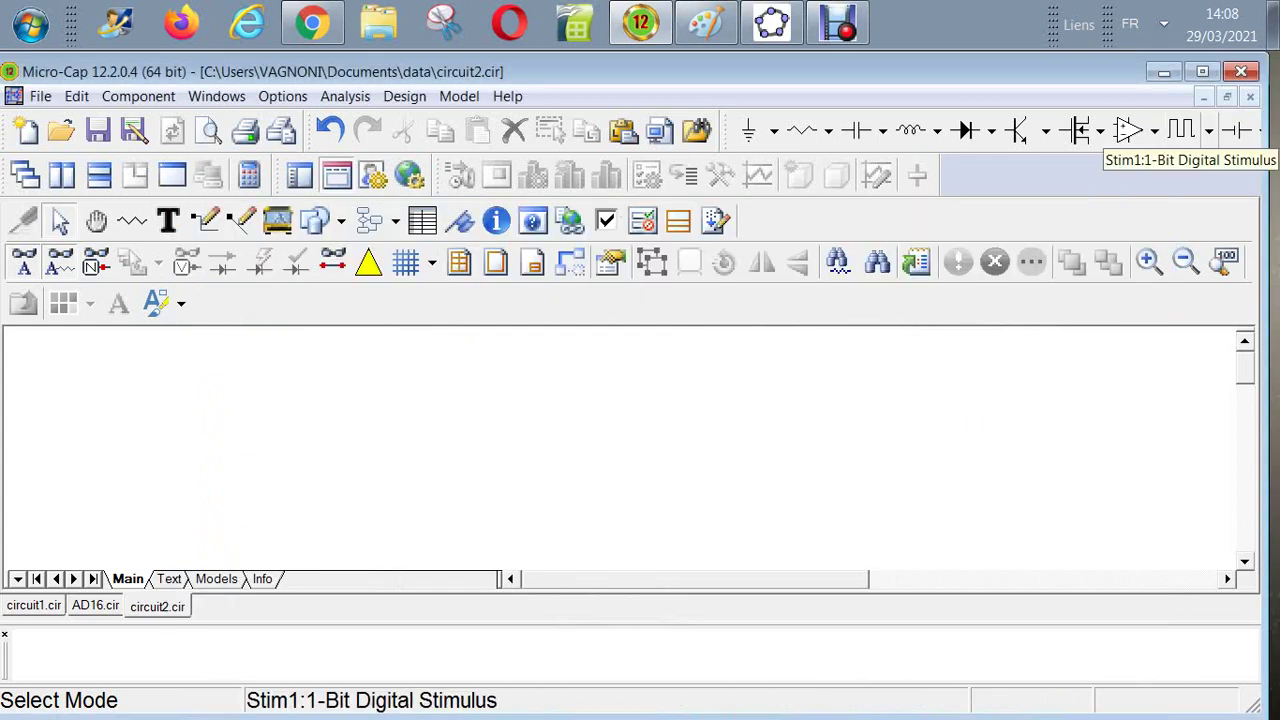
# Step: Place a Stim1 digital stimulus in the schematic's upper middle with its COMMAND attribute set to _5, then leave component mode
pyautogui.click(1181, 130)
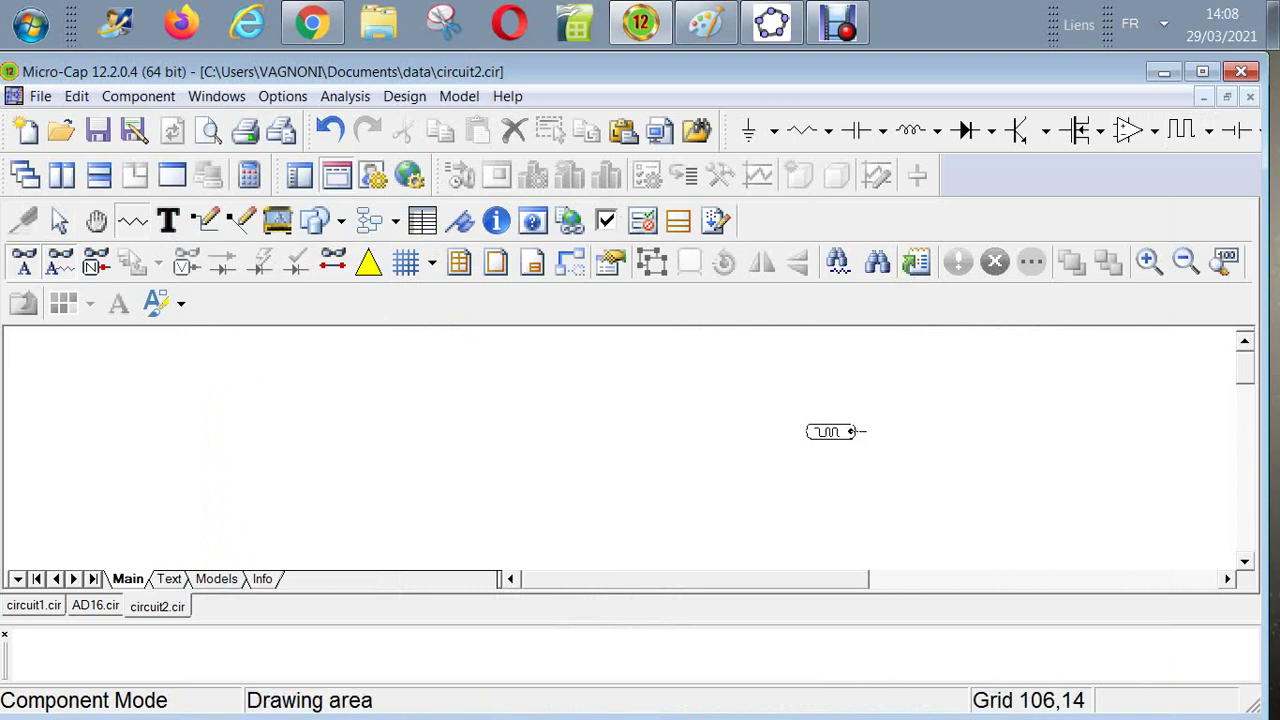
pyautogui.click(745, 418)
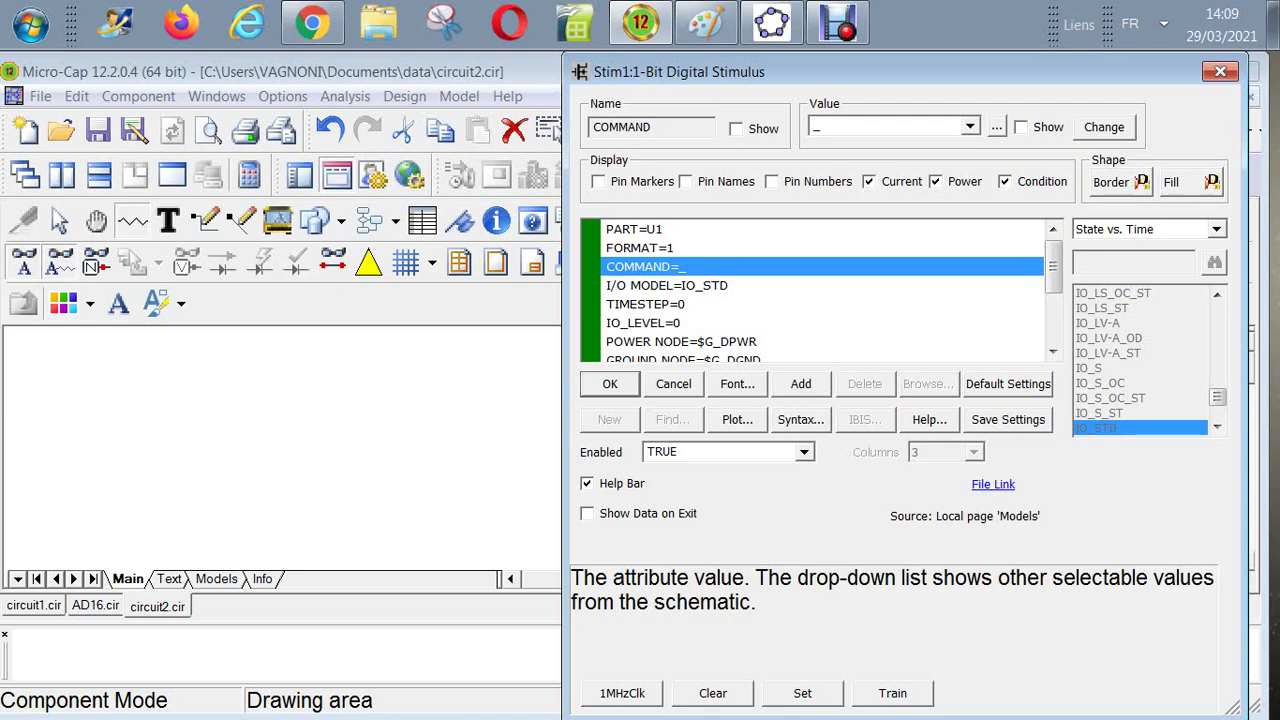
pyautogui.click(970, 127)
pyautogui.click(970, 127)
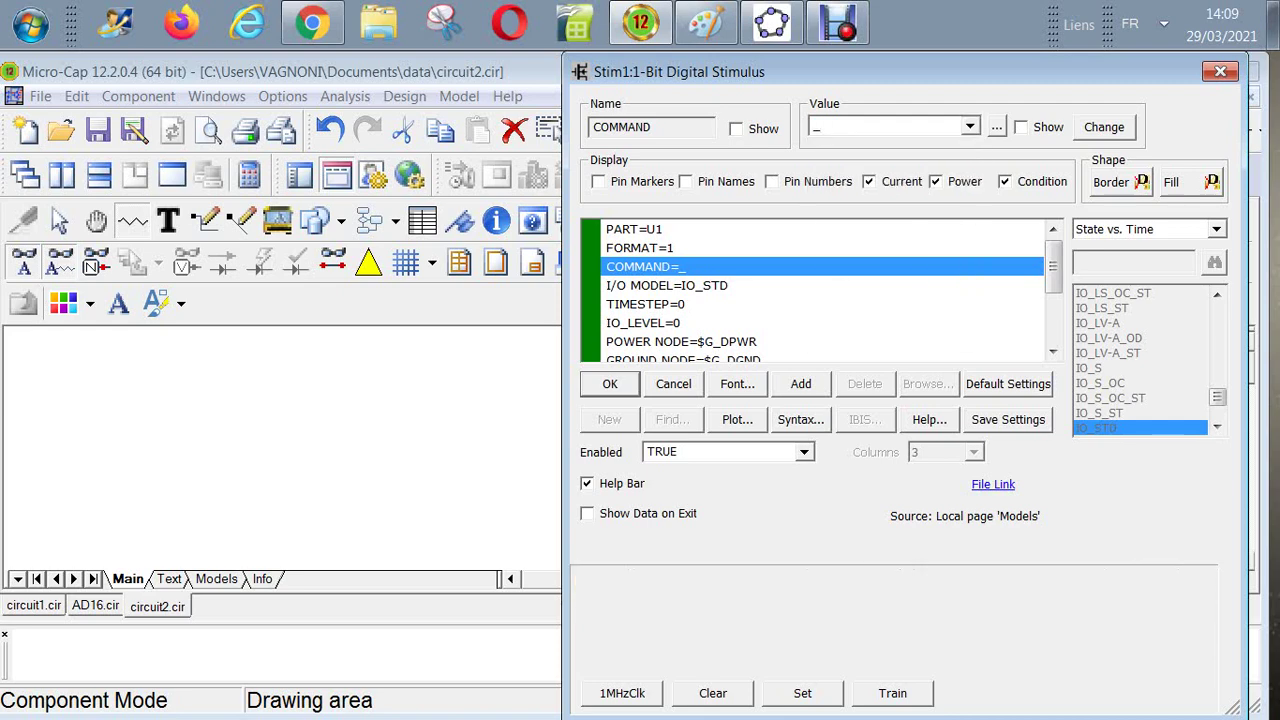
pyautogui.write('5')
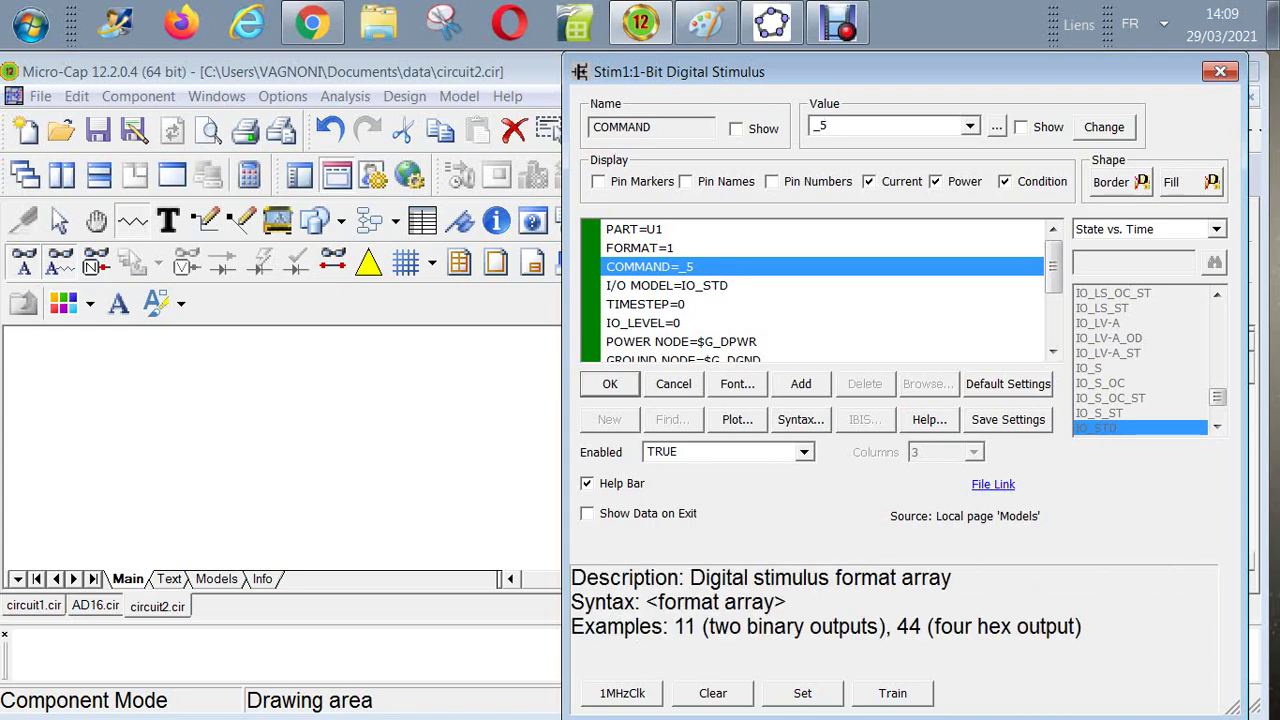
pyautogui.click(639, 247)
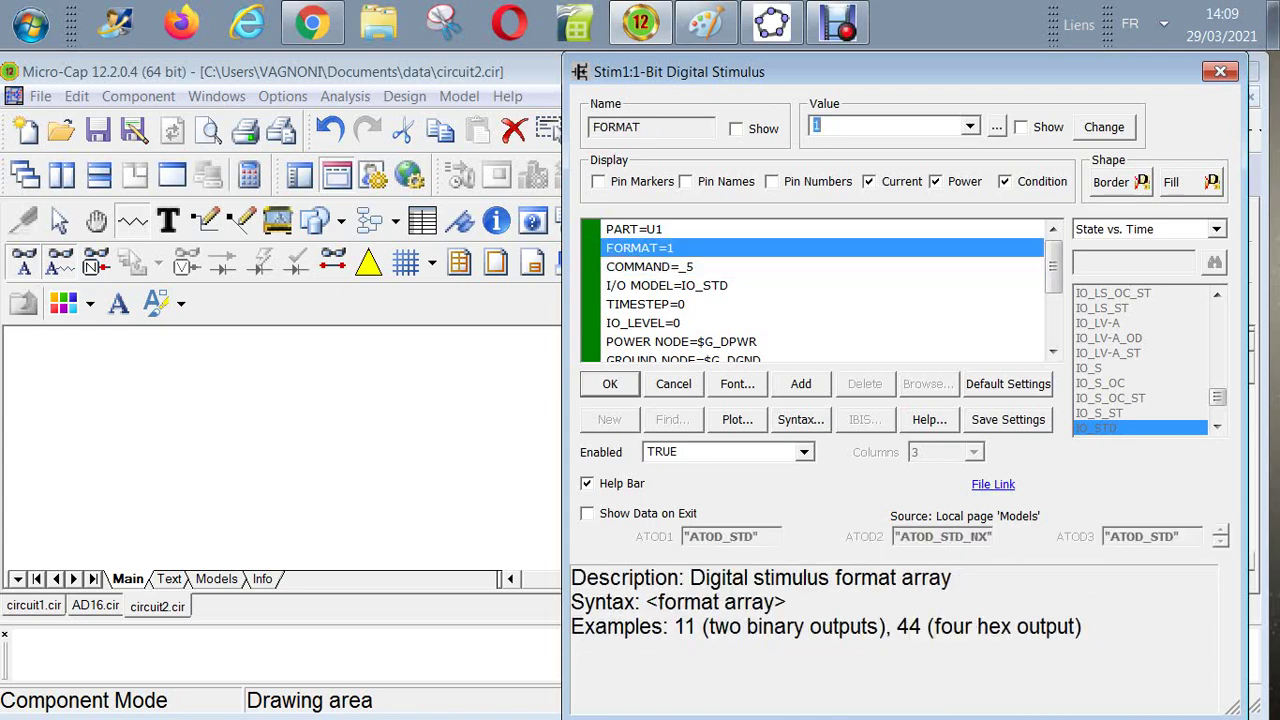
pyautogui.click(649, 267)
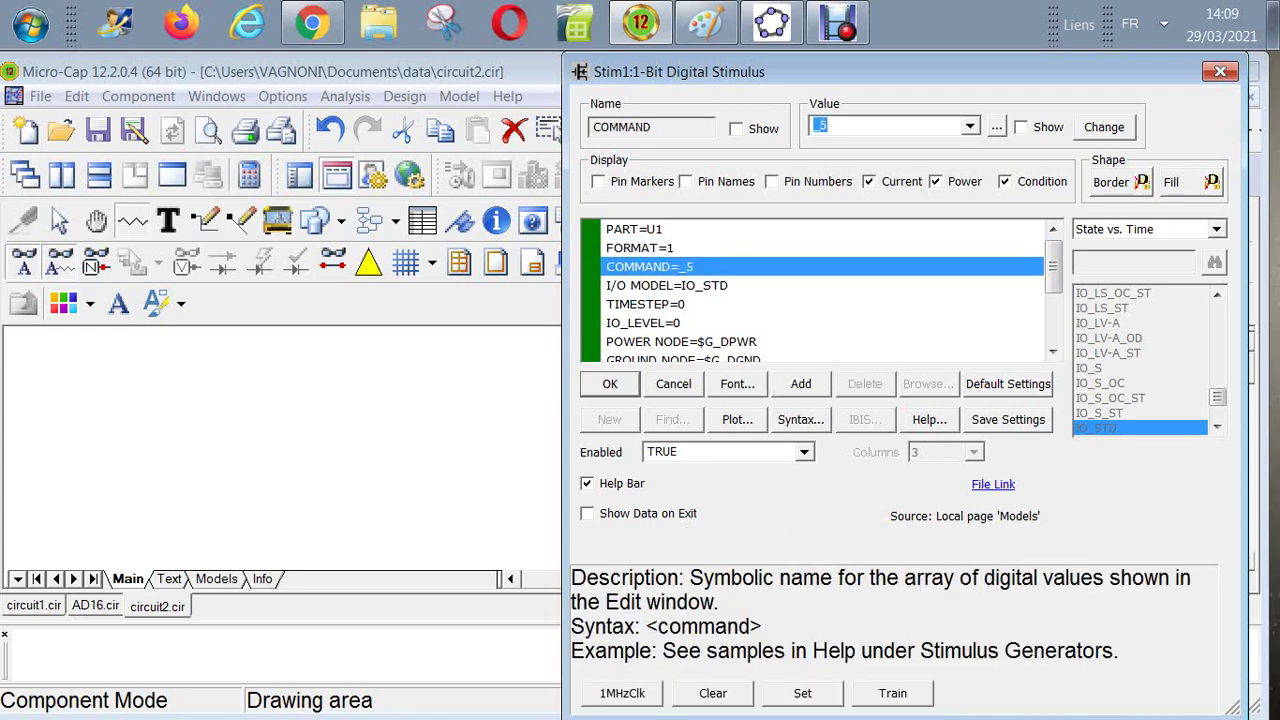
pyautogui.click(610, 384)
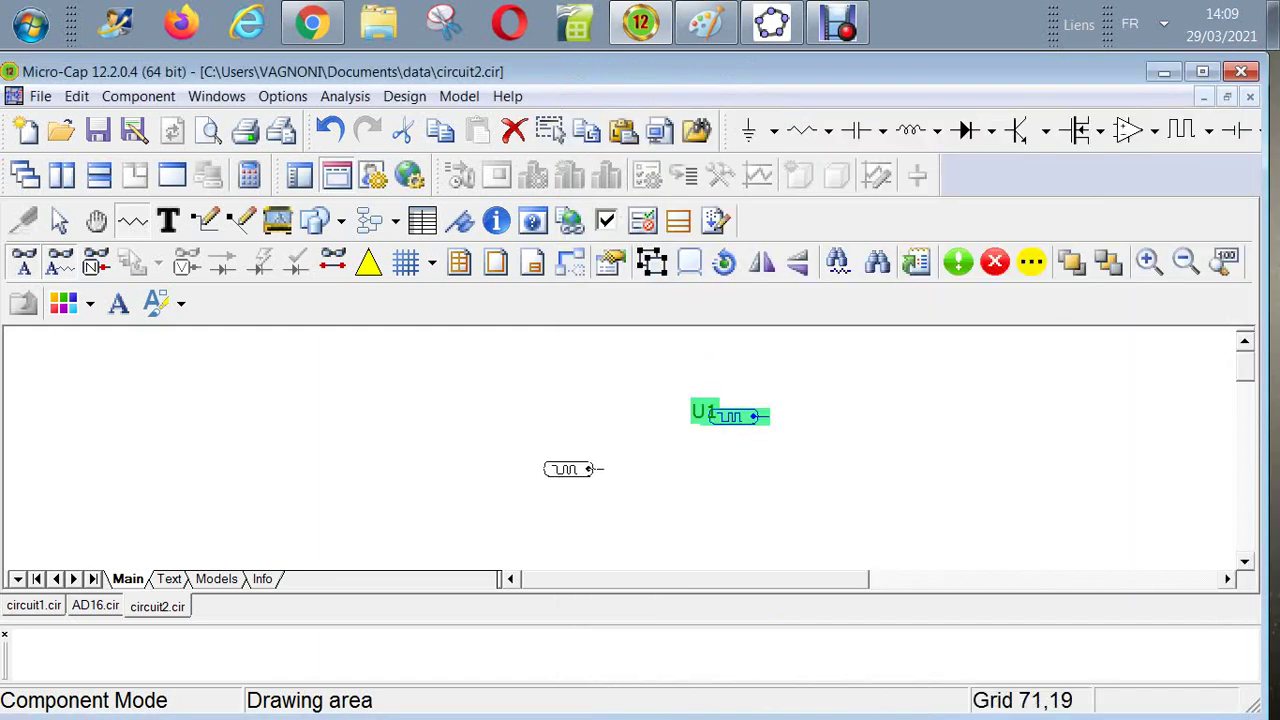
pyautogui.press('Escape')
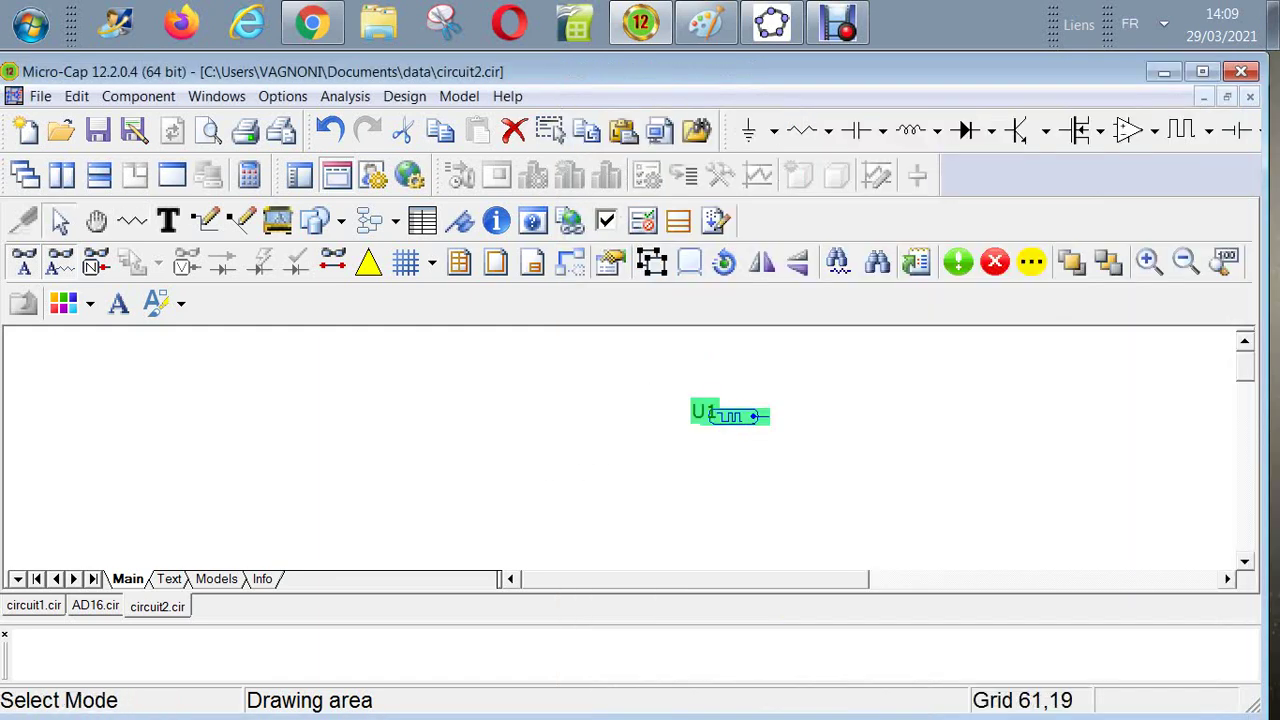